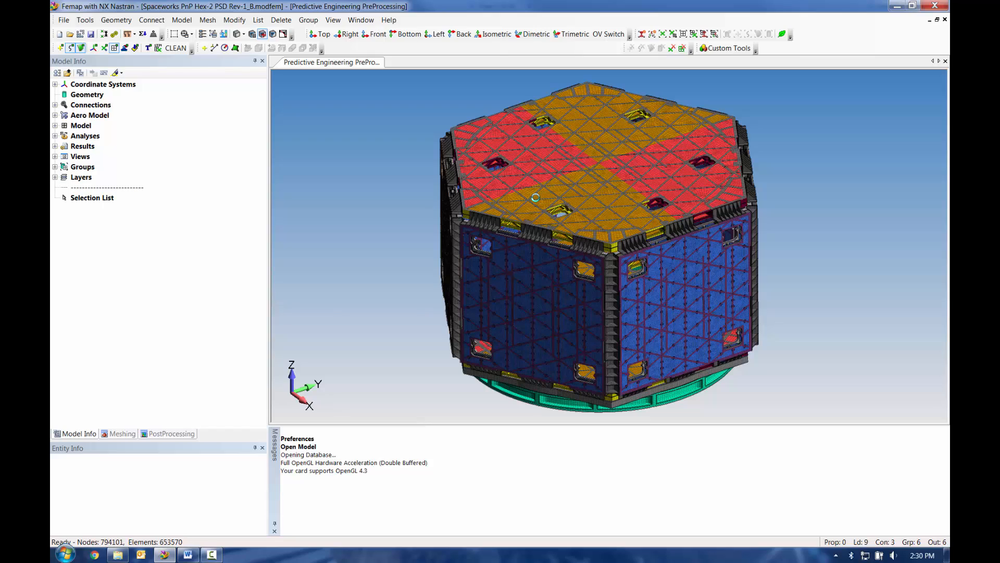
Import the NX Nastran analysis results from space001.op2 into the model and list them under All Results
left_click(55, 146)
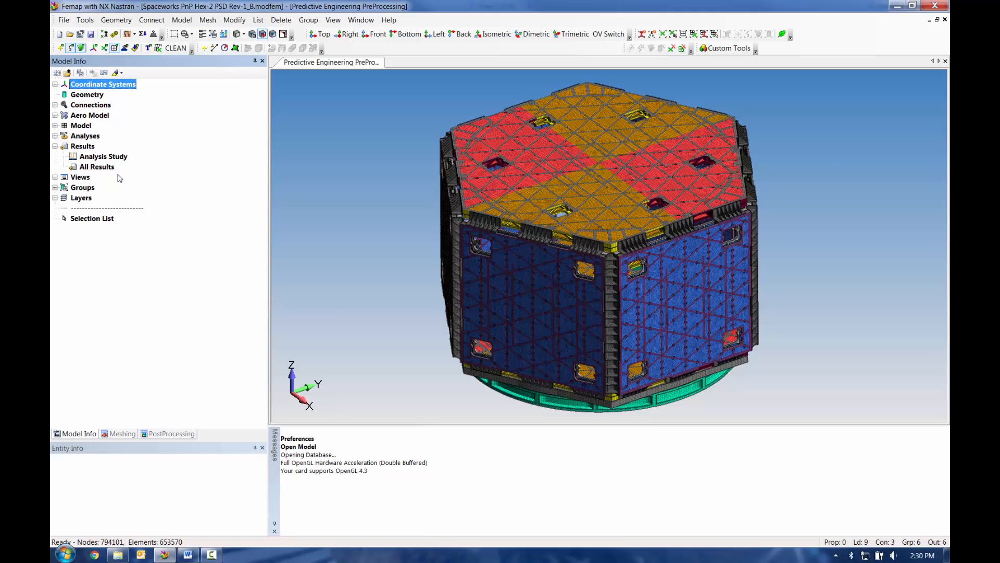
left_click(62, 21)
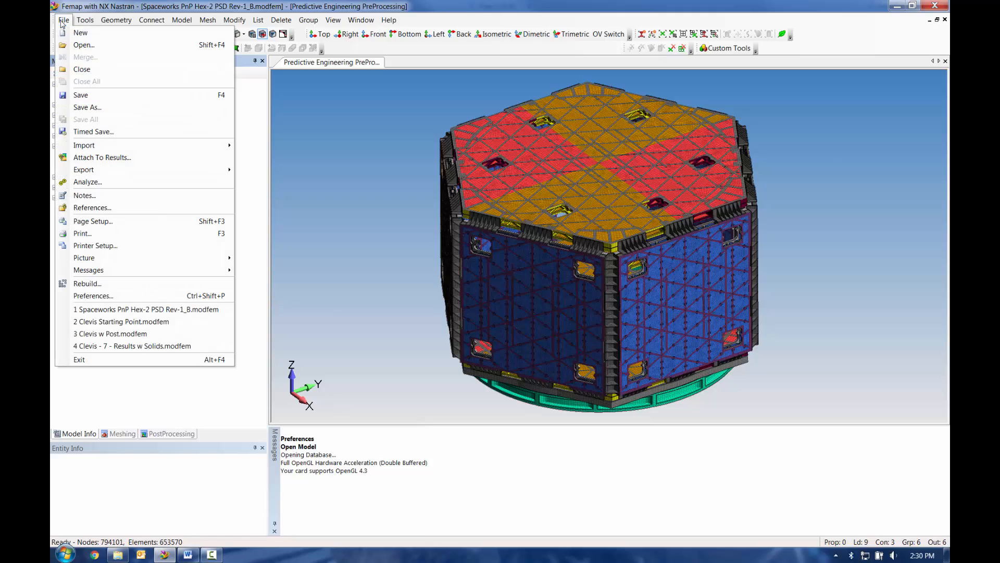
mouse_move(130, 148)
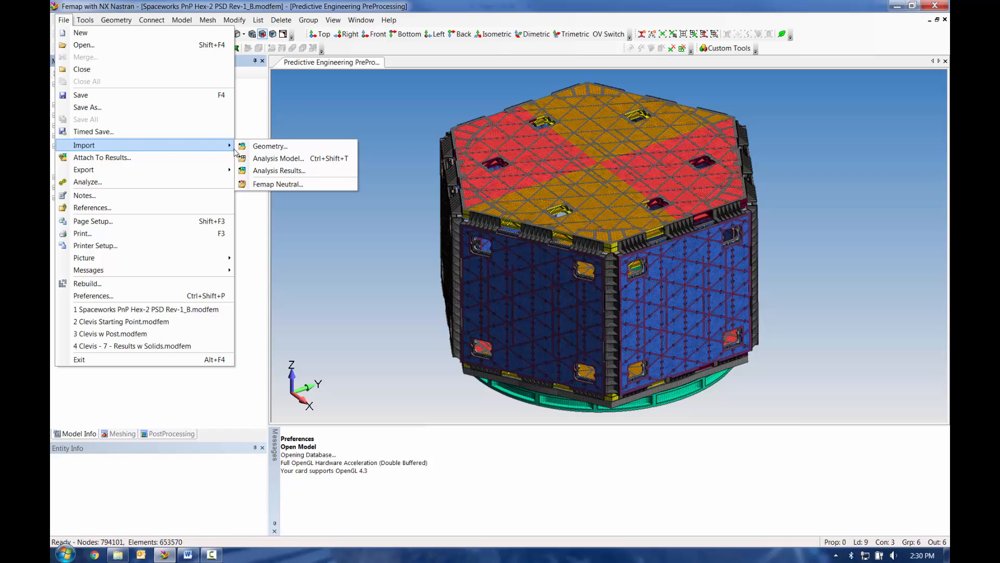
left_click(295, 172)
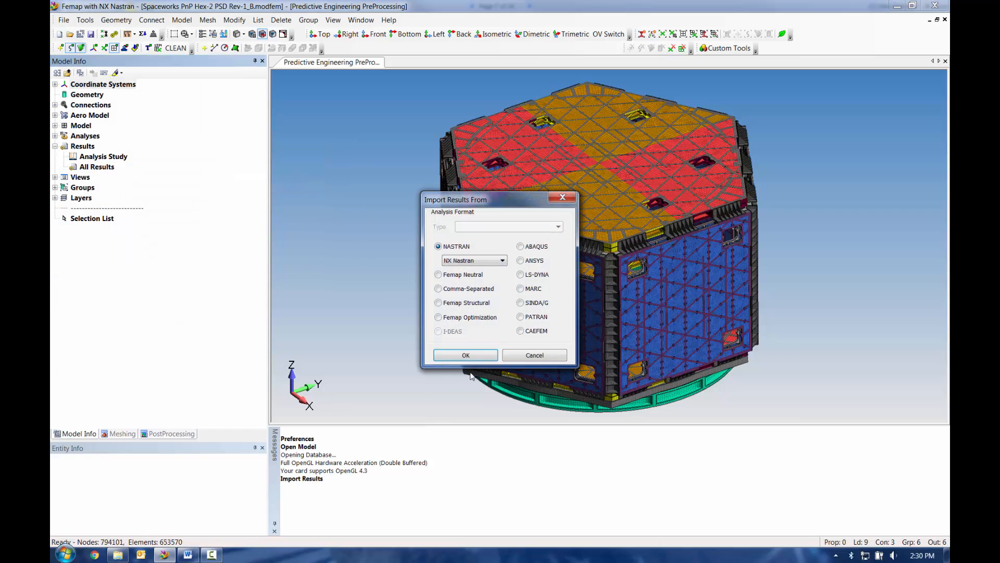
left_click(480, 356)
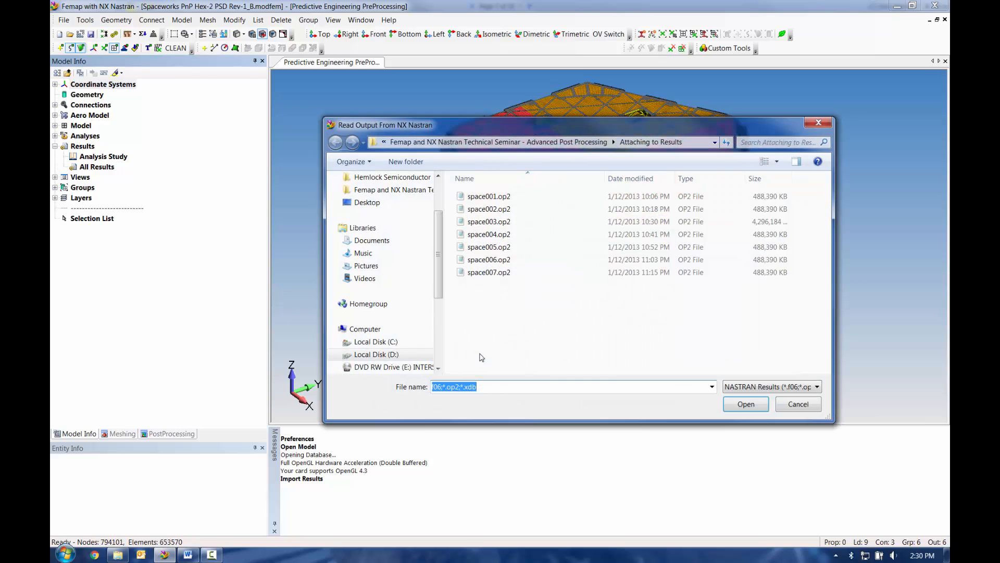
left_click(488, 200)
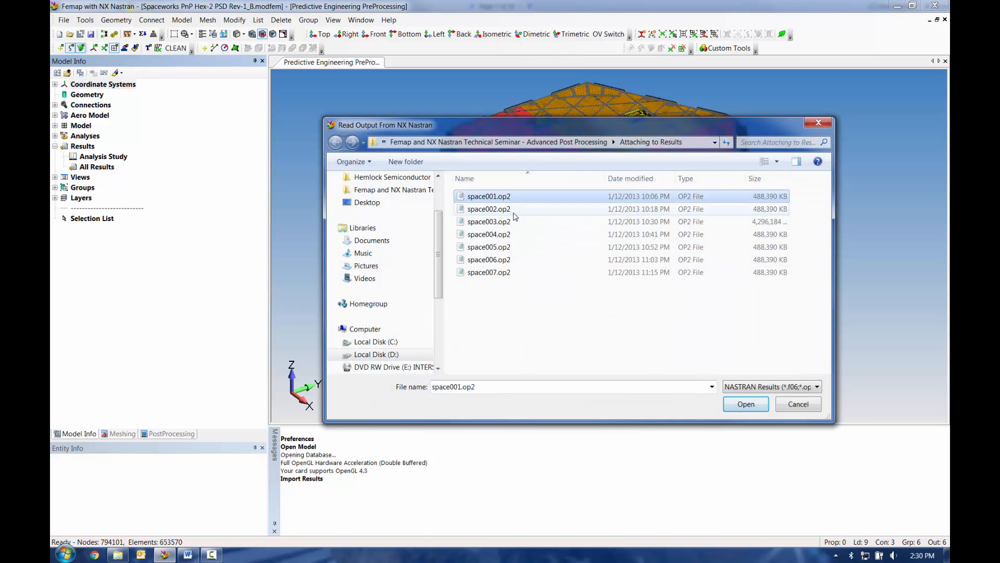
left_click(746, 404)
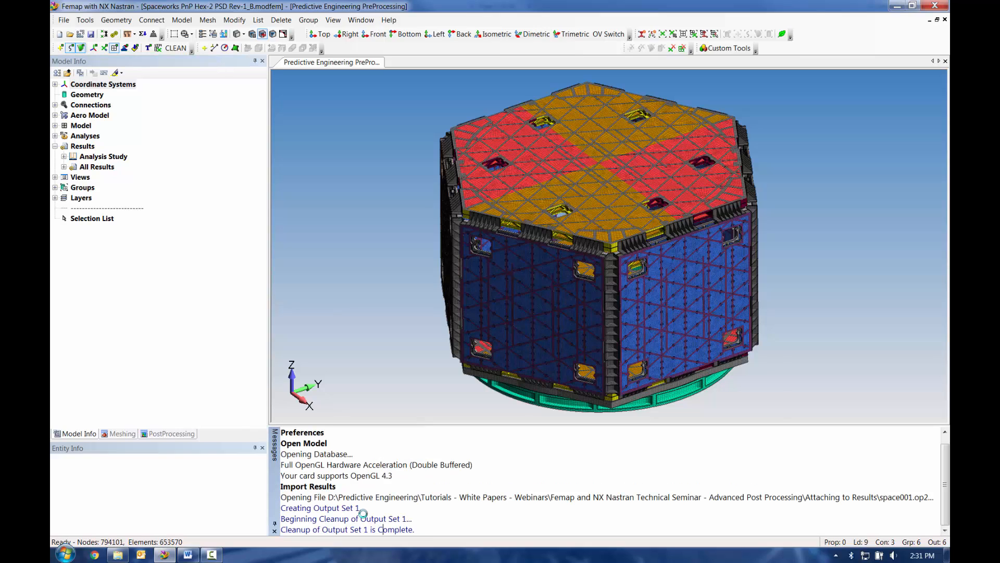
left_click(64, 167)
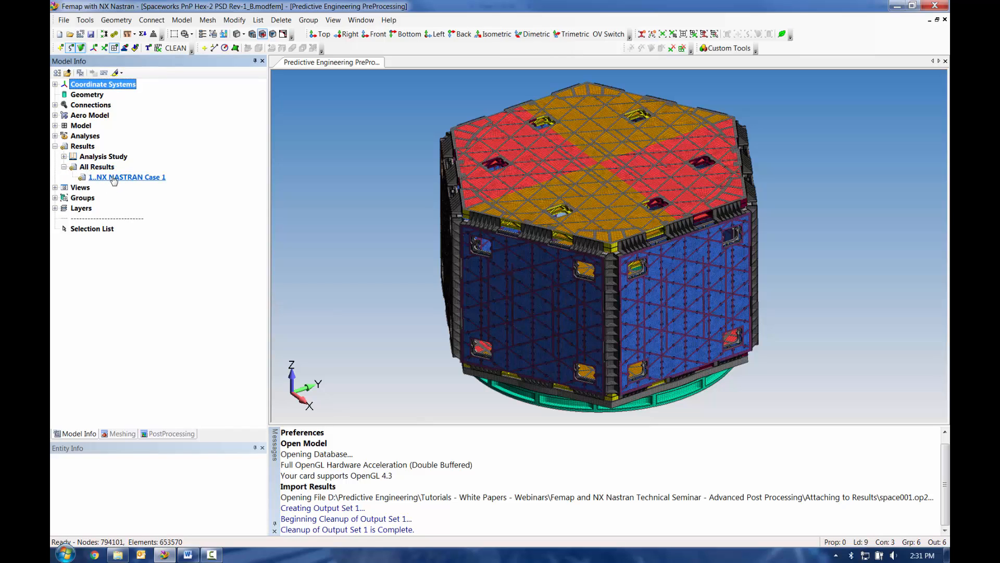
Attach the seven NX Nastran results files space001.op2 through space007.op2 to the model
left_click(63, 20)
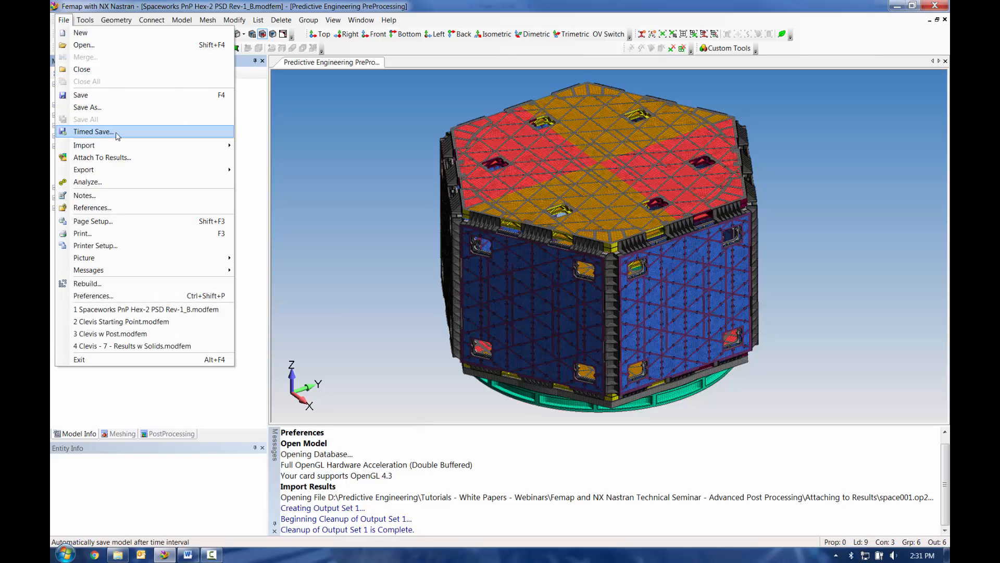
left_click(119, 159)
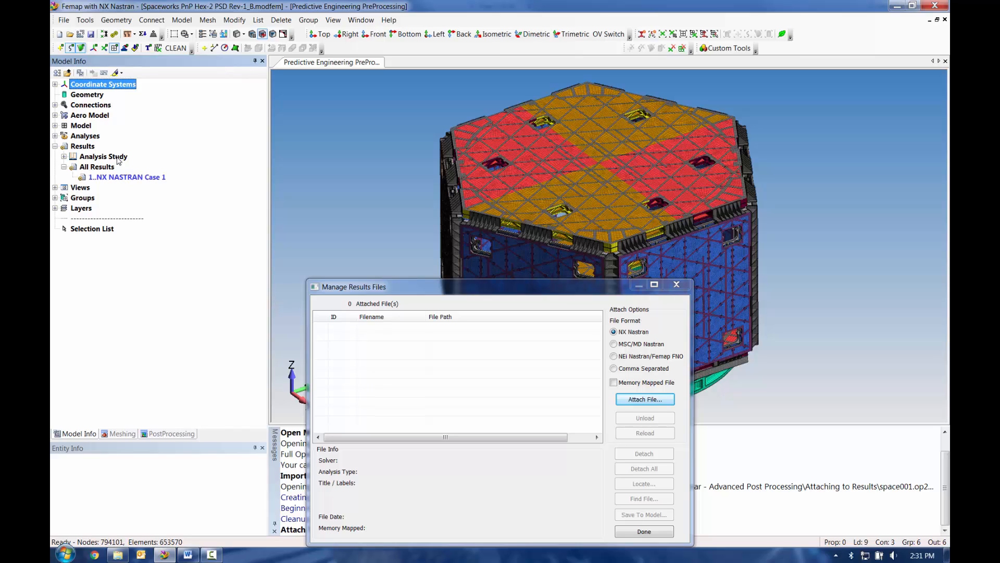
left_click(651, 401)
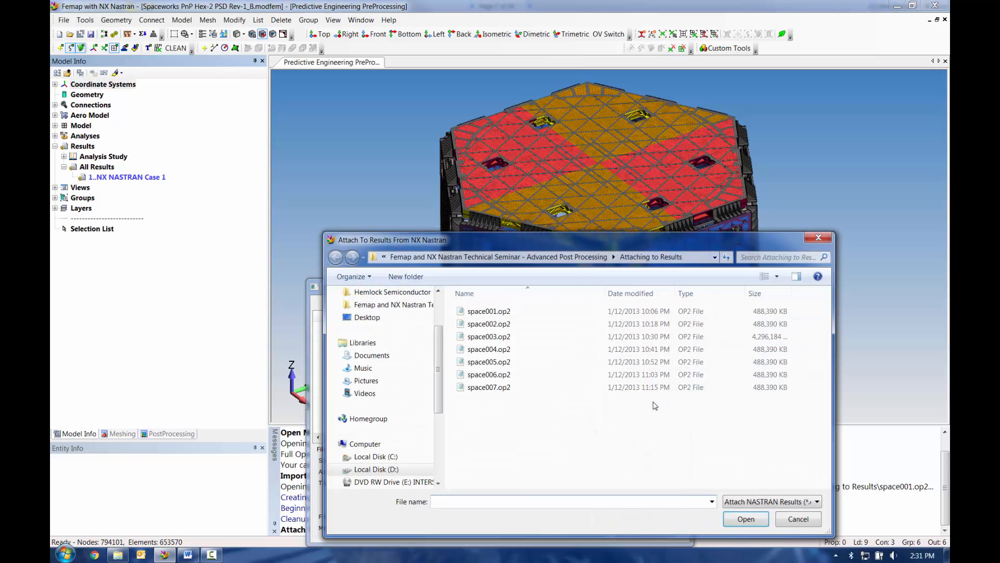
left_click(485, 312)
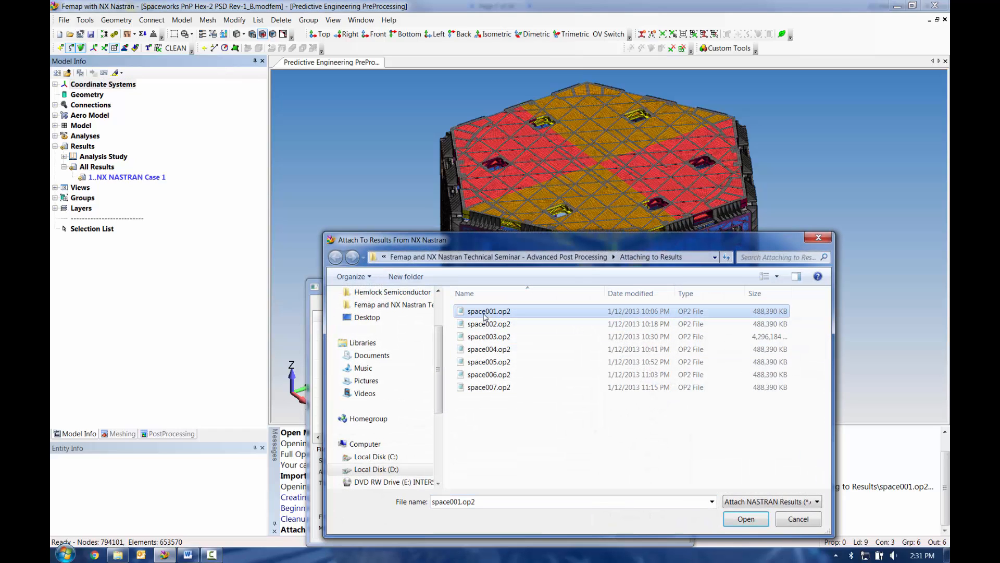
left_click(490, 389, "shift")
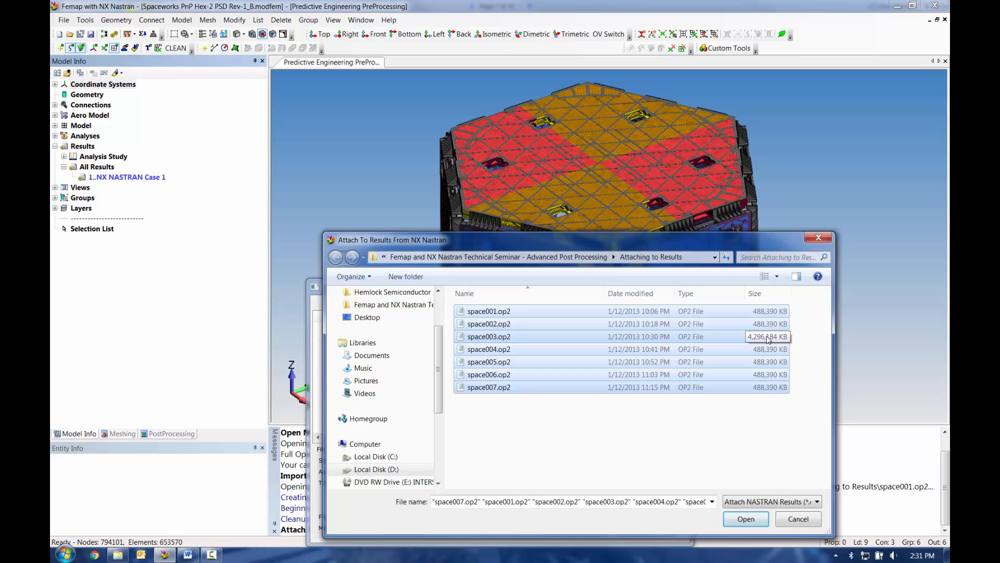
left_click(752, 524)
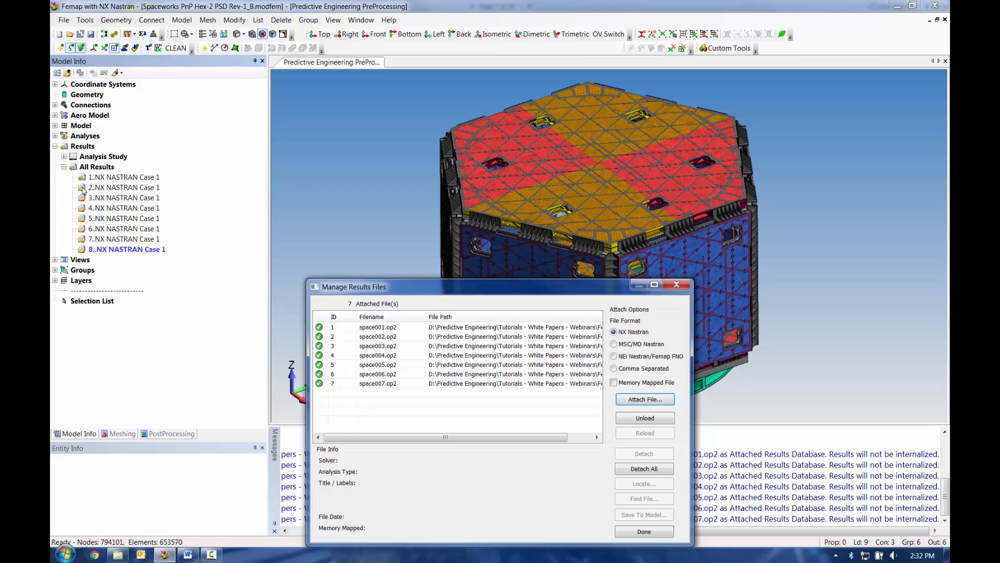
From attached file space001.op2, select output set 2 with Total, T1 and T2 Translation and Solid Von Mises Stress for saving to the model
left_click_drag(404, 293, 295, 151)
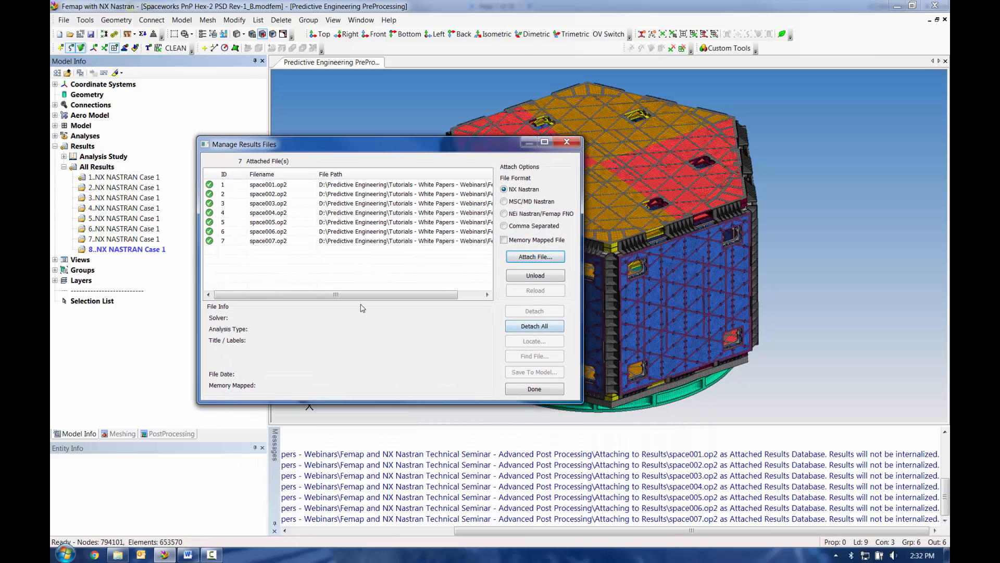
left_click(281, 185)
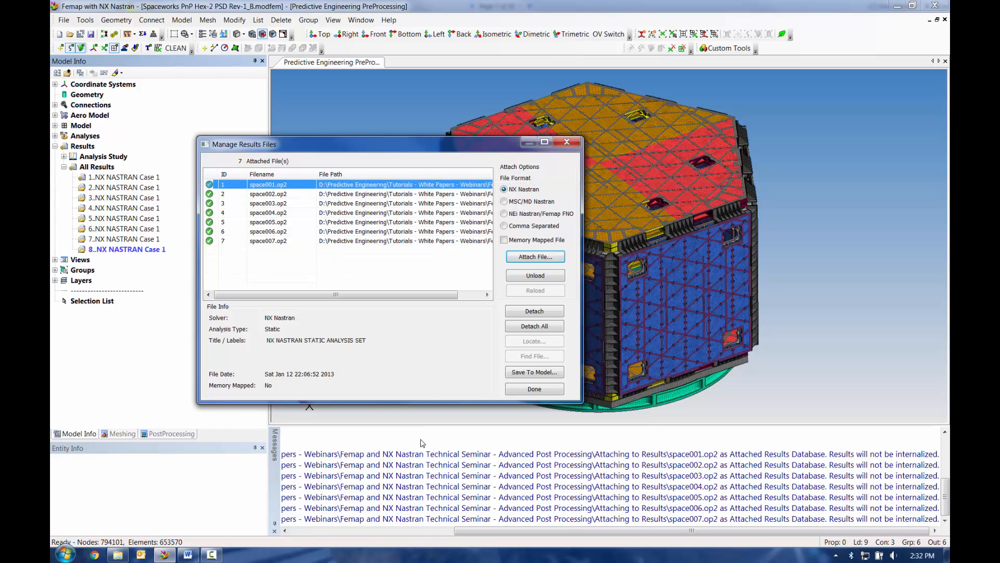
left_click(519, 373)
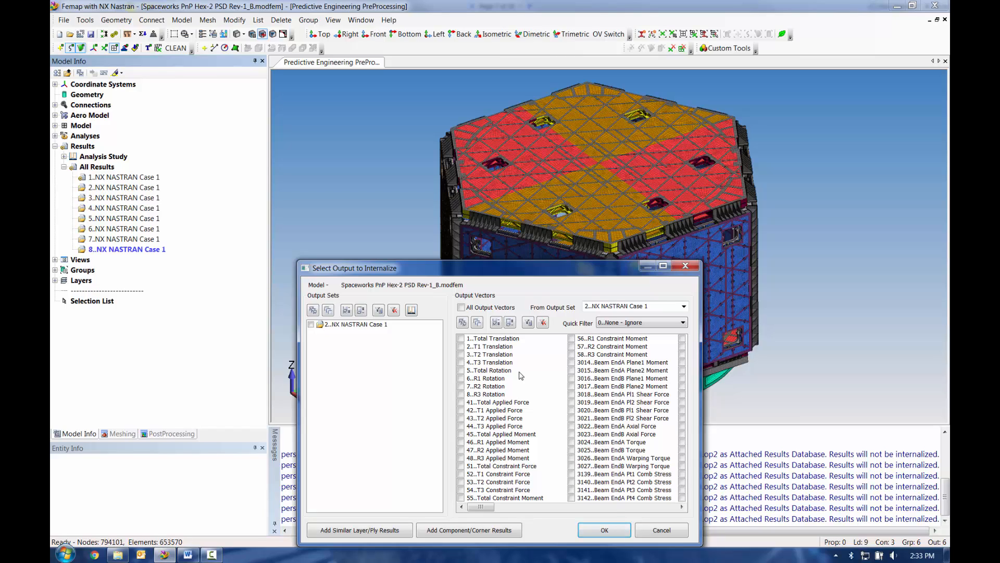
left_click(311, 324)
left_click(461, 338)
left_click(461, 346)
left_click(461, 354)
left_click_drag(492, 507, 544, 524)
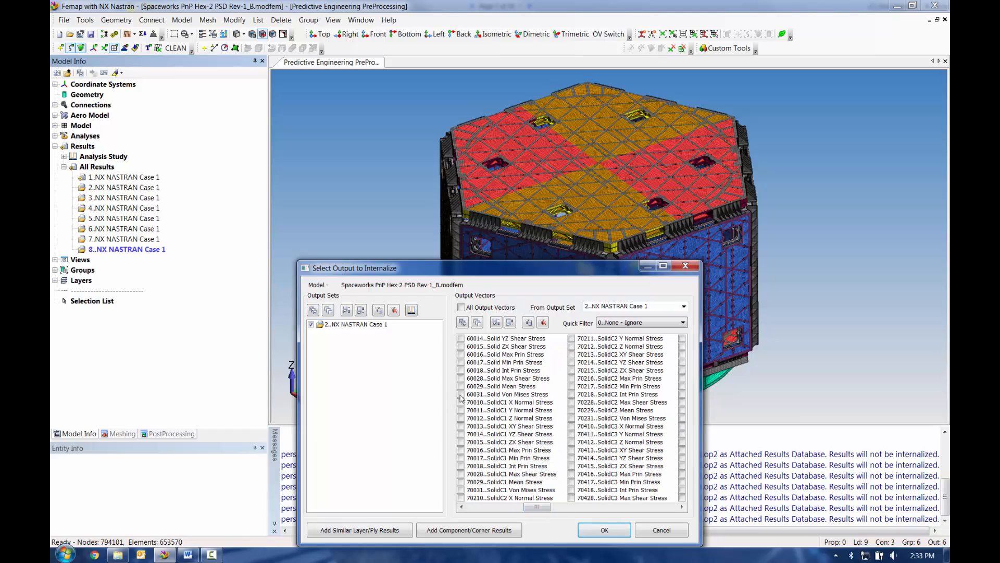
left_click(460, 395)
left_click(612, 531)
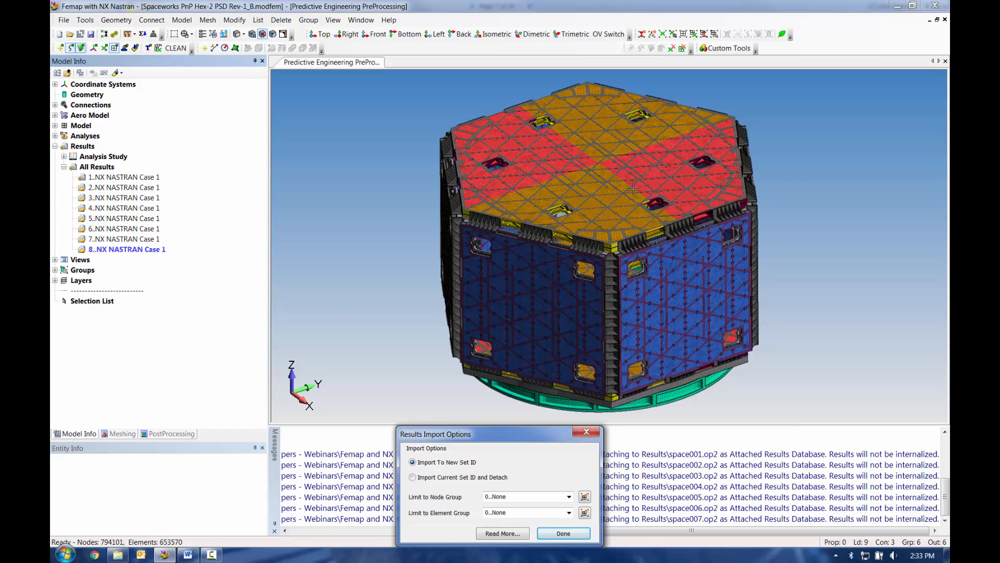
Limit the internalized results to group 6 (LVA) for both nodes and elements, import them to a new set, and finish managing results files
left_click(55, 270)
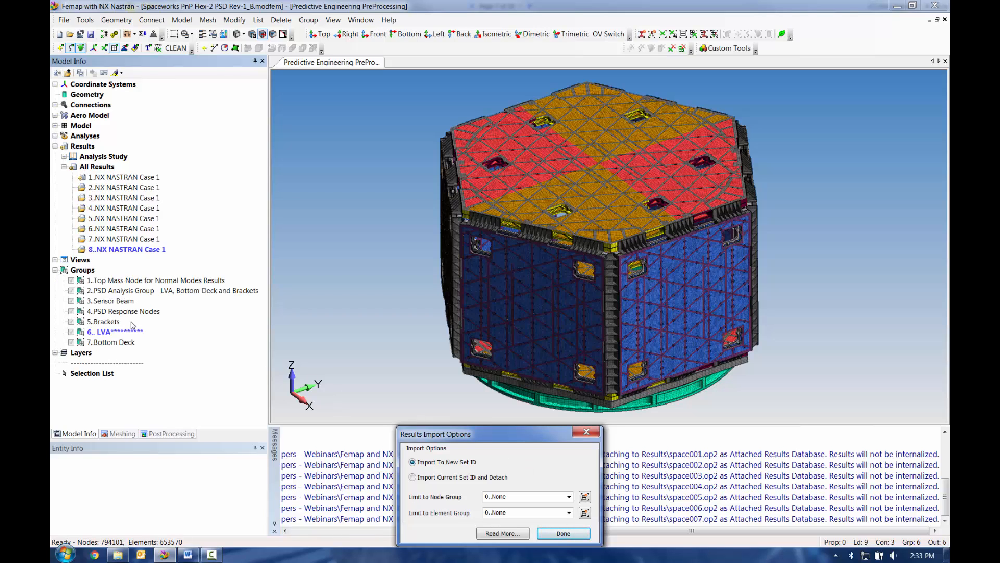
left_click(565, 498)
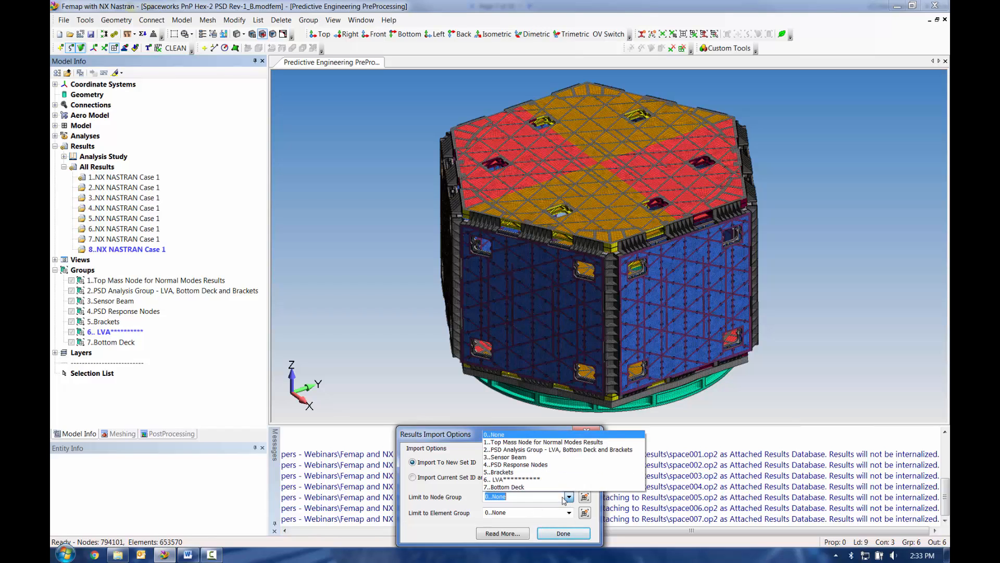
left_click(519, 479)
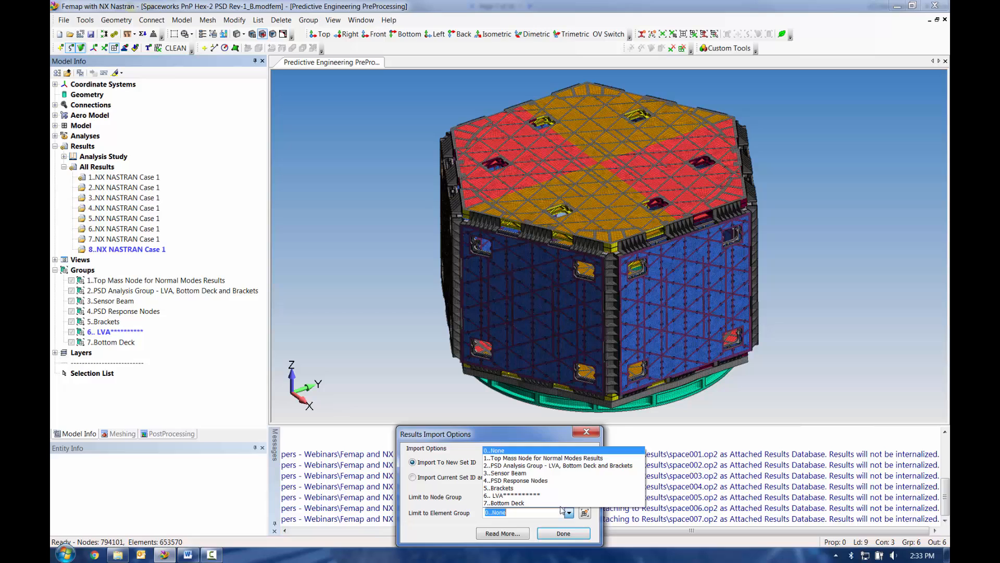
left_click(527, 495)
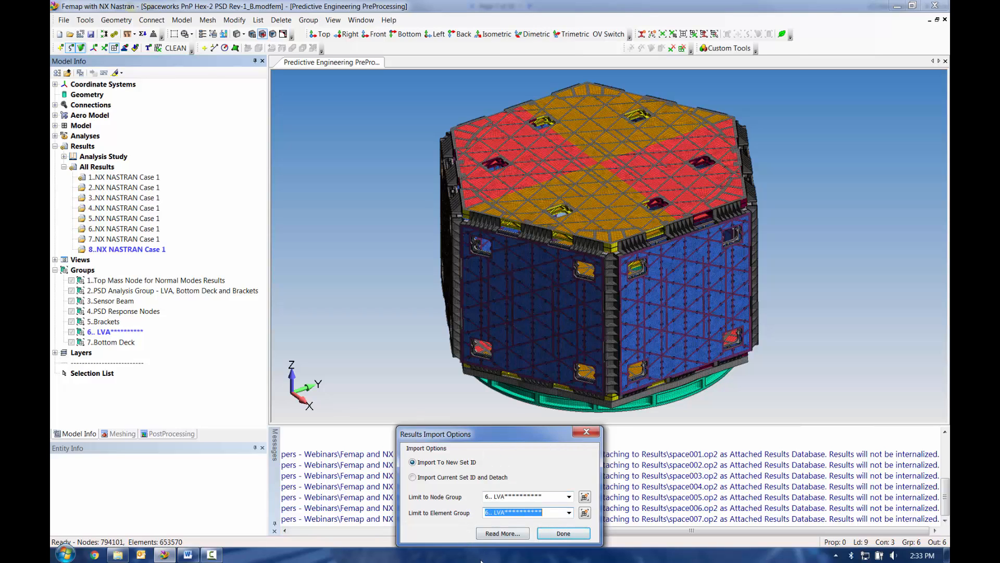
left_click(563, 533)
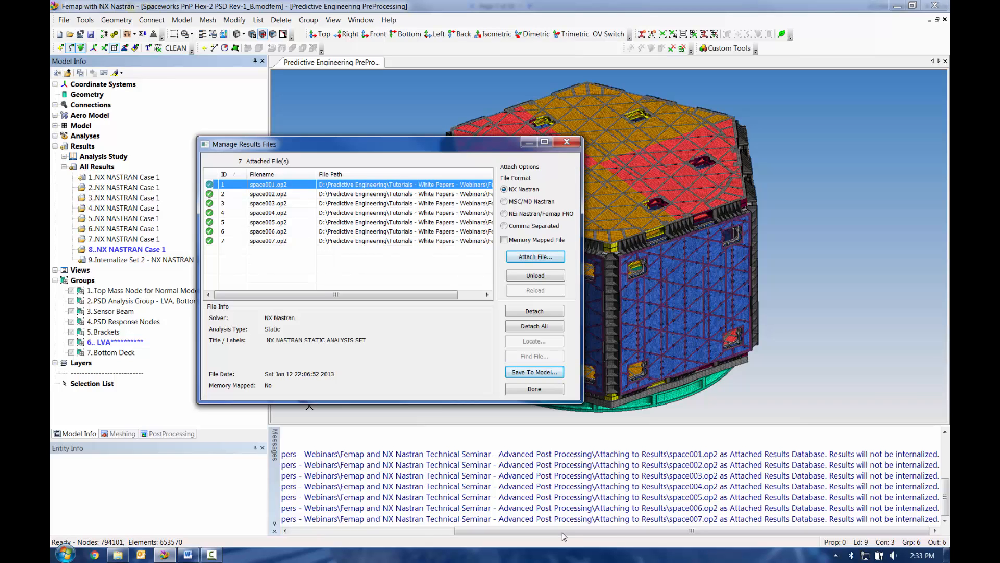
left_click(536, 390)
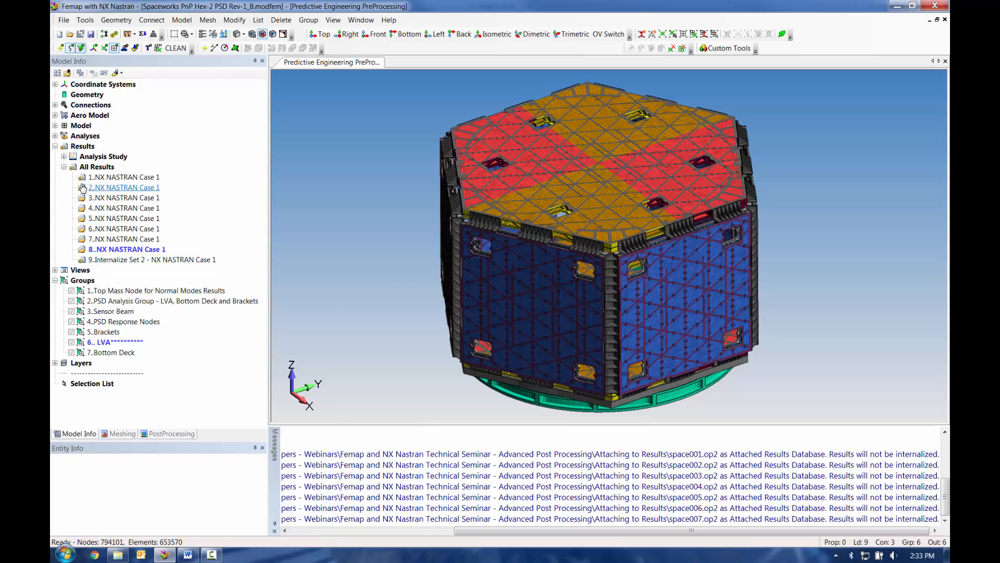
Activate output set 9, the internalized results, and display its deformed shape with the Solid Von Mises Stress contour
double_click(116, 260)
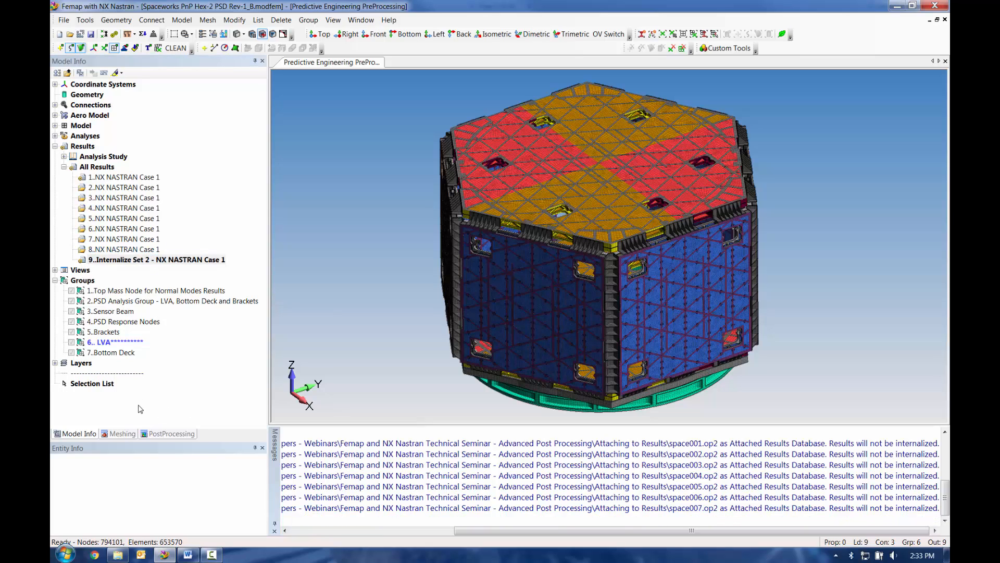
left_click(168, 433)
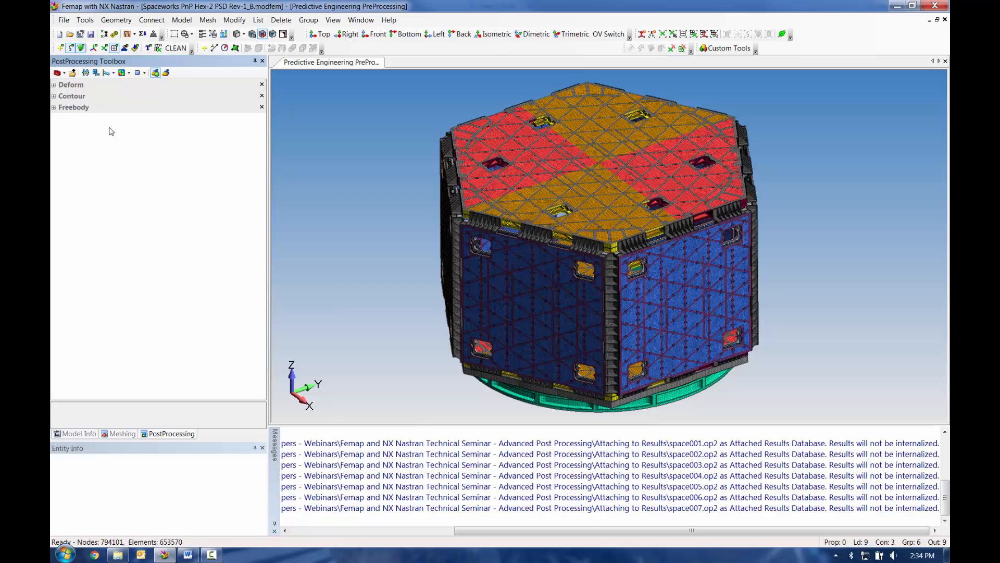
left_click(53, 85)
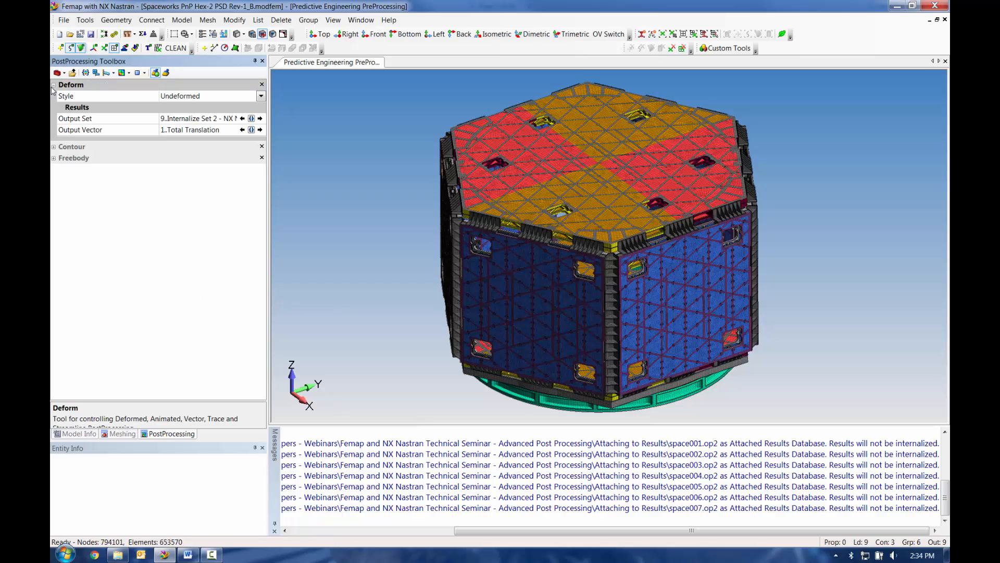
left_click(107, 76)
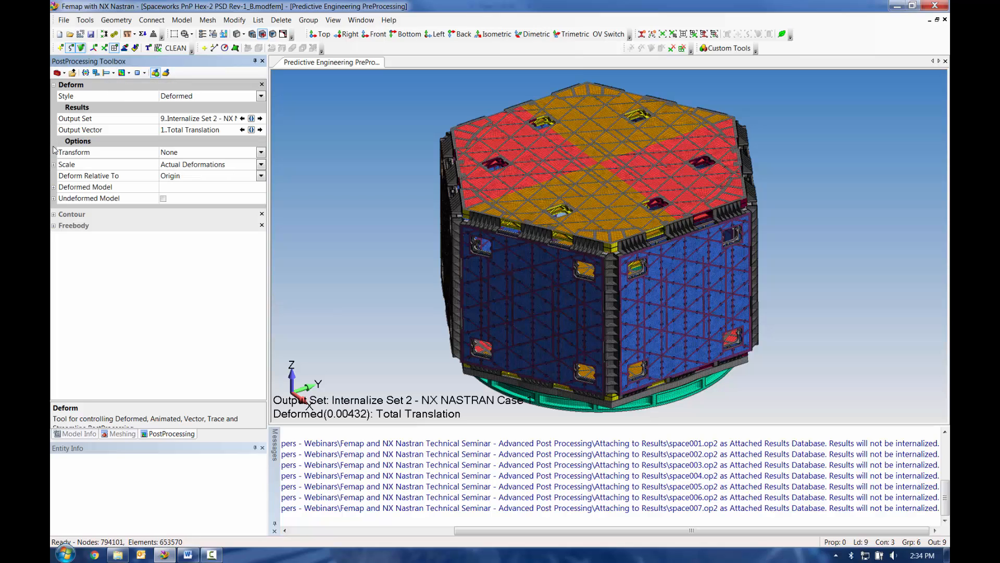
left_click(122, 72)
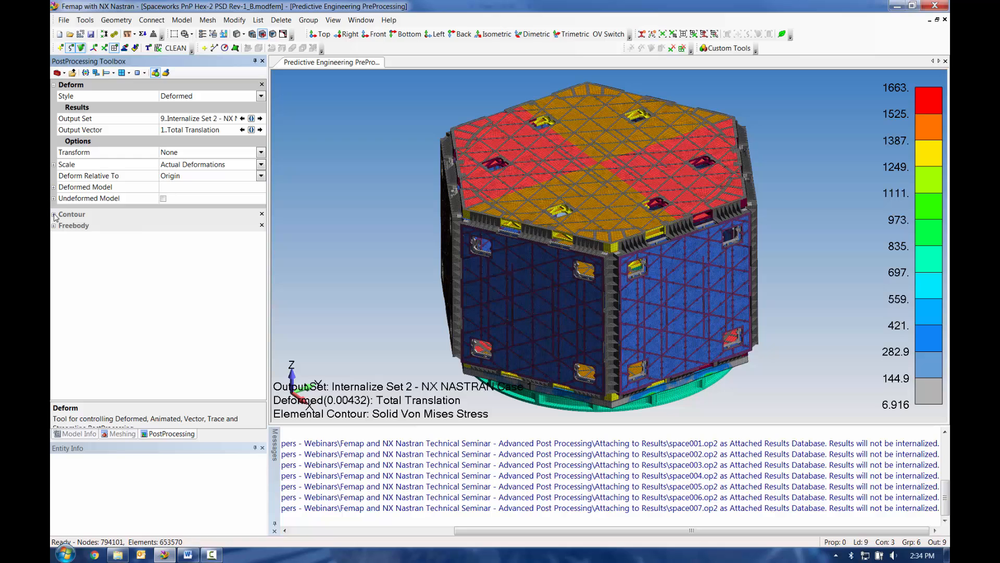
Display only the active LVA group and orient the view to look through the ring
middle_click_drag(497, 263, 599, 281)
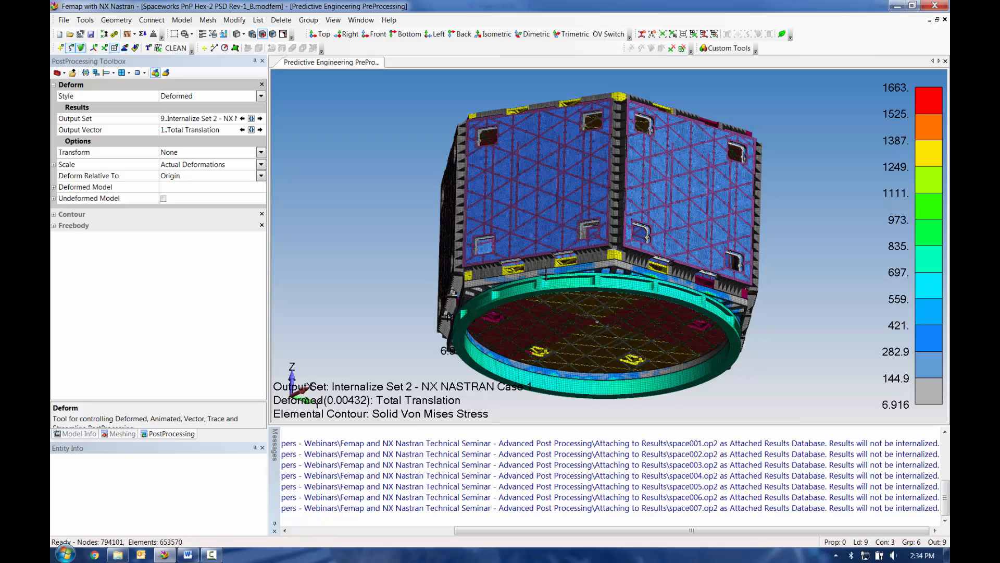
left_click(76, 434)
right_click(88, 341)
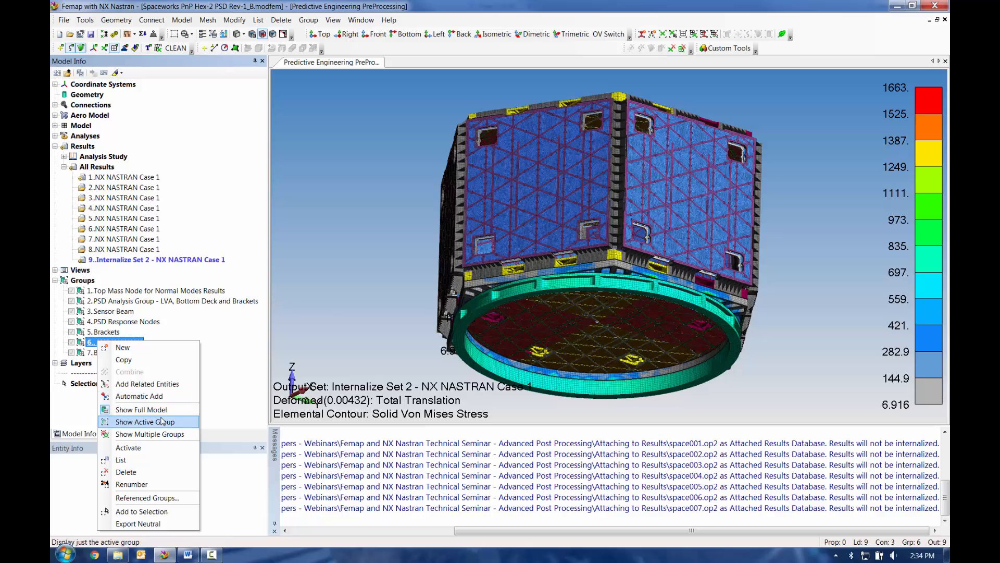
left_click(193, 419)
middle_click_drag(511, 275, 543, 182)
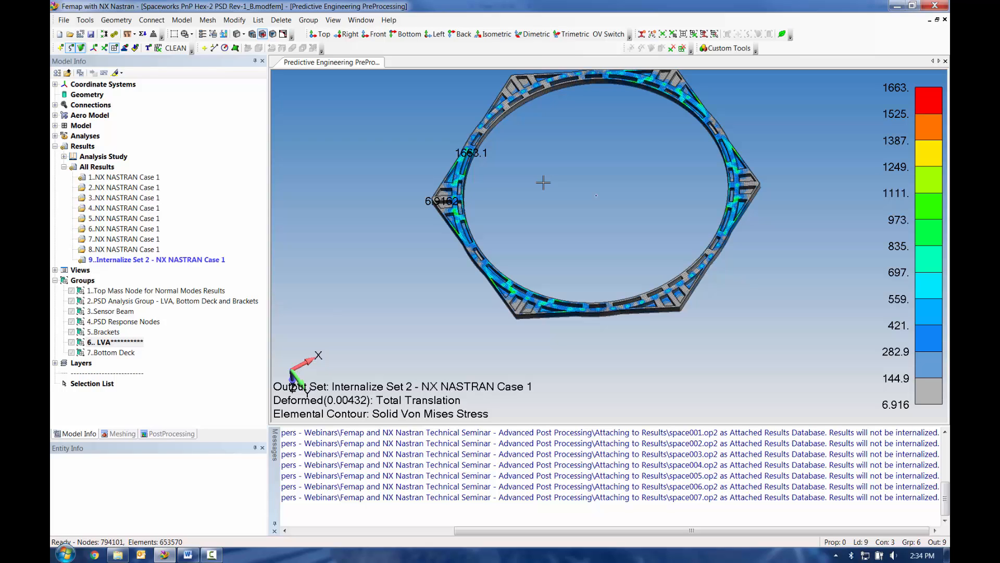
Review the Results preferences for attaching to result files, using memory mapped files and creating studies
left_click(62, 20)
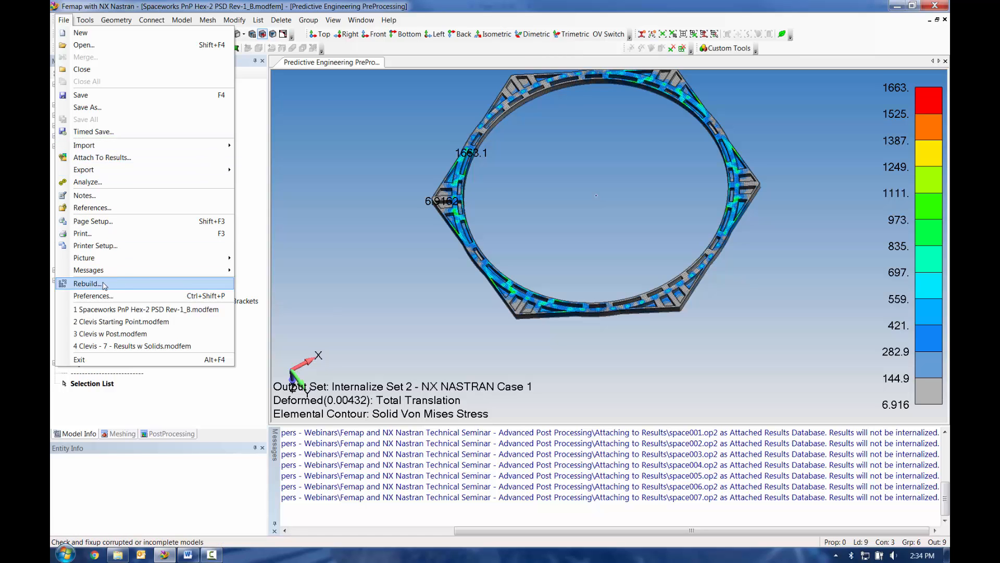
left_click(99, 299)
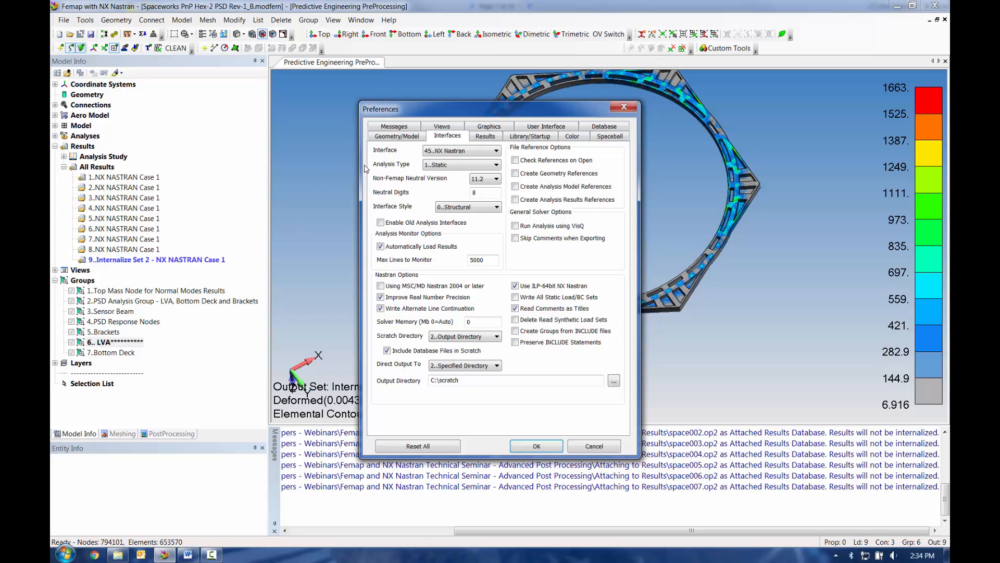
left_click(480, 137)
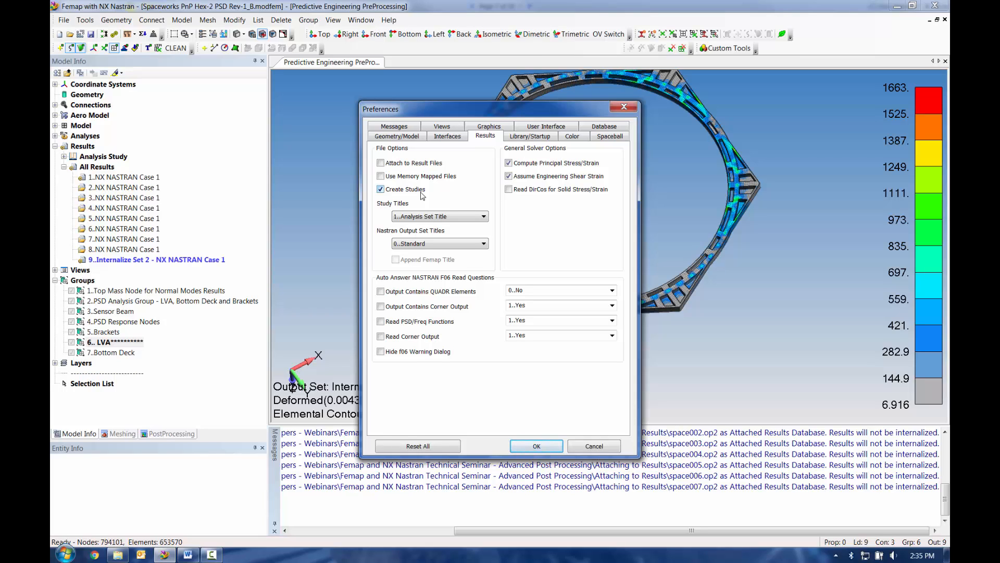
left_click(383, 164)
left_click(380, 176)
left_click(406, 163)
left_click(399, 176)
left_click(537, 446)
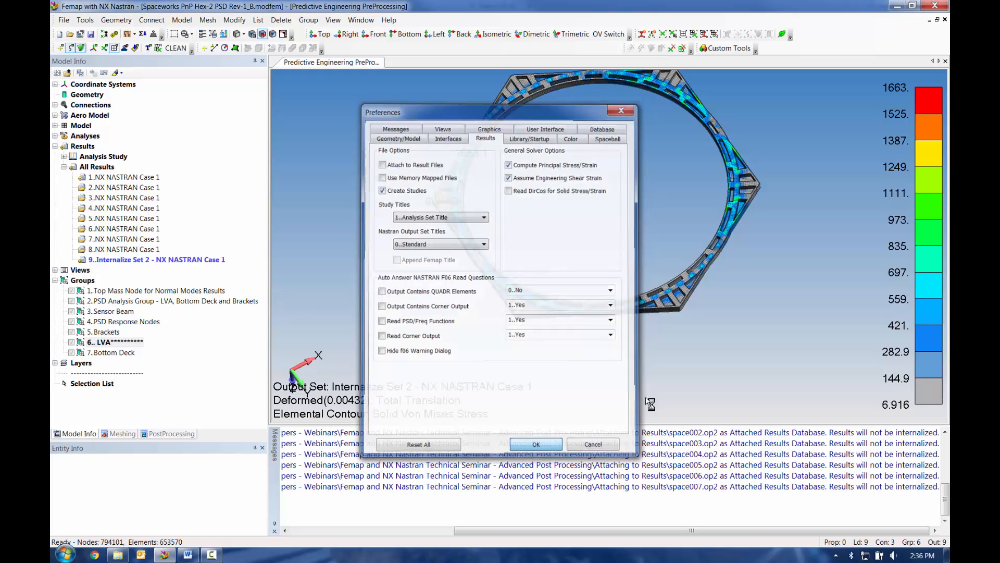
Open the model Clevis Starting Point.modfem from the Model with Results folder
left_click(69, 33)
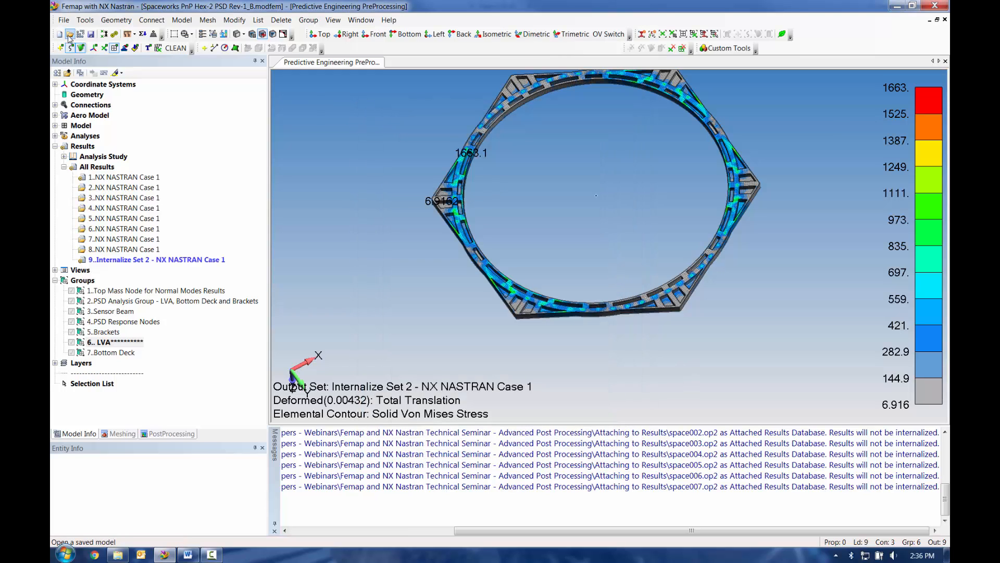
left_click(499, 143)
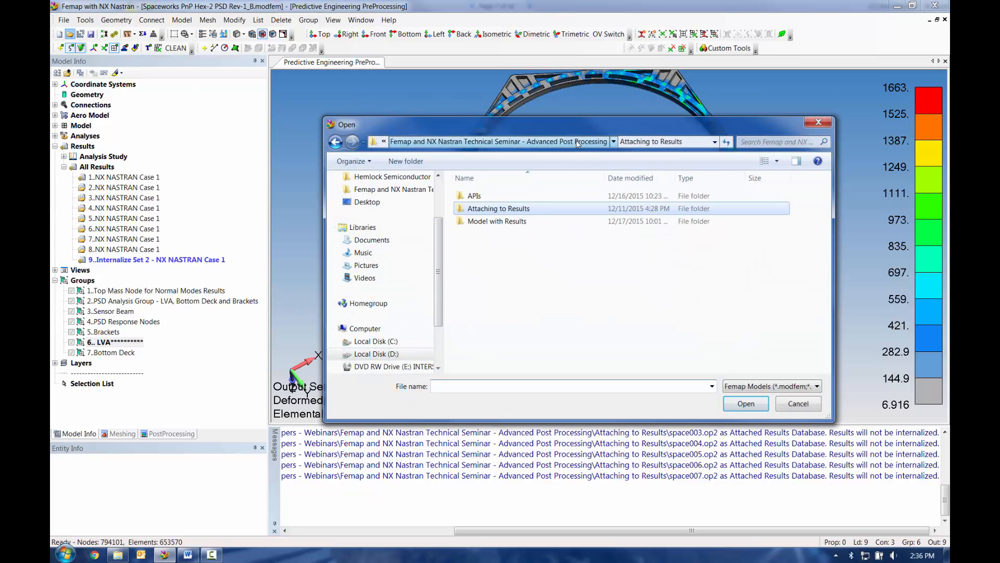
double_click(516, 222)
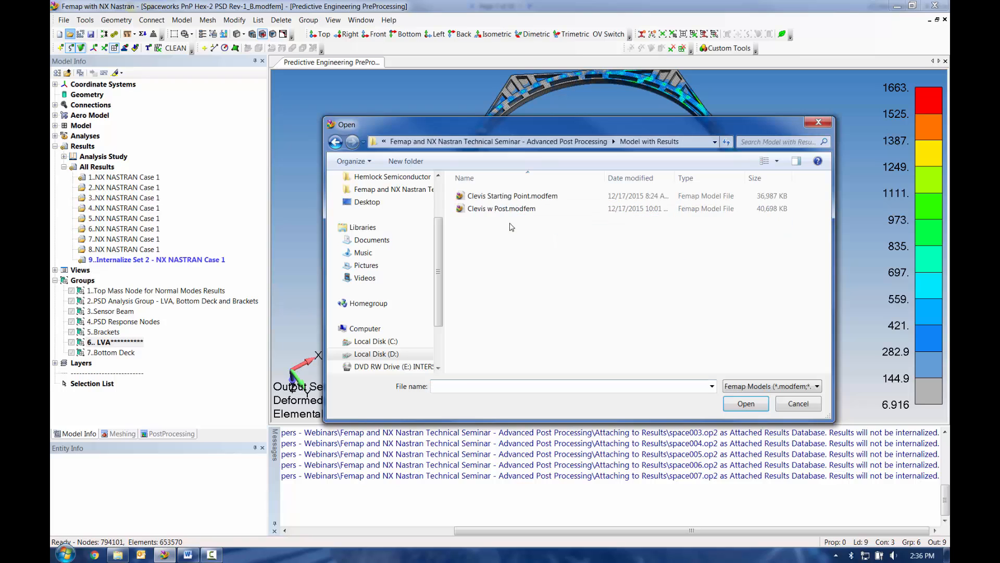
double_click(513, 197)
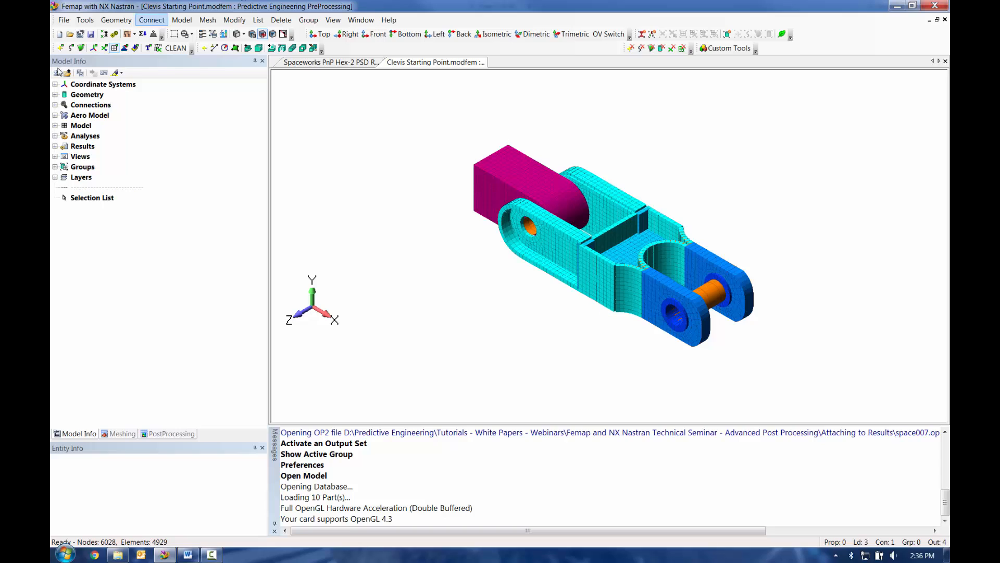
Examine the clevis model's analysis set, load sets and constraint set in the model tree
left_click(55, 136)
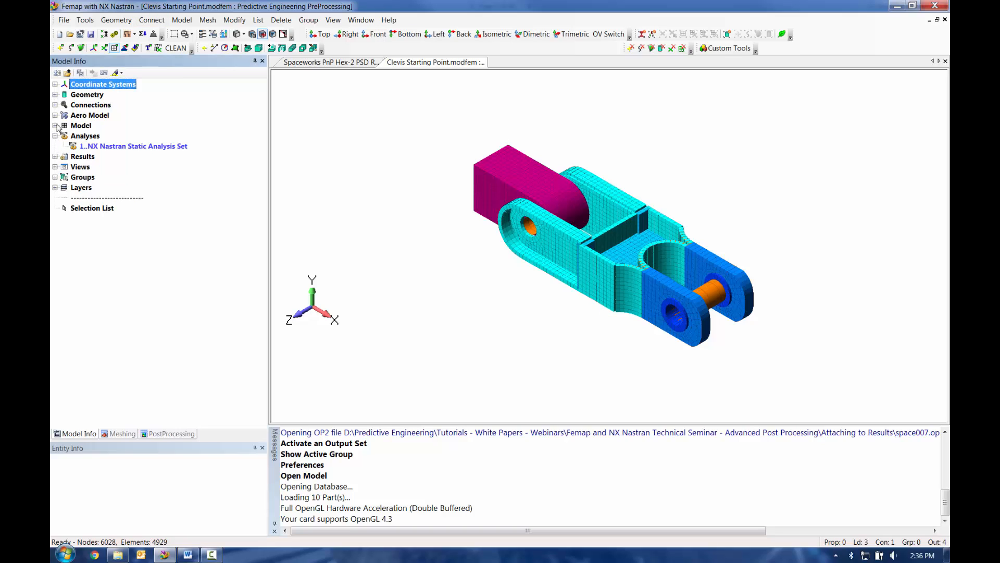
left_click(55, 125)
left_click(63, 177)
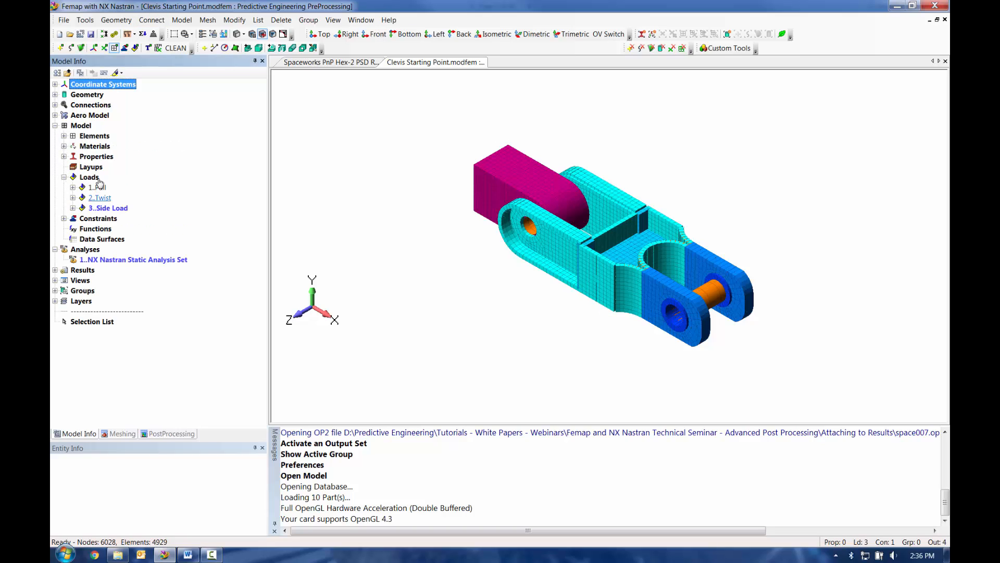
left_click(63, 218)
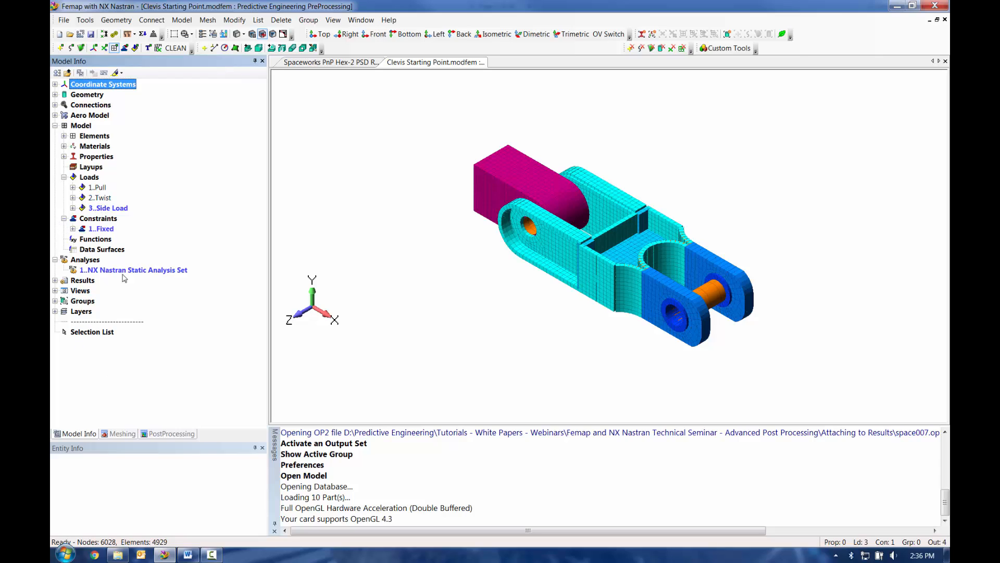
Examine the clevis results in the model tree, listing all output sets and those grouped under each analysis study
left_click(54, 281)
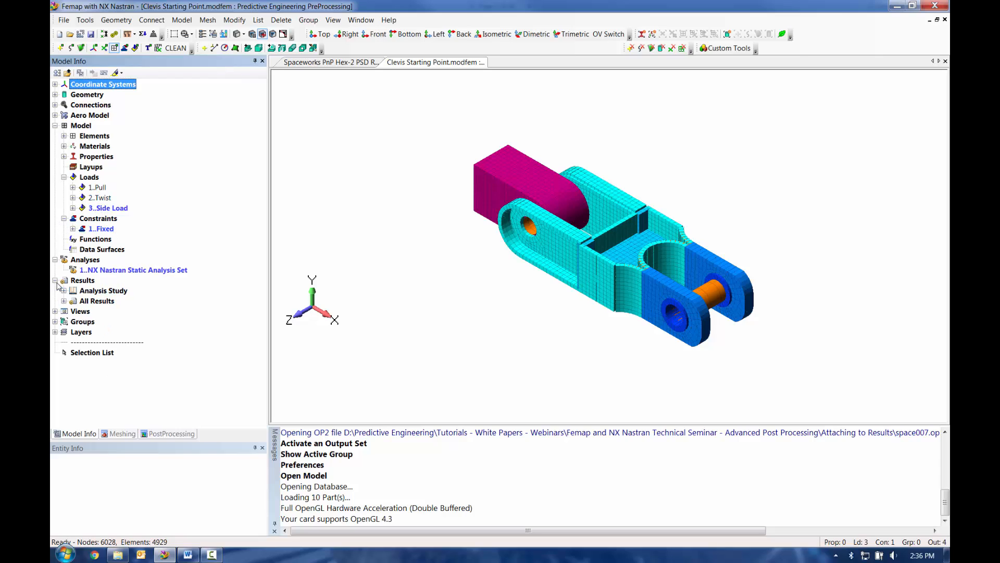
left_click(64, 300)
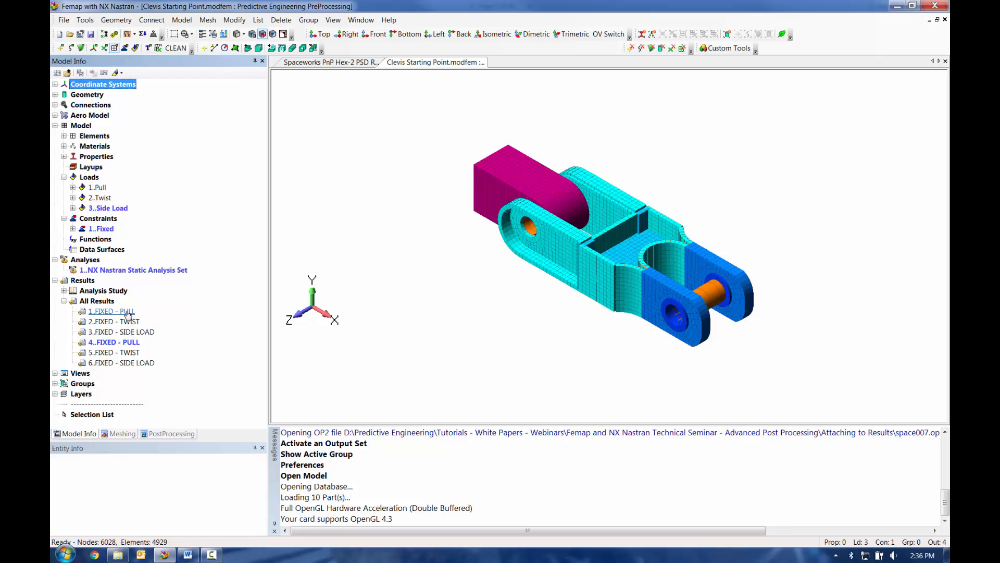
left_click(64, 290)
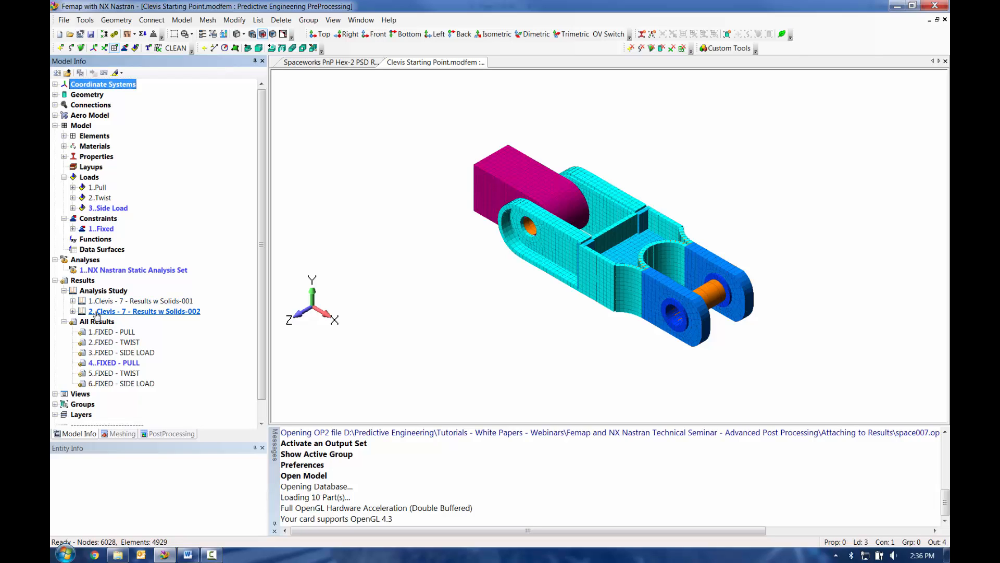
left_click(73, 301)
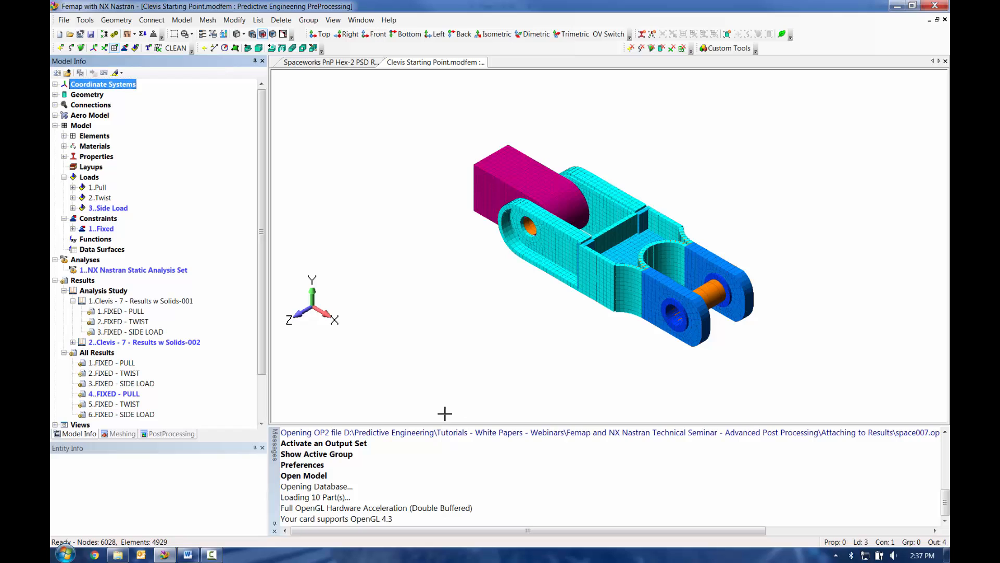
left_click(73, 342)
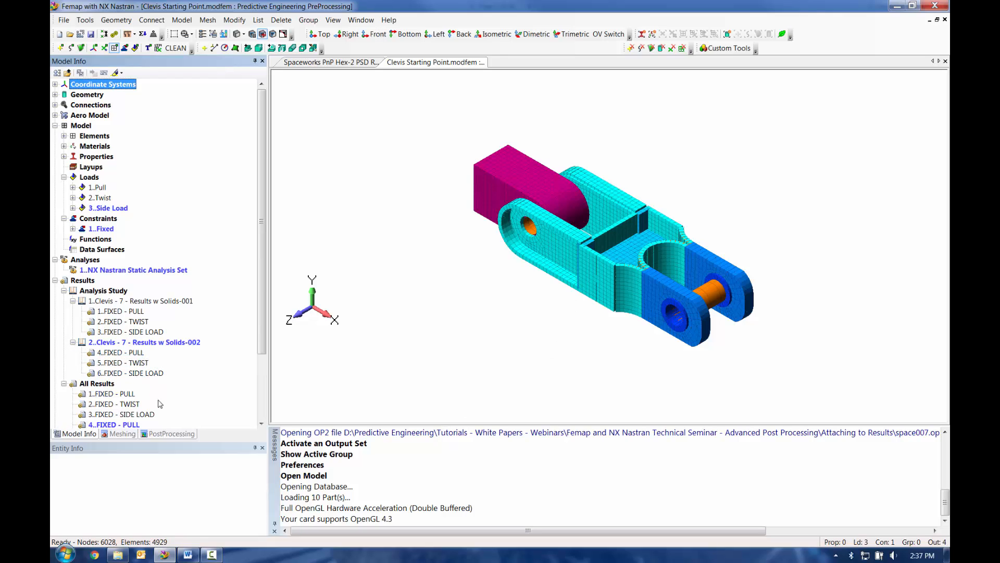
Switch to the Word handout and read on through Create (Analysis) Studies to the PostProcessing Toolbox page
left_click(193, 558)
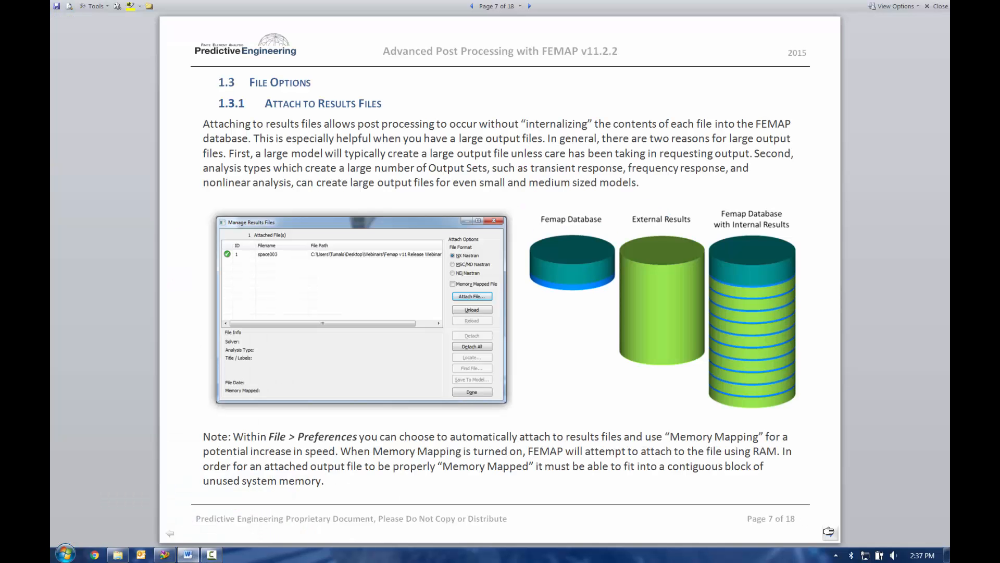
left_click(827, 530)
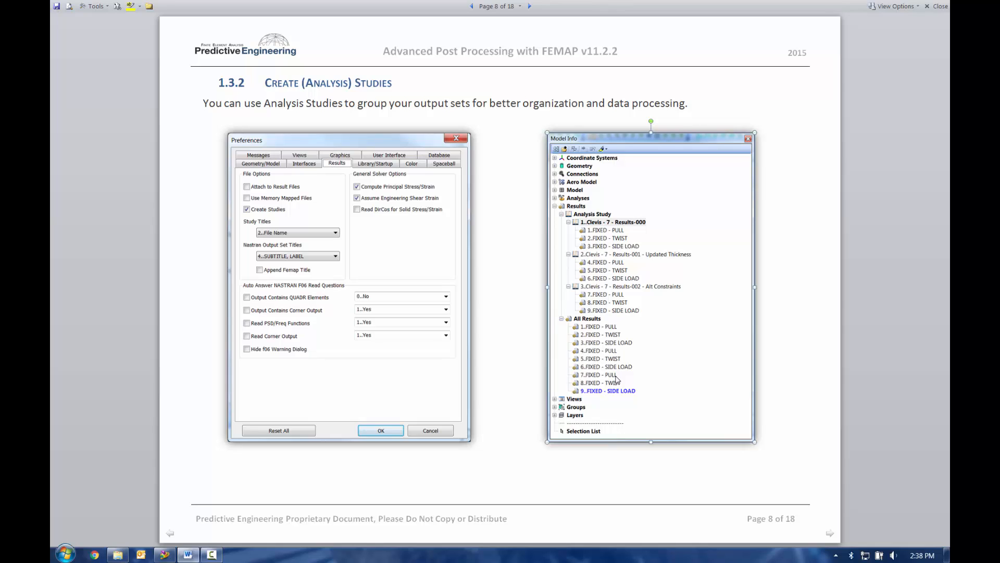
left_click(828, 532)
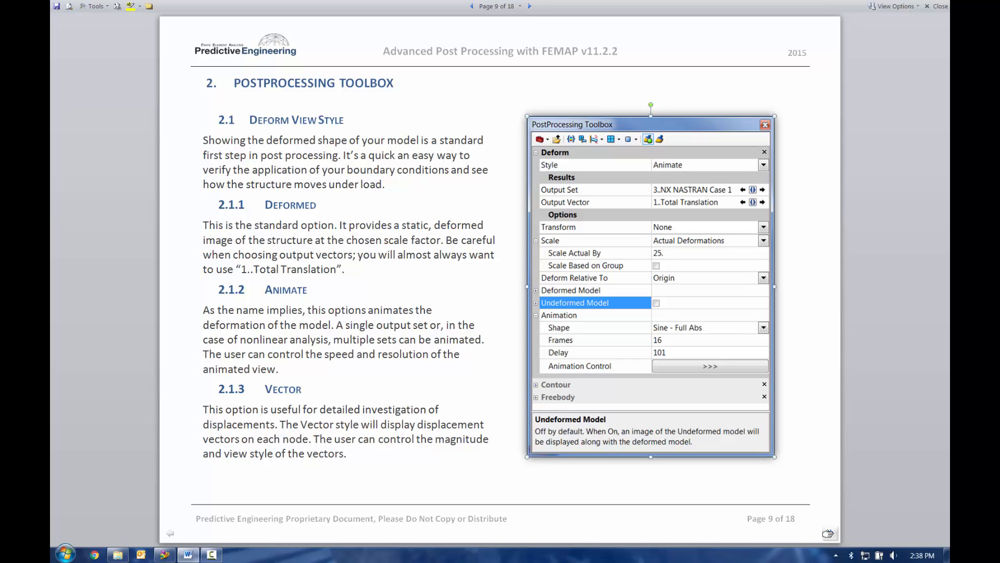
Switch back to Femap and activate output set 4..FIXED - PULL of the clevis model
left_click(164, 555)
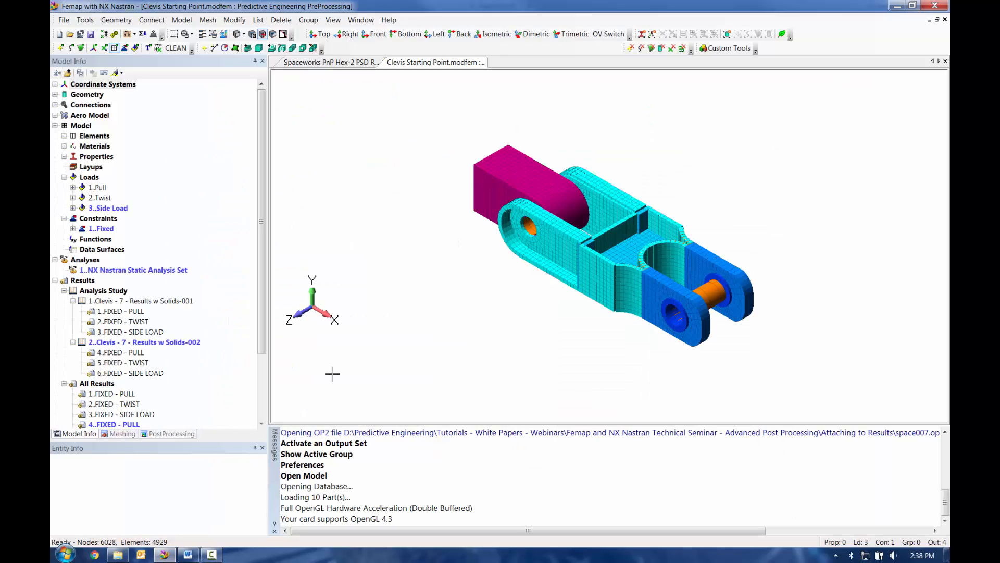
scroll(259, 354, "down", 1)
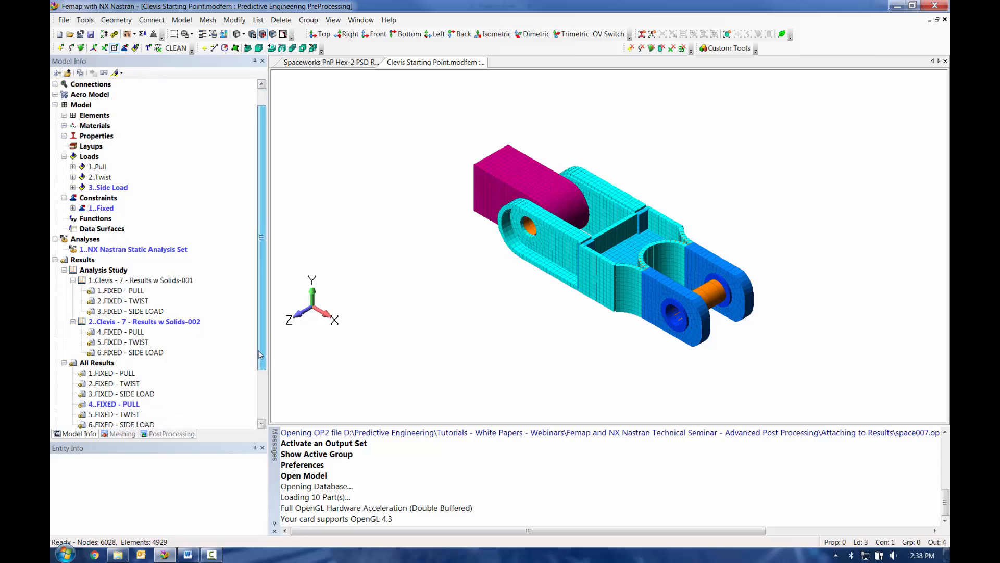
scroll(259, 354, "down", 2)
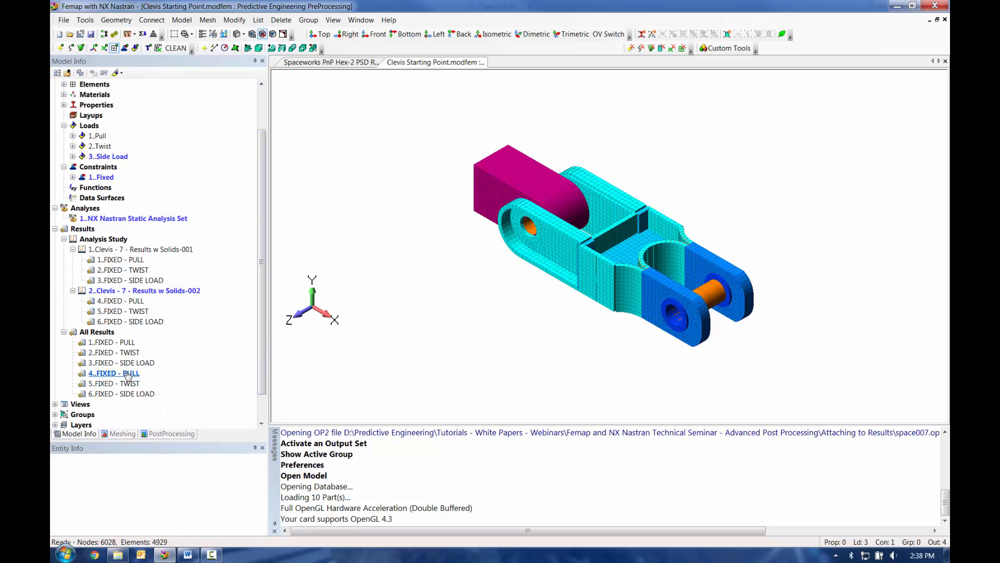
double_click(128, 373)
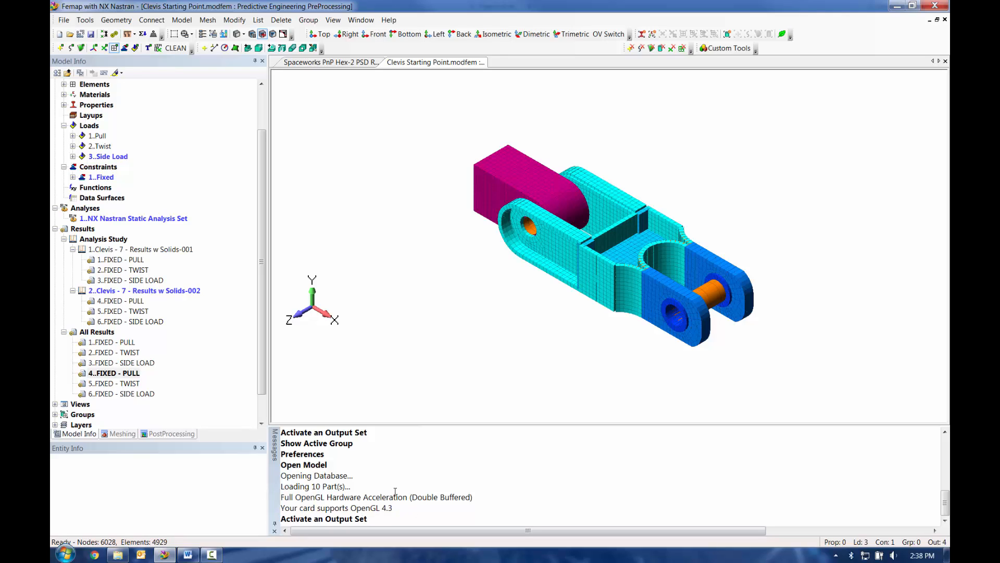
Change the clevis model's deform style to Deformed in the PostProcessing Toolbox
left_click(172, 434)
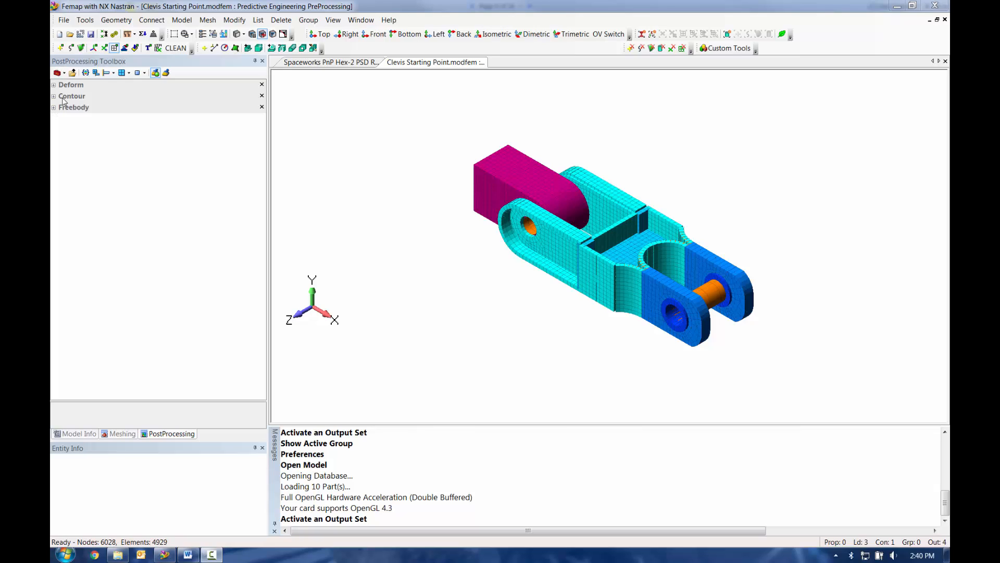
left_click(53, 86)
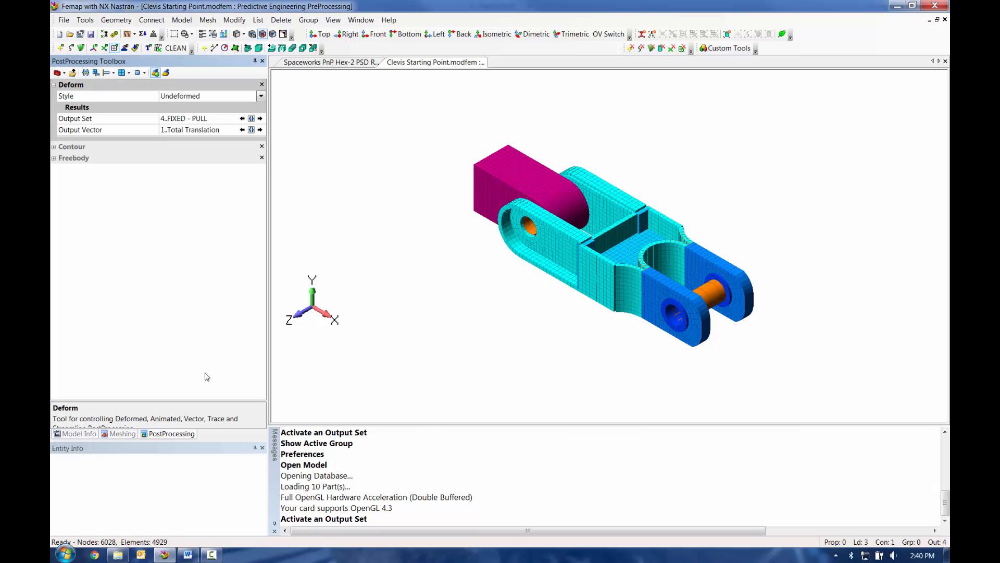
left_click(261, 96)
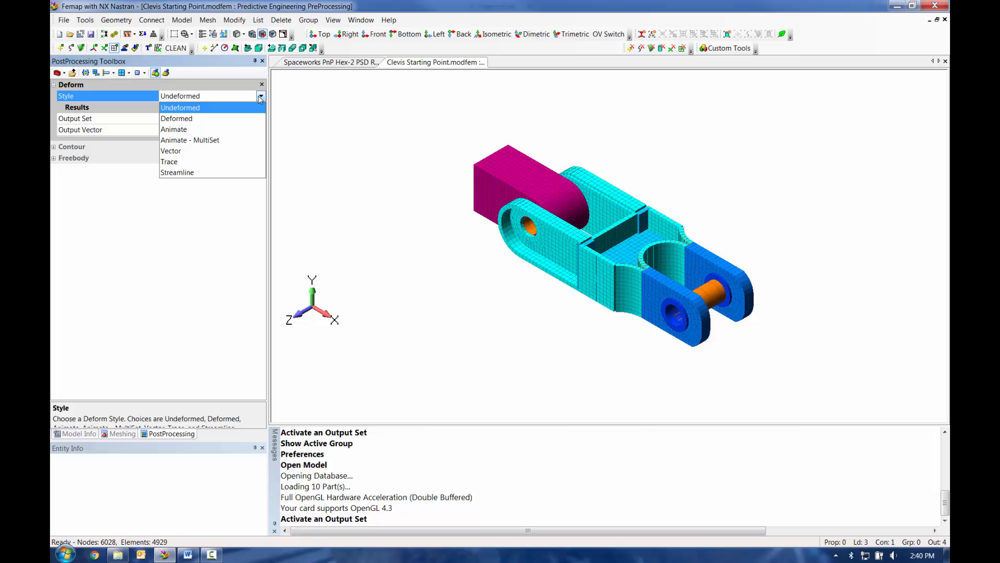
left_click(187, 120)
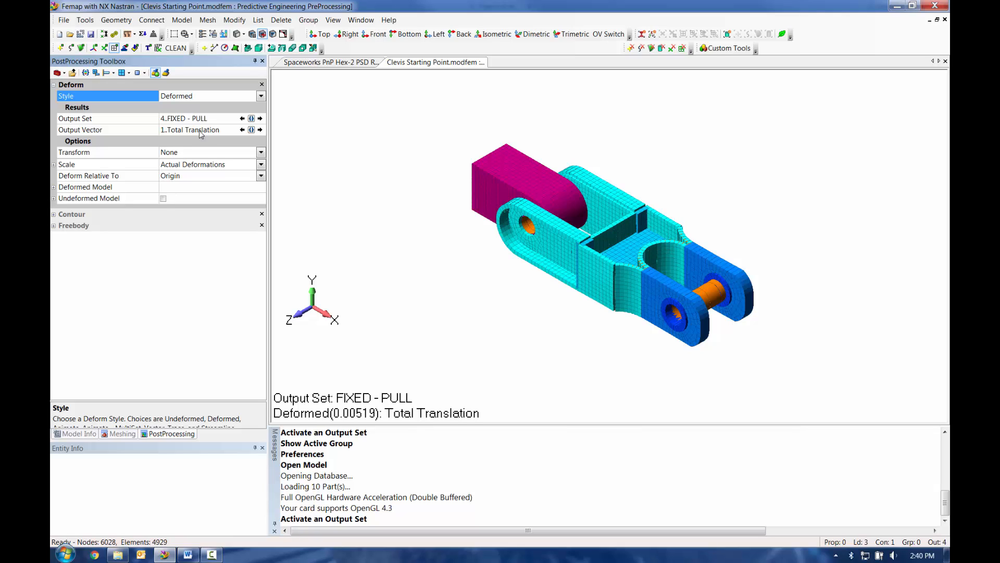
Expand the deformation scale options and scale the actual deformations by 100
left_click(54, 164)
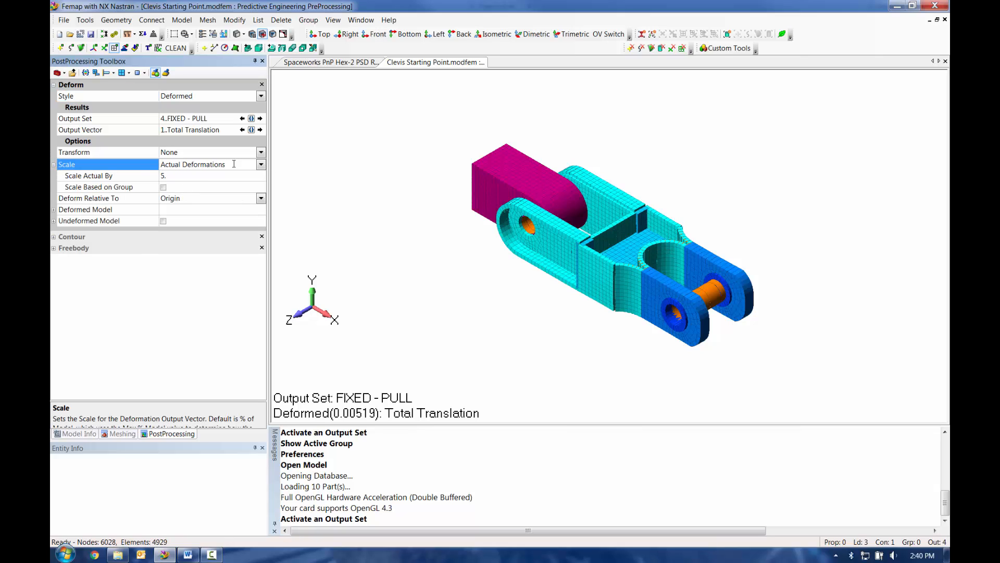
left_click(176, 178)
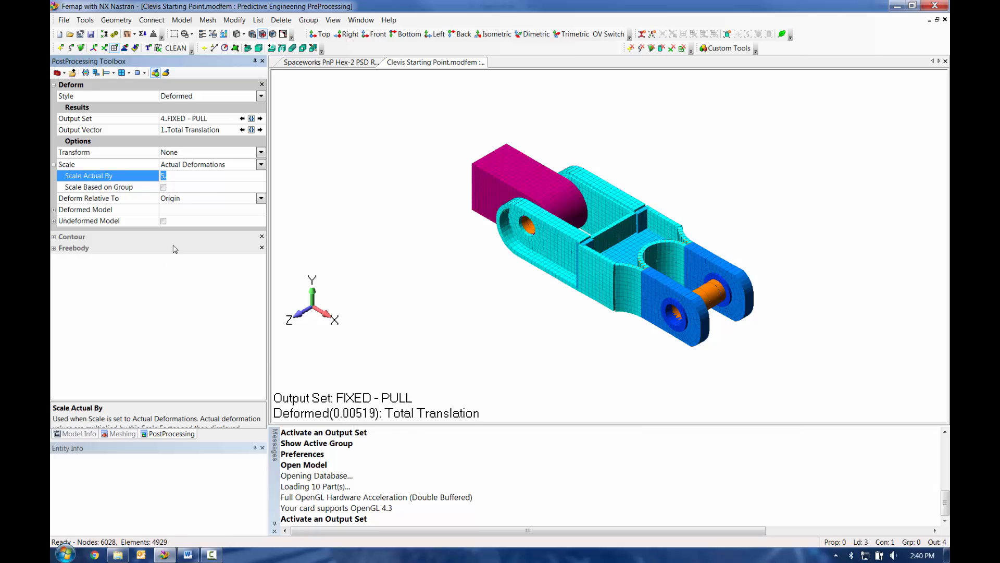
type("100")
key("Return")
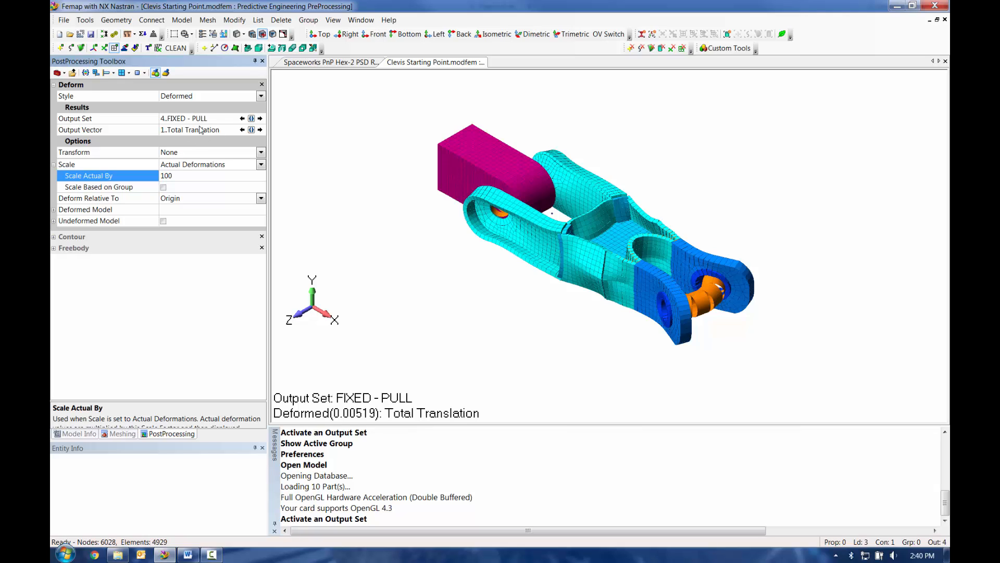
Compare the deformed shapes of output sets 5..FIXED - TWIST and 3..FIXED - SIDE LOAD, returning to 4..FIXED - PULL
left_click(259, 119)
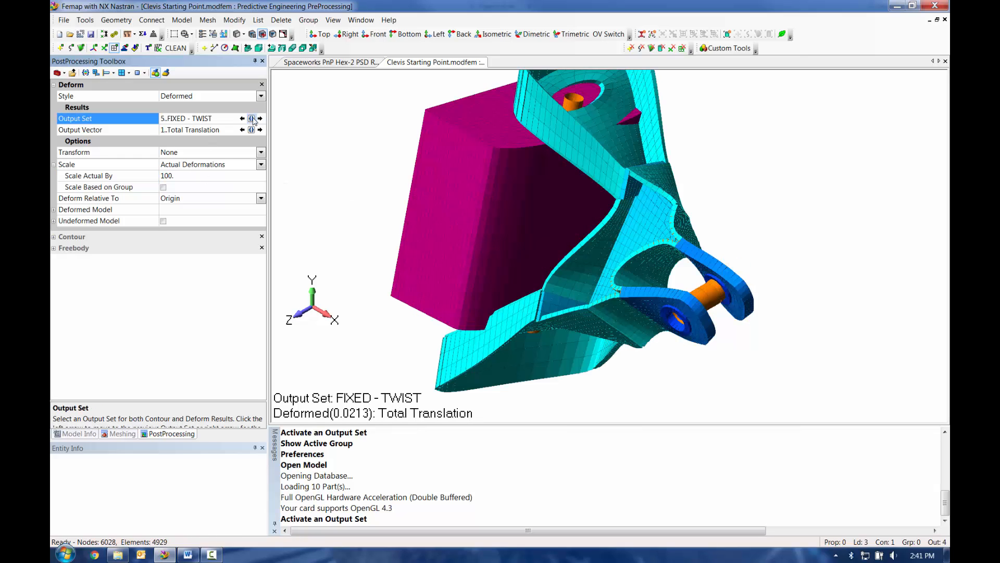
left_click(242, 118)
left_click(242, 118)
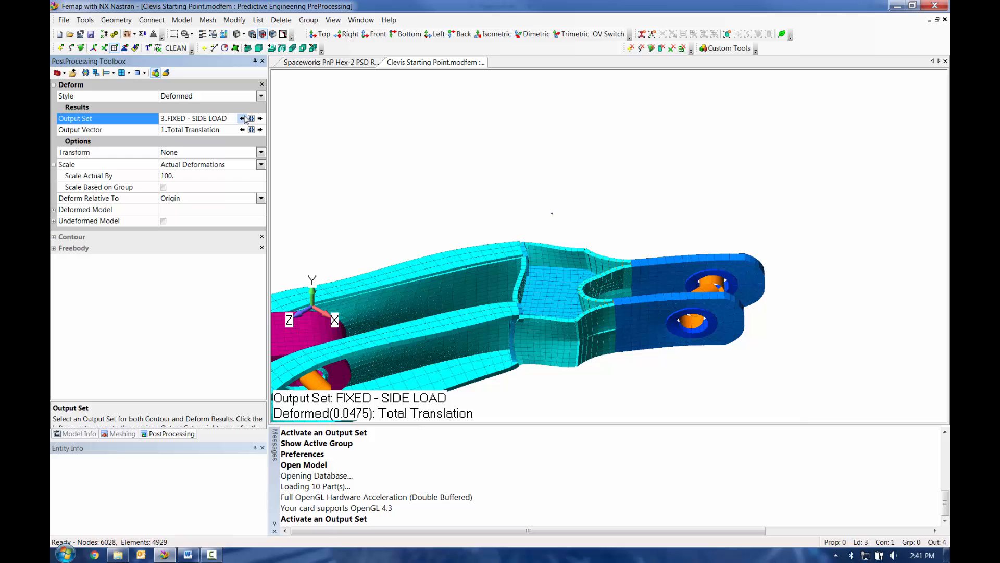
left_click(260, 118)
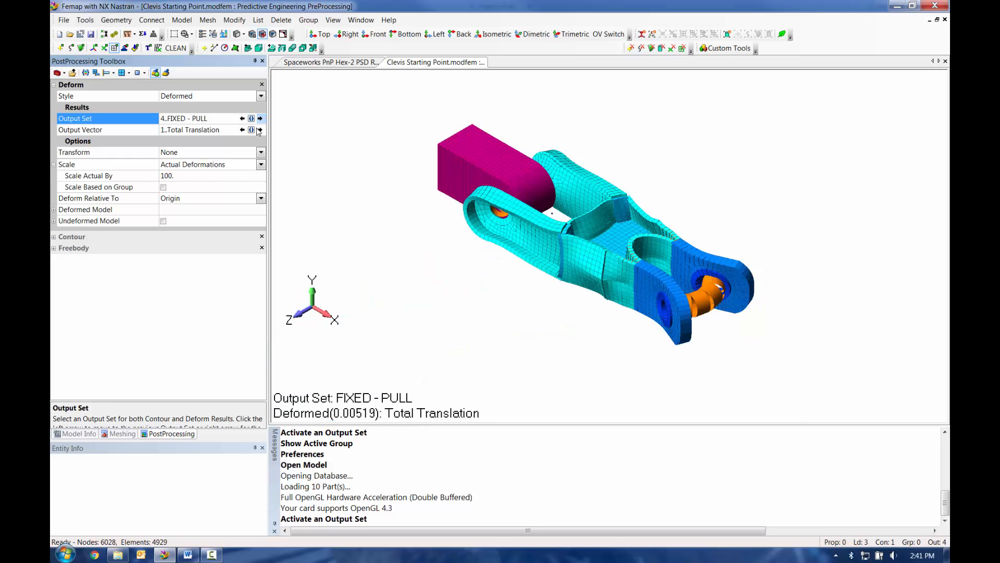
Scale the actual deformations by 50 and display output set 5..FIXED - TWIST
left_click(189, 176)
type("50")
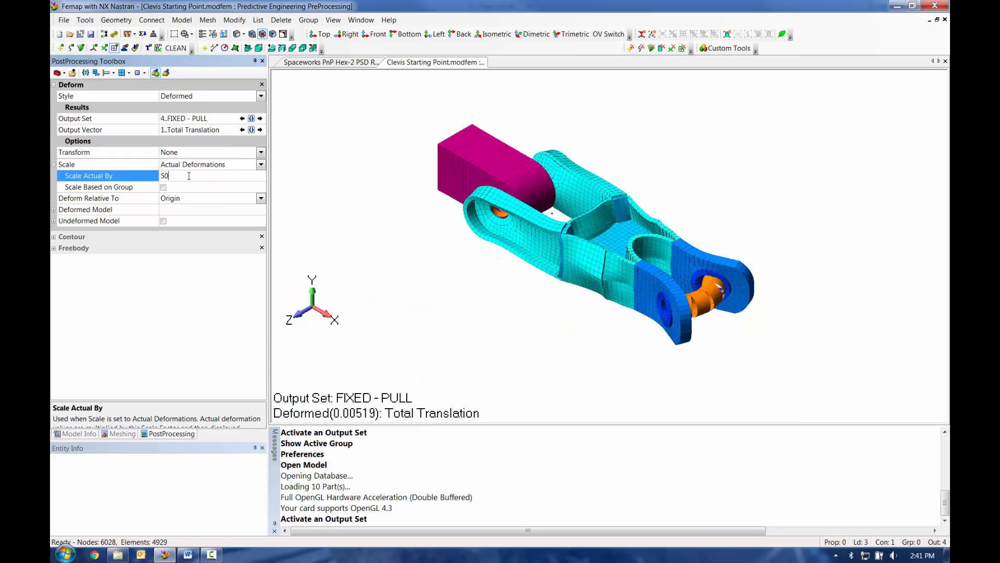
key("Return")
left_click(260, 119)
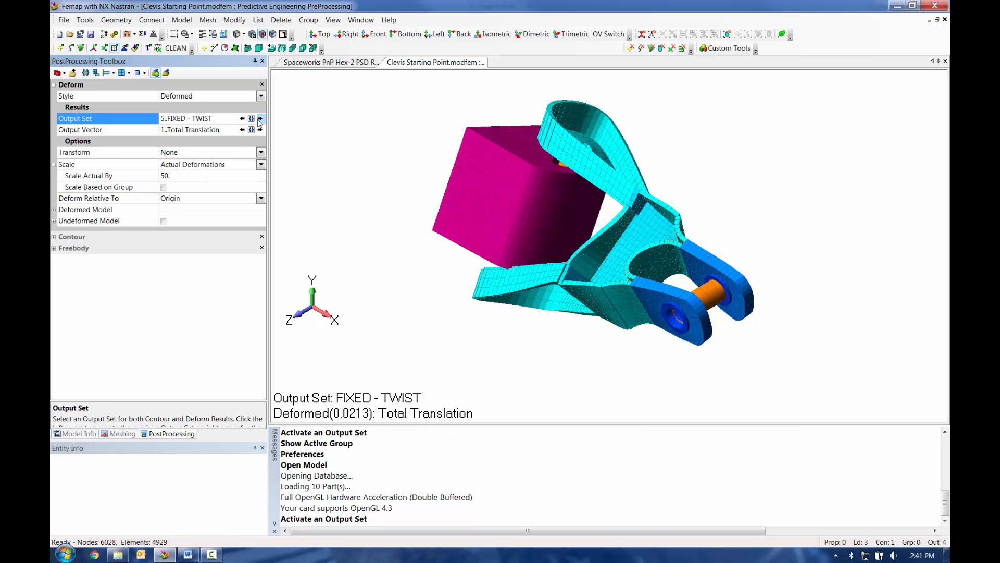
Display output set 4..FIXED - PULL and animate its deformation by changing the deform style to Animate
left_click(243, 119)
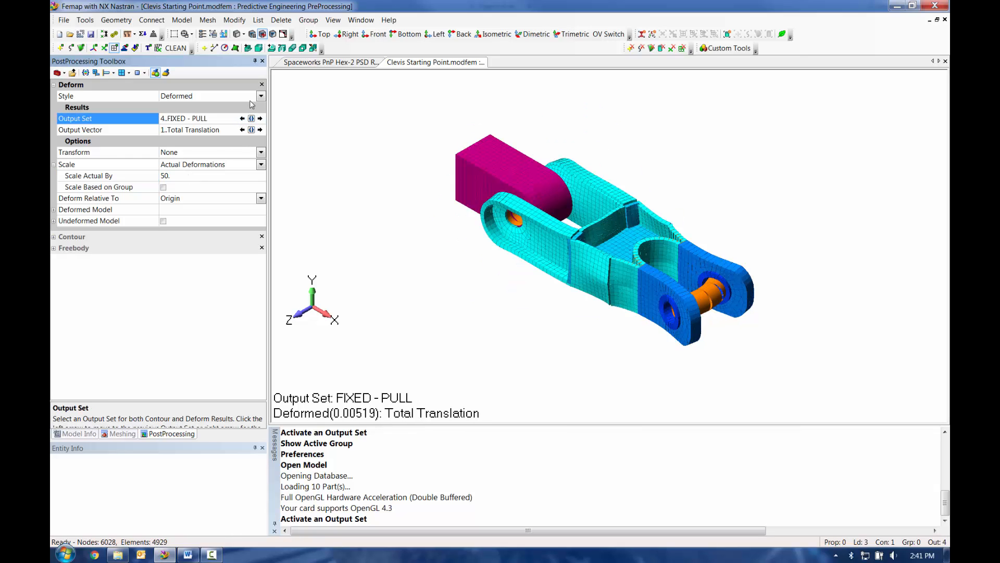
left_click(261, 96)
left_click(261, 97)
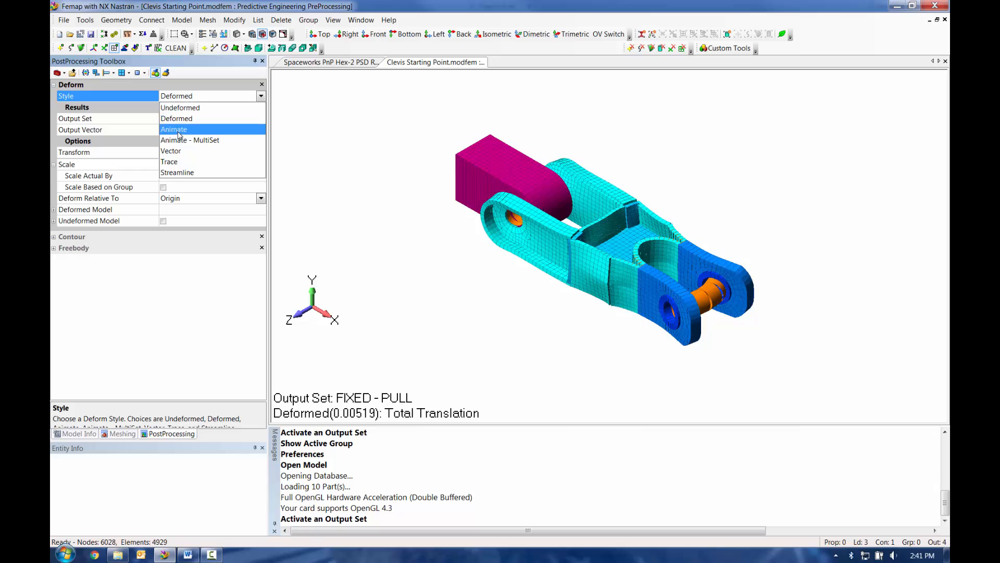
left_click(177, 131)
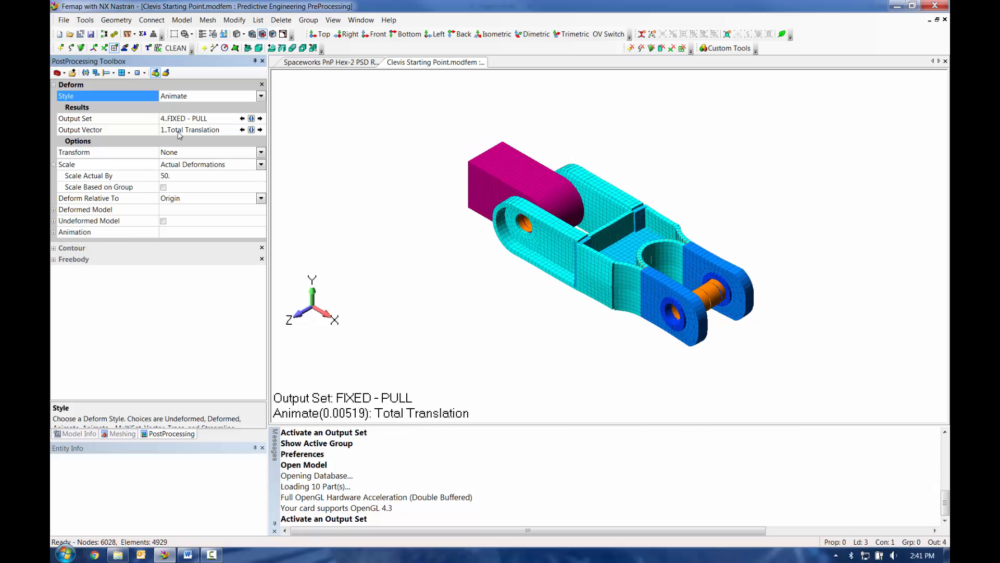
left_click(260, 97)
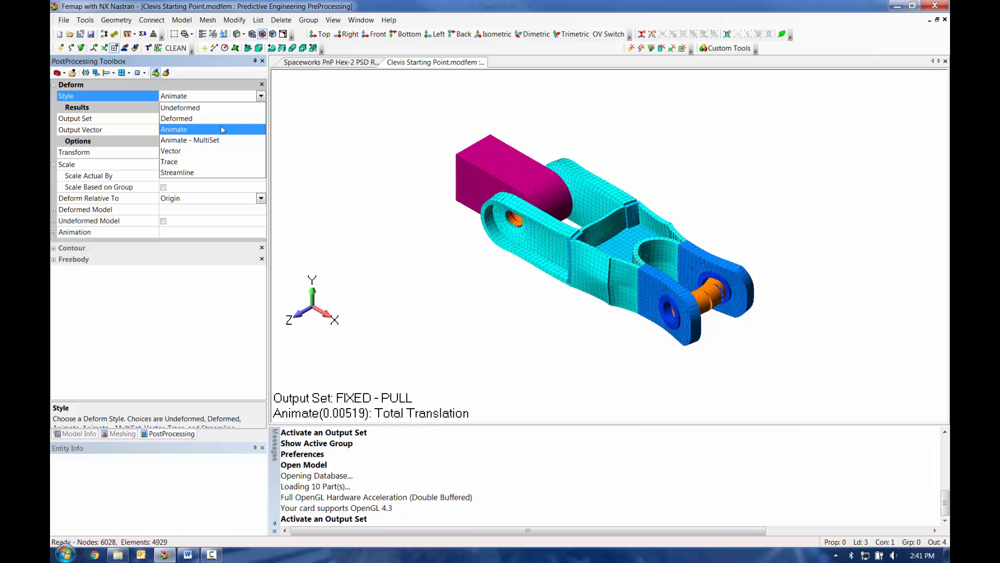
left_click(261, 98)
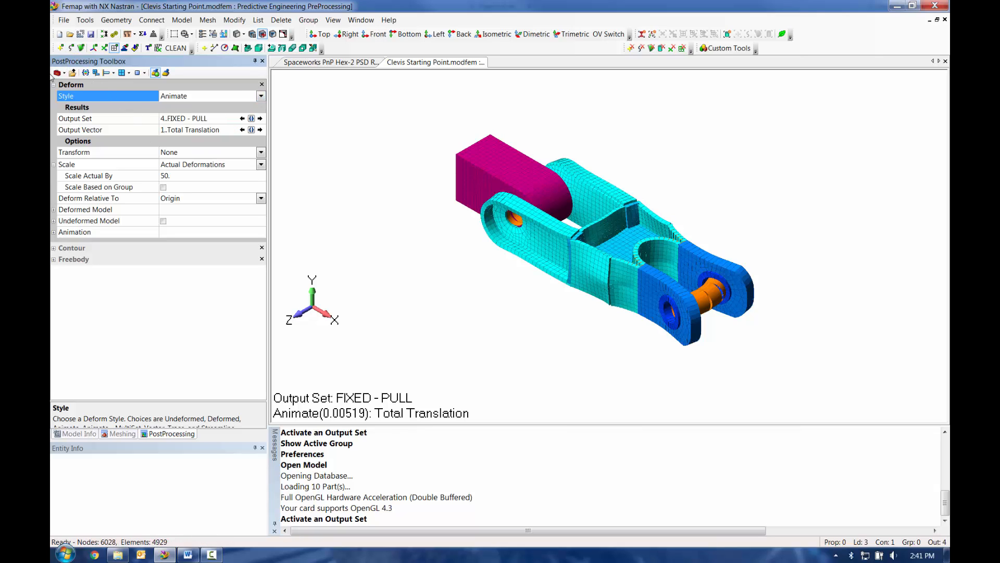
Return the deform style to Undeformed and display the results with the contour style Contour
left_click(96, 73)
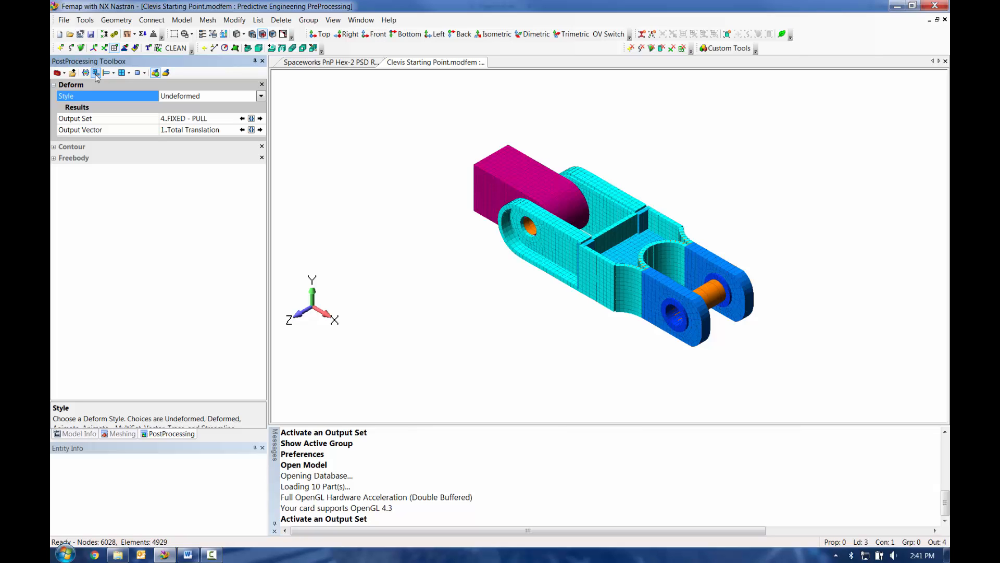
left_click(53, 85)
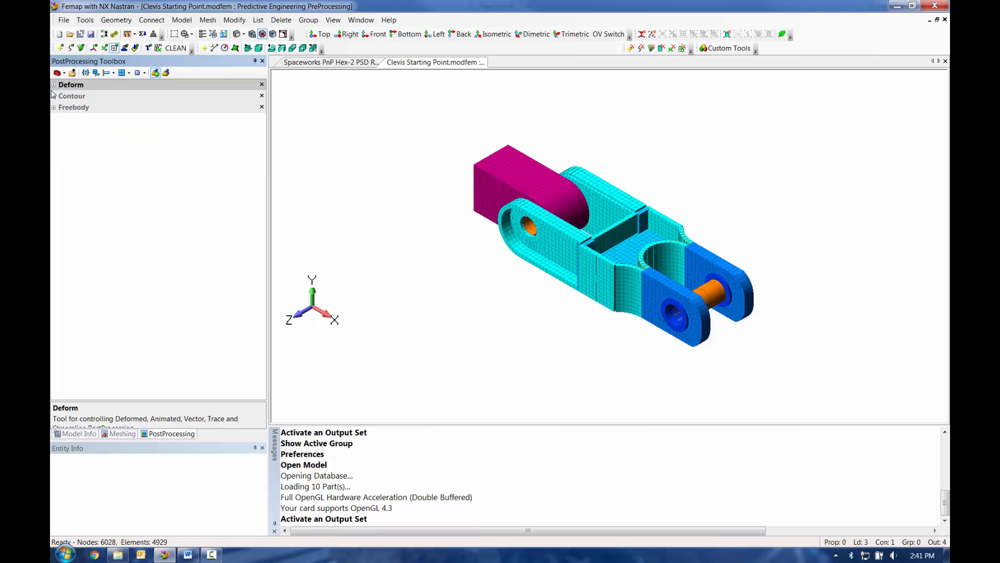
left_click(54, 97)
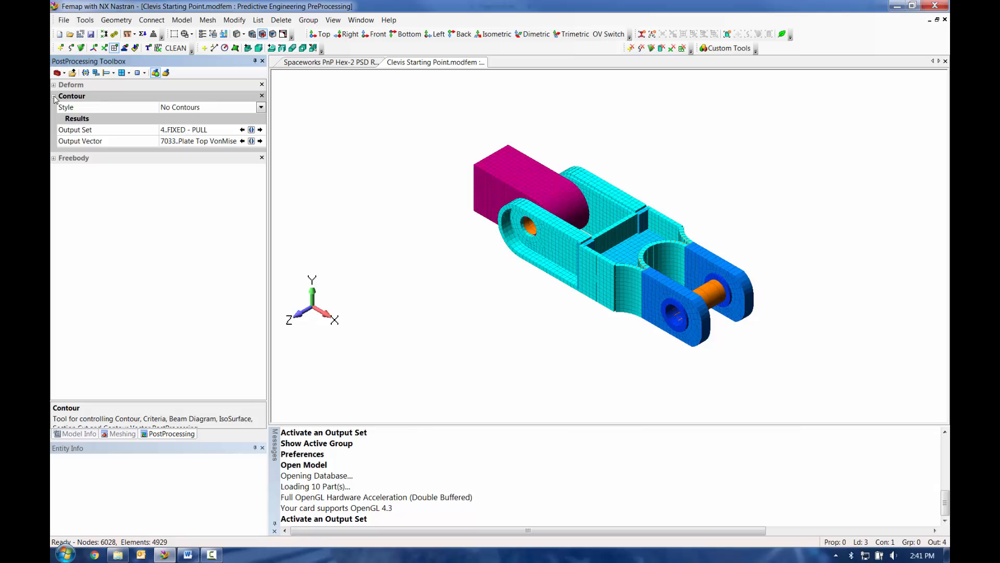
left_click(263, 105)
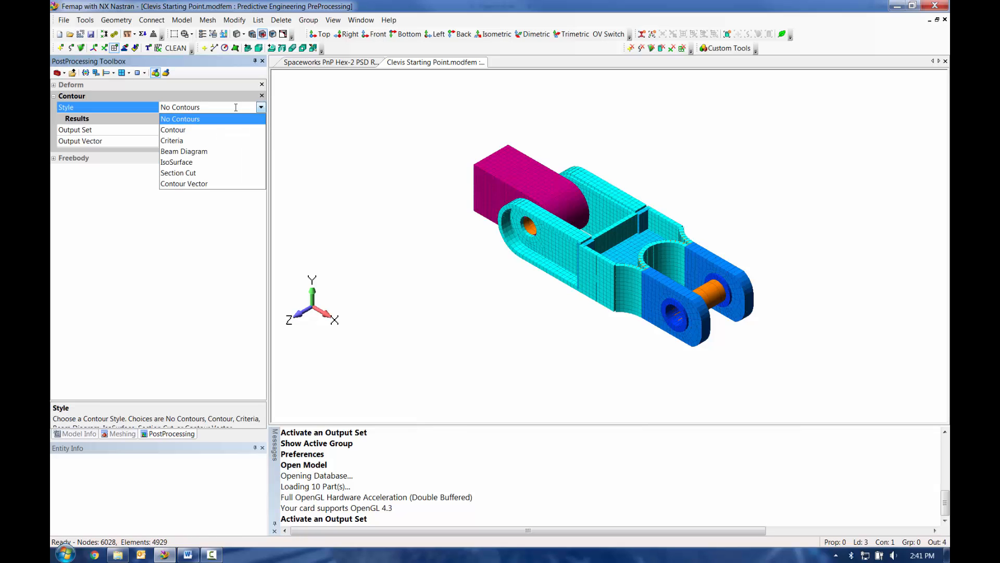
left_click(187, 130)
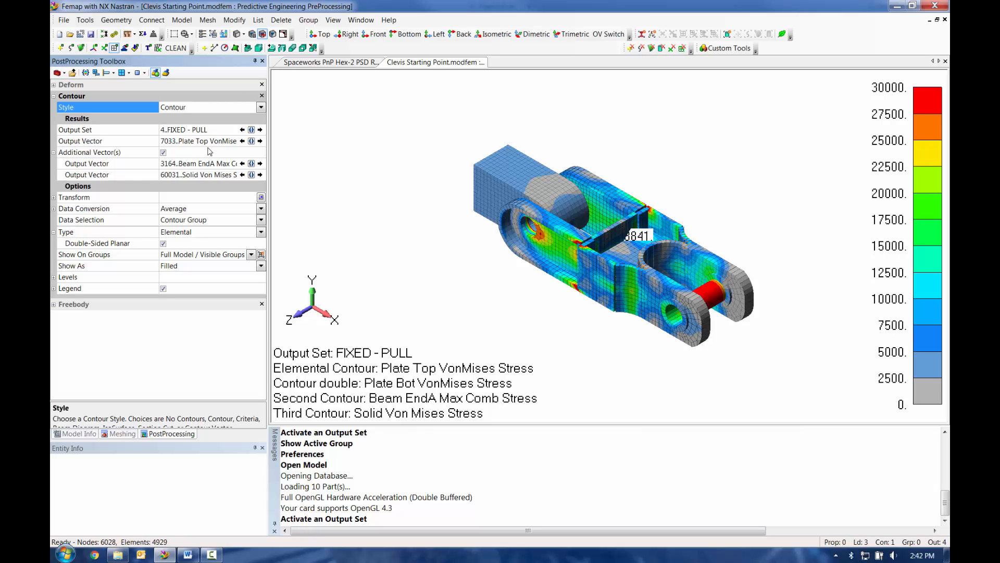
Turn off the element thickness/cross-section display and view the contoured plates of the clevis up close
left_click(243, 35)
left_click(263, 159)
left_click(243, 34)
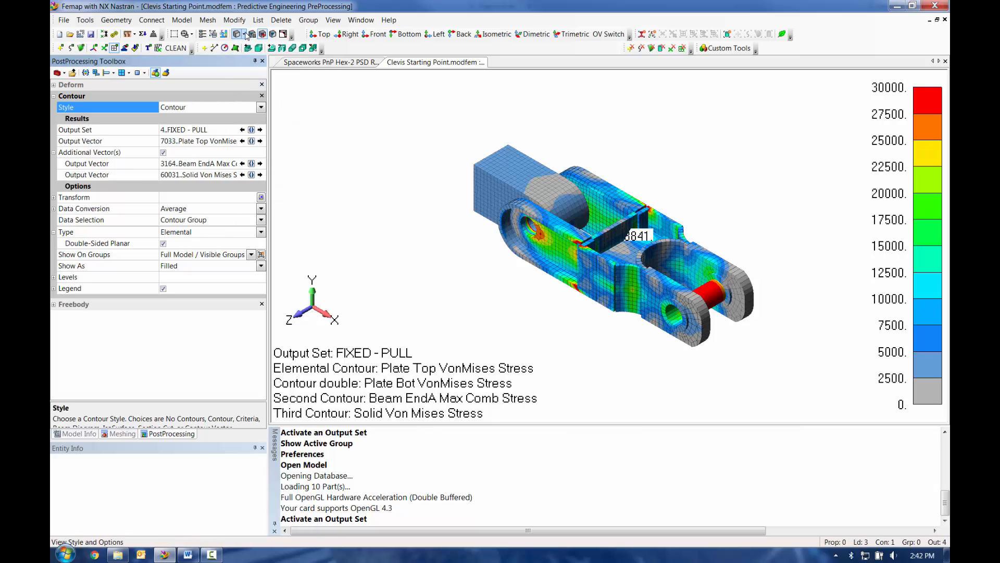
left_click(264, 185)
mouse_move(633, 199)
middle_mouse_down()
mouse_move(631, 294)
mouse_move(641, 192)
mouse_move(644, 208)
middle_mouse_up()
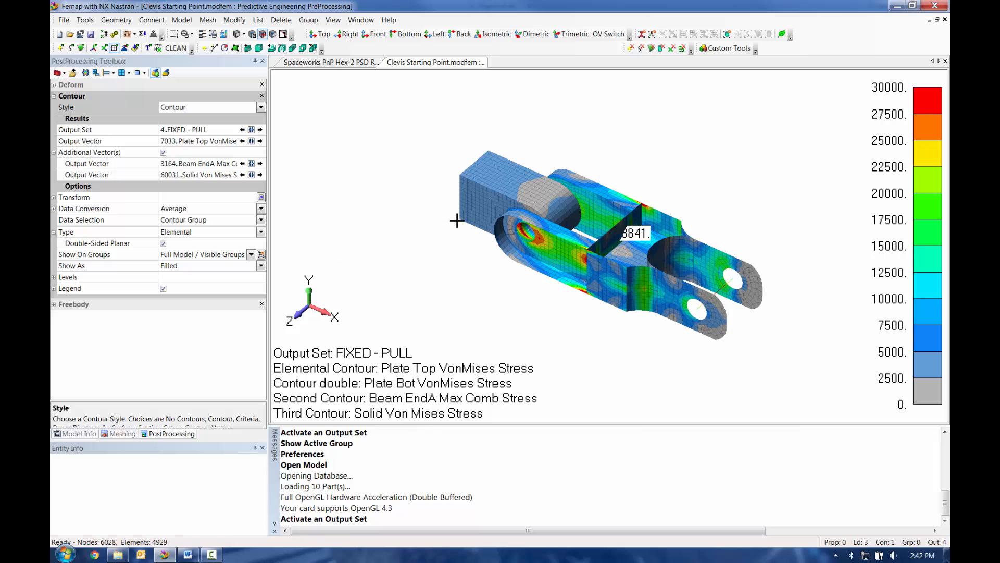
scroll(473, 284, "up", 5)
middle_click_drag(505, 358, 521, 250, "ctrl")
middle_click_drag(545, 286, 511, 96)
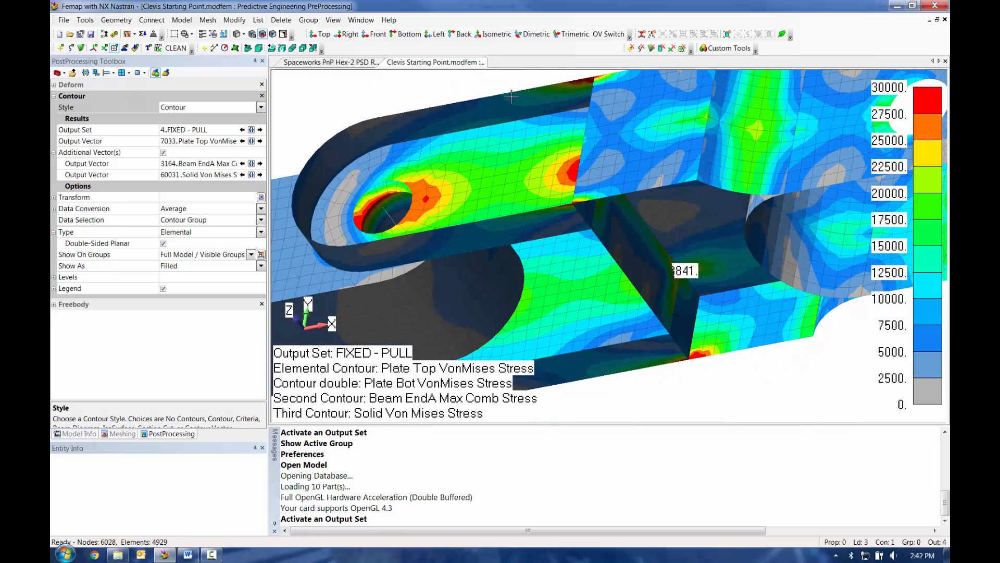
Show the contoured clevis with element thickness for comparison, and return to the display without thickness
left_click(239, 34)
left_click(284, 184)
middle_click_drag(509, 179, 517, 320)
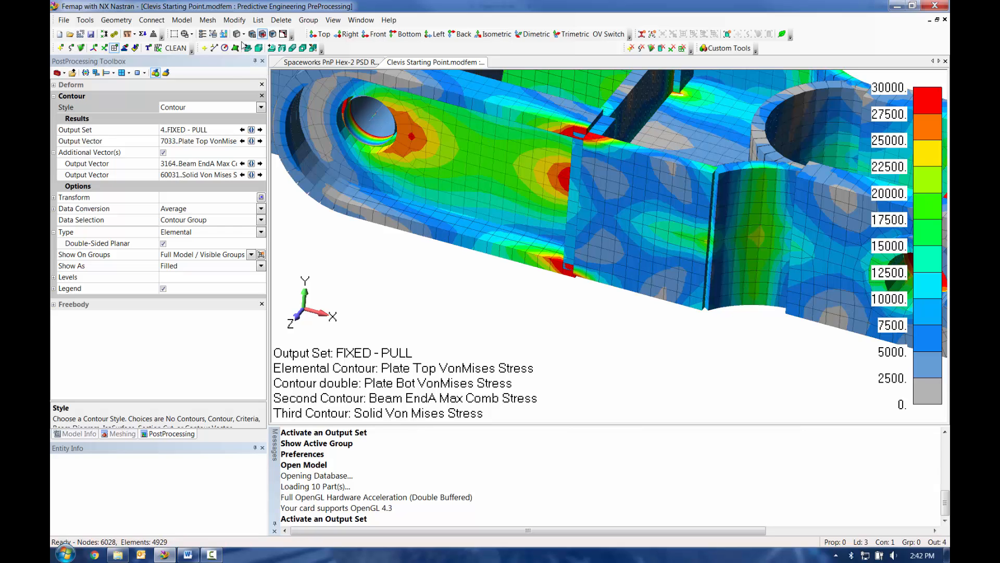
left_click(246, 34)
left_click(286, 245)
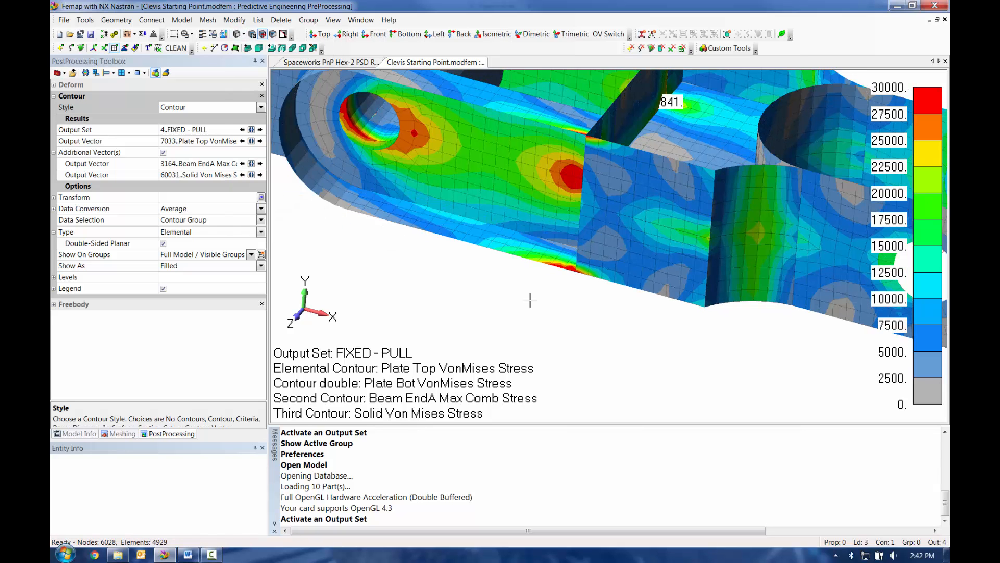
Examine the stress contours on the clevis plates, the line-element pin and the solid block
middle_click_drag(567, 261, 576, 306)
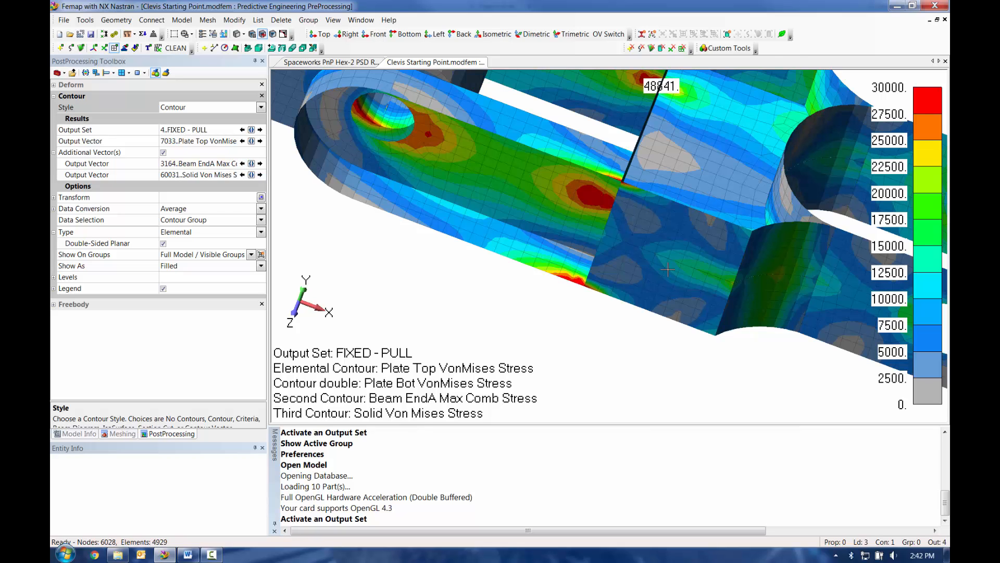
middle_click_drag(661, 254, 373, 194, "ctrl")
middle_click_drag(692, 225, 620, 266)
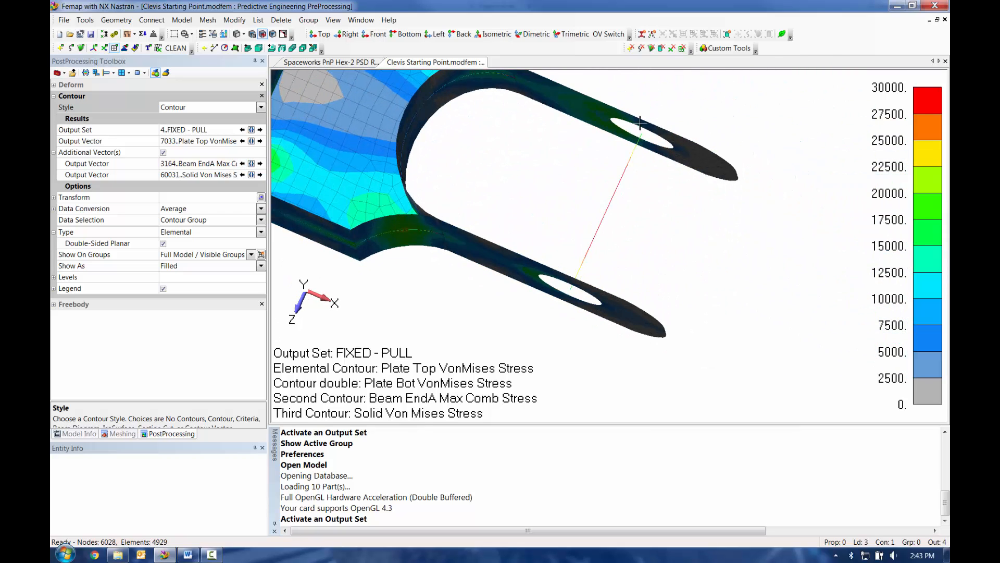
middle_click_drag(424, 248, 832, 420, "ctrl")
middle_click_drag(547, 271, 563, 223, "ctrl")
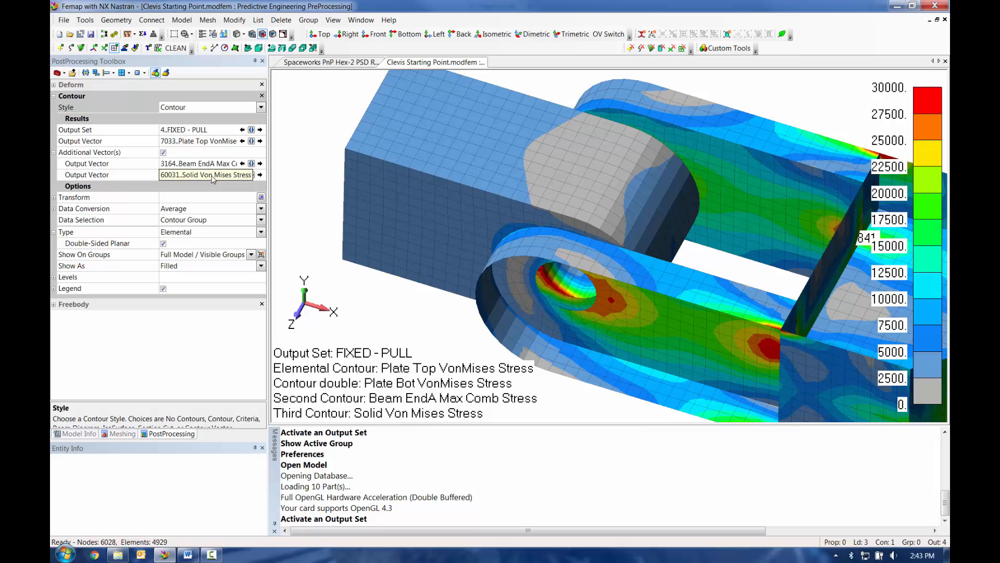
Expand the contour transform options and contour only output vector 7020..Plate Top X Normal Stress, without additional vectors
left_click(54, 197)
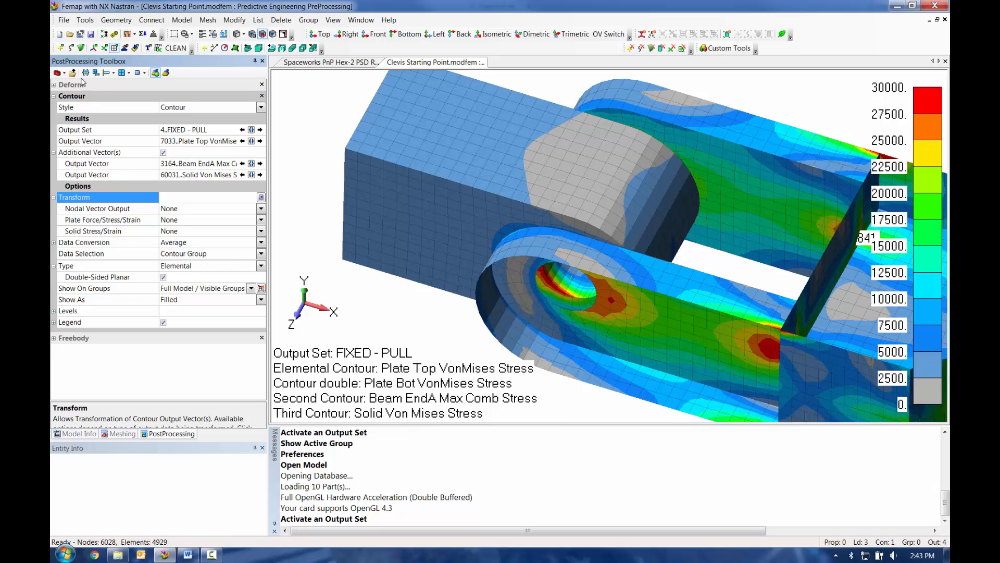
left_click(164, 152)
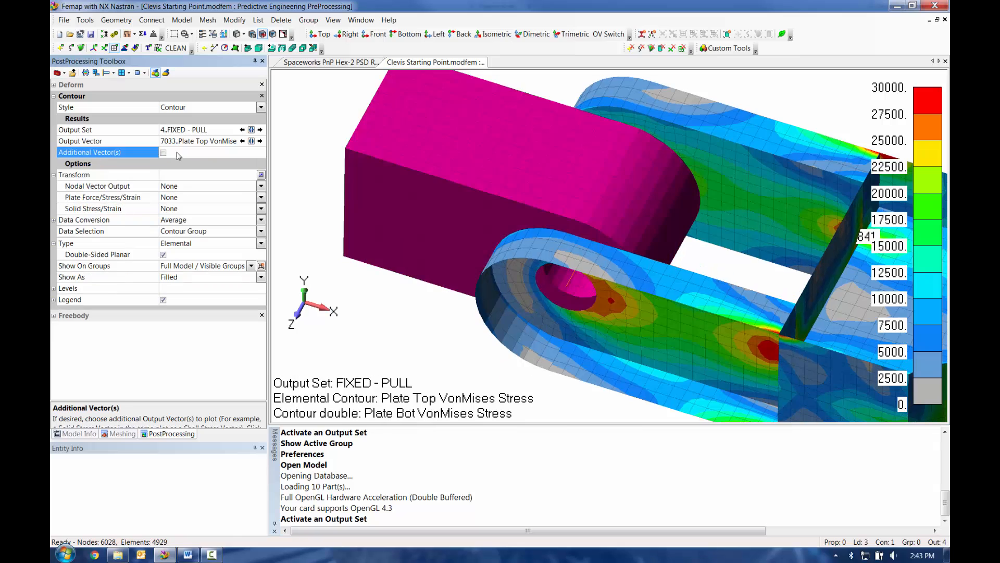
left_click(252, 141)
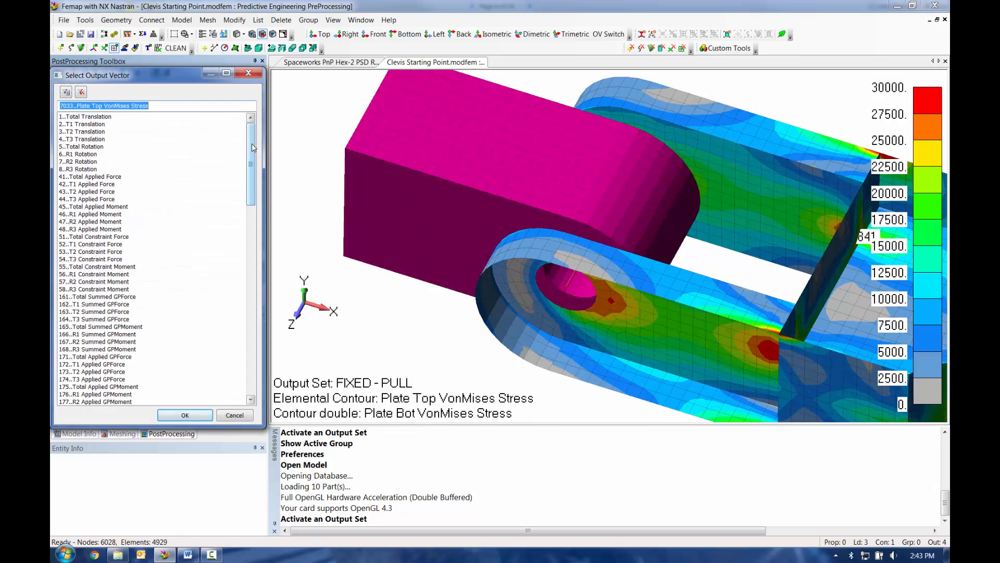
left_click_drag(251, 147, 250, 294)
left_click(130, 299)
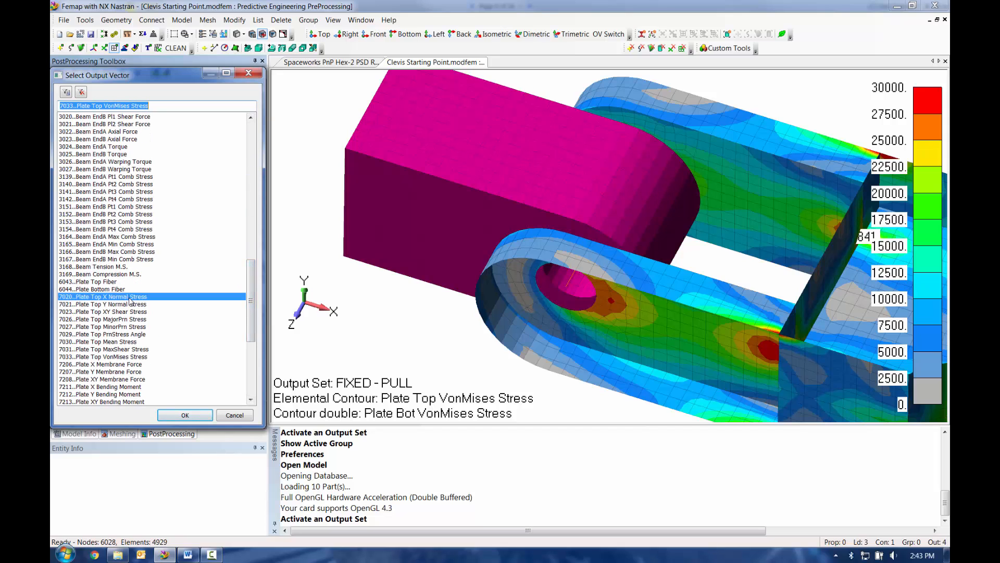
left_click(186, 414)
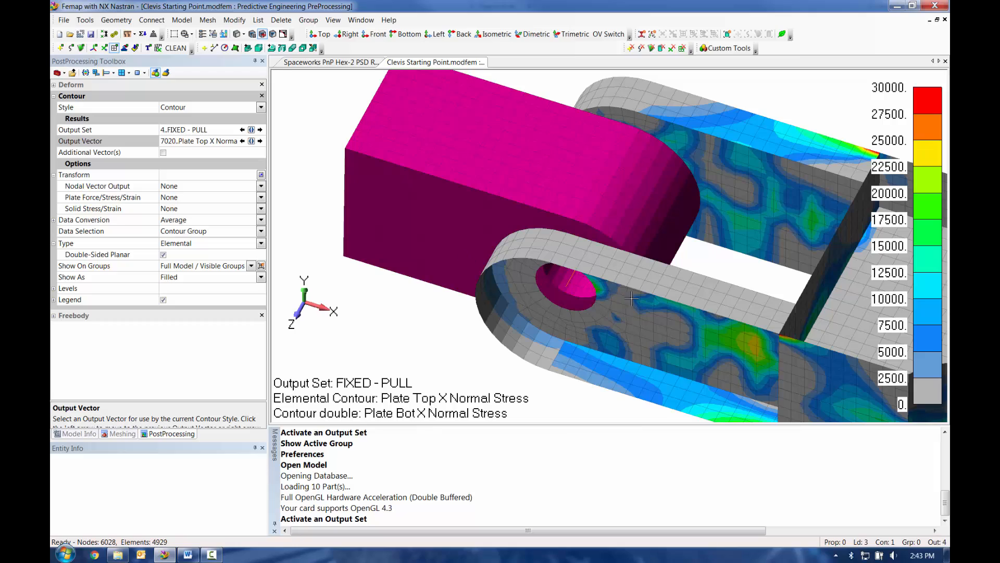
Show the element orientation on the clevis side plate, examine the element directions, and hide the orientation again
middle_click_drag(651, 312, 621, 208)
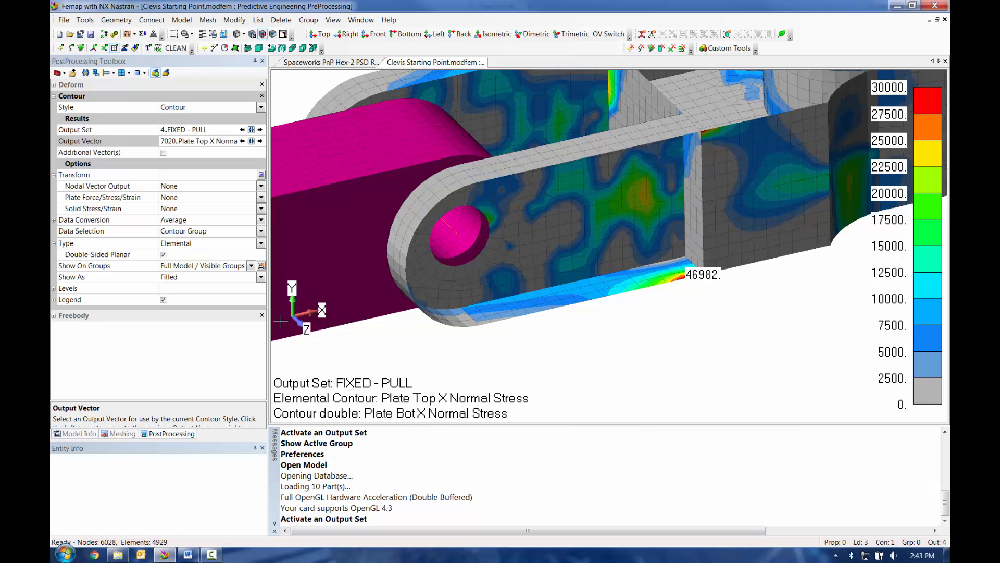
left_click(246, 35)
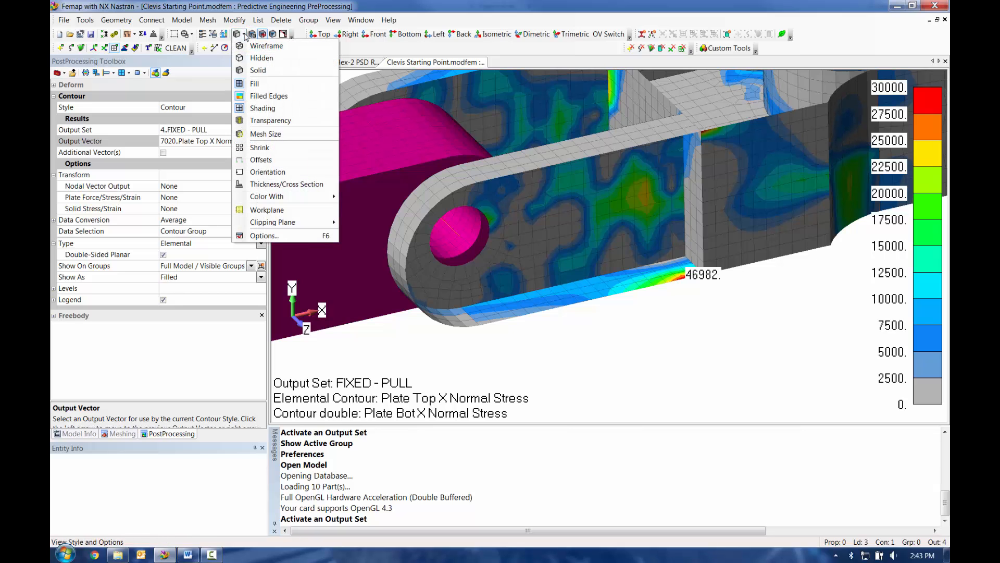
left_click(270, 174)
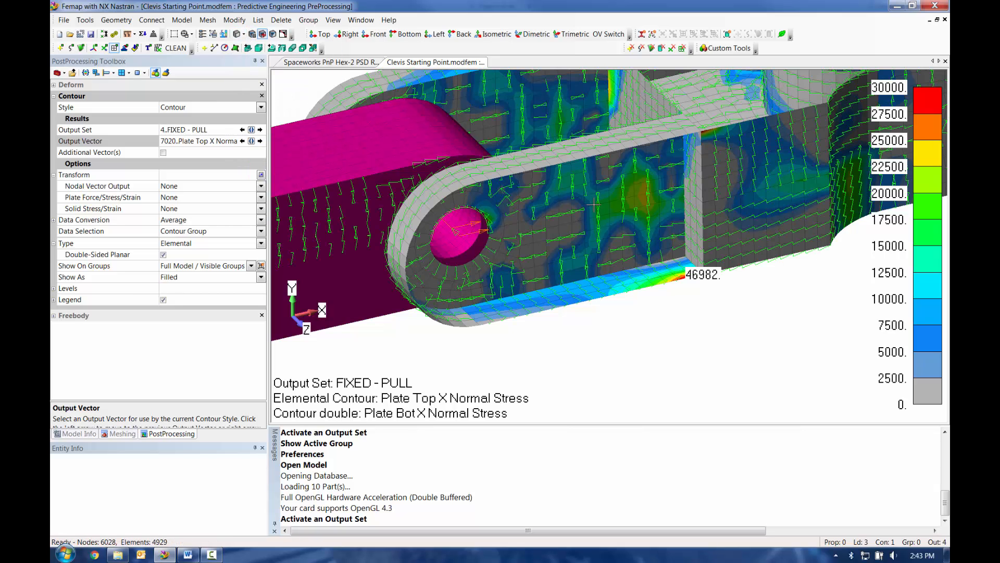
scroll(593, 204, "up", 5)
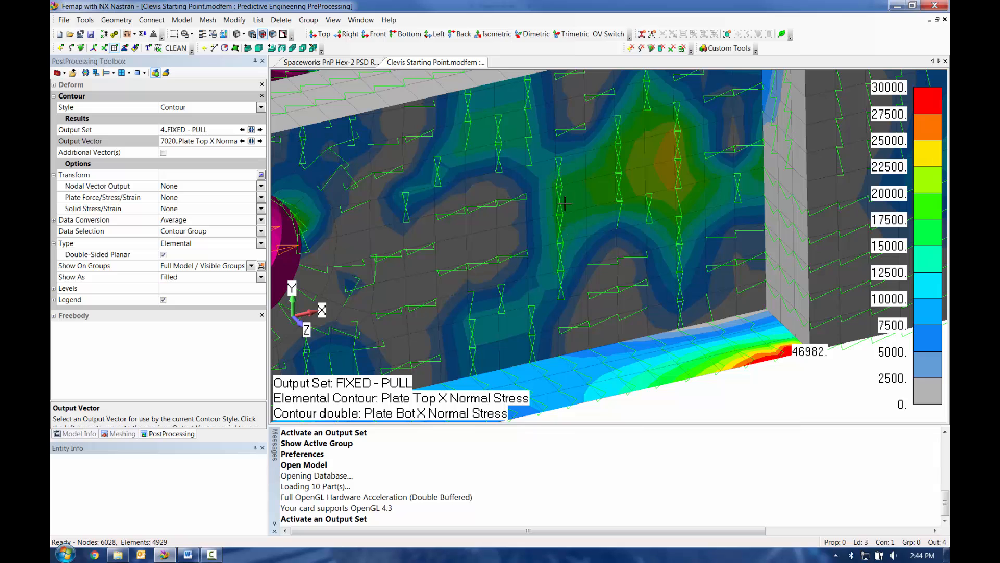
scroll(565, 222, "down", 2)
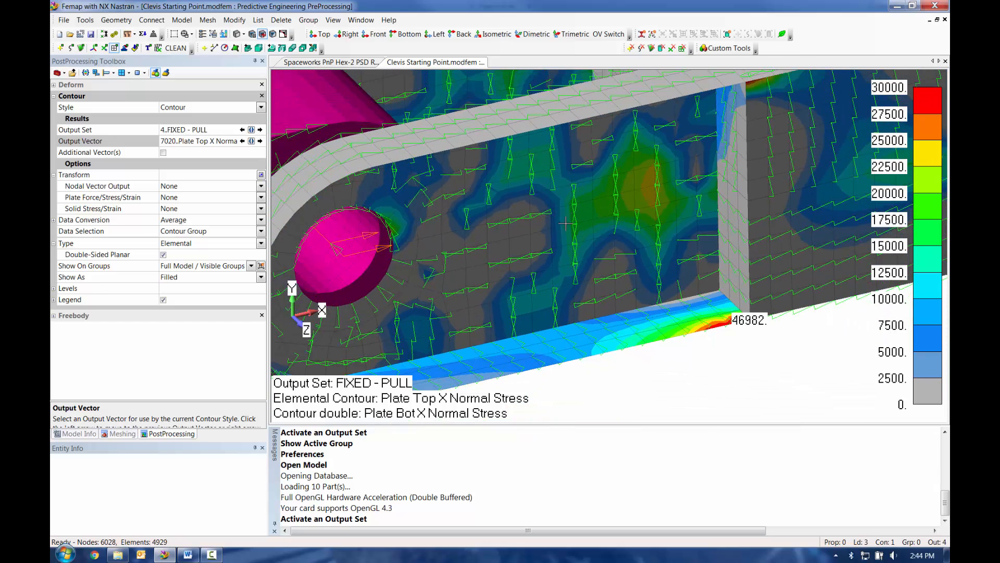
scroll(566, 223, "down", 1)
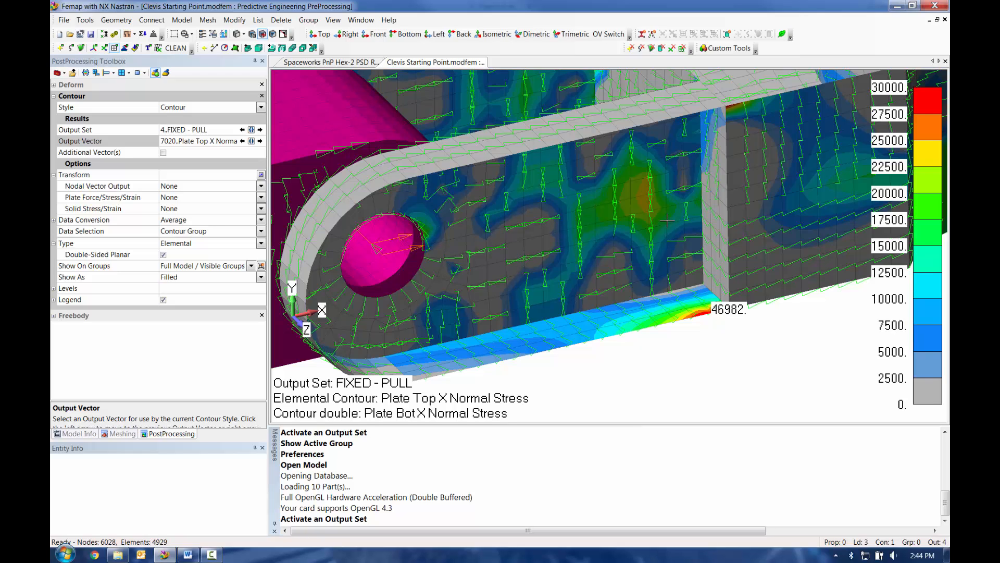
left_click(243, 34)
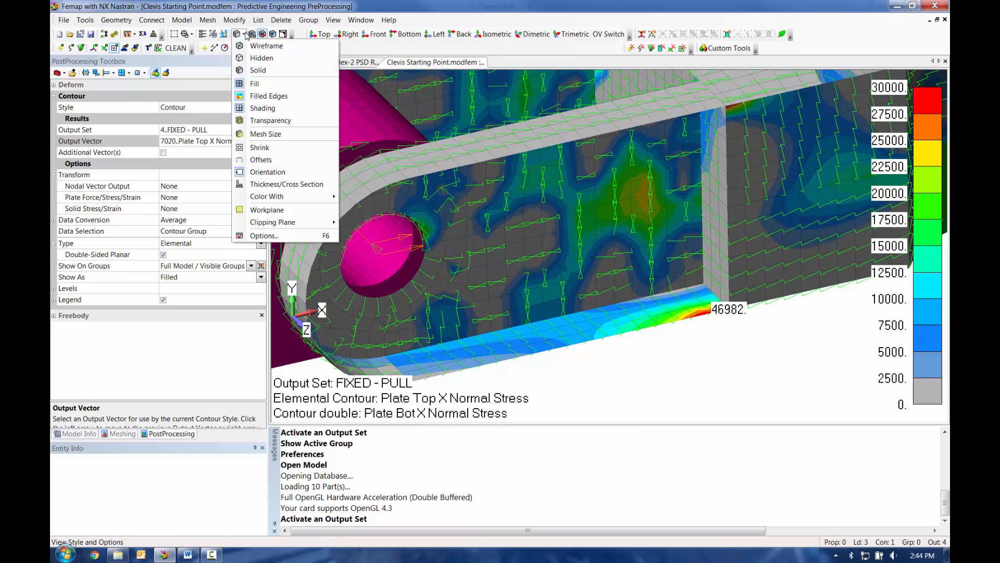
left_click(244, 177)
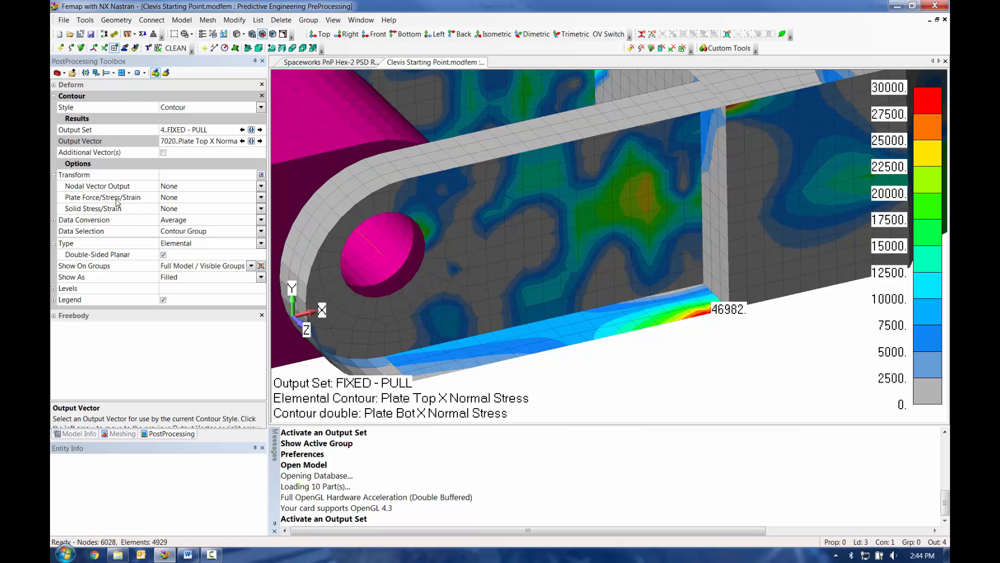
Transform the plate force/stress/strain contour output to 0..Basic Rectangular along the X axis and view the whole side plate
left_click(261, 198)
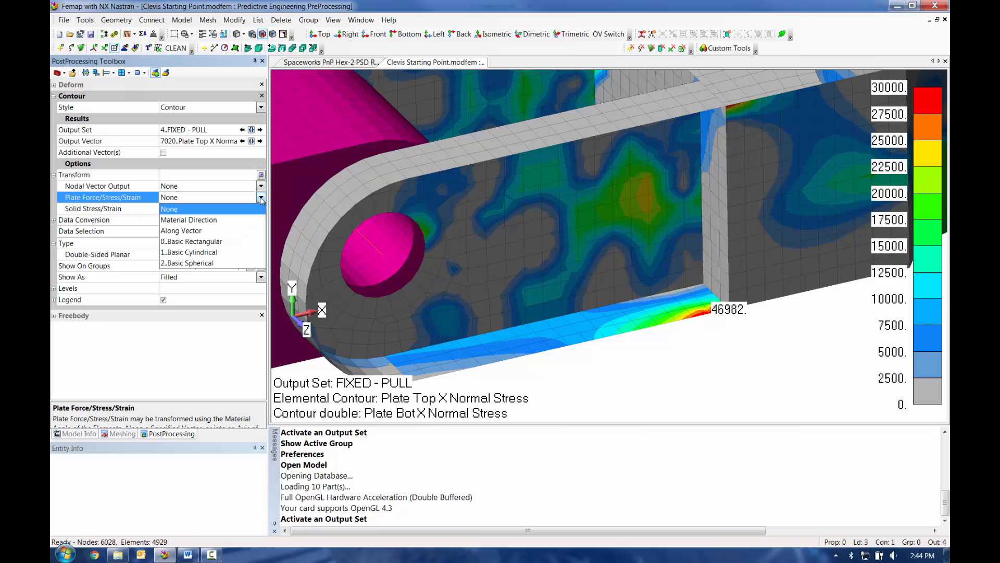
left_click(203, 241)
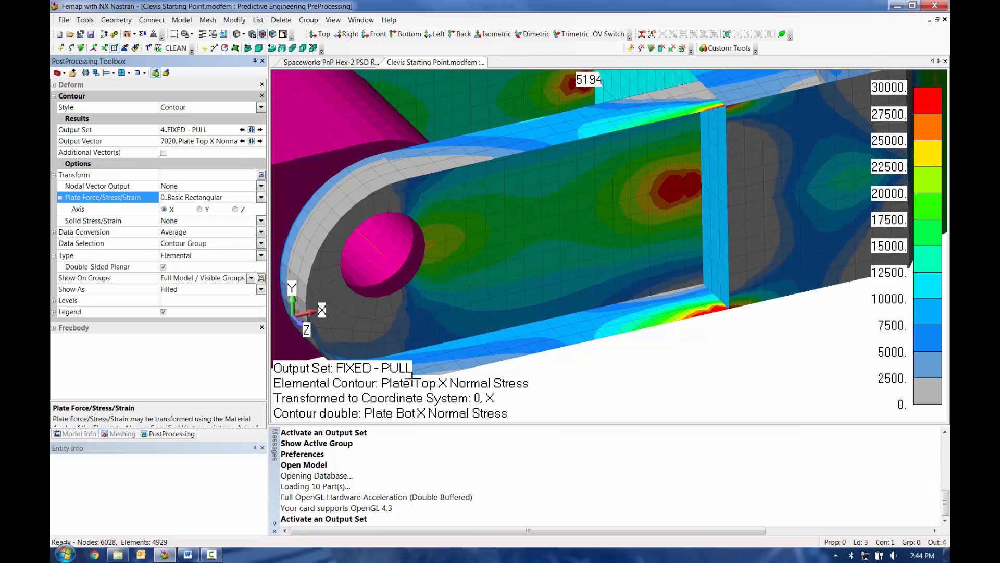
scroll(608, 288, "down", 2)
middle_click_drag(608, 288, 524, 302)
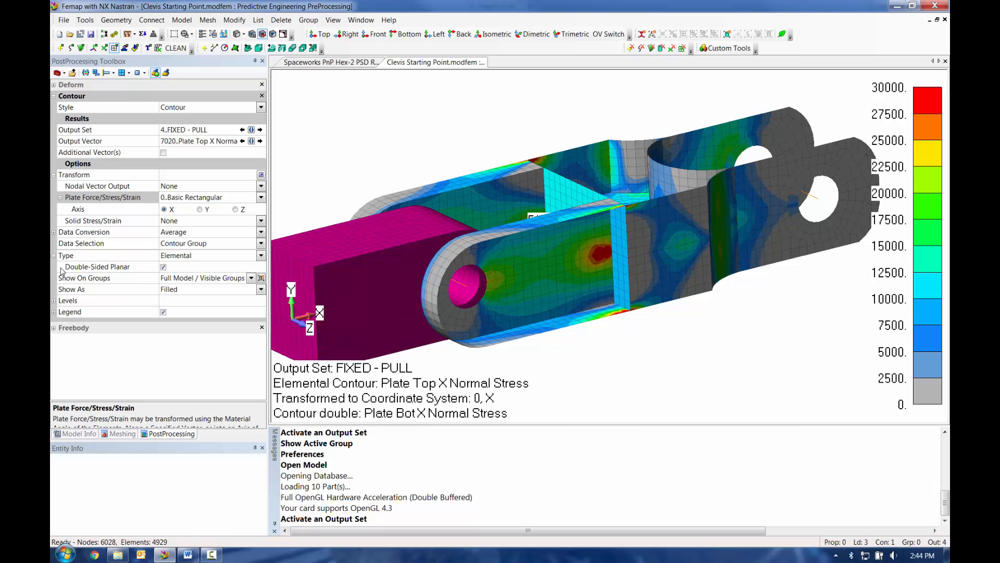
Set the plate force/stress/strain transform to None, collapse the transform options and expand the data conversion options for review
left_click(261, 197)
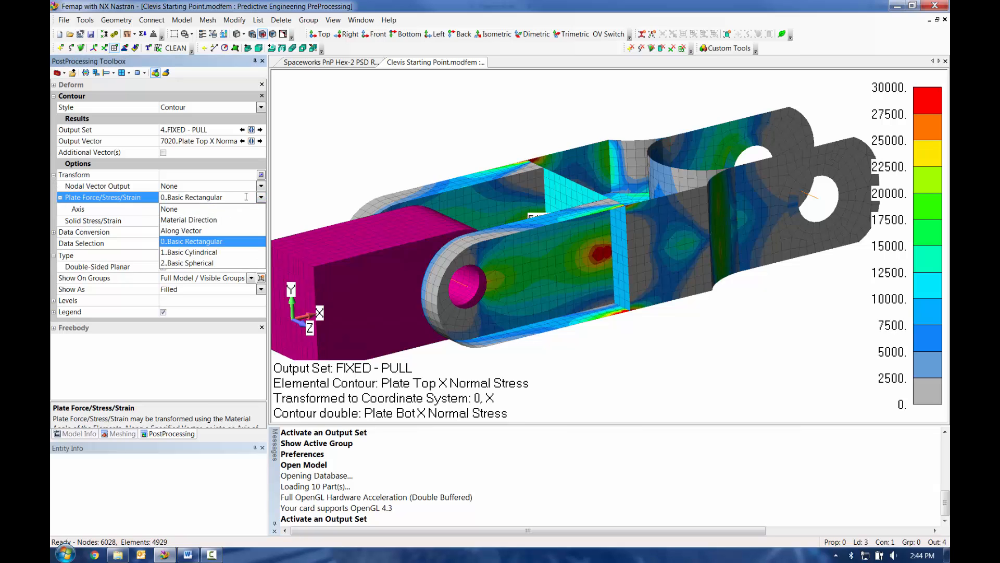
left_click(197, 210)
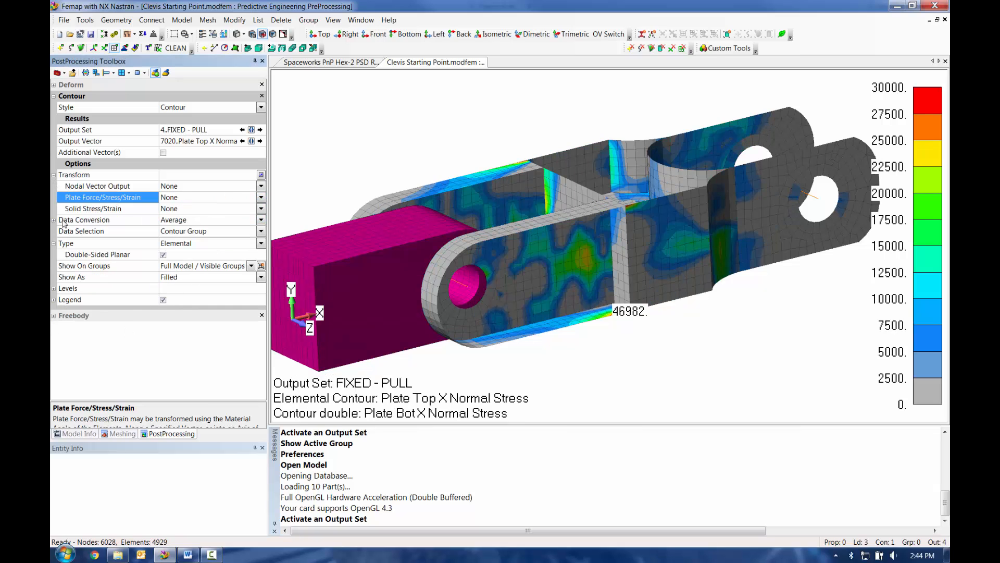
left_click(55, 176)
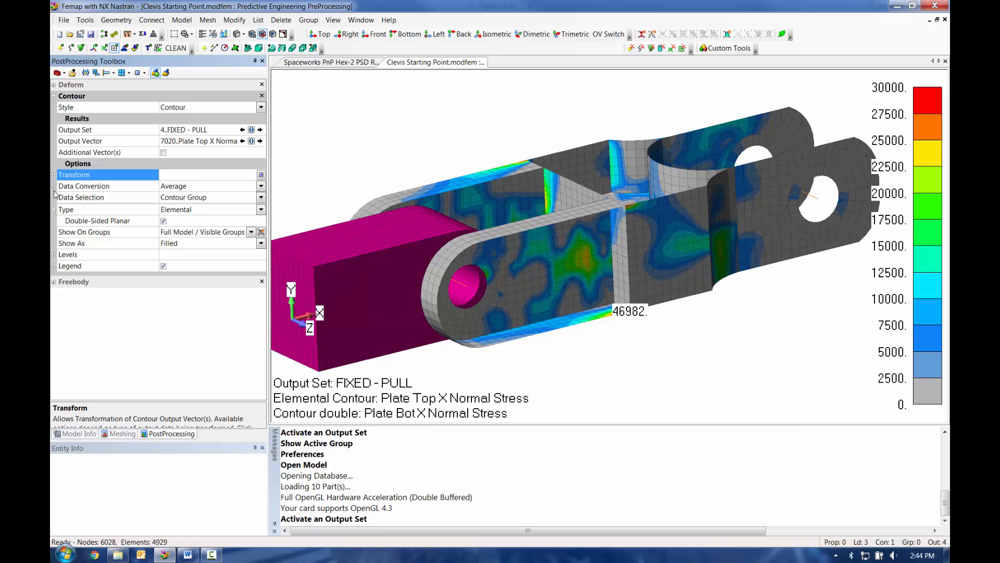
left_click(53, 186)
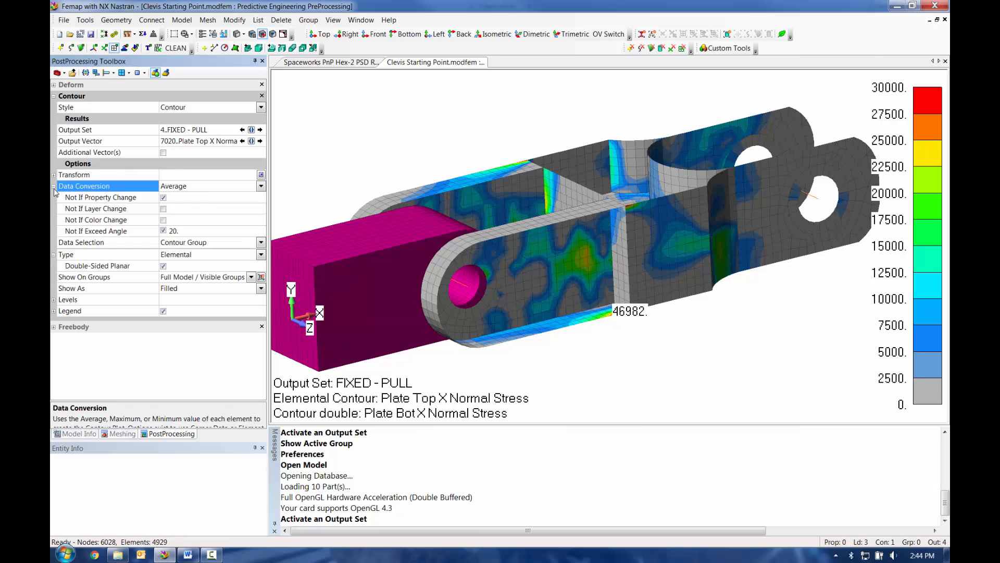
left_click(261, 186)
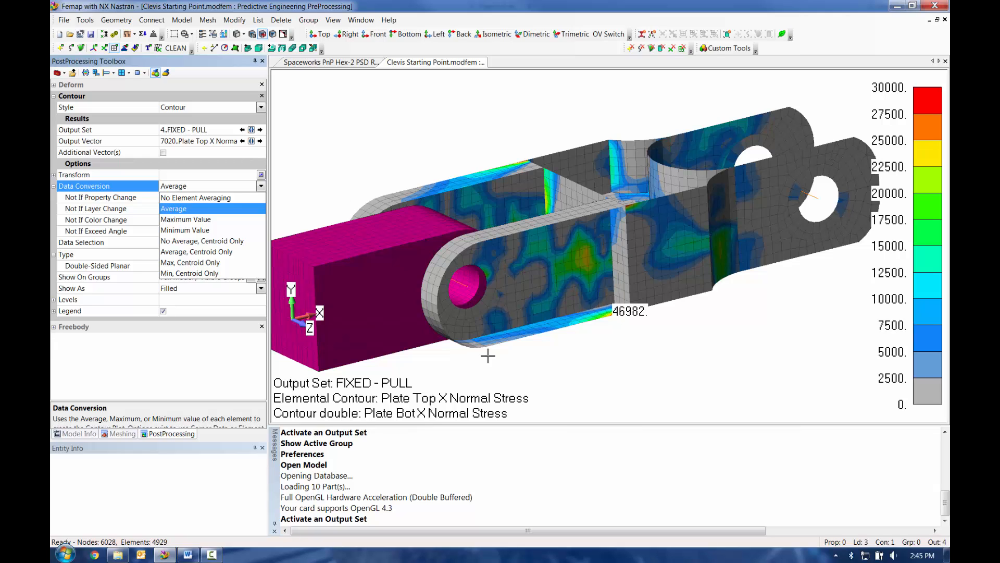
left_click(581, 248)
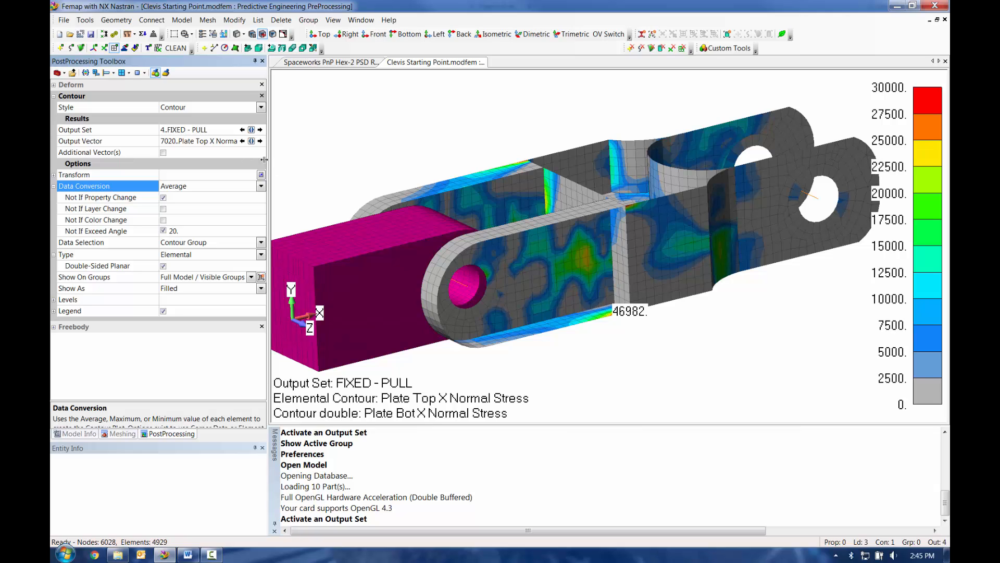
Set the contour data conversion to No Element Averaging and examine the stresses on the clevis side plate up close
left_click(262, 186)
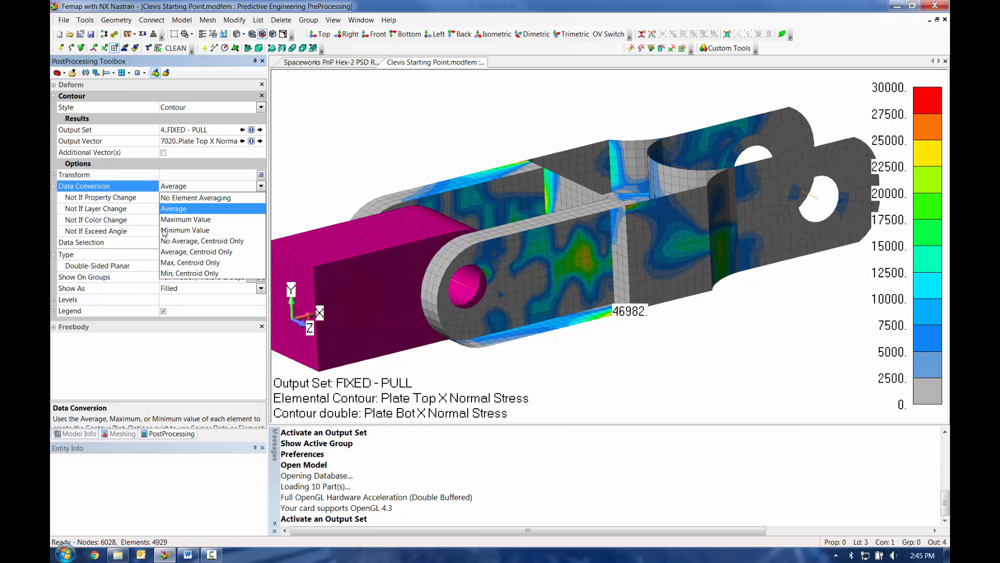
left_click(194, 198)
middle_click_drag(601, 288, 601, 297)
middle_click_drag(624, 254, 589, 453, "shift")
middle_click_drag(587, 361, 615, 267, "ctrl")
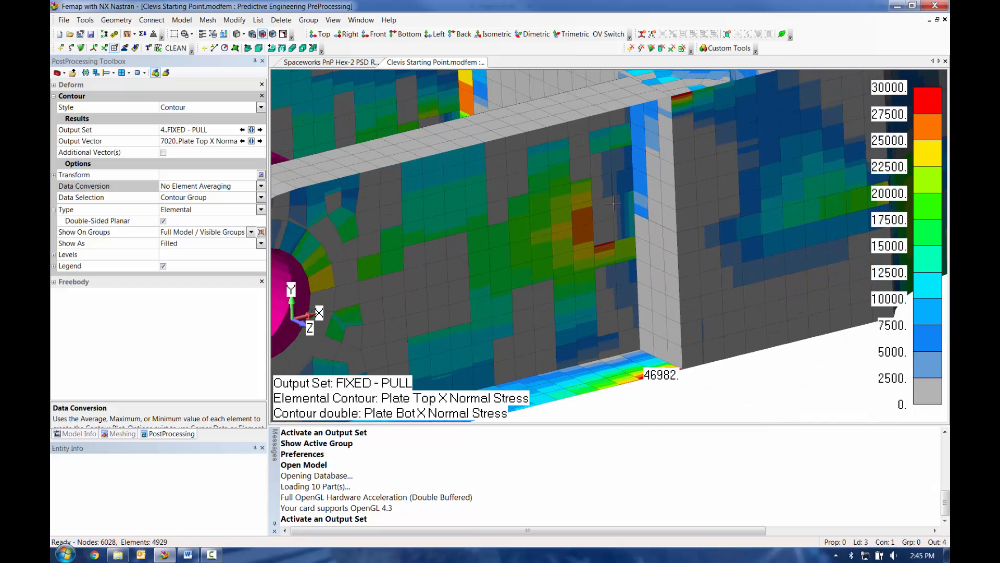
Change the data conversion to No Average, Centroid Only and inspect the element stresses near the plate's rib junction
left_click(261, 187)
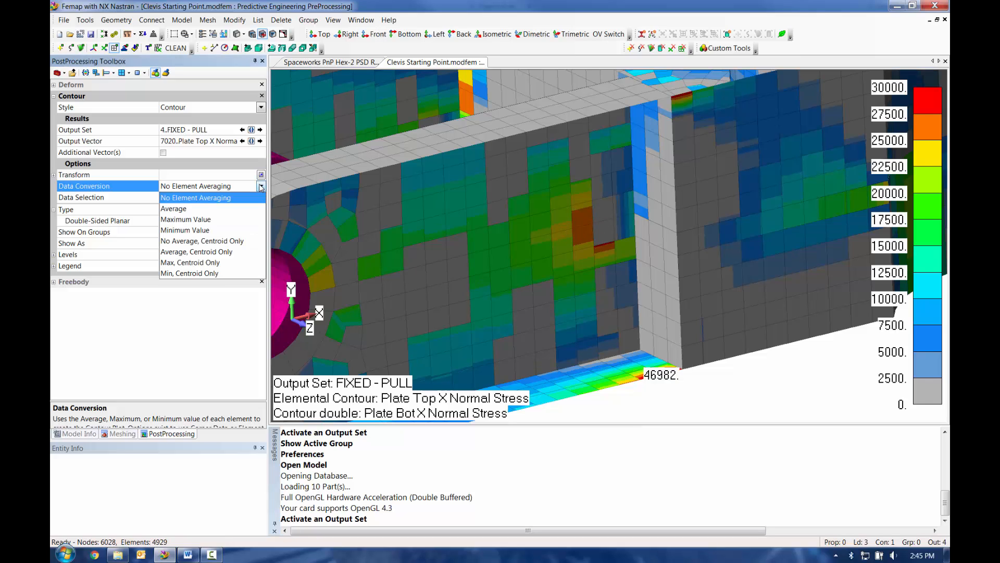
left_click(217, 242)
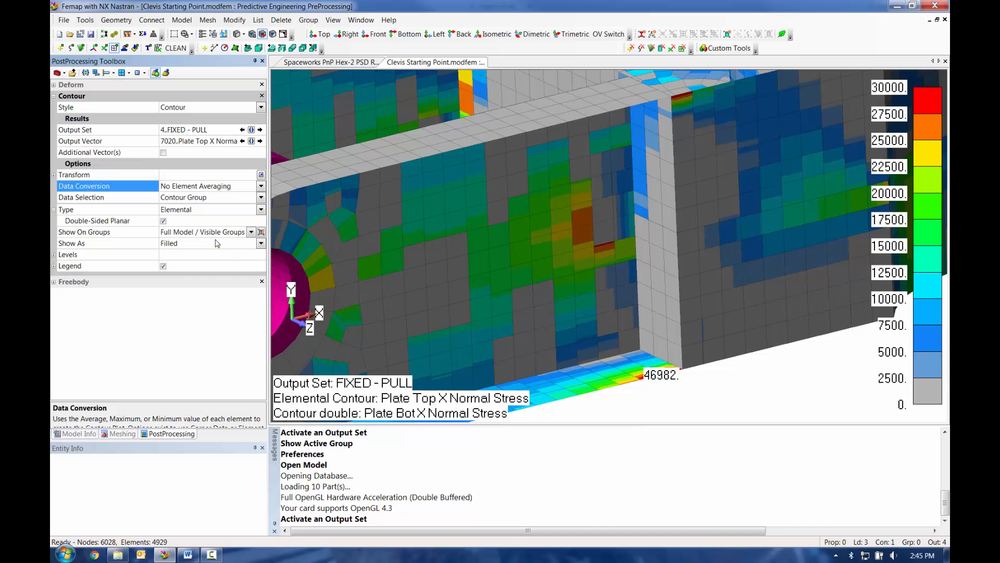
middle_click_drag(570, 353, 567, 285)
scroll(573, 367, "up", 5)
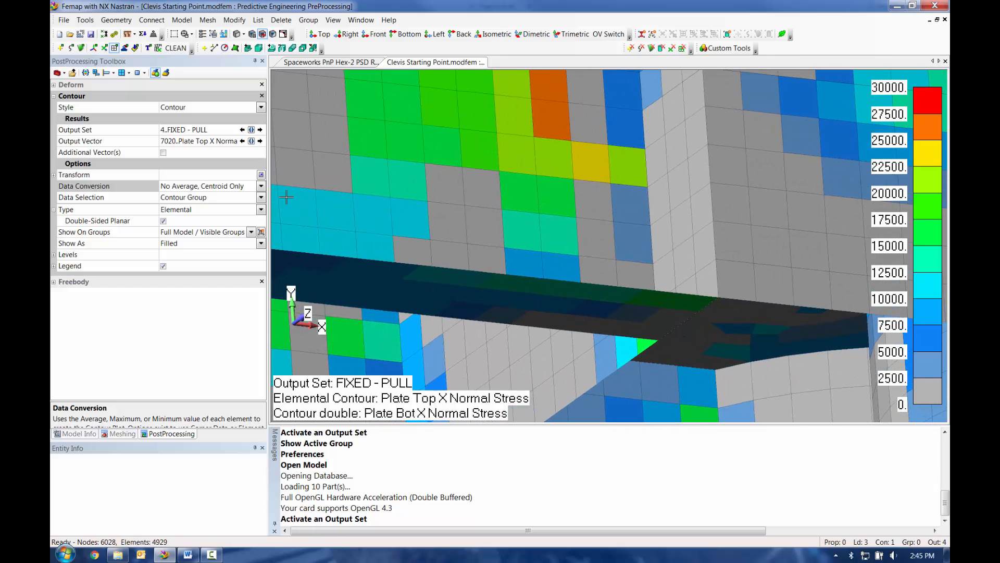
Contour the plate stresses with the Maximum Value data conversion, followed by Minimum Value for comparison
left_click(260, 186)
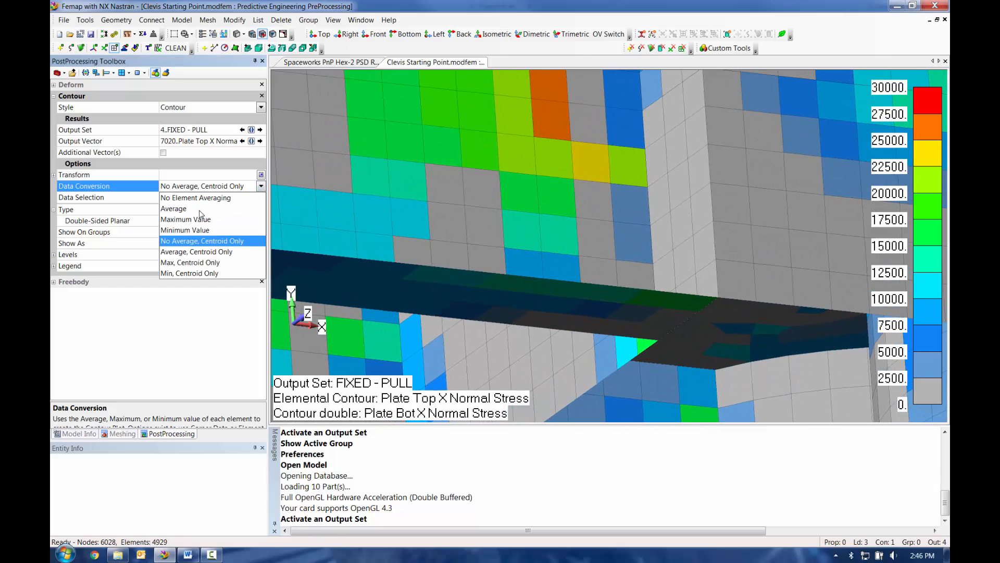
left_click(179, 220)
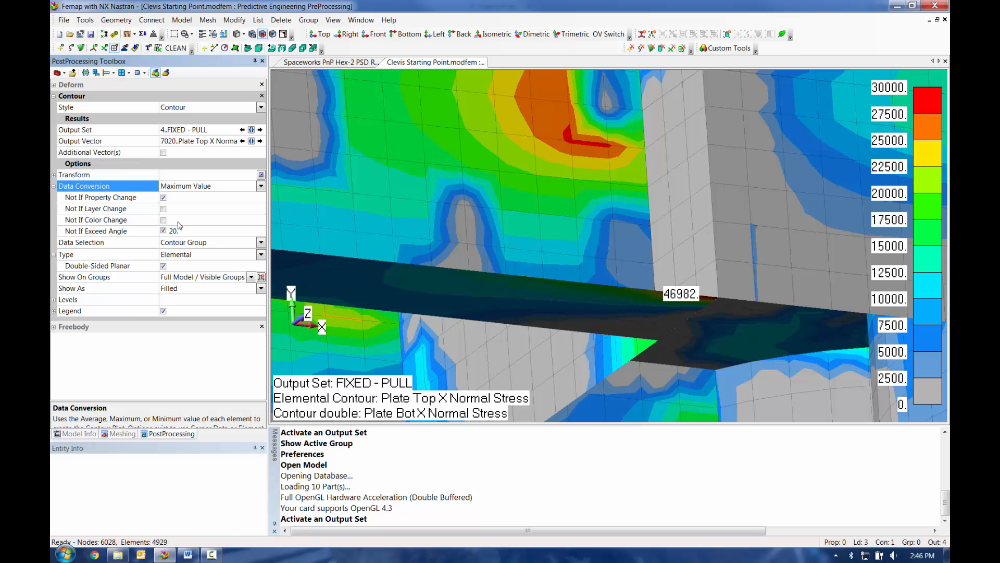
left_click(261, 186)
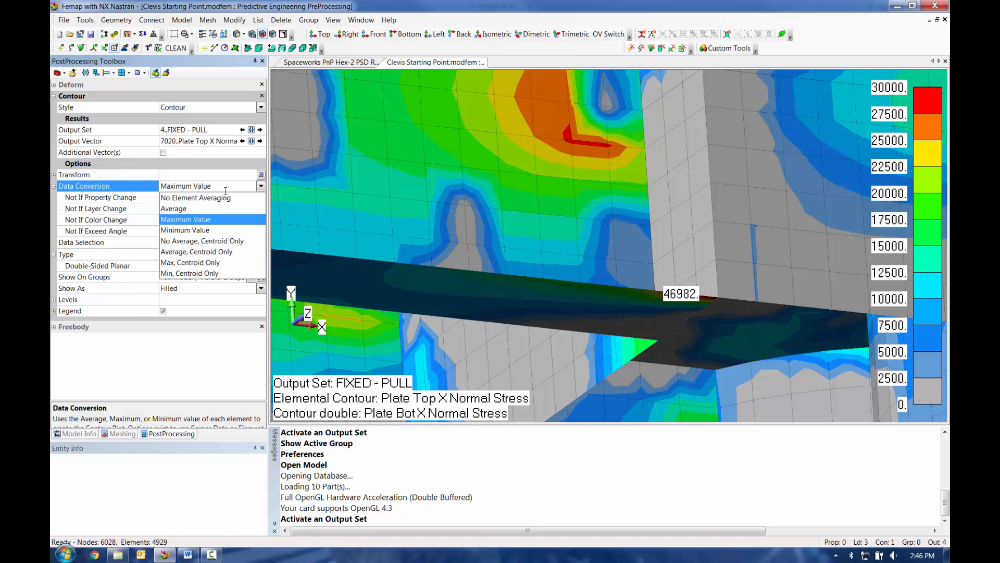
left_click(185, 231)
Return the contour data conversion to Average and view the side plate and its lower flange
left_click(262, 187)
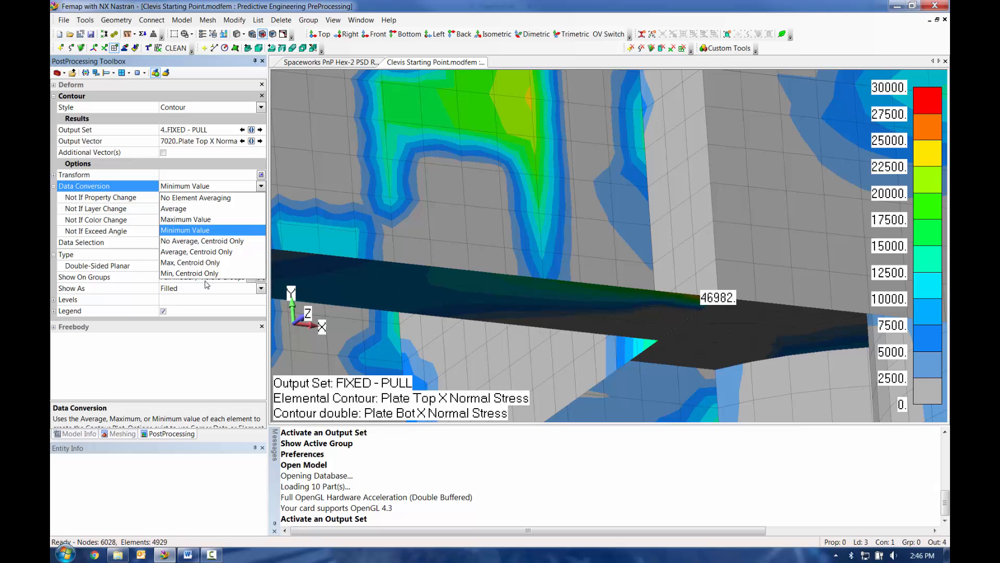
left_click(180, 211)
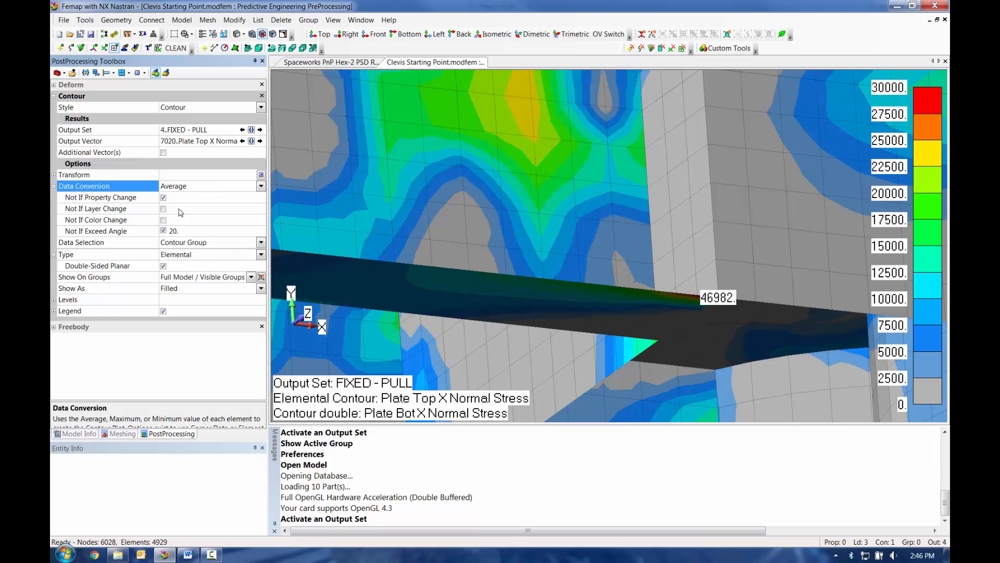
scroll(530, 296, "down", 3)
middle_click_drag(553, 177, 552, 265)
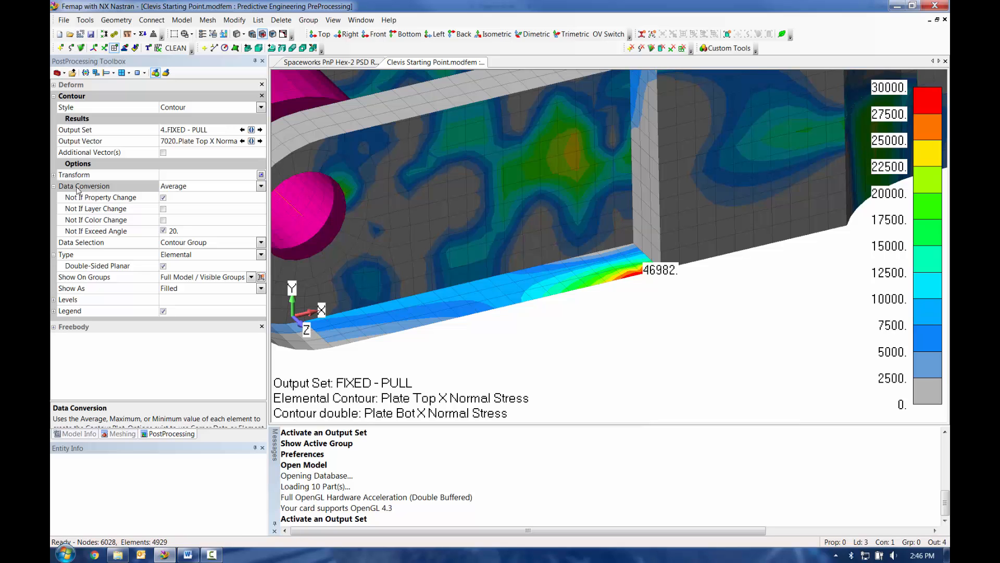
Contour output vector 1..Total Translation and view the clevis assembly
left_click(251, 142)
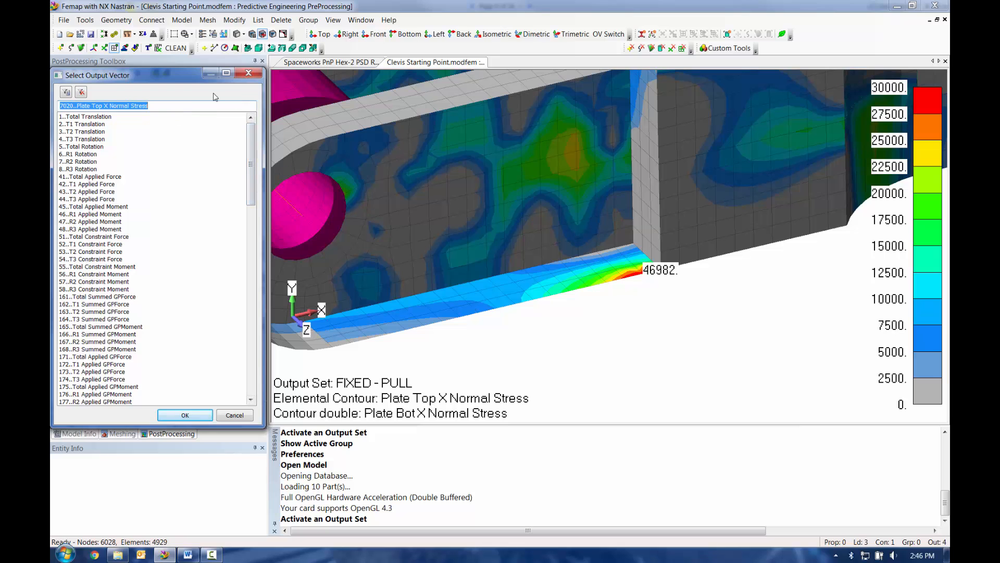
left_click(96, 116)
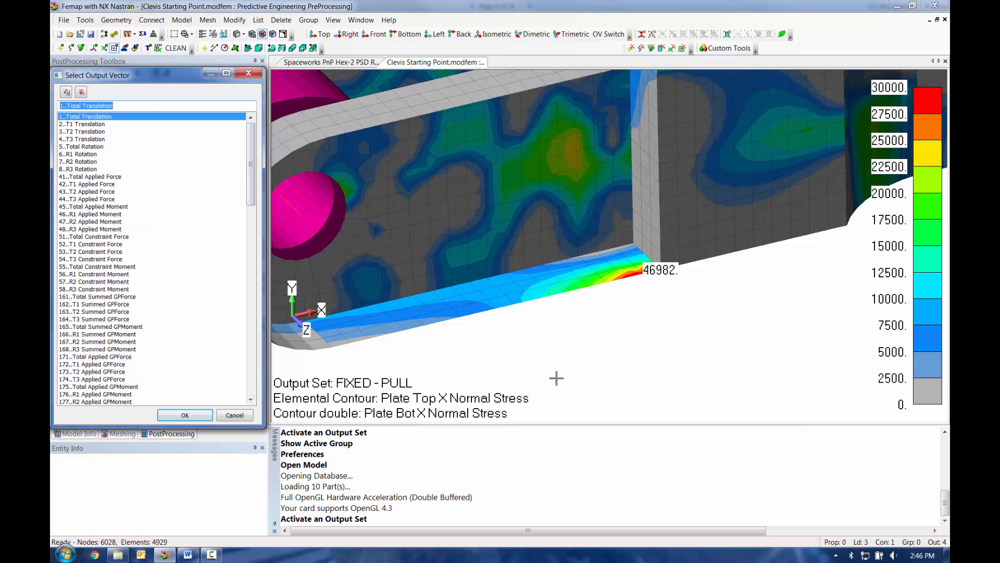
left_click(210, 415)
scroll(598, 387, "down", 2)
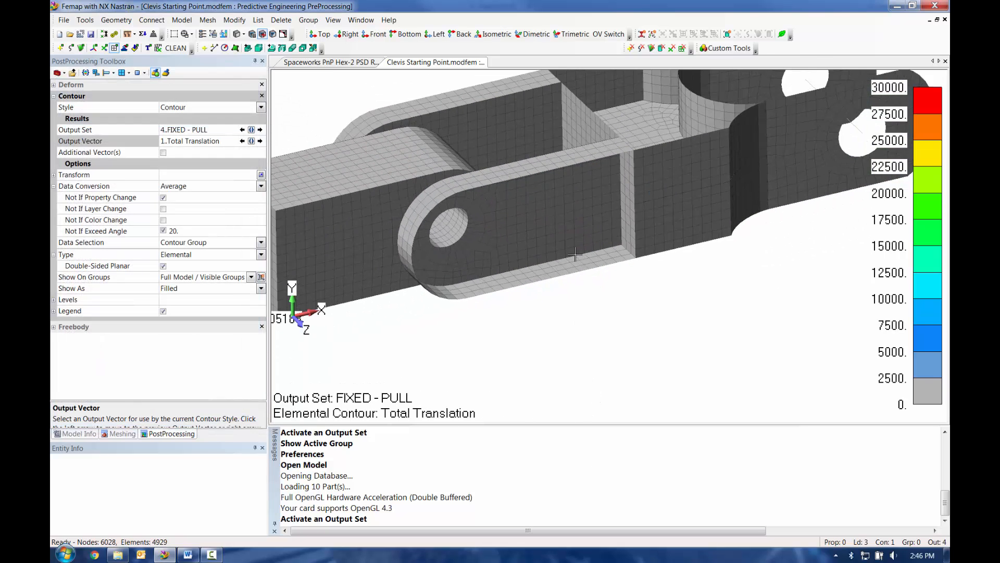
middle_click_drag(528, 256, 660, 300)
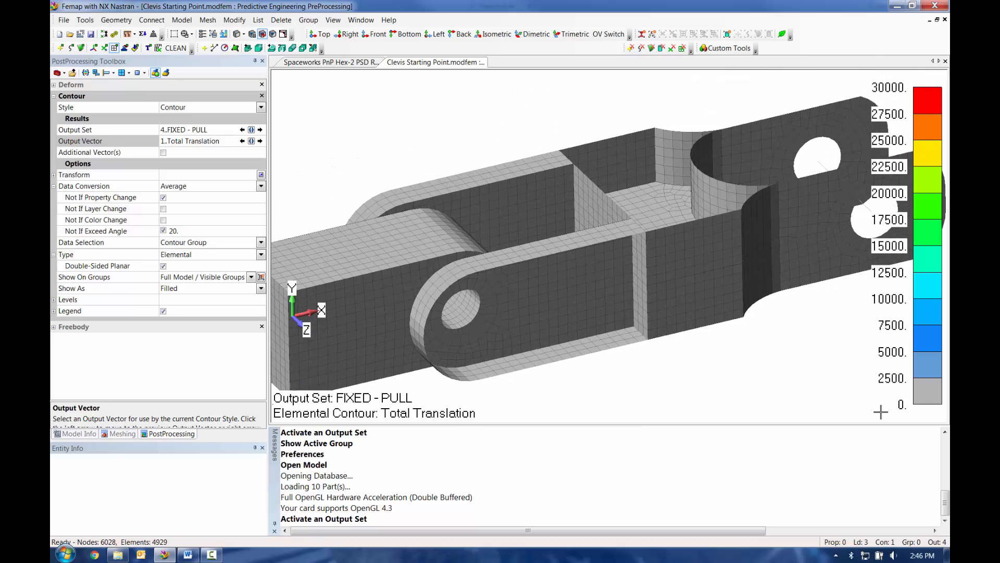
Switch the contour style to Contour Vector, using 7426..Plate Bot MajorPrn Stress as vector 1 and 7027..Plate Top MinorPrn Stress as vector 2
left_click(260, 107)
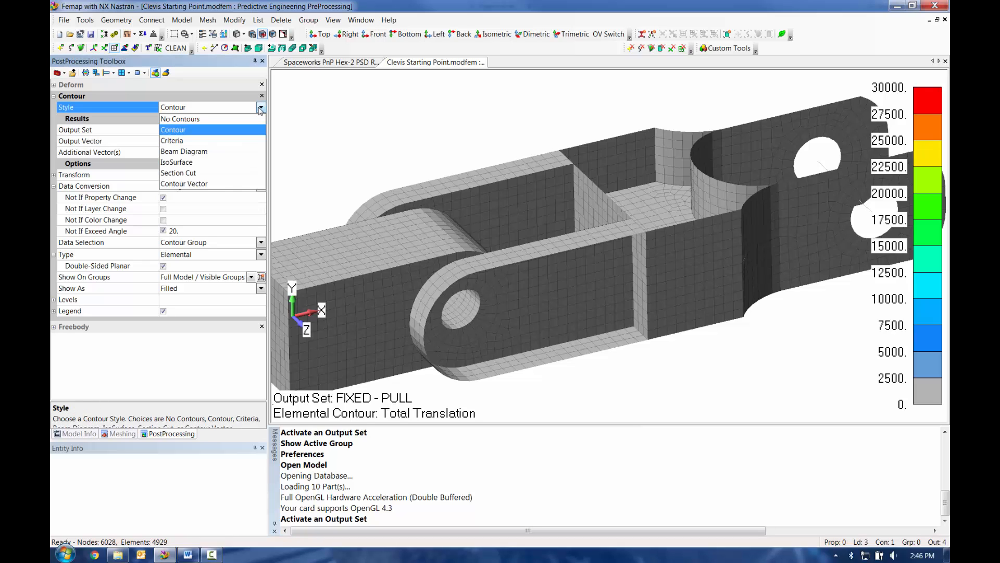
left_click(176, 187)
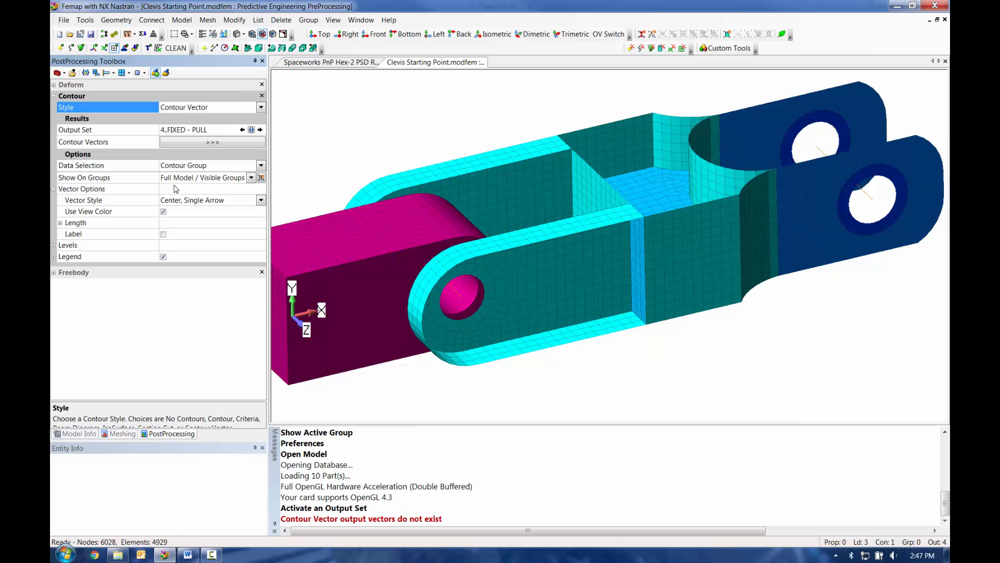
left_click(185, 143)
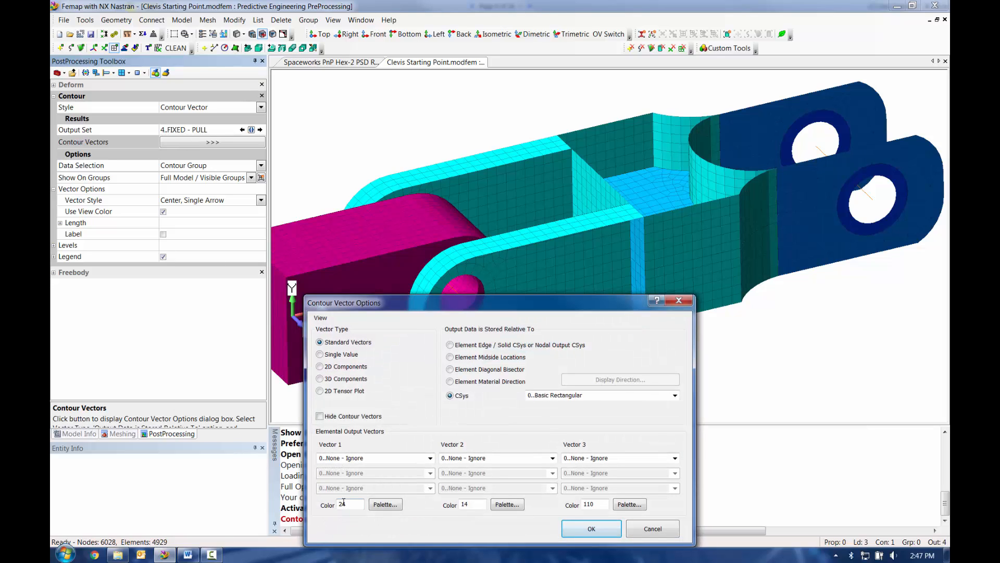
left_click(429, 458)
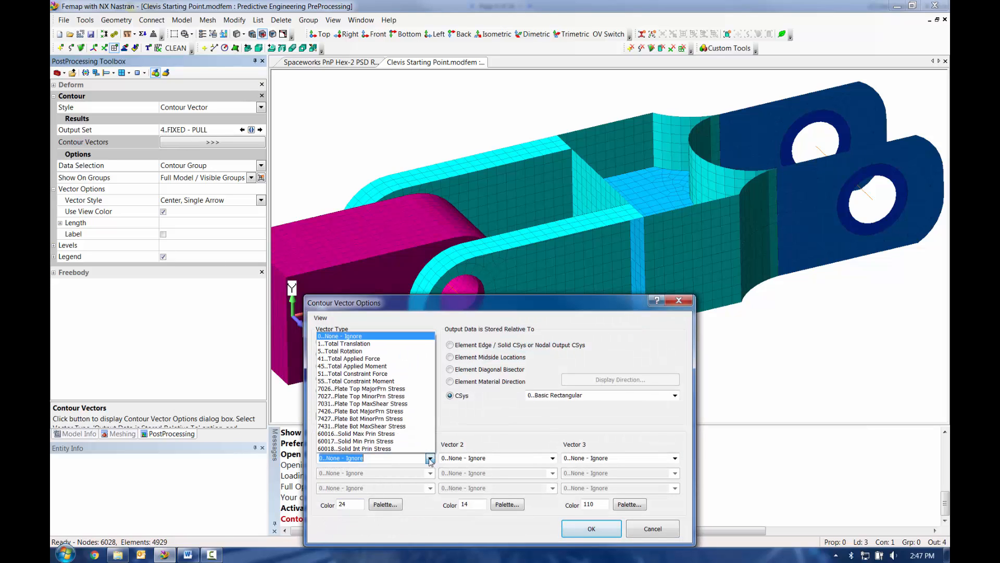
left_click(419, 411)
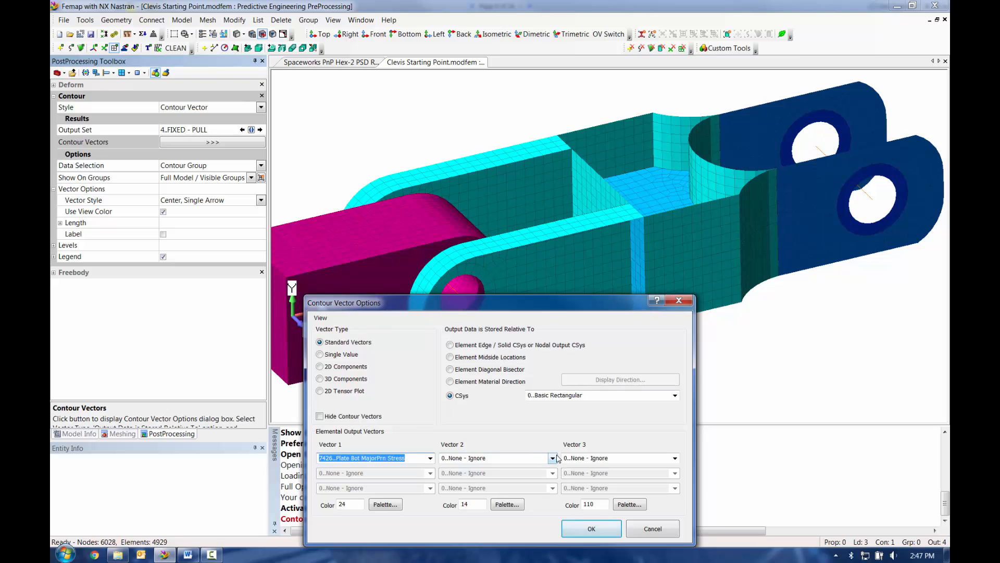
left_click(552, 458)
left_click(490, 403)
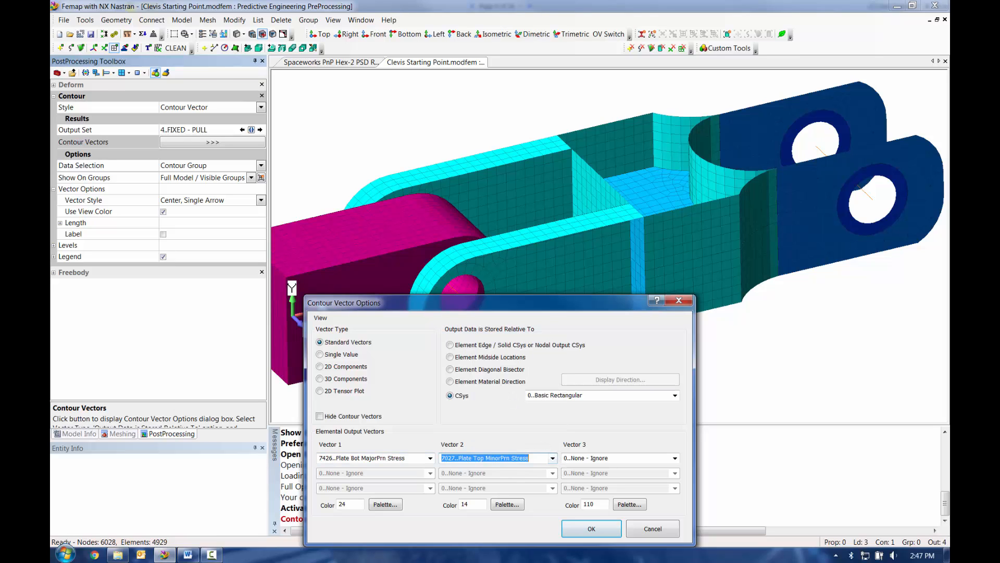
Assign red (color 4) to contour vector 1 and blue (color 100) to contour vector 2
left_click(395, 508)
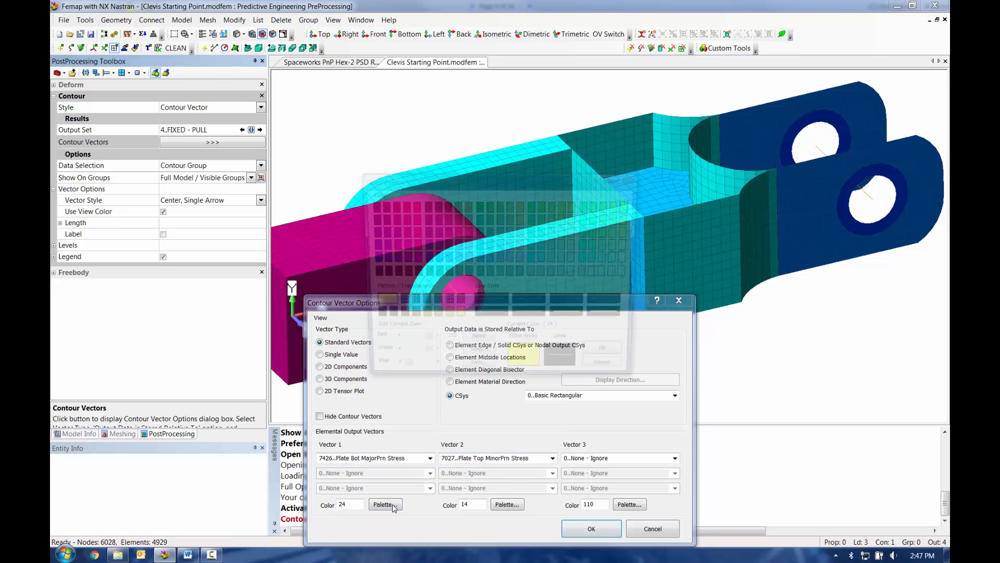
left_click(412, 204)
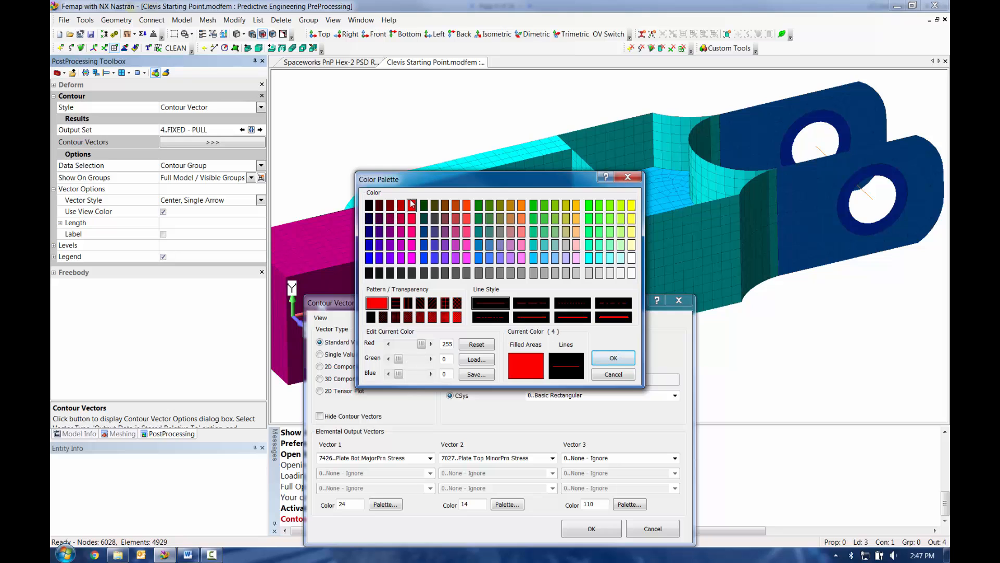
left_click(613, 358)
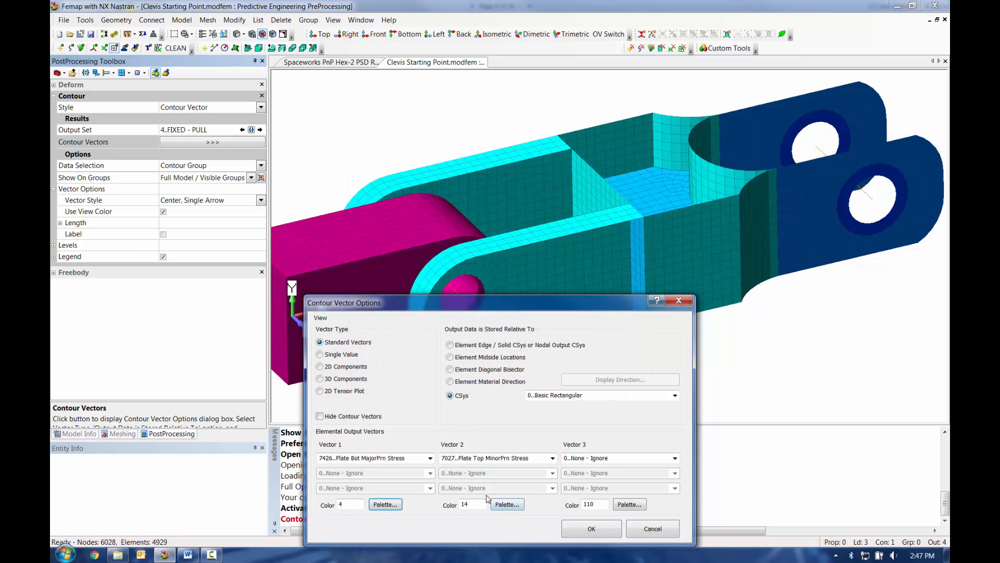
left_click(506, 505)
left_click(369, 258)
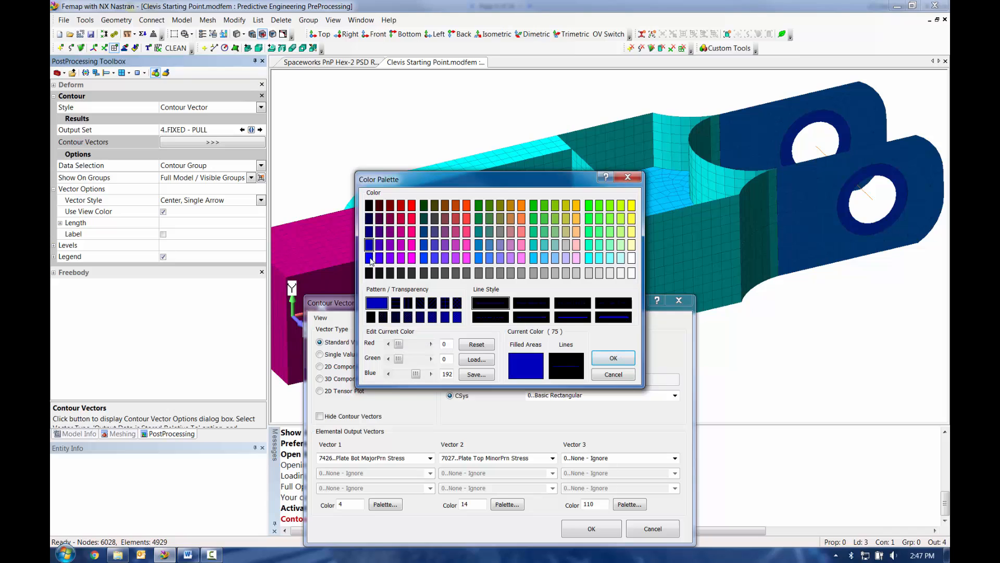
left_click(613, 358)
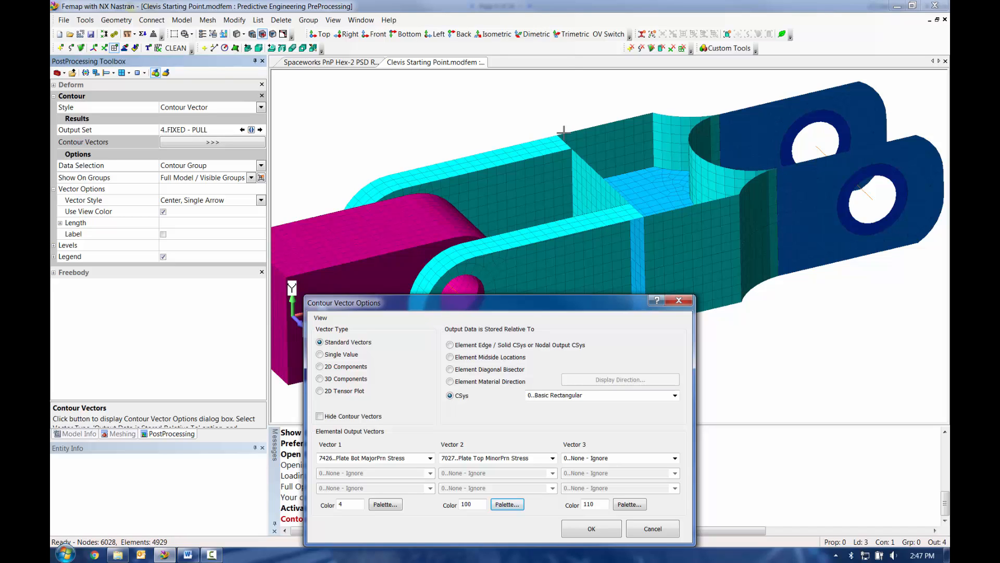
Make the vector output data relative to Element Edge / Solid CSys or Nodal Output CSys and apply the contour vector options
left_click(450, 346)
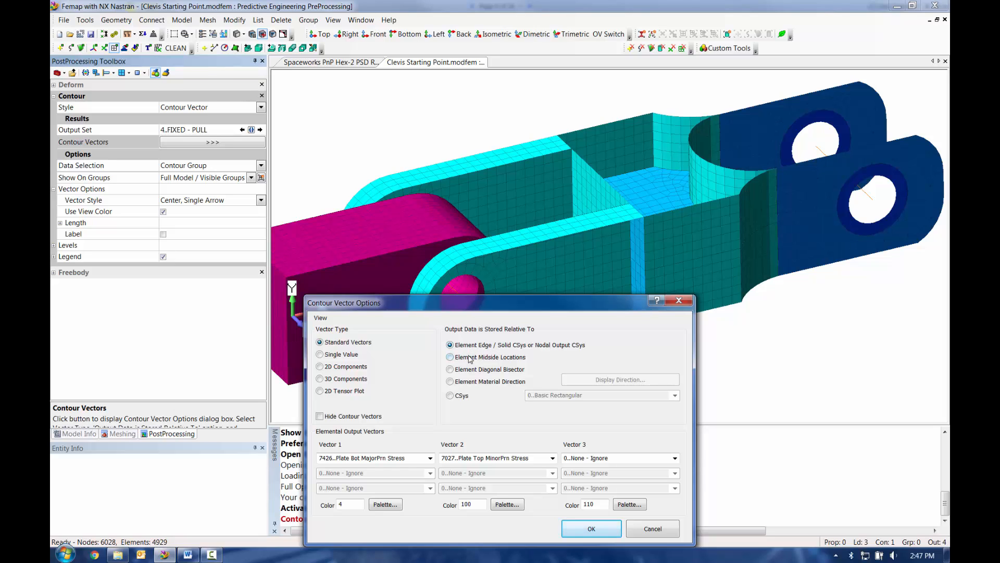
left_click_drag(376, 301, 427, 358)
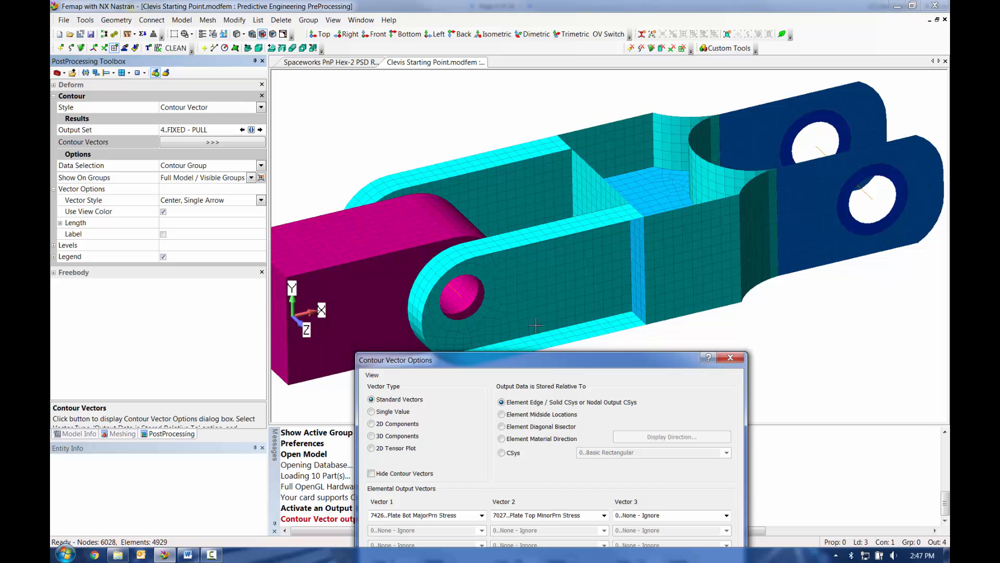
left_click_drag(543, 360, 471, 182)
left_click(569, 408)
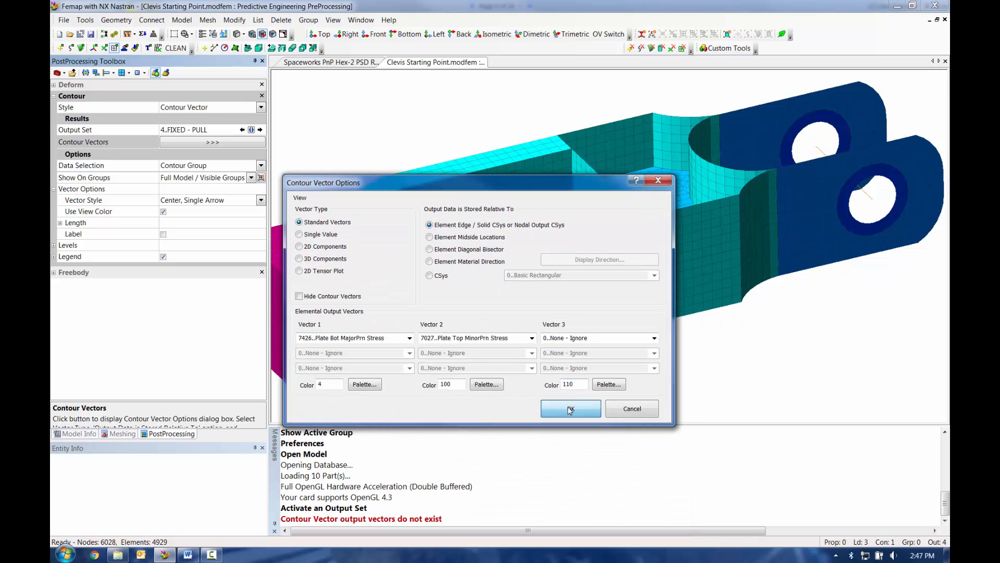
Examine the stress vectors on the clevis side plate and store their output data relative to CSys 0..Basic Rectangular
scroll(572, 211, "up", 5)
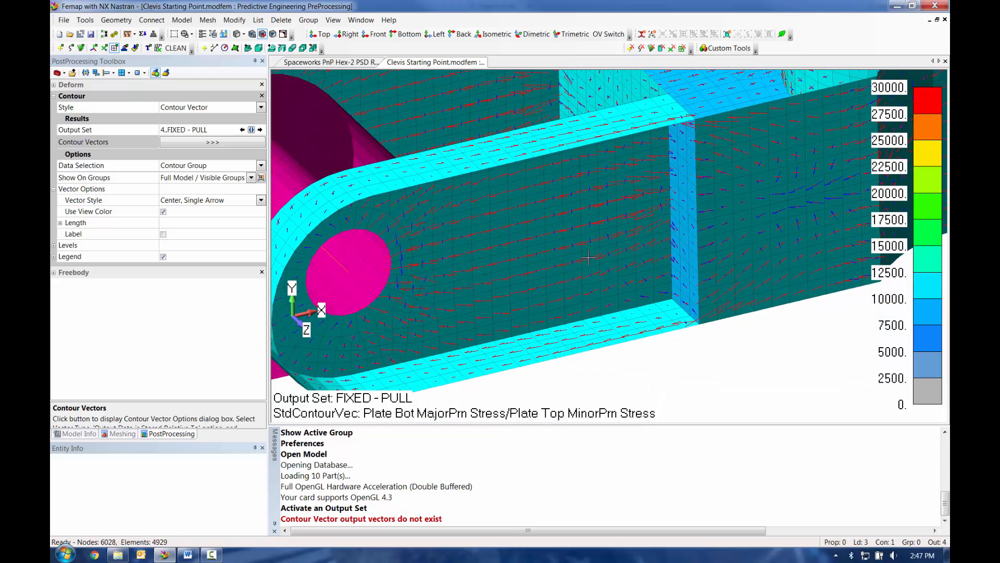
scroll(635, 232, "up", 5)
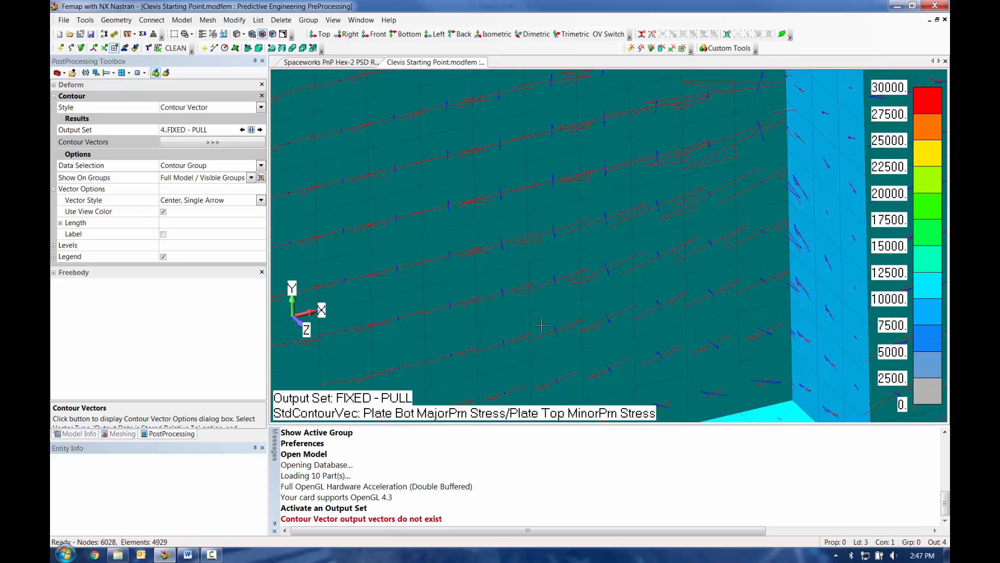
scroll(536, 235, "down", 3)
scroll(535, 235, "down", 2)
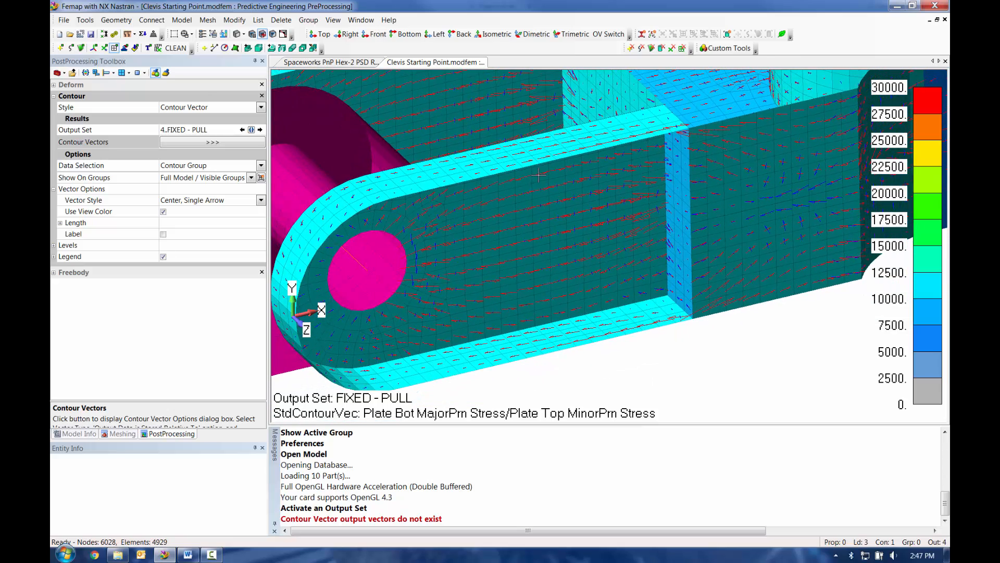
left_click(219, 142)
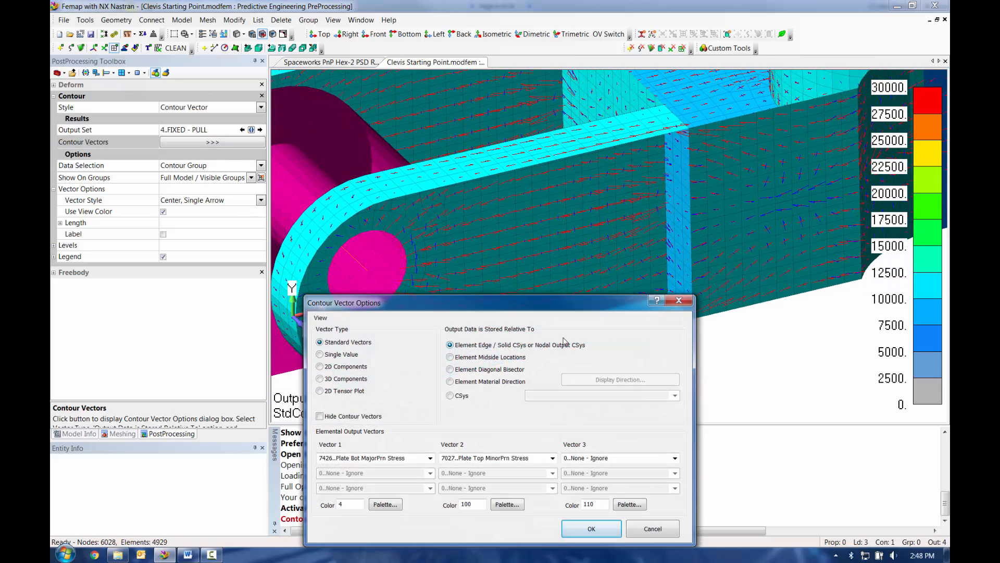
left_click(450, 395)
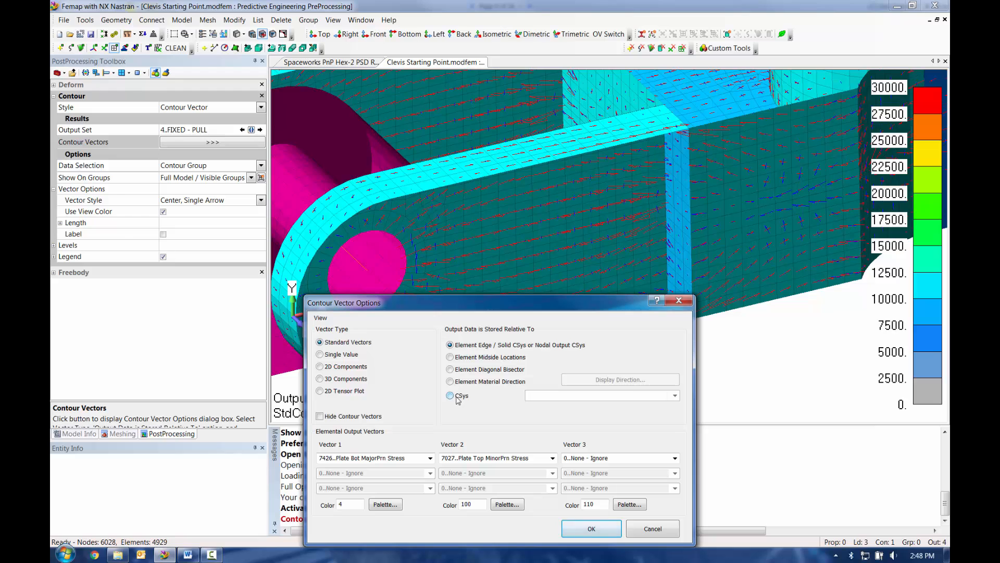
left_click(590, 528)
scroll(468, 237, "up", 3)
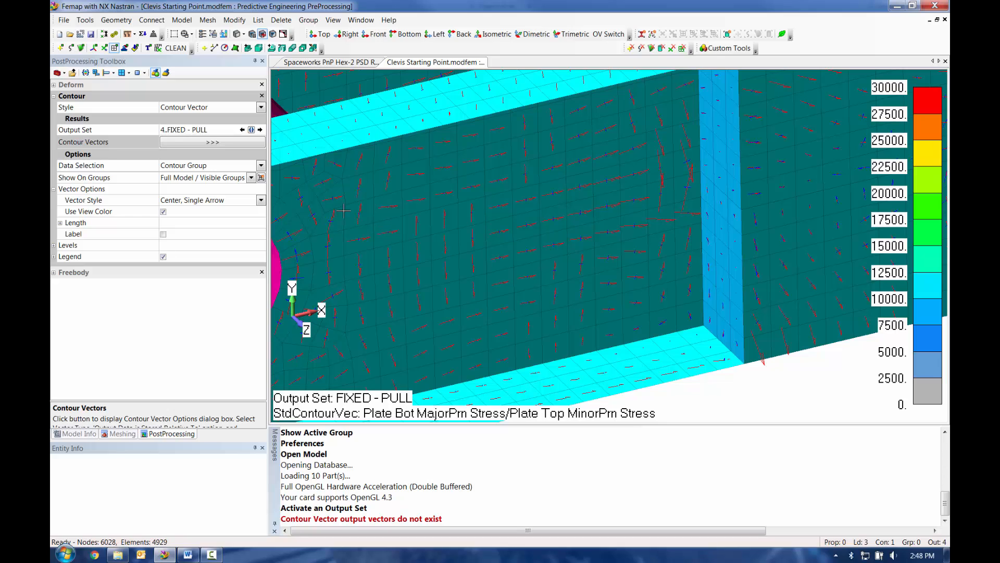
Return the contour vector output data to Element Edge / Solid CSys or Nodal Output CSys and inspect the clevis arm
left_click(244, 142)
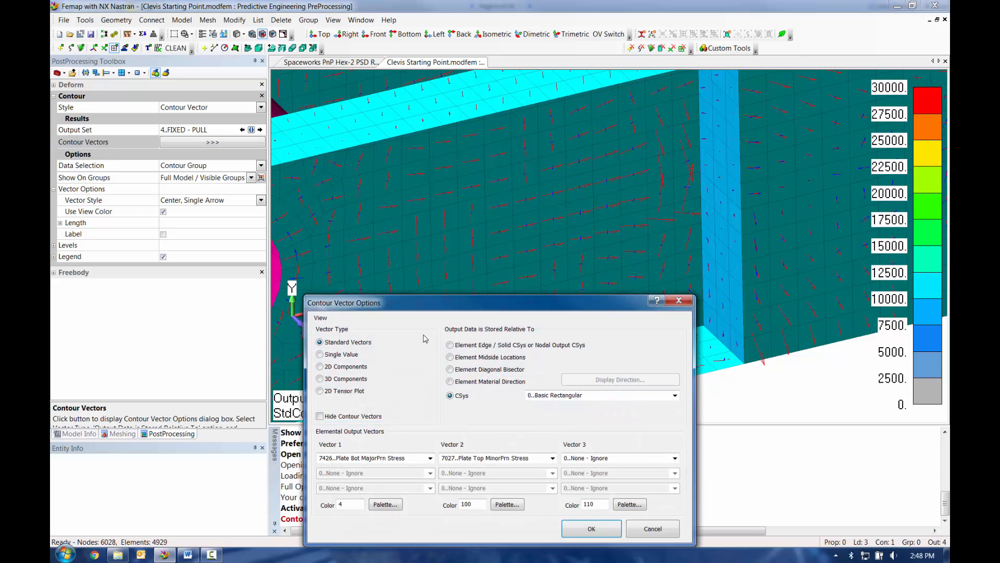
left_click(449, 345)
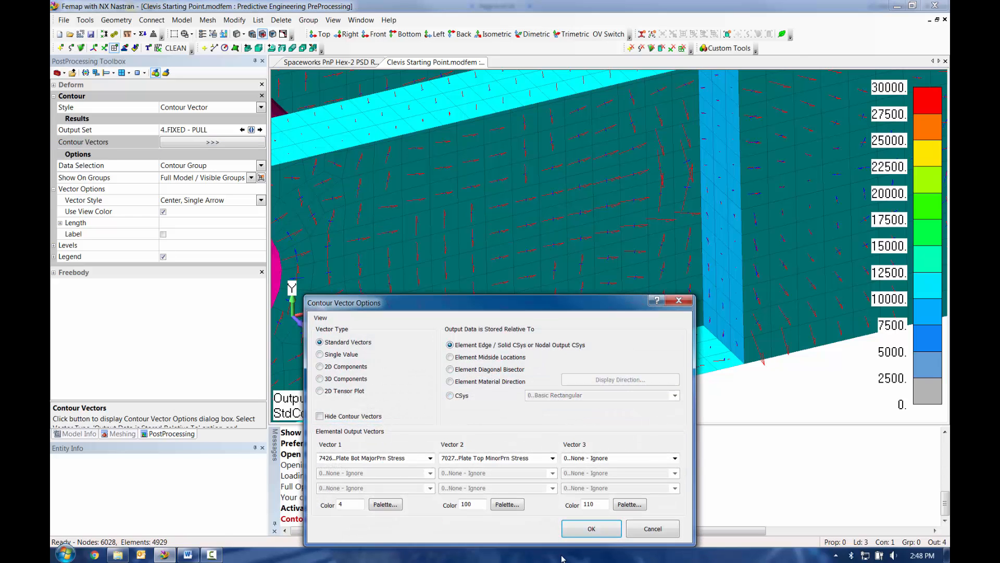
left_click(584, 529)
scroll(546, 344, "down", 3)
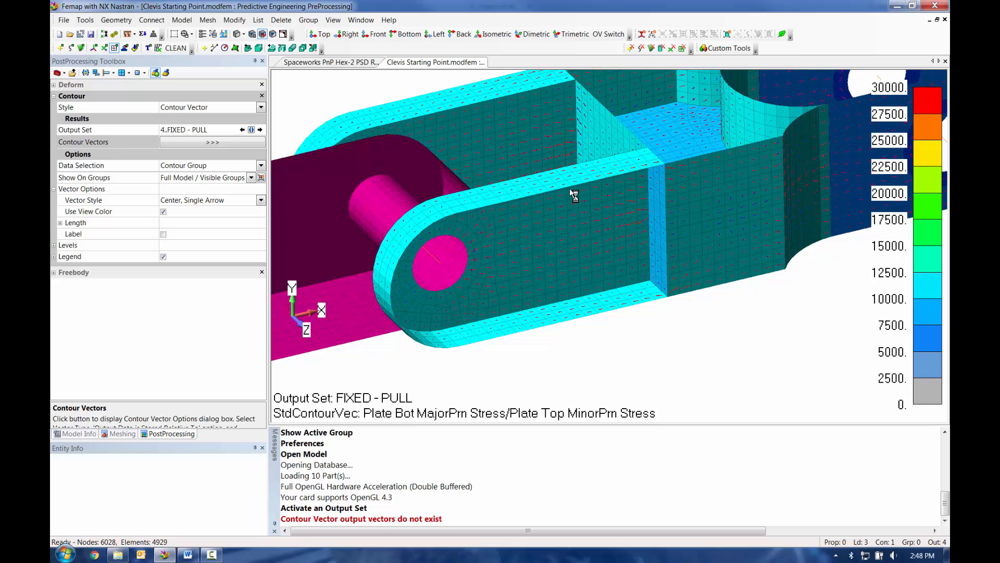
scroll(335, 280, "up", 3)
middle_click_drag(335, 281, 373, 254, "ctrl")
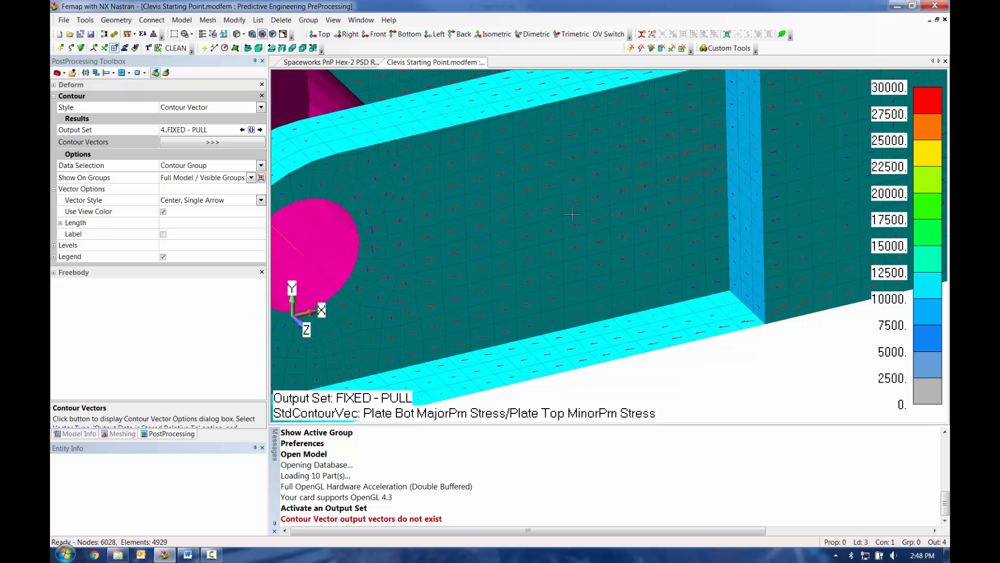
Turn off the contour display and enable Display Freebodies in the freebody settings
left_click(53, 97)
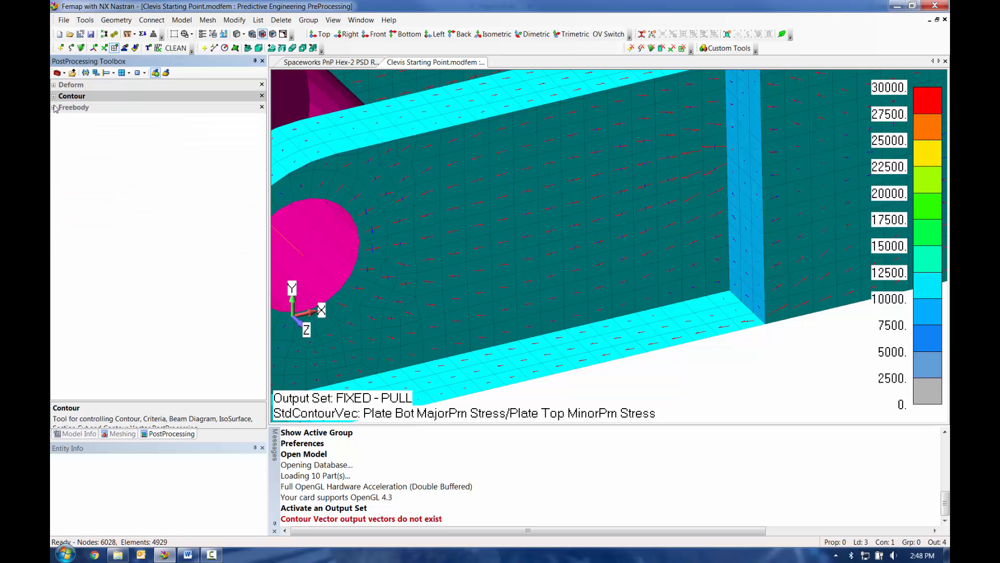
left_click(53, 108)
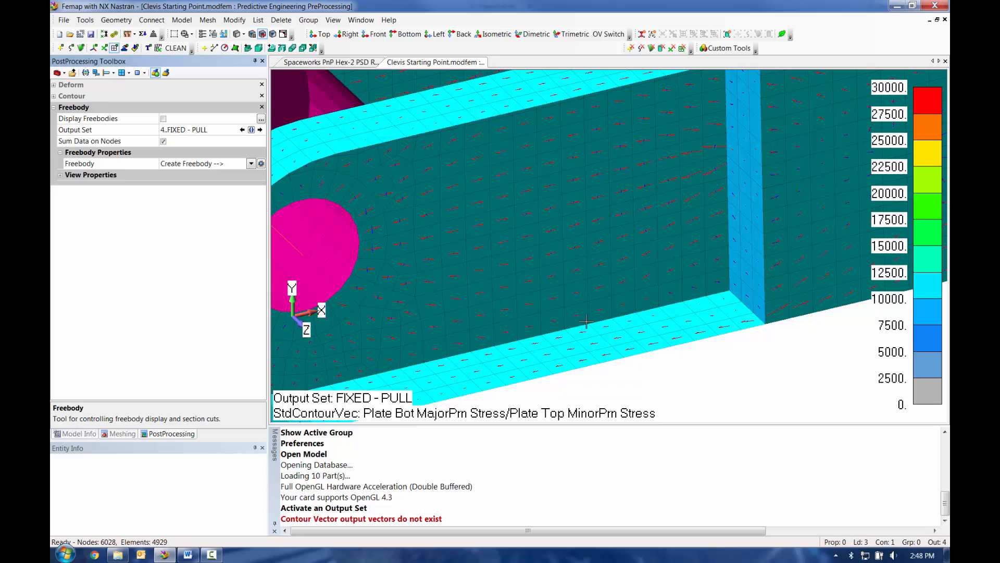
left_click(95, 74)
scroll(555, 227, "down", 4)
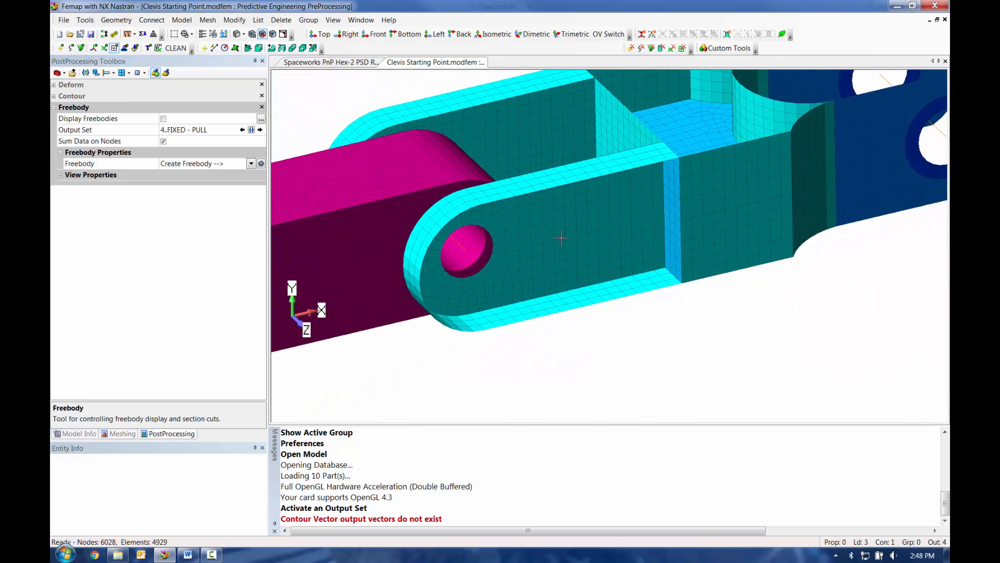
middle_click_drag(561, 238, 563, 259, "ctrl")
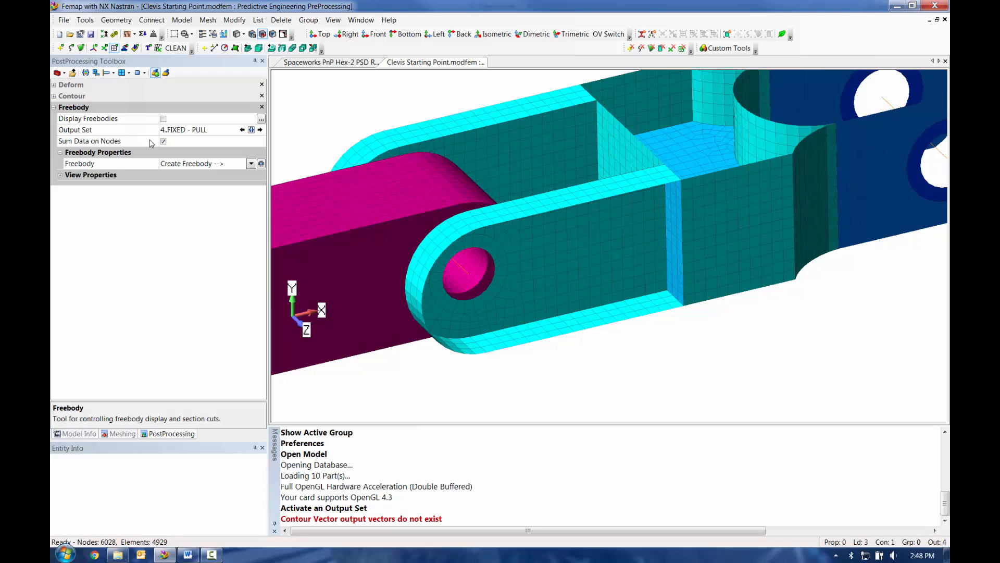
left_click(163, 118)
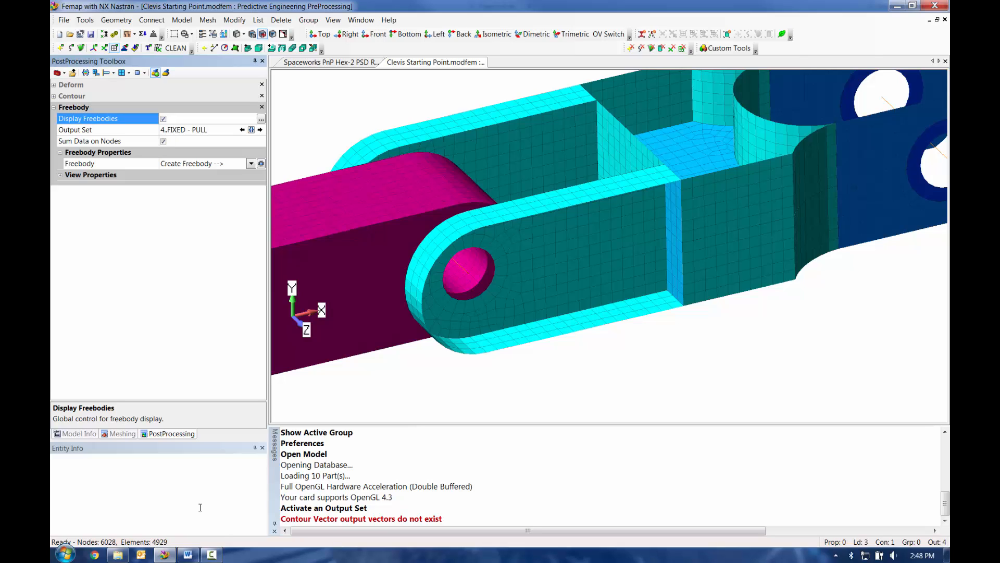
Open the Nastran output requests of the NX Nastran Static Analysis Set for review
left_click(87, 434)
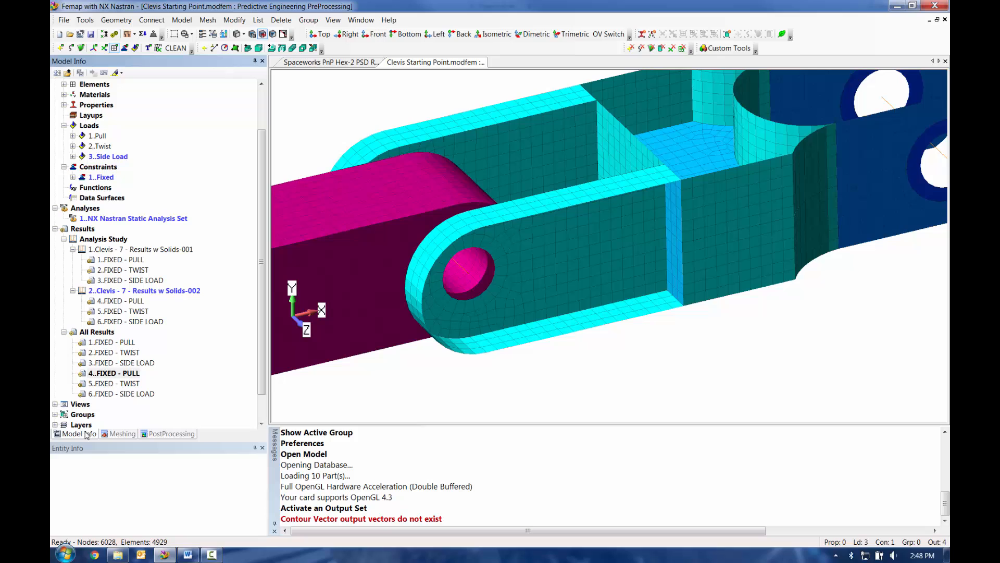
right_click(158, 224)
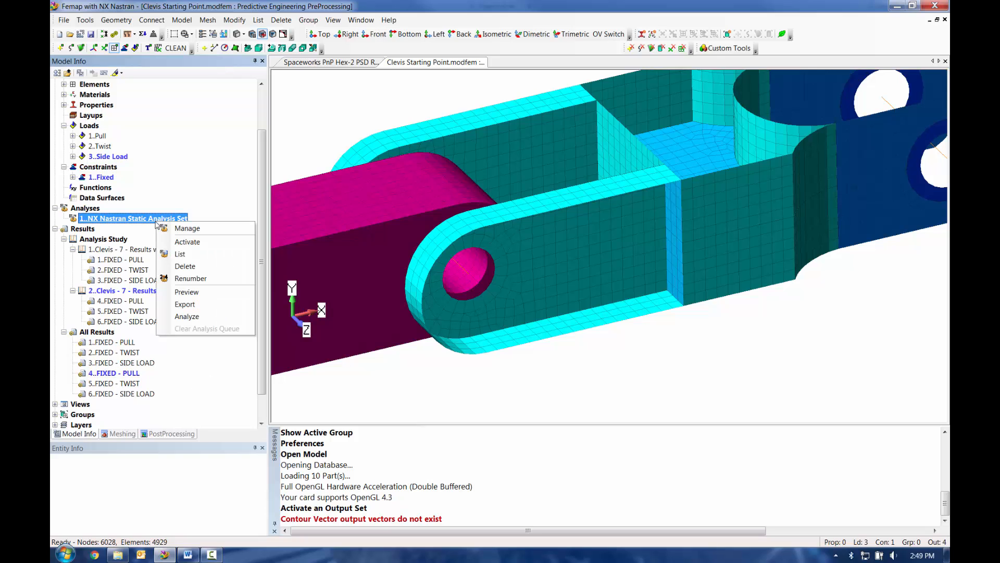
left_click(182, 229)
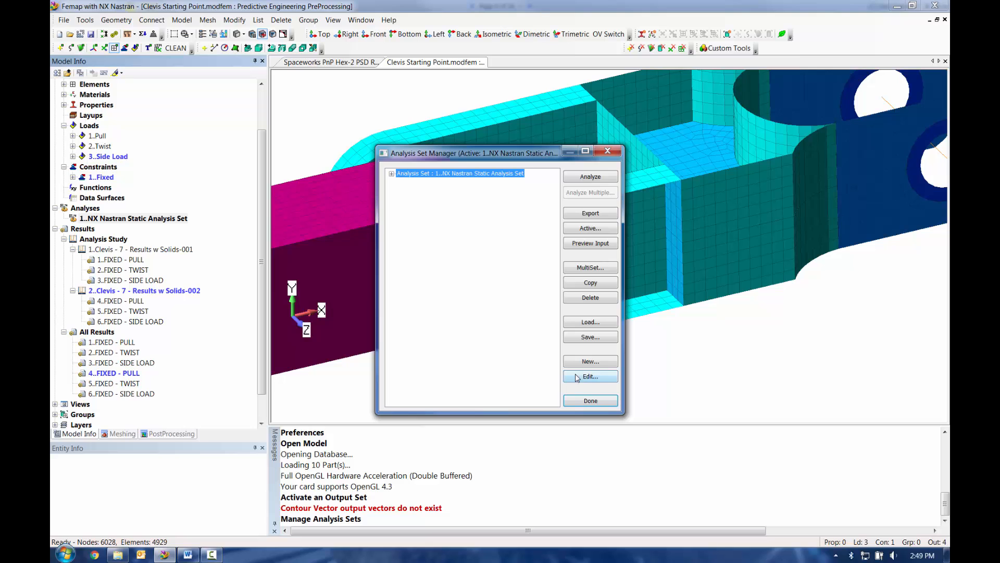
left_click(590, 376)
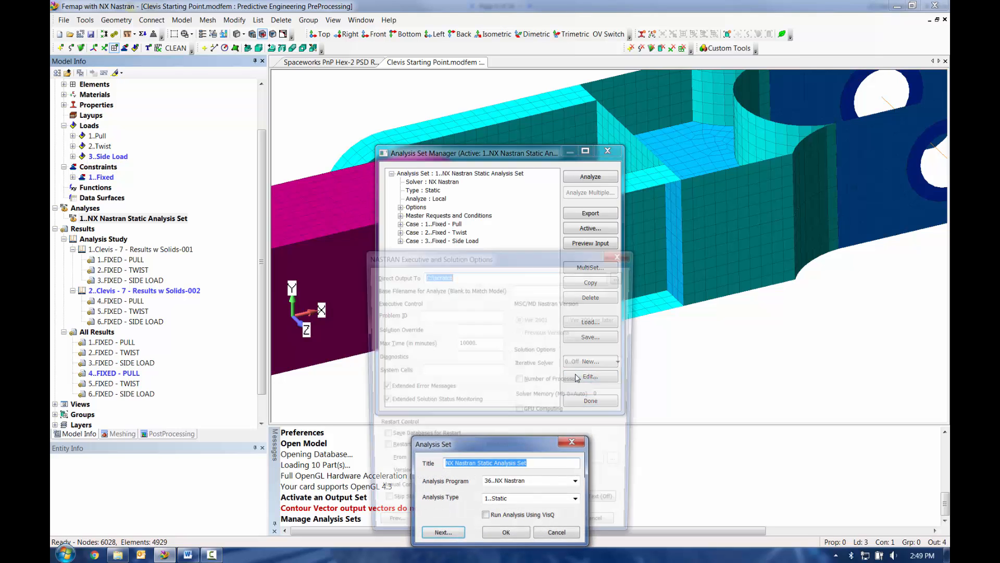
key("Return")
key("Return")
key("Return")
key("Return")
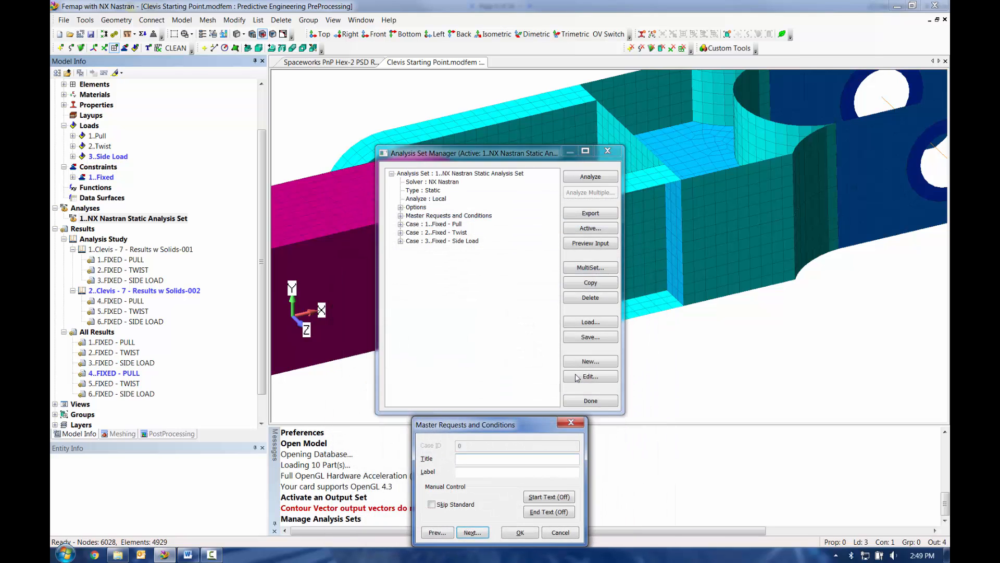
key("Return")
key("Return")
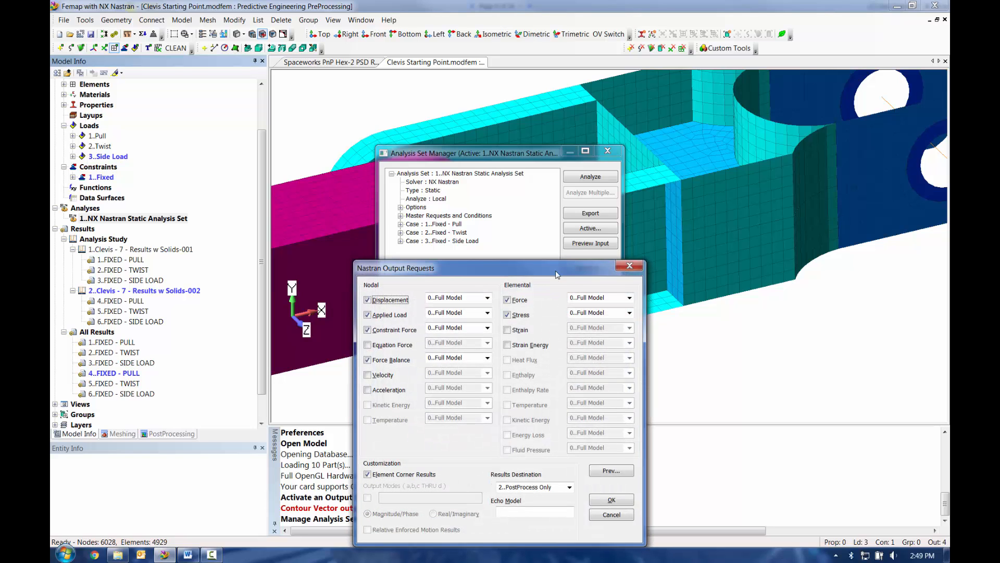
Capture the Nastran Output Requests dialog with the Snipping Tool, then leave the analysis set unchanged and close its manager
left_click_drag(558, 275, 694, 144)
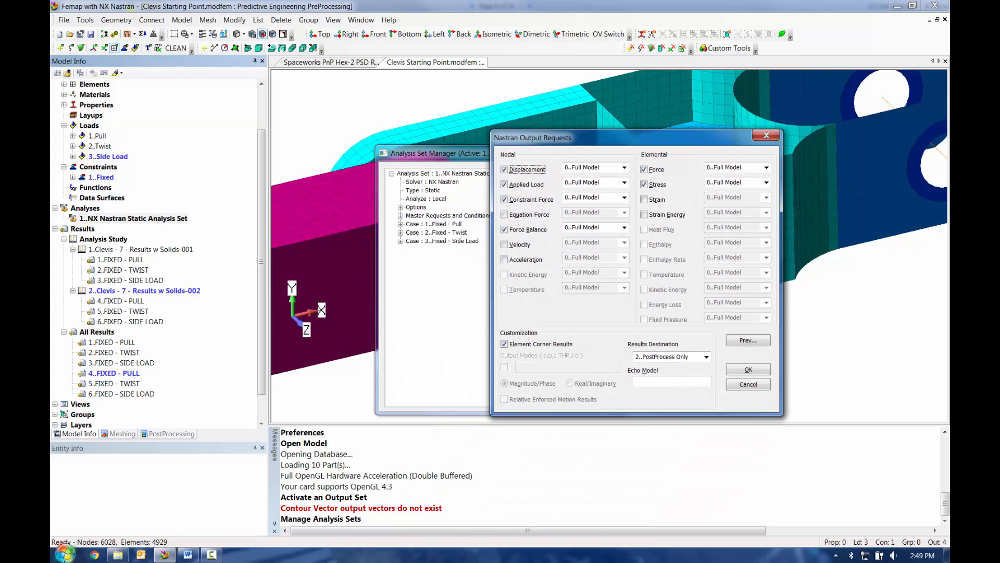
left_click(65, 554)
left_click(99, 314)
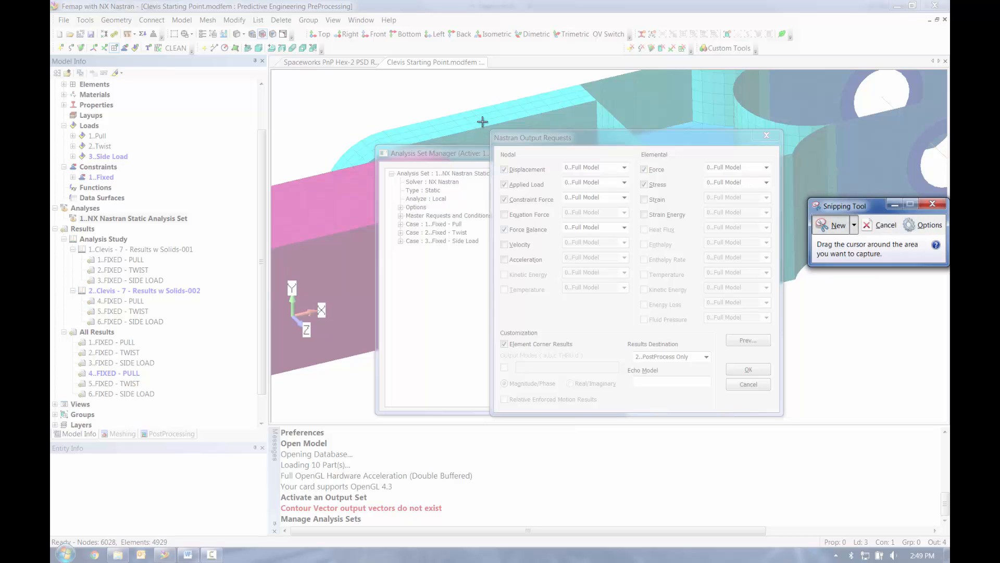
left_click_drag(483, 122, 788, 425)
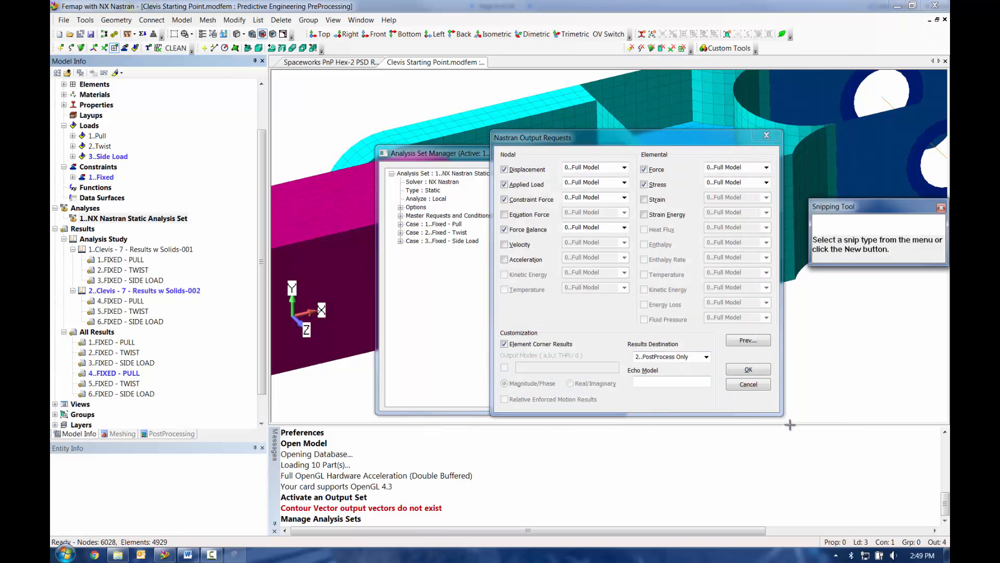
left_click_drag(656, 34, 950, 105)
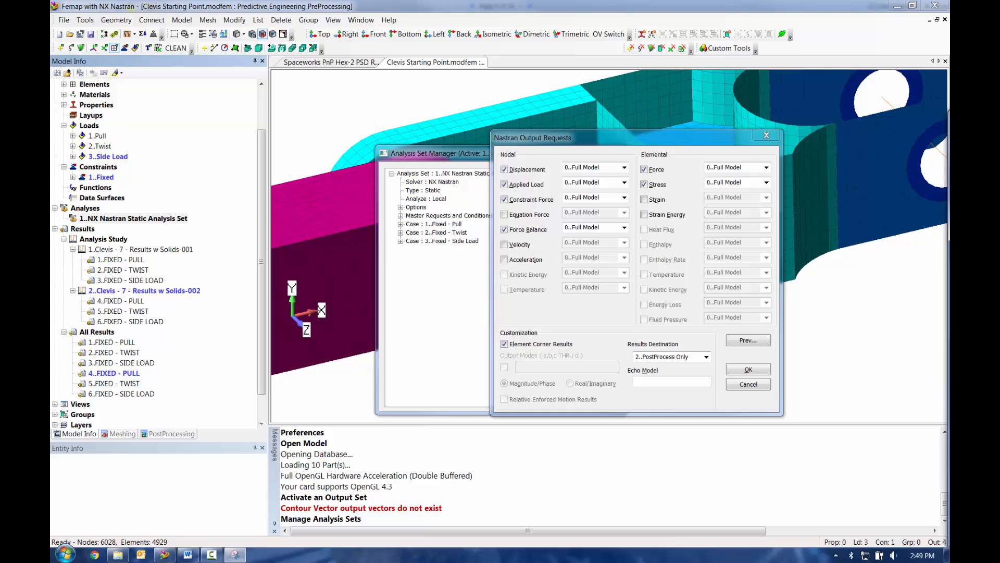
left_click(759, 386)
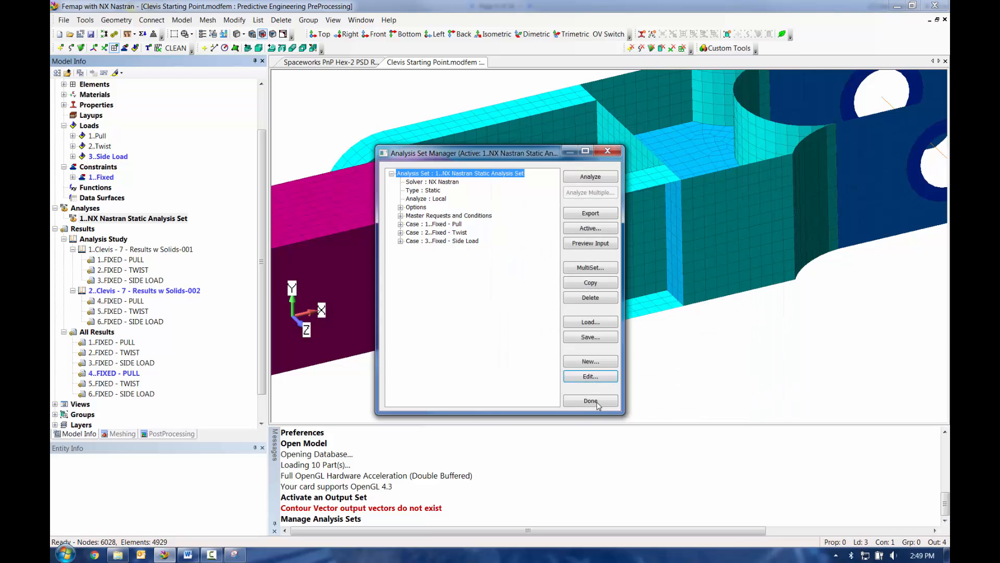
left_click(594, 400)
Start a new freebody with ID 2 and place the captured output requests beside its settings
left_click(161, 435)
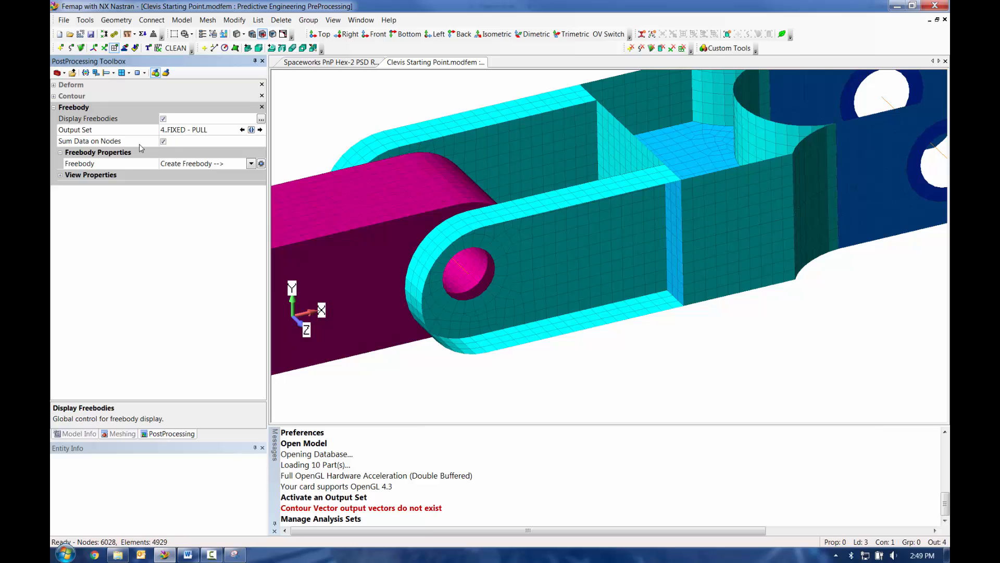
left_click(261, 164)
left_click(575, 364)
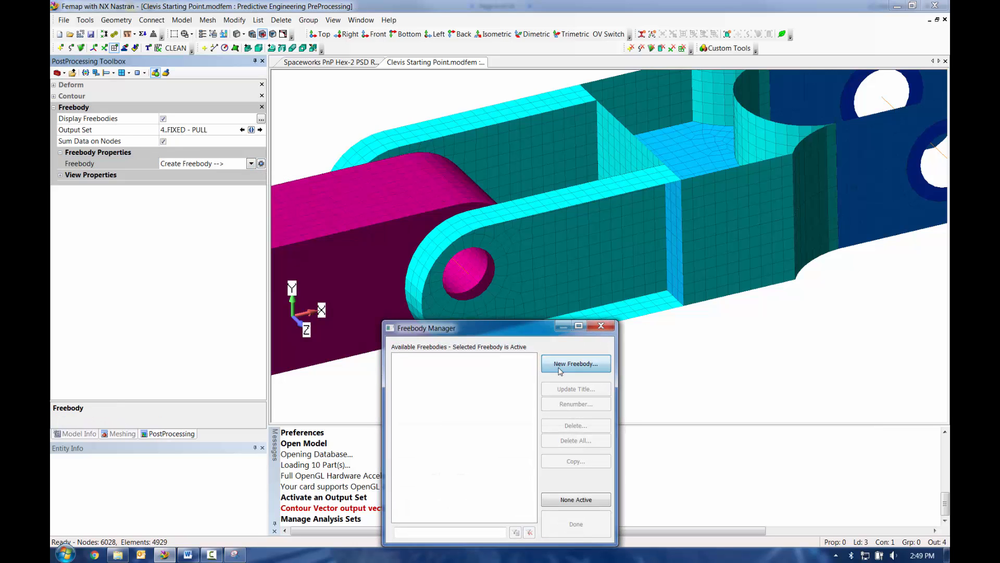
left_click_drag(389, 193, 291, 108)
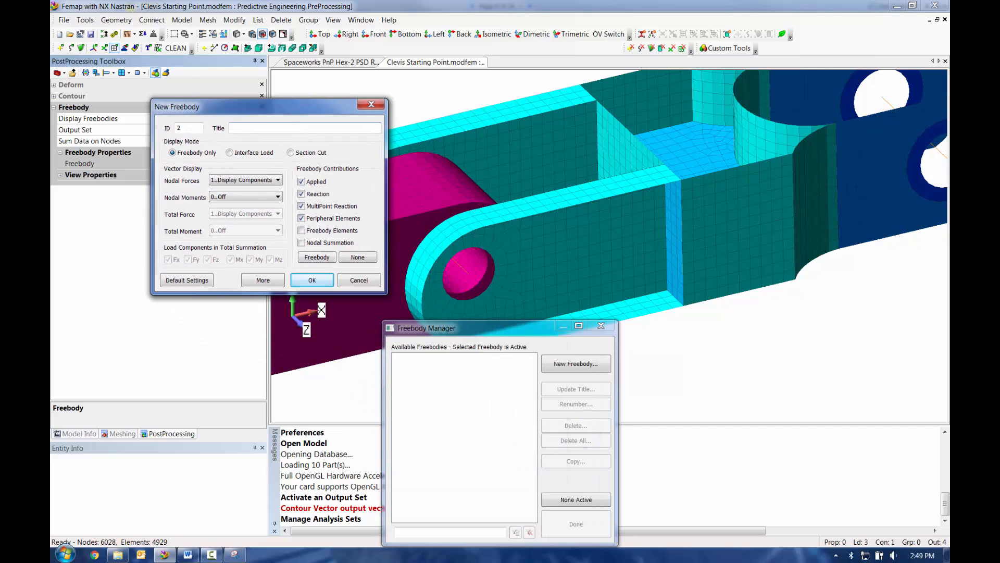
left_click_drag(999, 112, 613, 29)
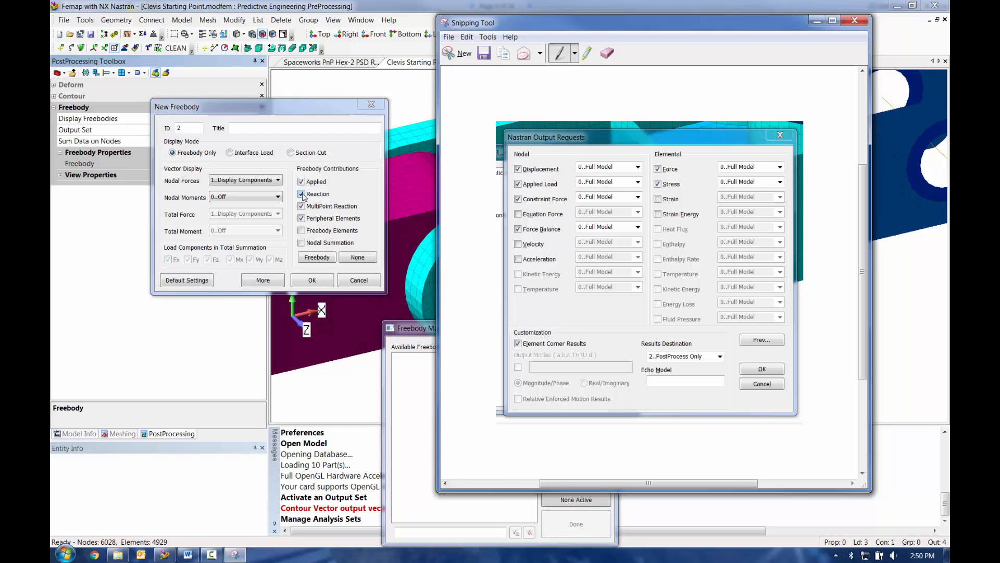
Clear all freebody contributions except Reaction and put away the captured output requests
left_click(357, 257)
left_click(301, 194)
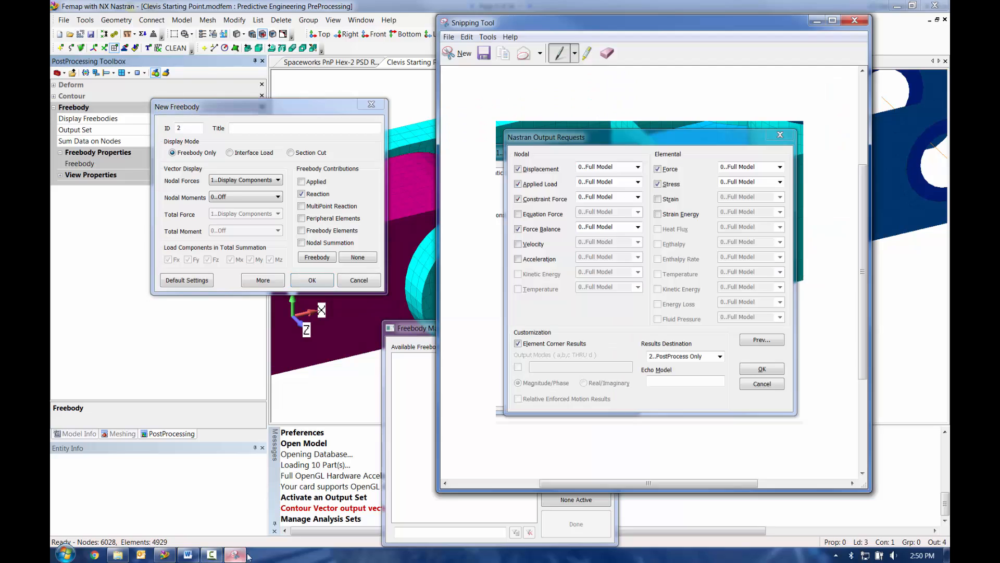
left_click(235, 554)
left_click(337, 110)
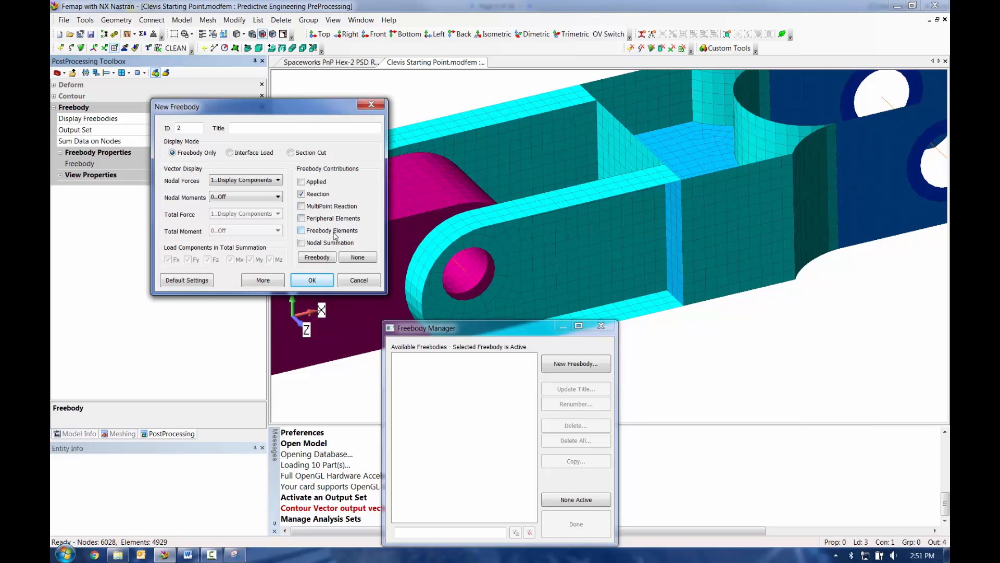
Make Freebody Elements the only contribution, close the captured image and set the display mode to Interface Load
left_click(318, 195)
left_click(302, 232)
left_click(235, 554)
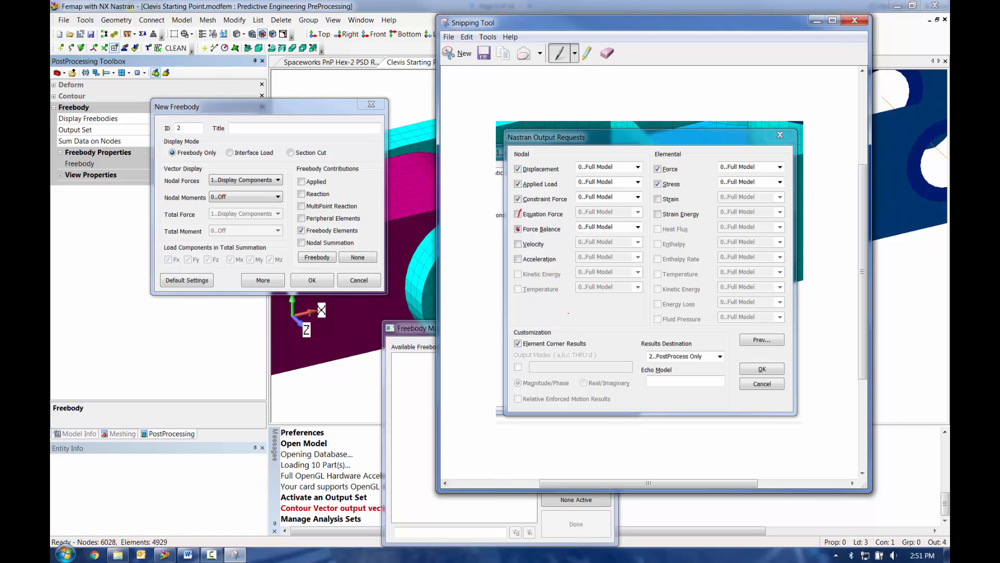
left_click(854, 21)
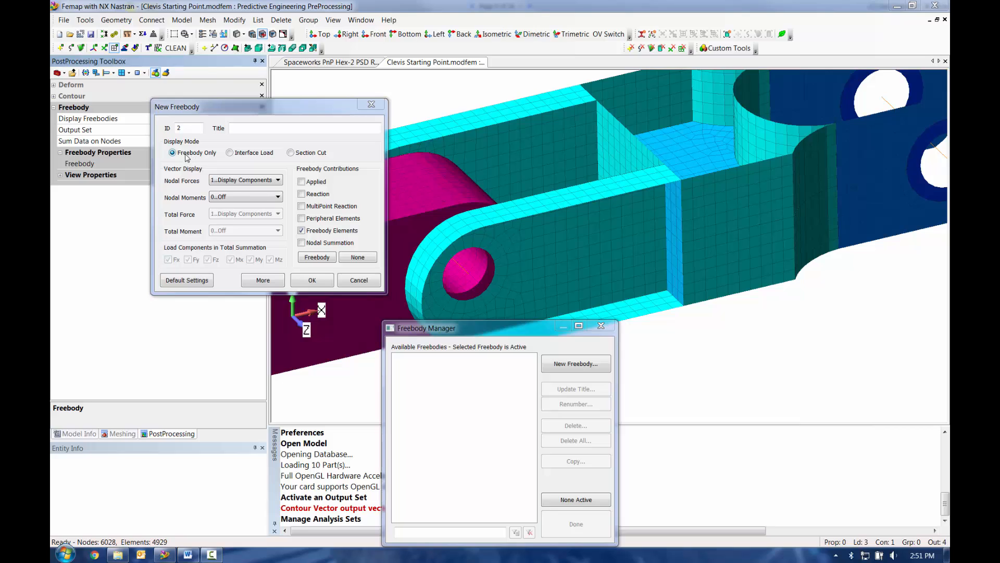
left_click(229, 152)
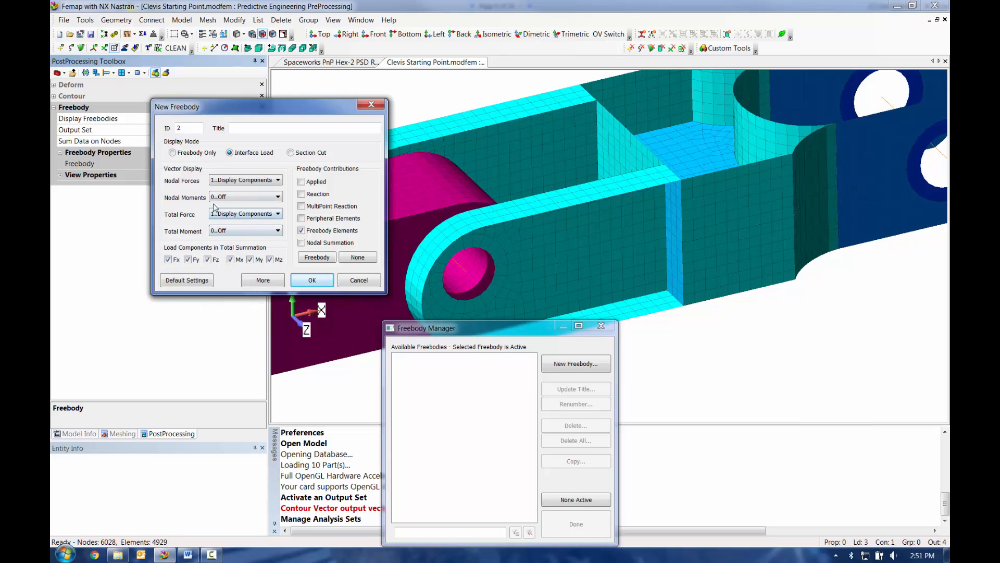
Change the new freebody's display mode to Freebody Only, create it and close the Freebody Manager
left_click(202, 155)
left_click(309, 281)
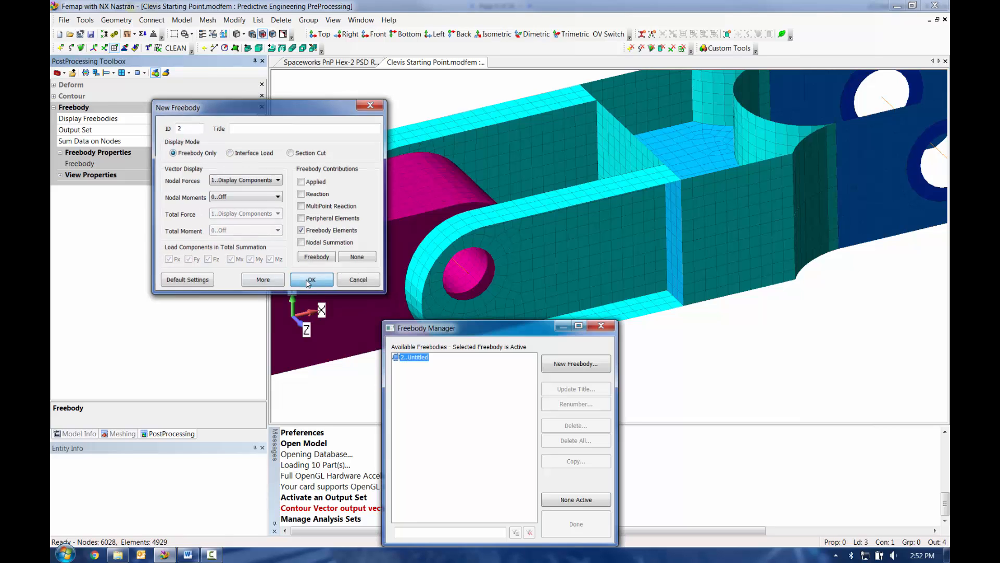
left_click(604, 522)
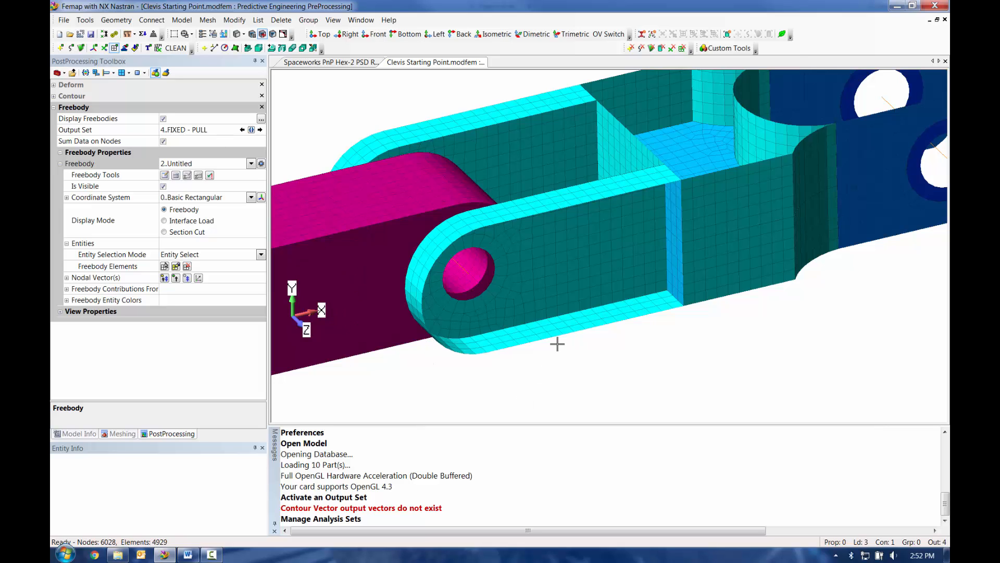
Assign a three-by-three block of plate elements midway along the near clevis arm as the freebody elements
middle_click_drag(596, 346, 283, 337)
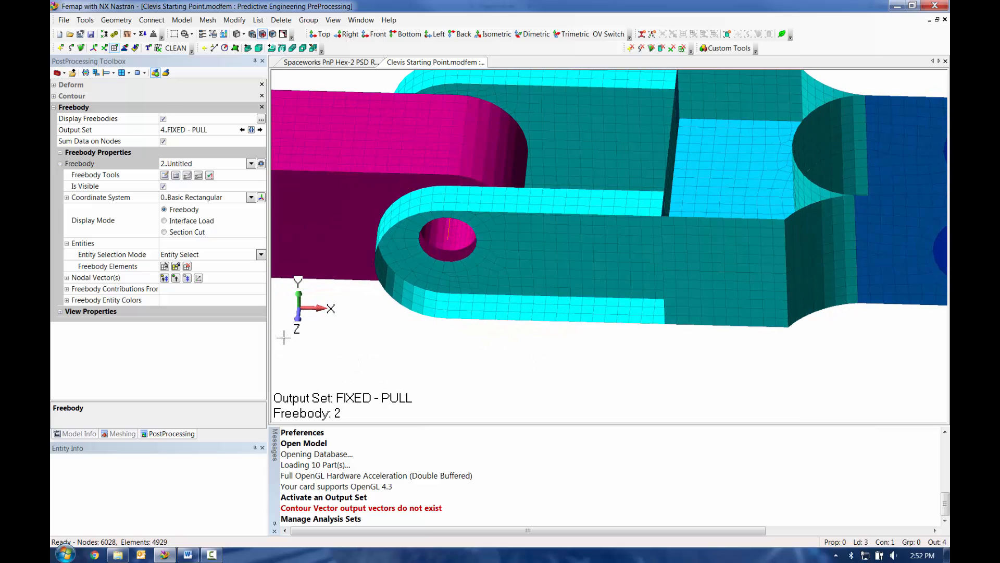
left_click(164, 266)
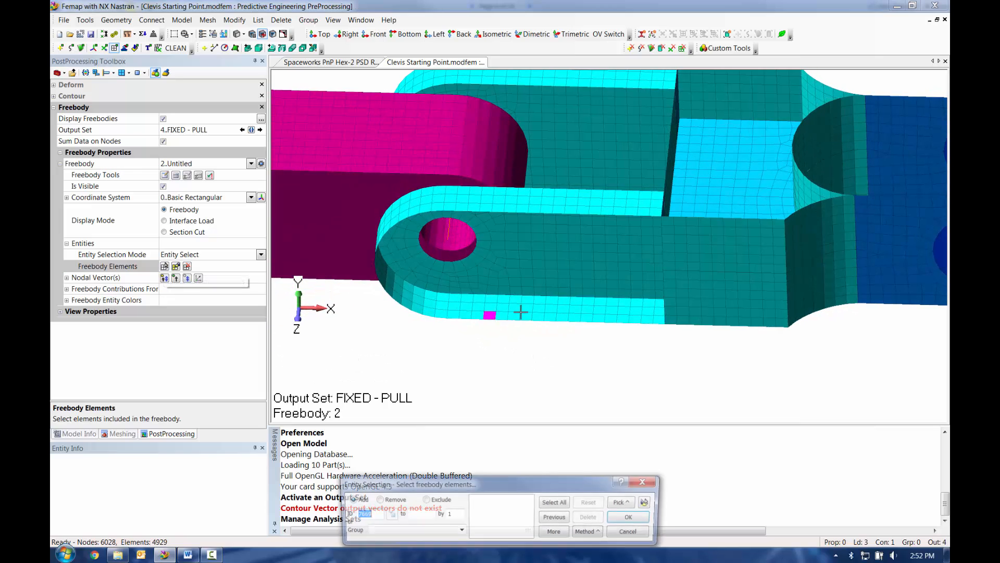
middle_click_drag(520, 310, 534, 416)
scroll(534, 415, "up", 5)
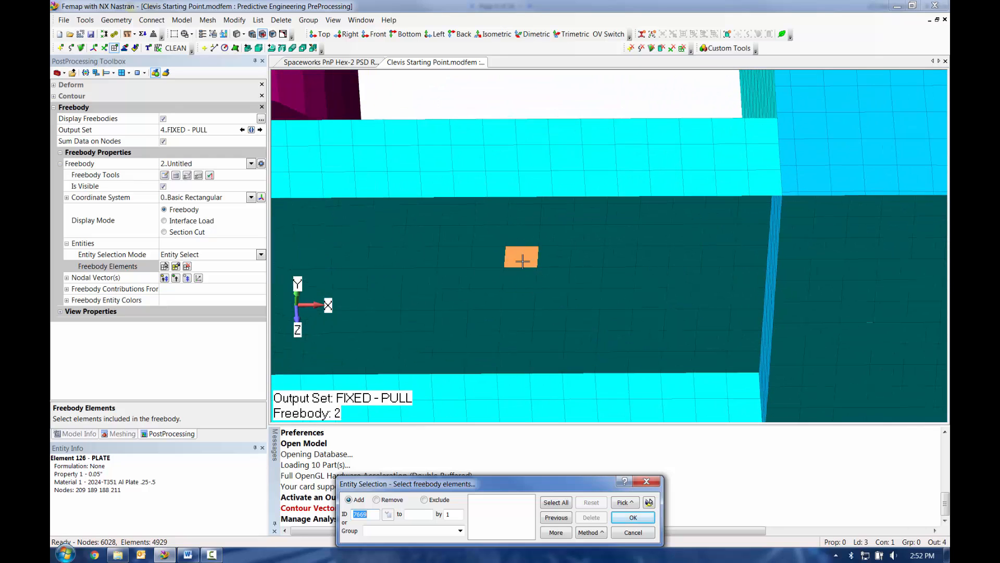
left_click(521, 257)
left_click(554, 257)
left_click(587, 256)
left_click(585, 278)
left_click(584, 299)
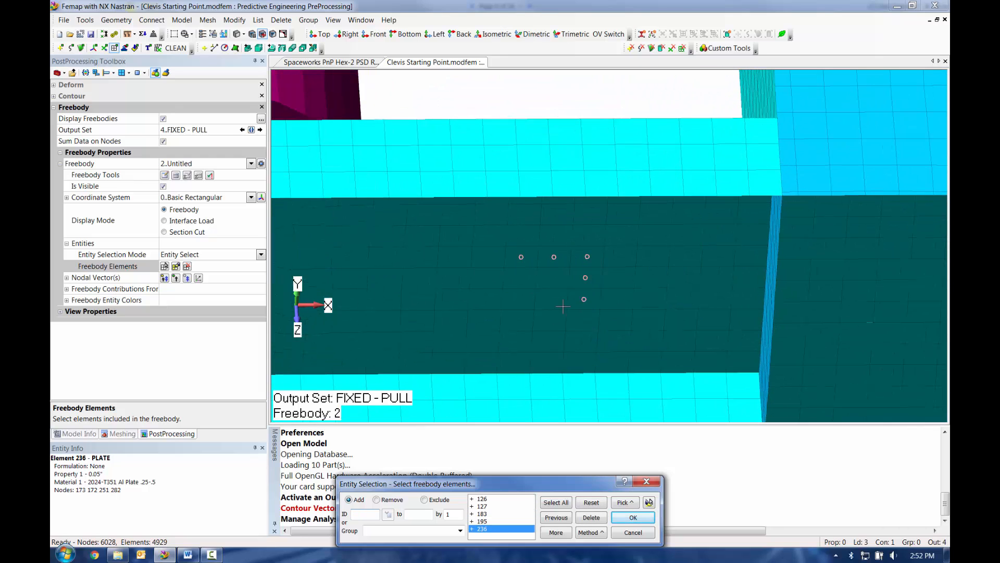
left_click(551, 299)
left_click(518, 299)
left_click(519, 277)
left_click(553, 278)
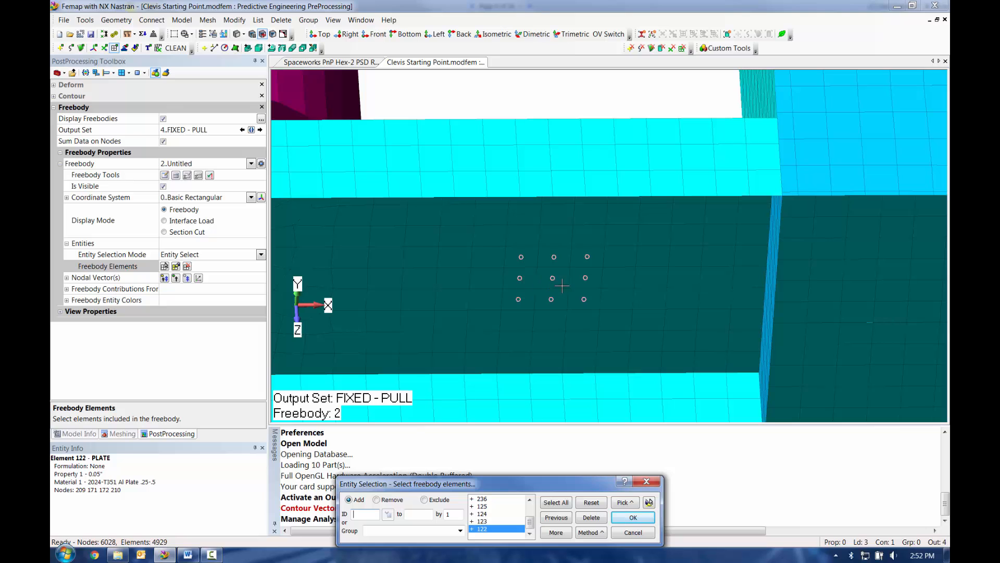
left_click(633, 517)
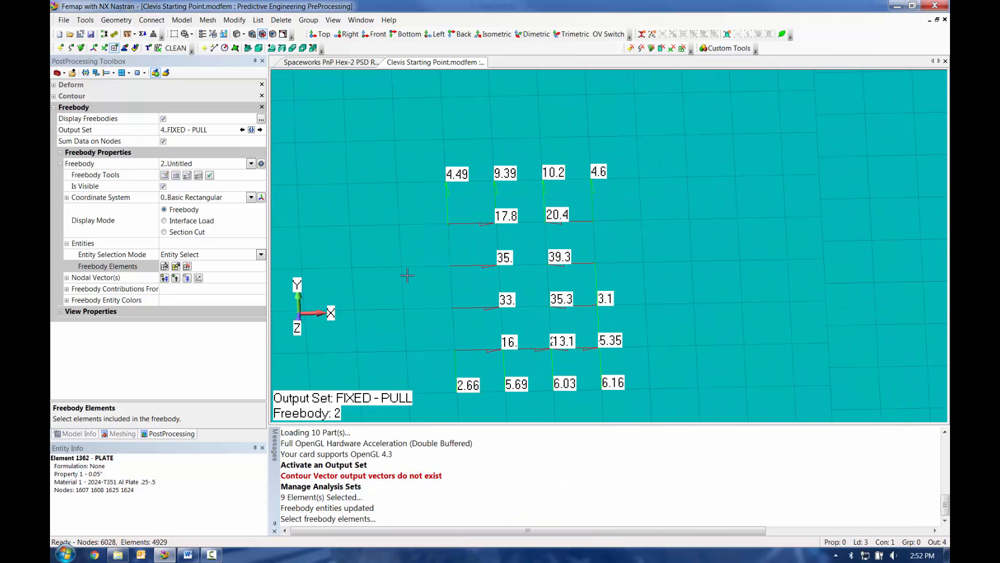
Highlight the nine freebody elements and examine the nodal force vectors around their edges
left_click(176, 267)
middle_click_drag(488, 309, 562, 280)
key("ctrl+g")
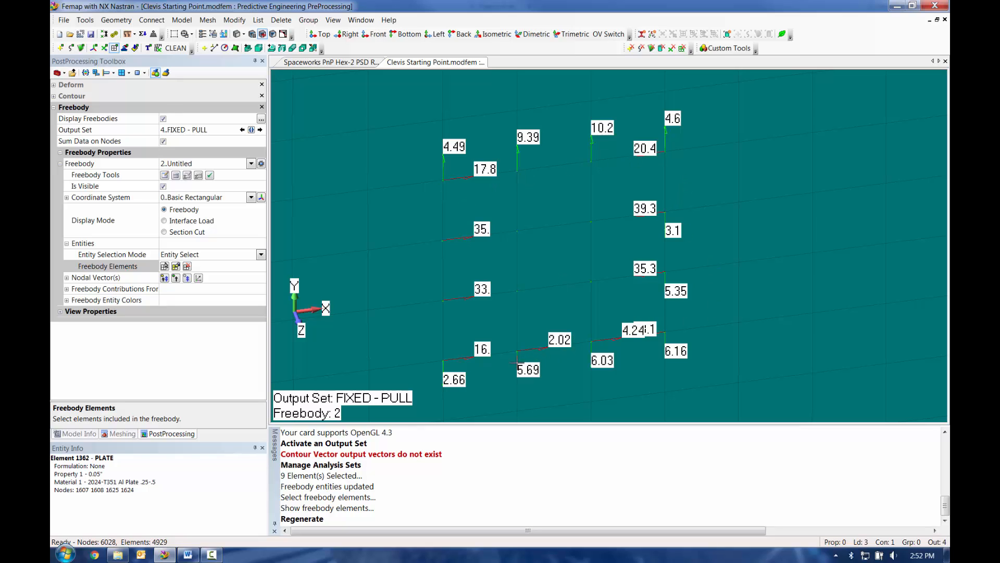
scroll(523, 323, "down", 2)
mouse_move(535, 262)
middle_mouse_down()
mouse_move(530, 404)
mouse_move(572, 402)
mouse_move(551, 379)
mouse_move(519, 273)
mouse_move(559, 219)
middle_mouse_up()
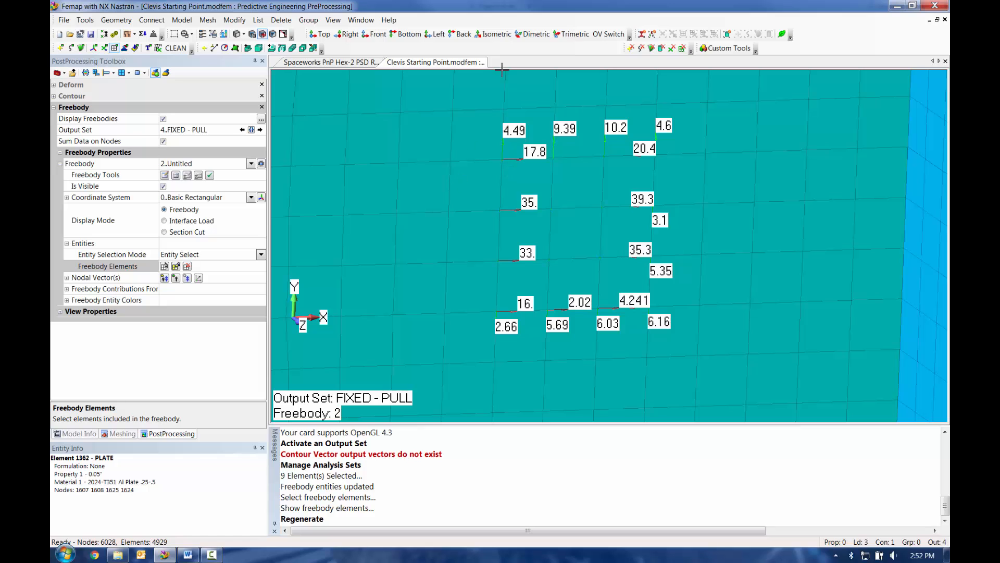
mouse_move(520, 188)
middle_mouse_down()
mouse_move(544, 200)
mouse_move(518, 197)
middle_mouse_up()
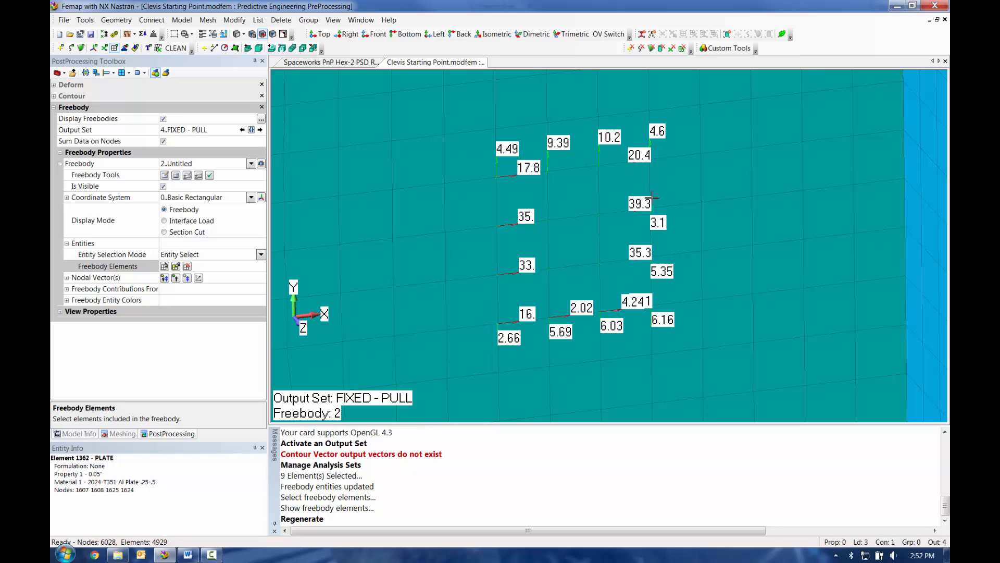
left_click(176, 266)
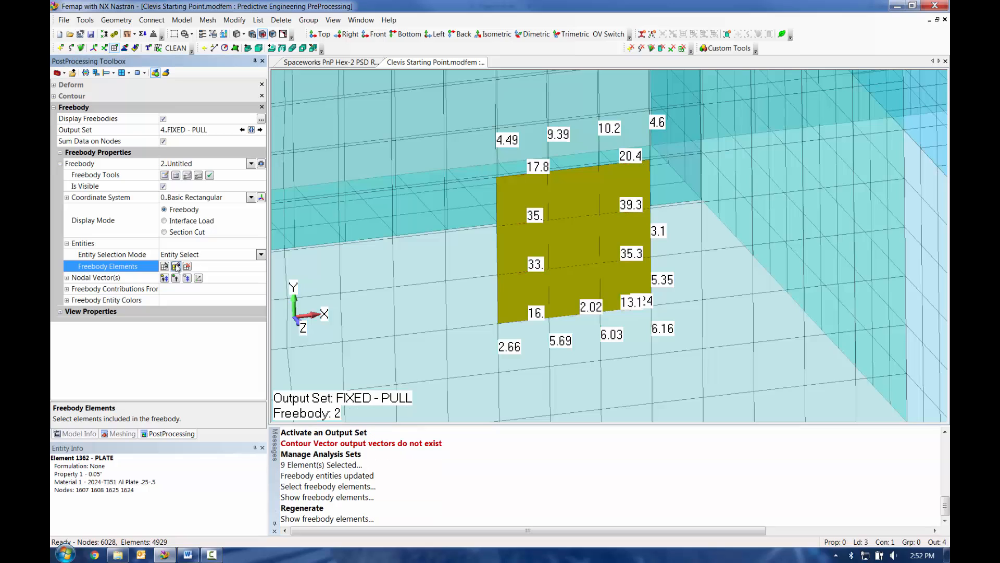
middle_click_drag(599, 215, 584, 244)
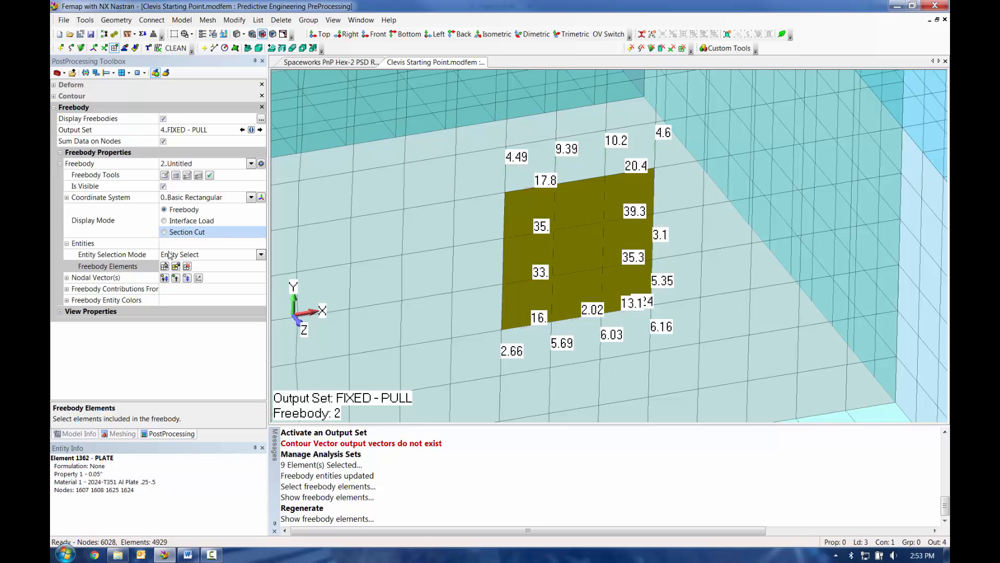
Compare contributions from Peripheral Elements alone and together with Freebody Elements, and restore Freebody Elements as the only contribution
left_click(76, 289)
left_click(67, 289)
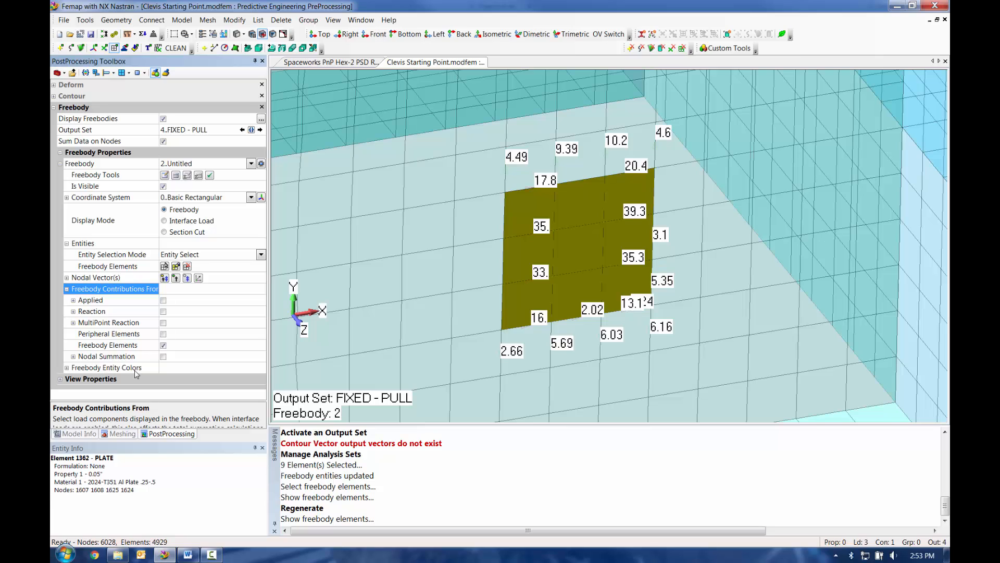
left_click(163, 346)
left_click(163, 335)
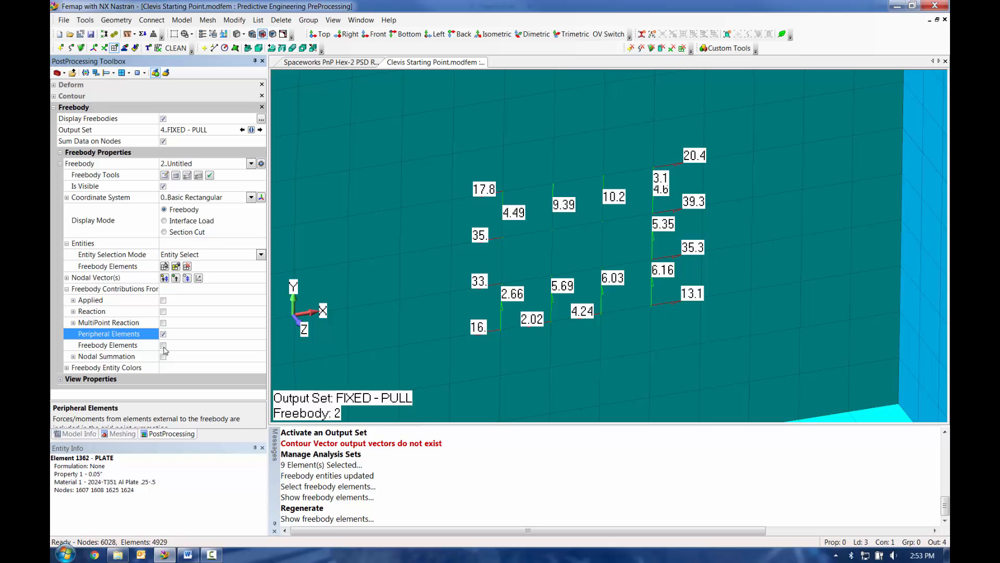
left_click(163, 346)
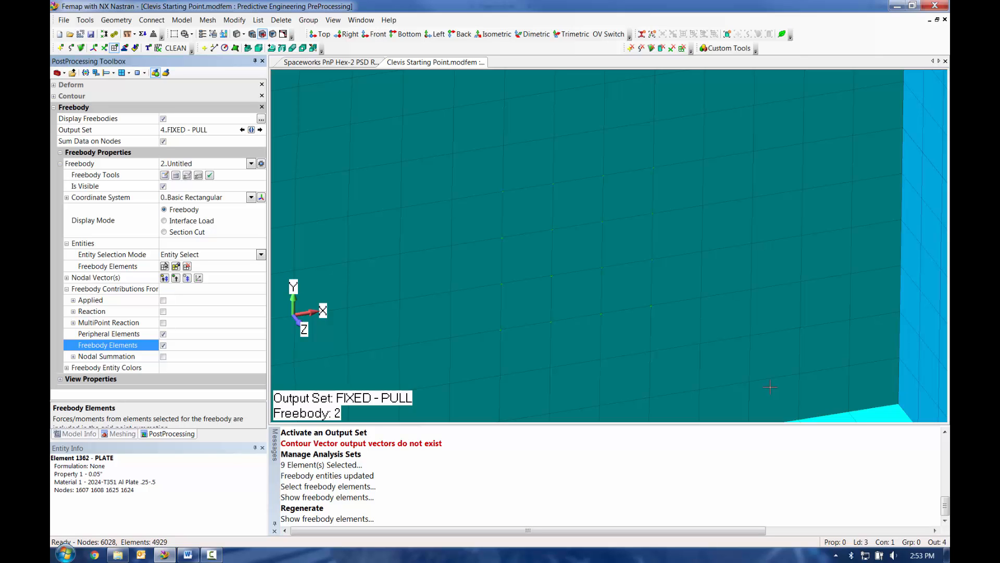
left_click(163, 334)
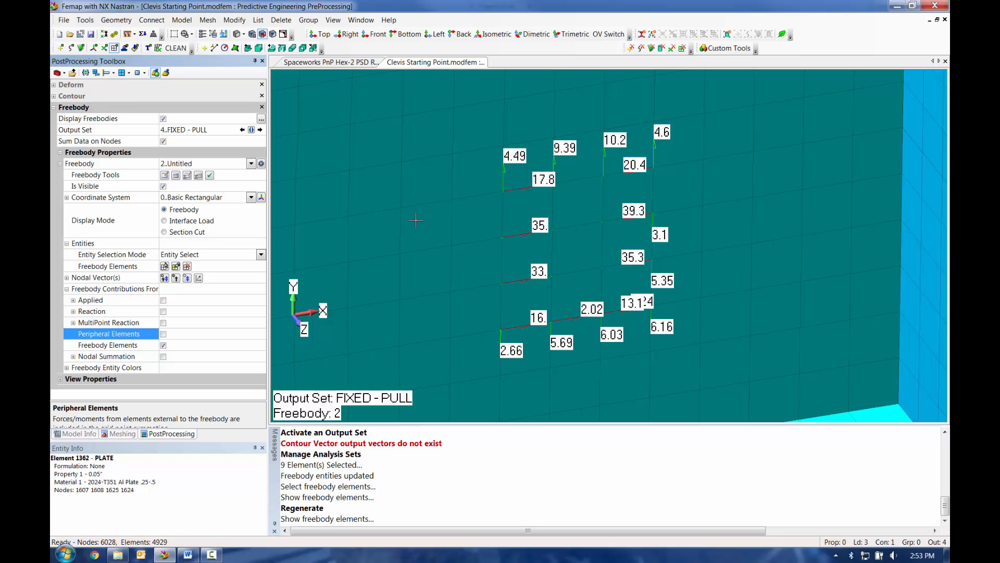
Highlight the nine selected elements once more and turn off the visibility of freebody 2
left_click(176, 266)
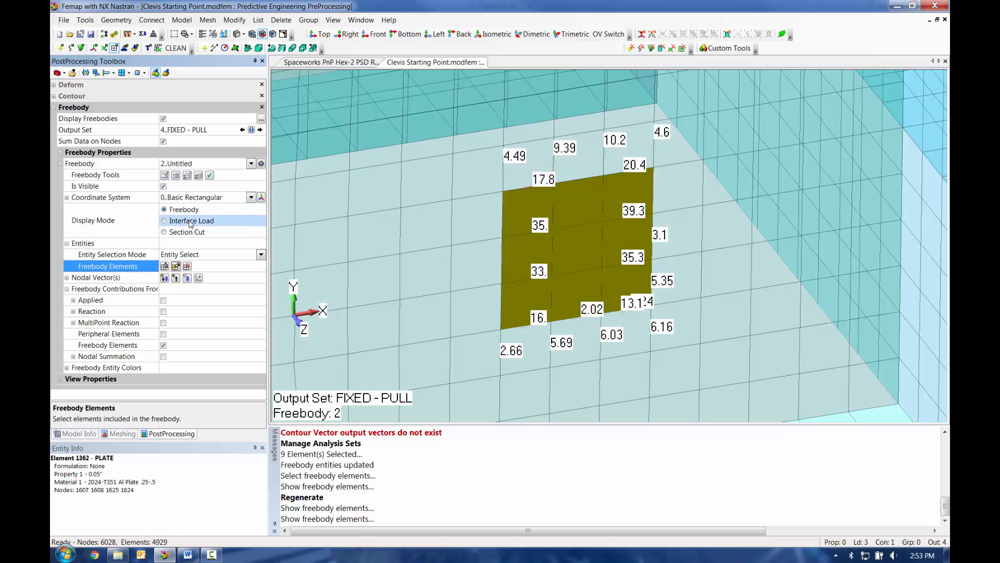
left_click(163, 187)
Create freebody 3 titled Interface Load, in Interface Load display mode with Freebody Elements as its only contribution
left_click(261, 164)
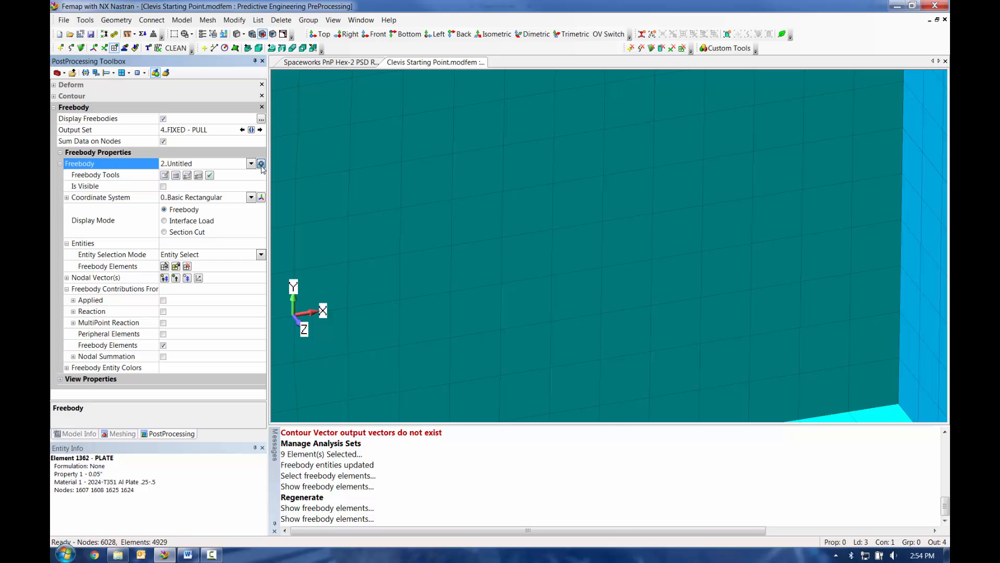
left_click(585, 363)
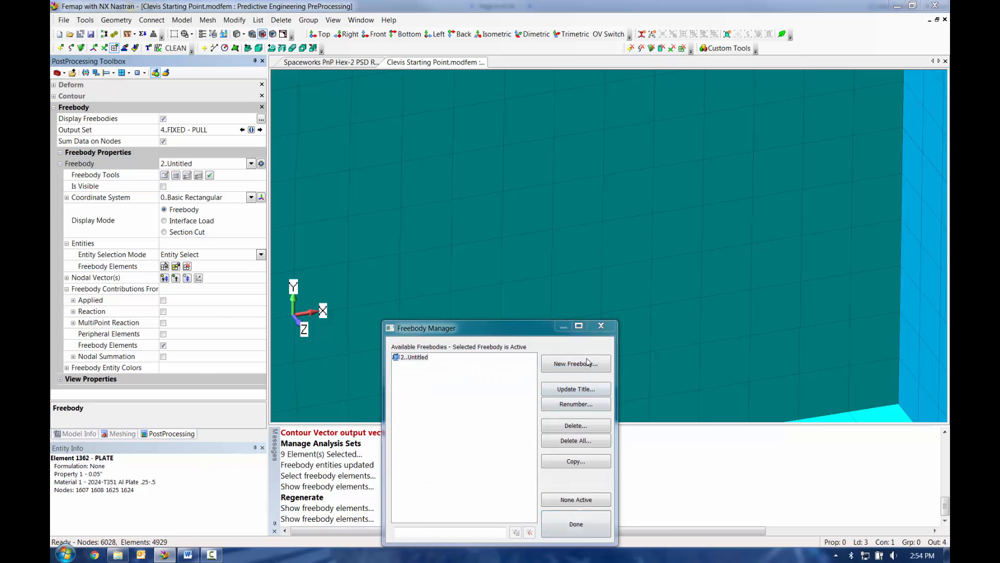
left_click_drag(549, 354, 524, 186)
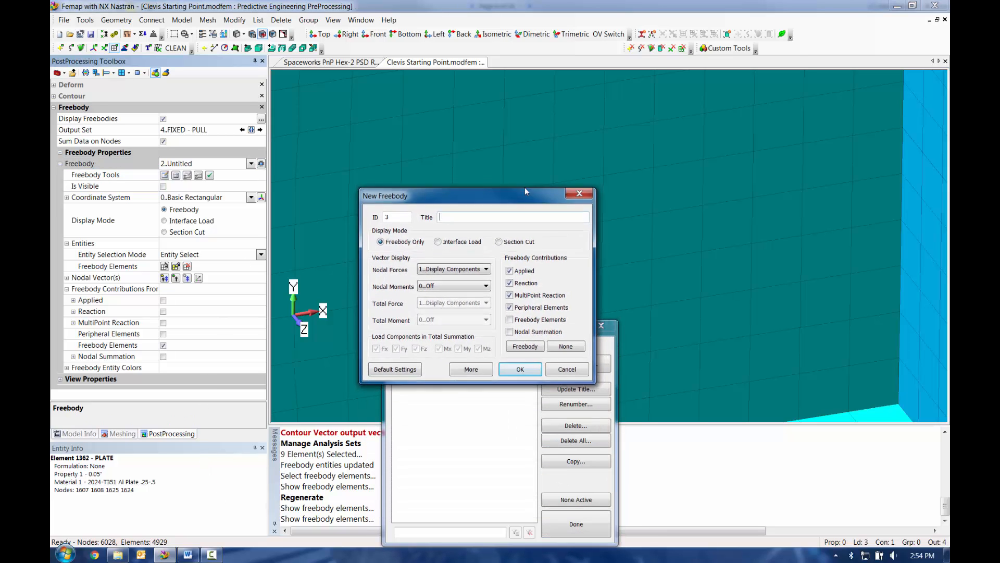
left_click(461, 236)
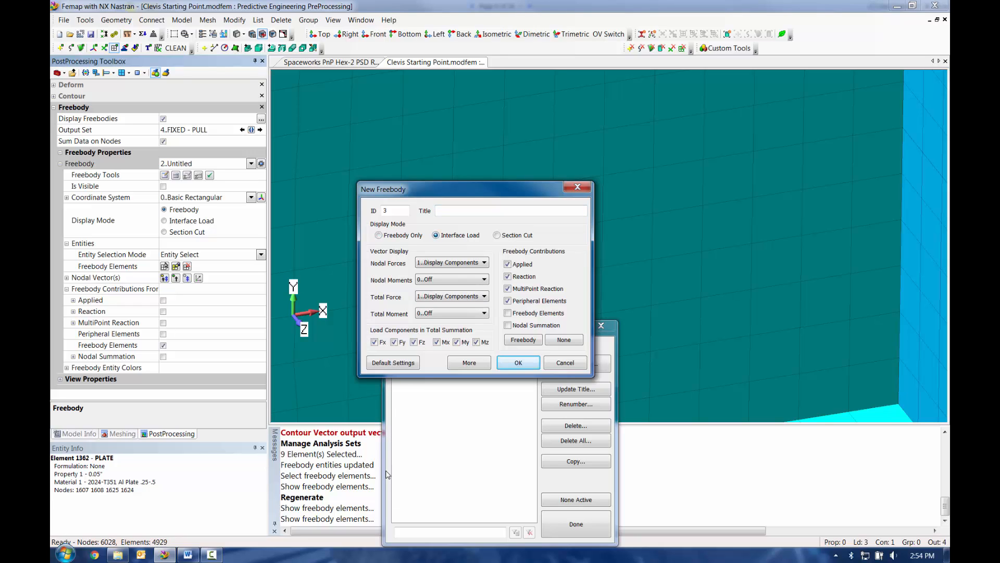
left_click(564, 339)
left_click(509, 313)
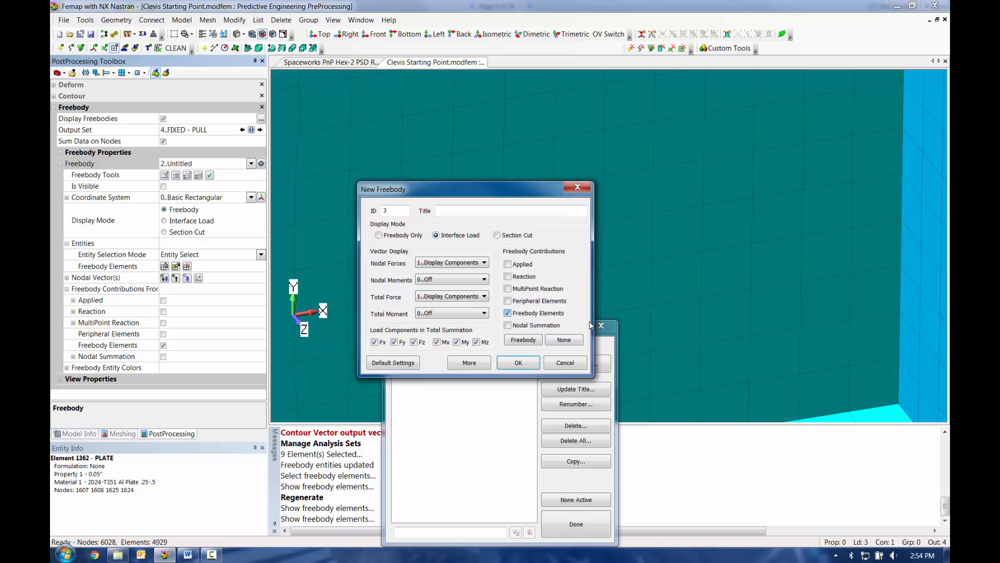
left_click(490, 208)
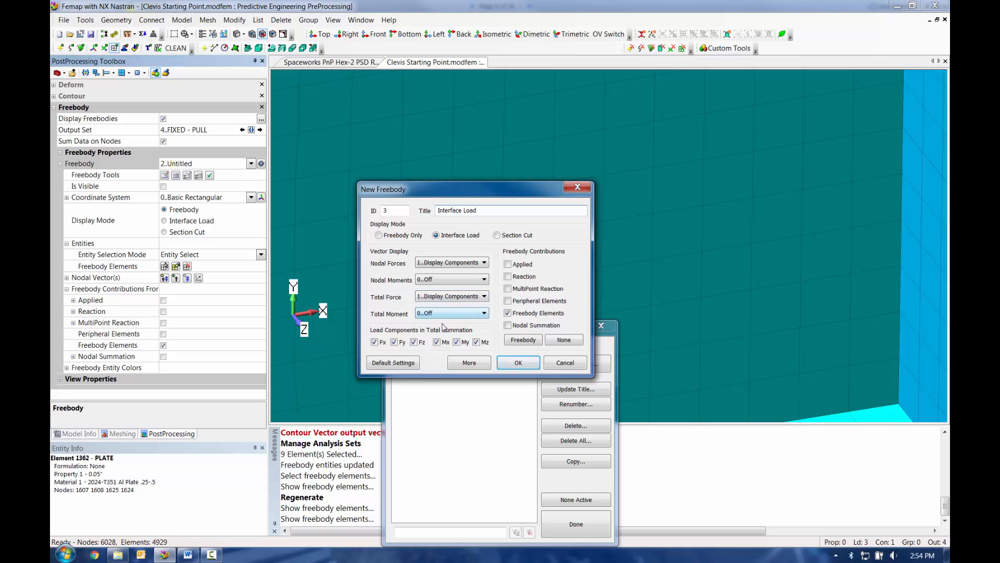
left_click(512, 364)
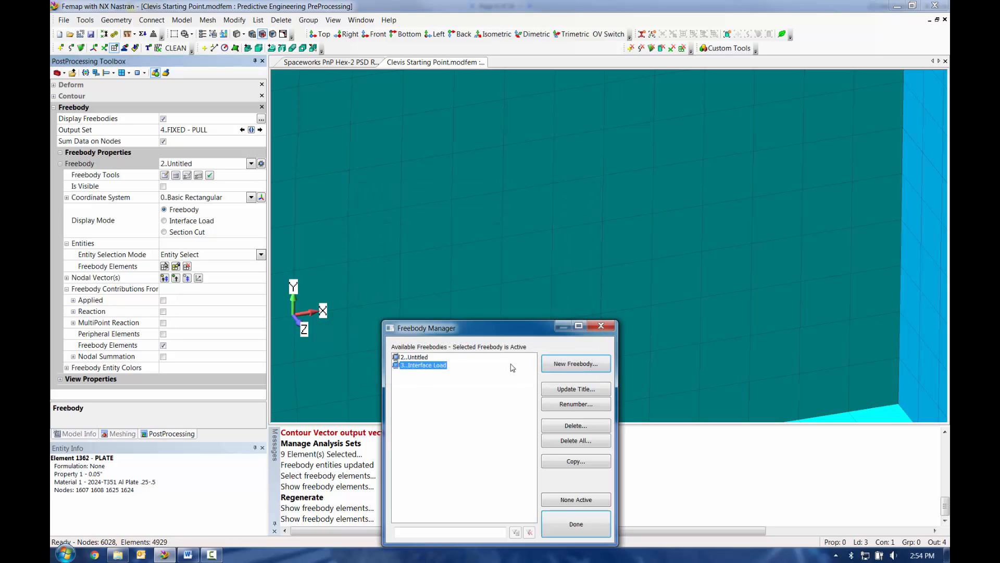
left_click(570, 524)
Assign the near clevis arm's elements from mid-length rightward into the body as freebody elements, highlighting them to check the selection
middle_click_drag(552, 331, 549, 188, "shift")
middle_click_drag(586, 321, 500, 353, "ctrl")
left_click(164, 266)
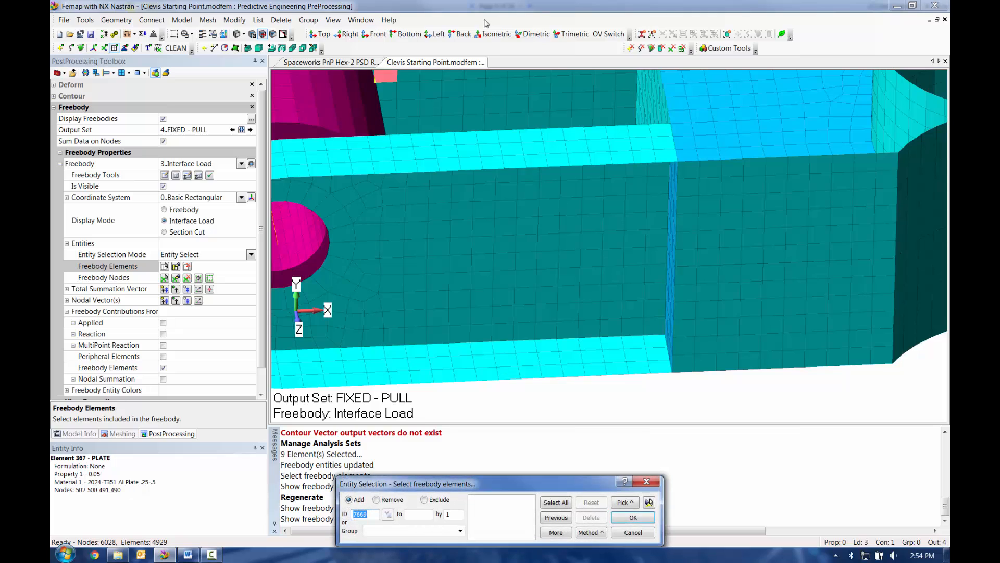
left_click(460, 34)
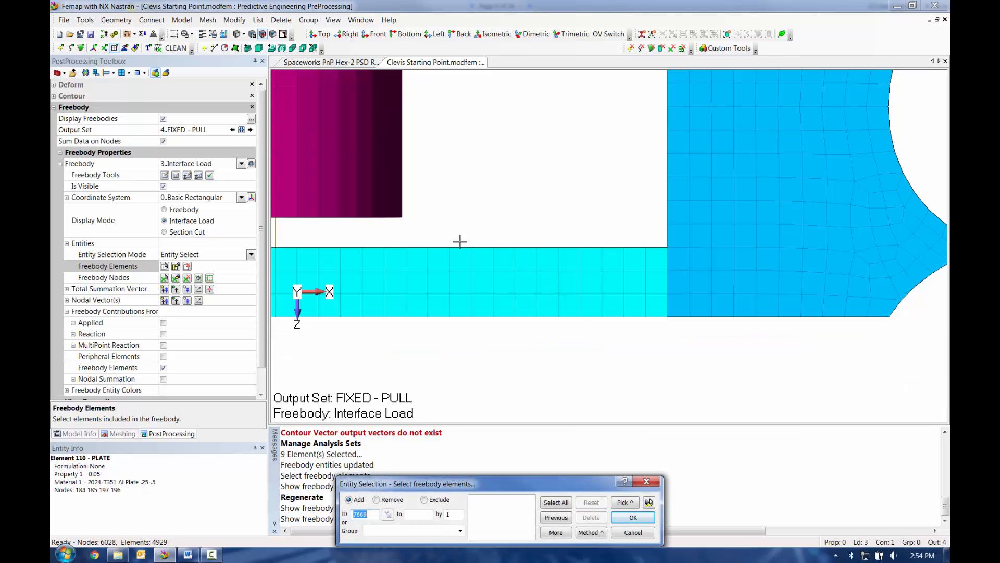
left_click_drag(460, 241, 527, 353)
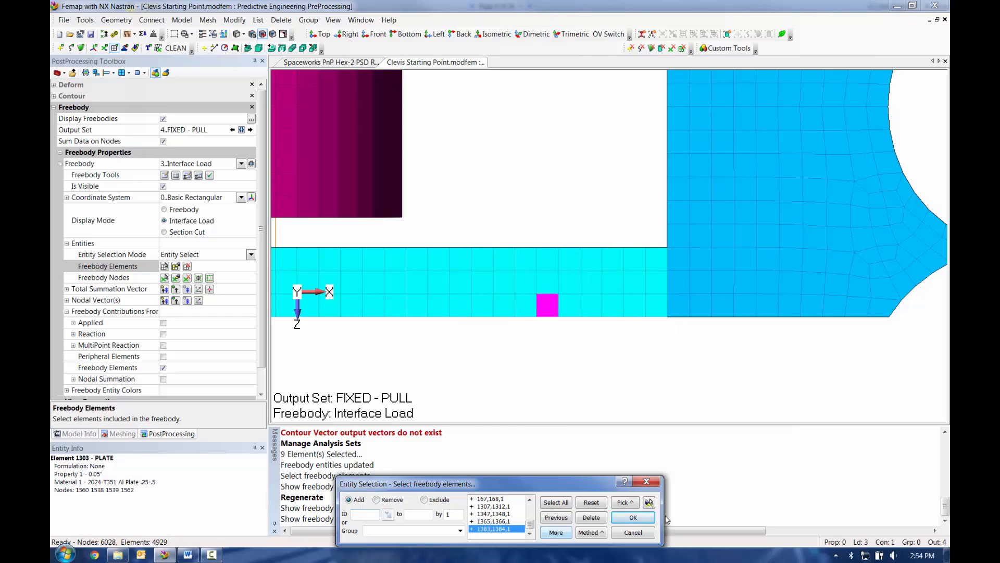
left_click(650, 502)
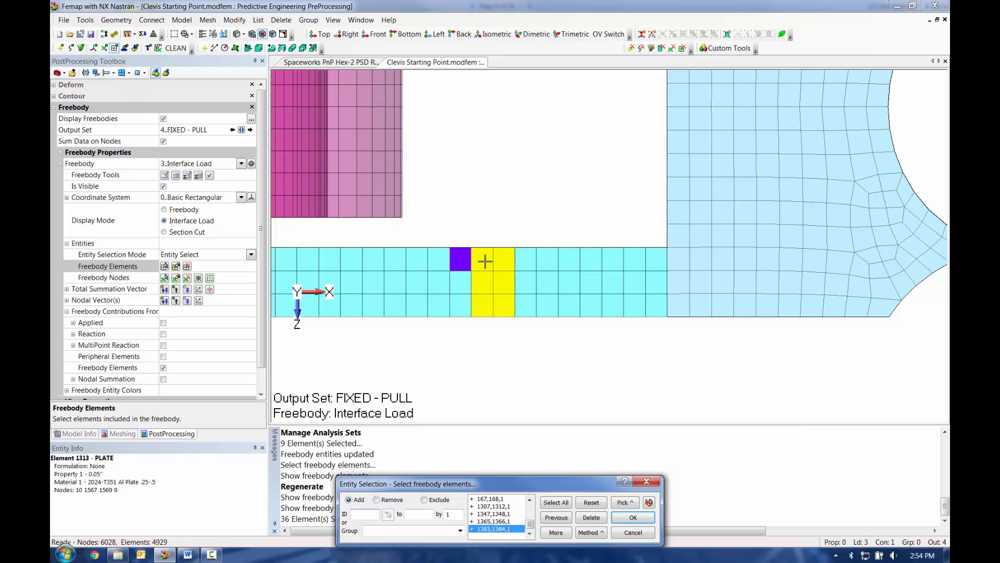
left_click_drag(484, 240, 846, 334)
left_click(649, 501)
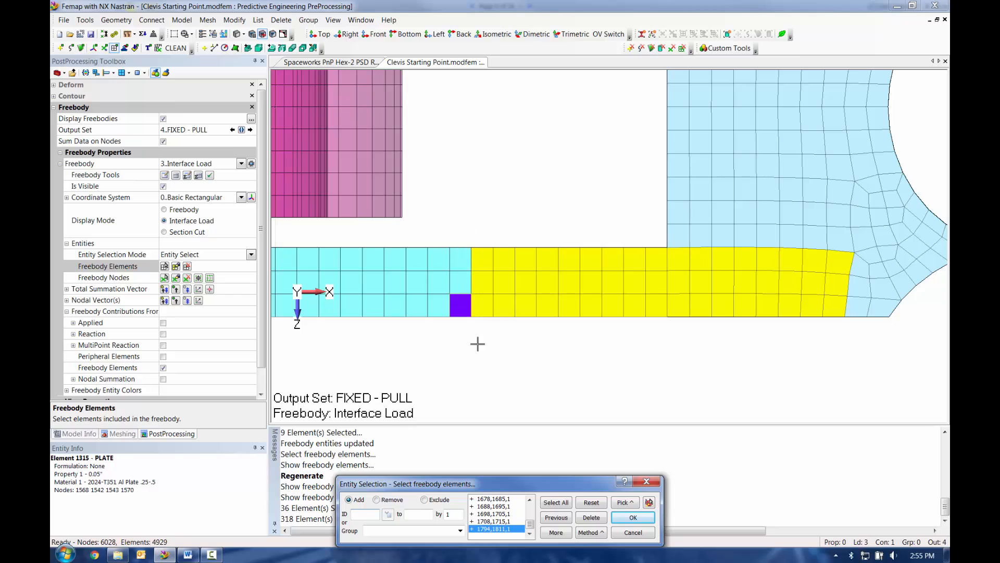
left_click(624, 521)
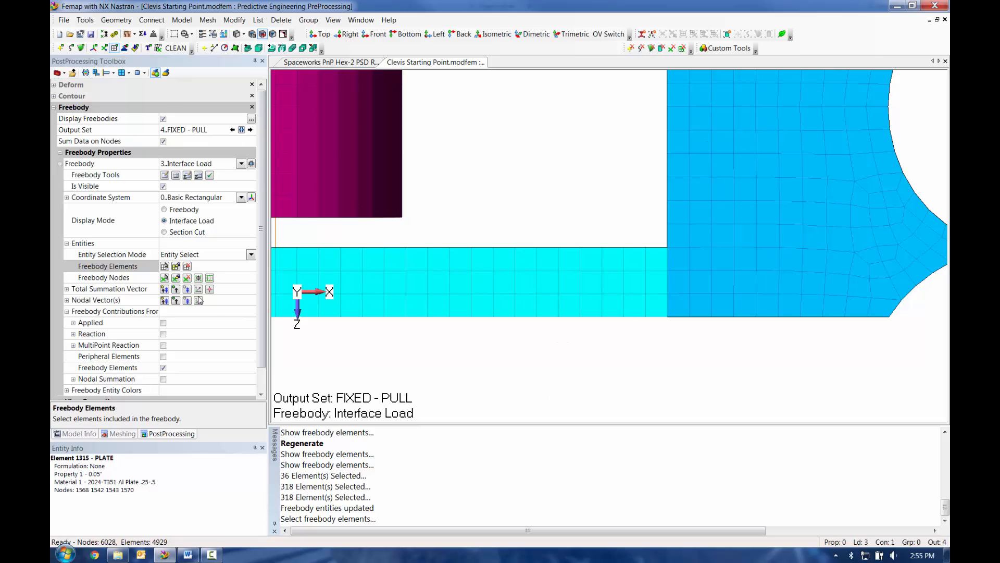
Assign the nodes along the cut edge of the arm elements as freebody nodes and auto-locate the total summation vector at their center
left_click(165, 278)
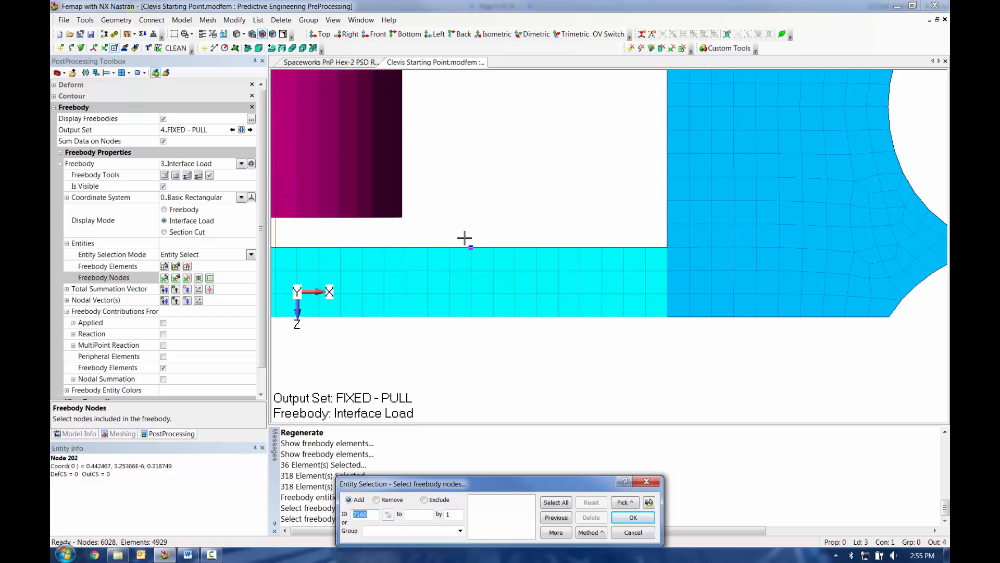
left_click_drag(463, 238, 478, 330)
middle_click_drag(493, 369, 503, 276)
left_click(651, 519)
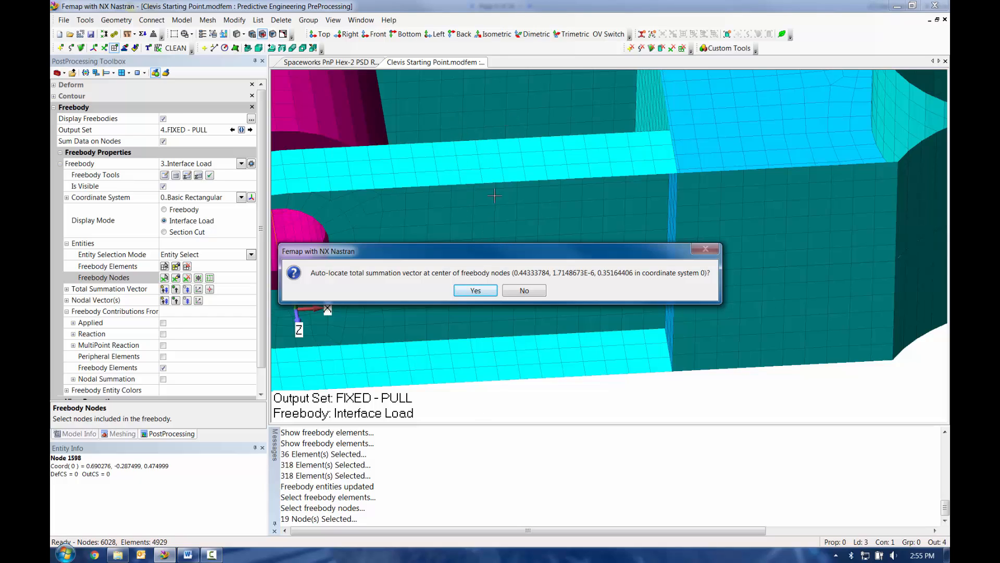
left_click(475, 291)
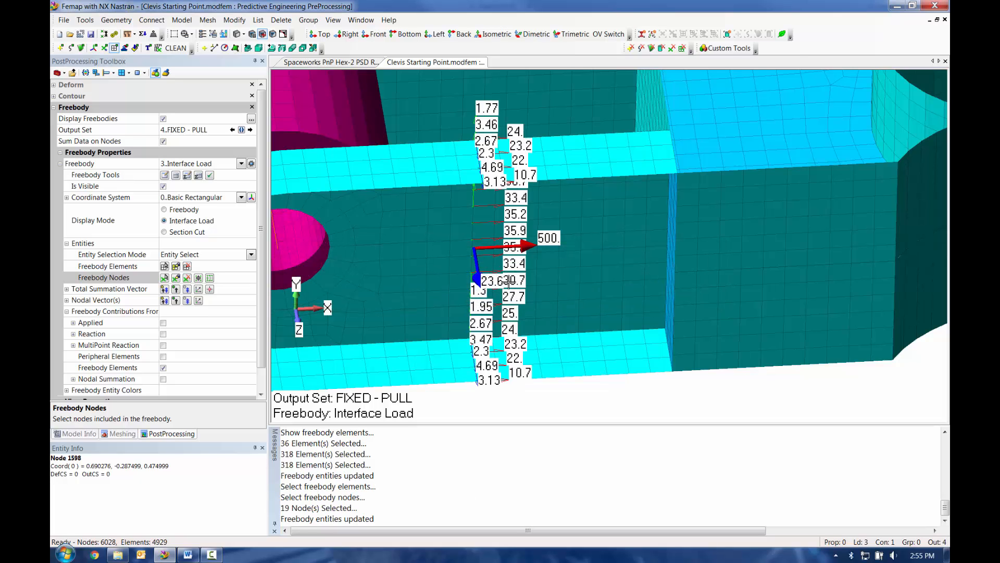
middle_click_drag(544, 264, 498, 163)
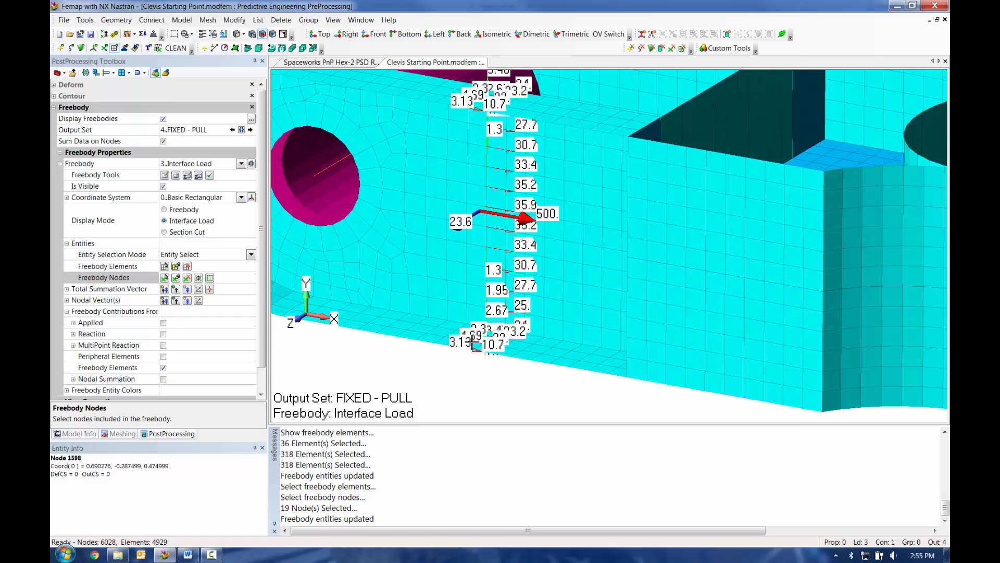
Highlight the Interface Load freebody's elements and its nodes to check what is included
left_click(176, 267)
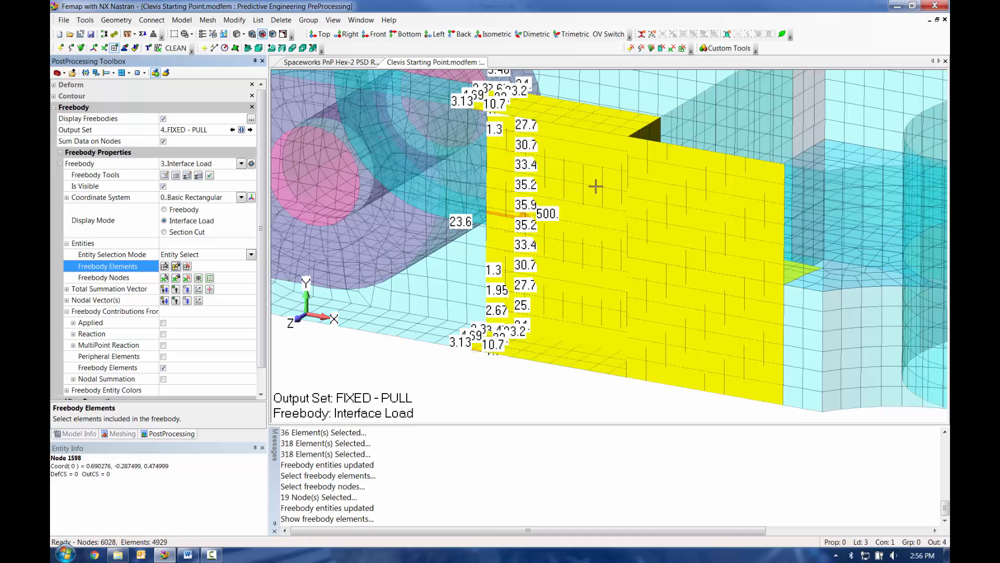
middle_click_drag(595, 186, 578, 218)
left_click(176, 277)
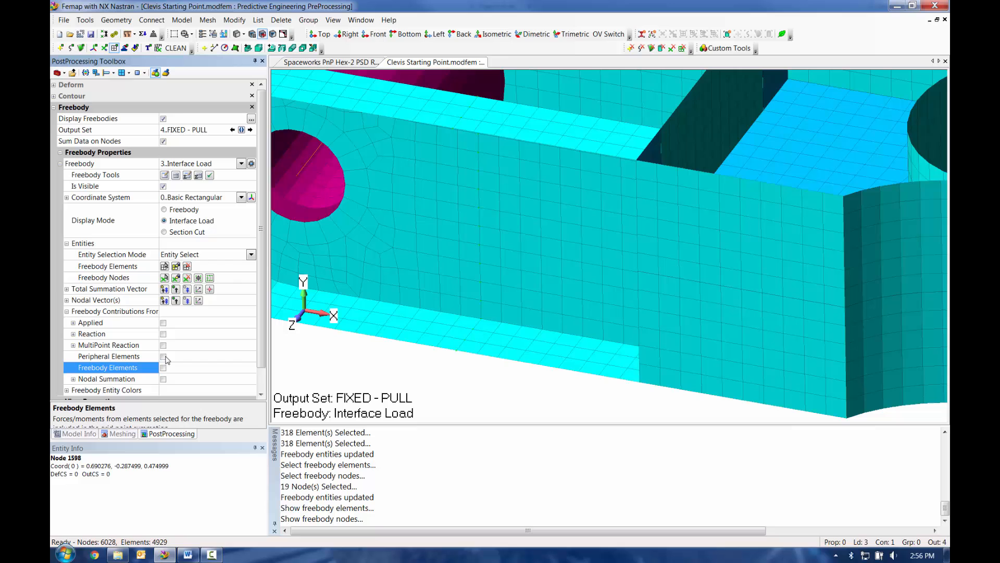
Switch the Interface Load contribution from Freebody Elements to Peripheral Elements and turn off that freebody's visibility
left_click(163, 356)
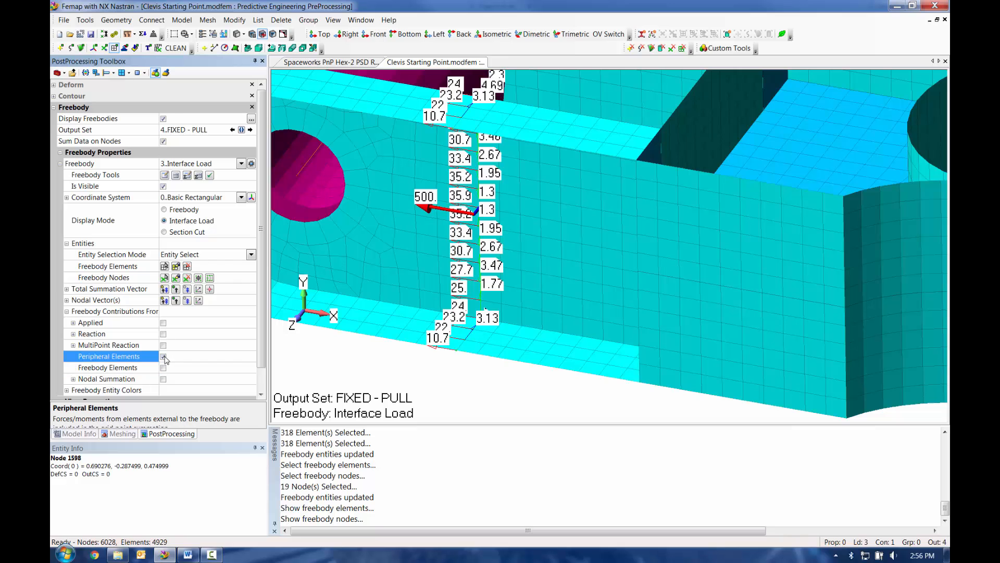
middle_click_drag(502, 261, 597, 196)
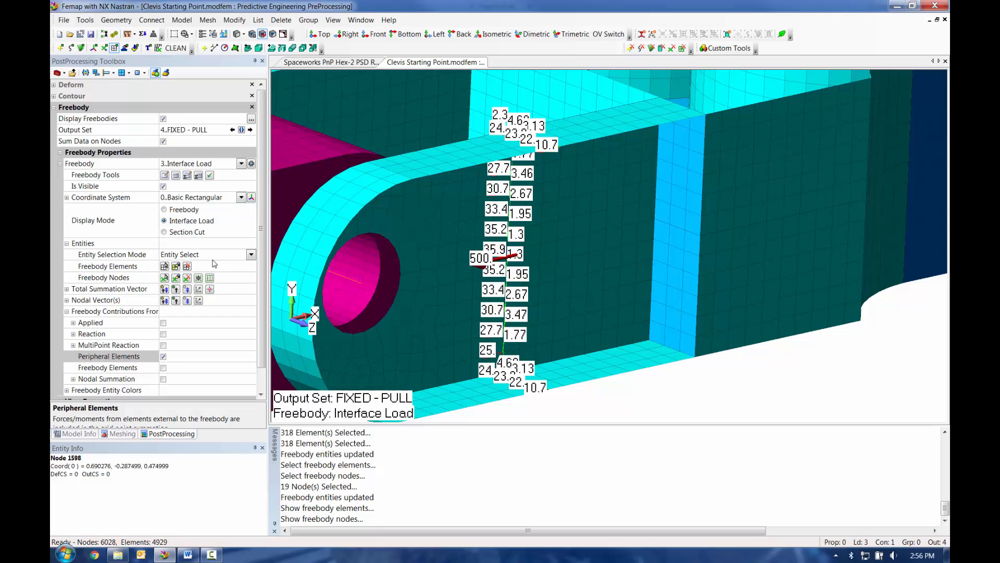
left_click(163, 187)
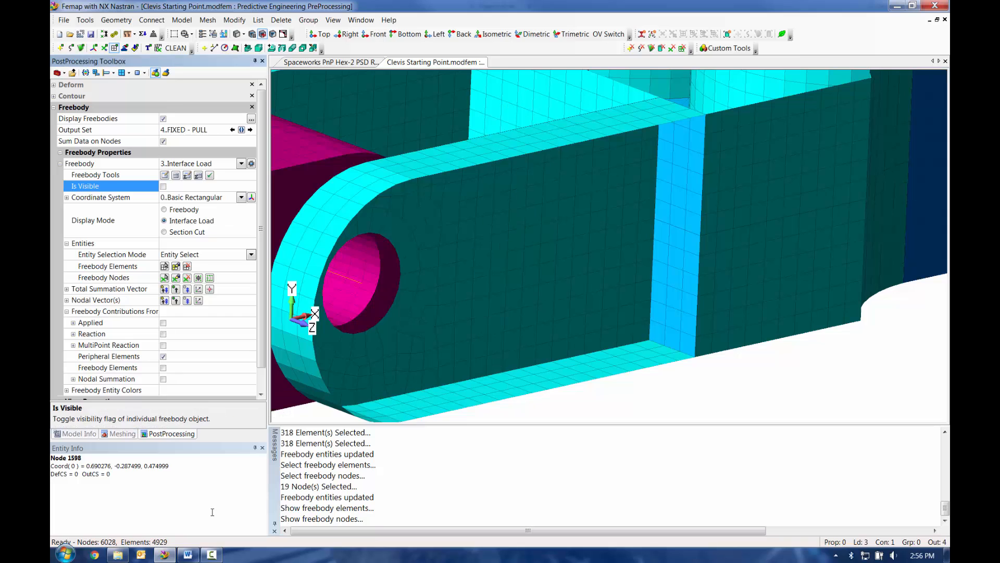
Set up new freebody 4 titled Section Cut, in Section Cut display mode with Freebody Elements as its only contribution
left_click(252, 163)
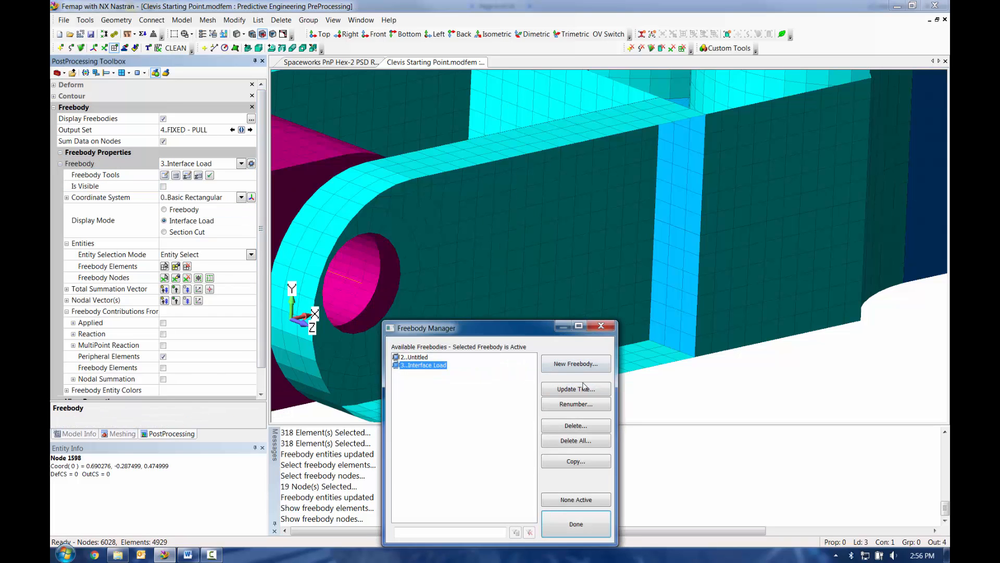
left_click(572, 359)
left_click(523, 405)
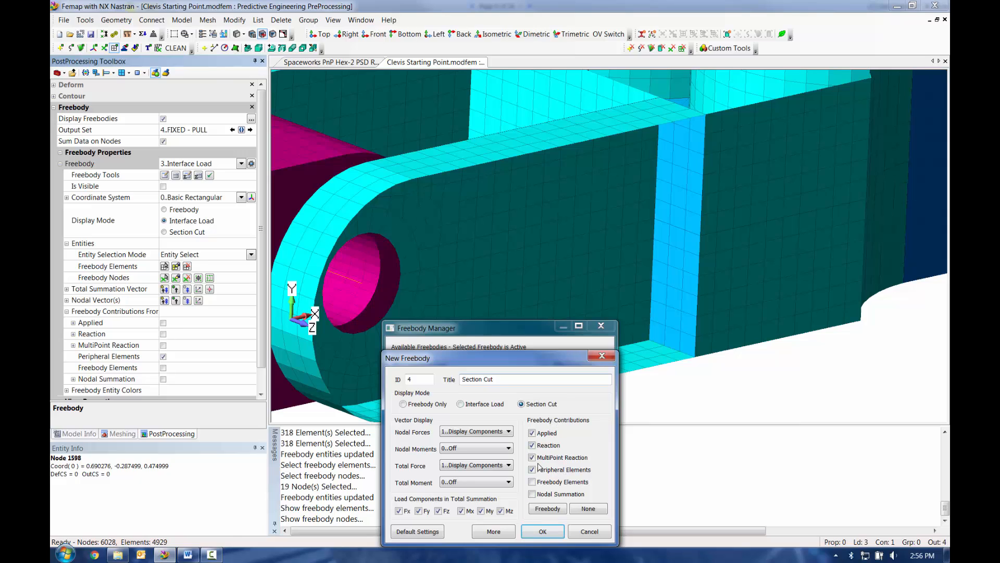
left_click(591, 509)
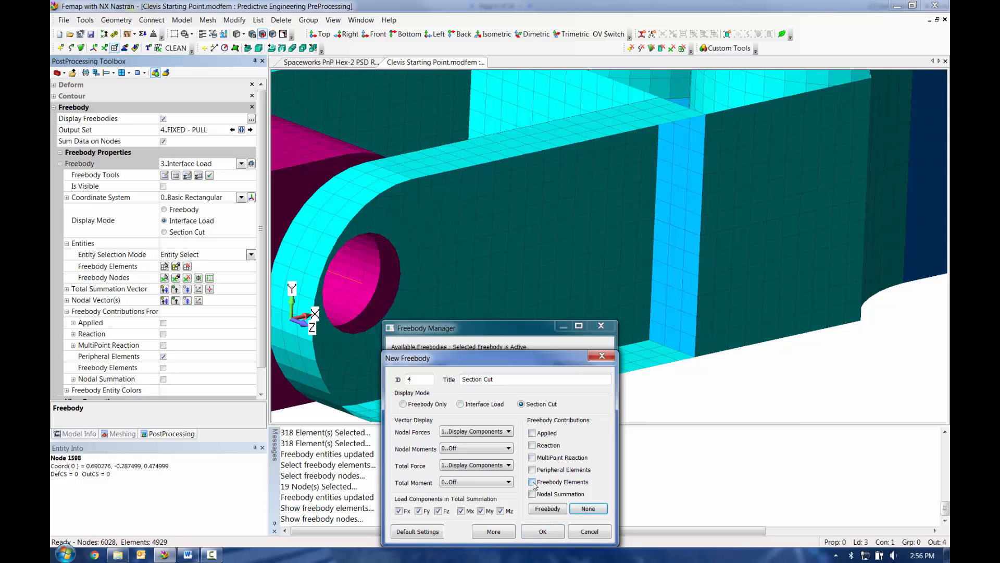
left_click(532, 482)
Turn off nodal forces, display total force and total moment as components, and create the Section Cut freebody
left_click(454, 431)
left_click(471, 440)
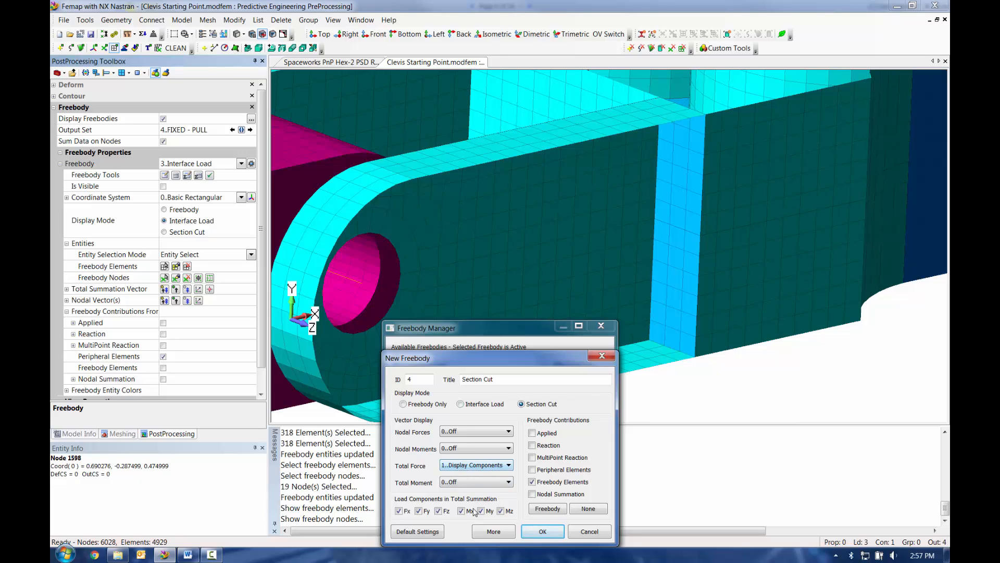
left_click(470, 482)
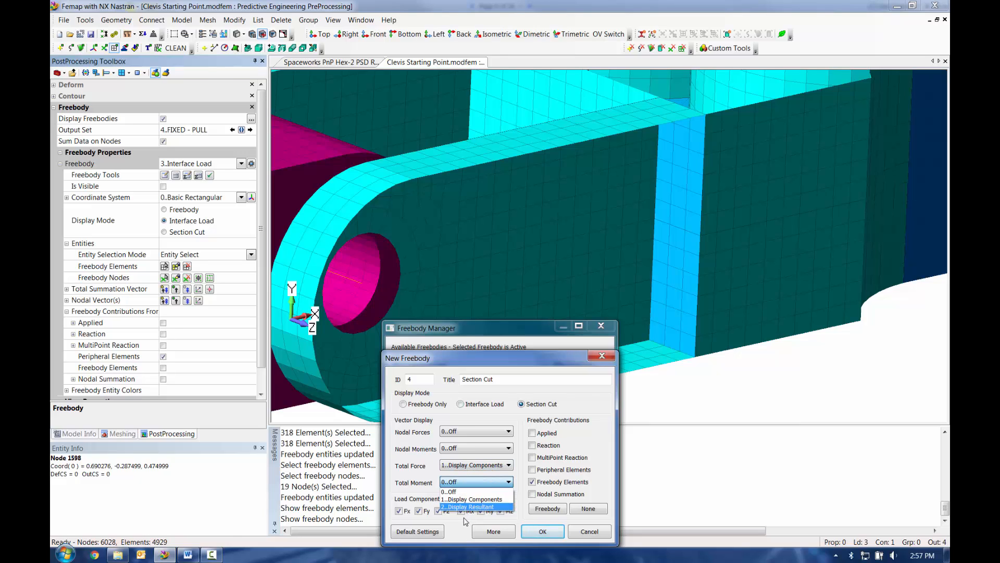
left_click(467, 499)
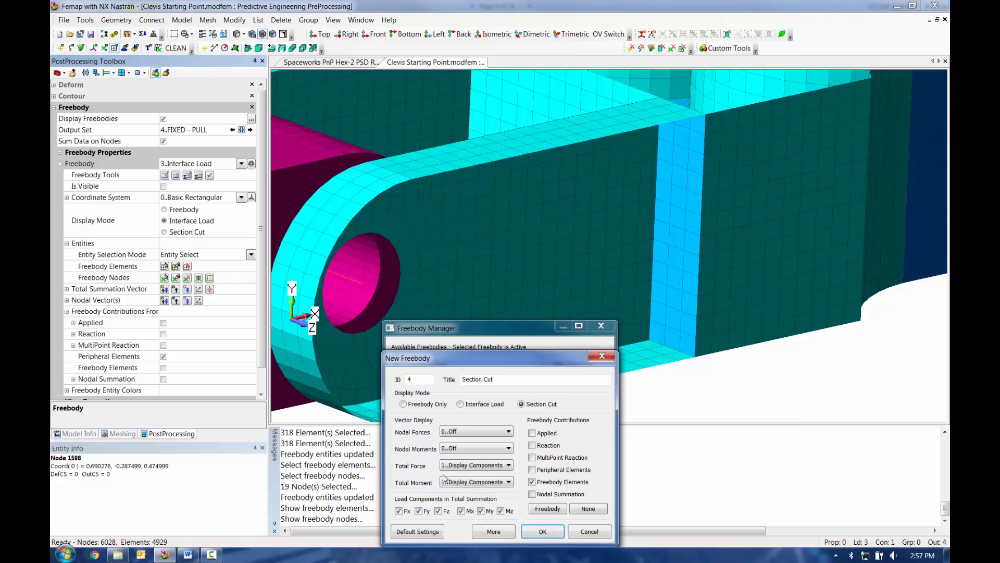
left_click(476, 465)
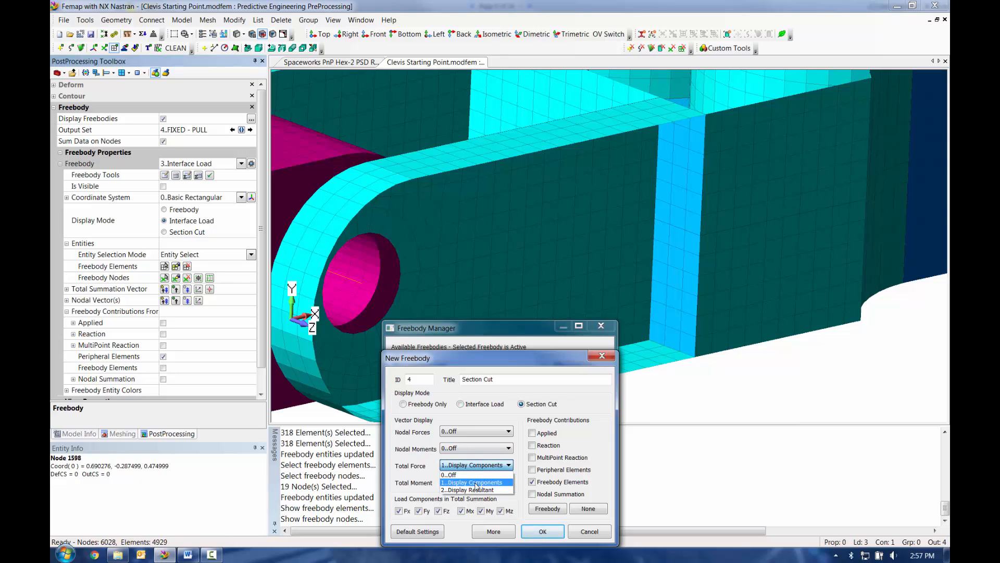
left_click(482, 482)
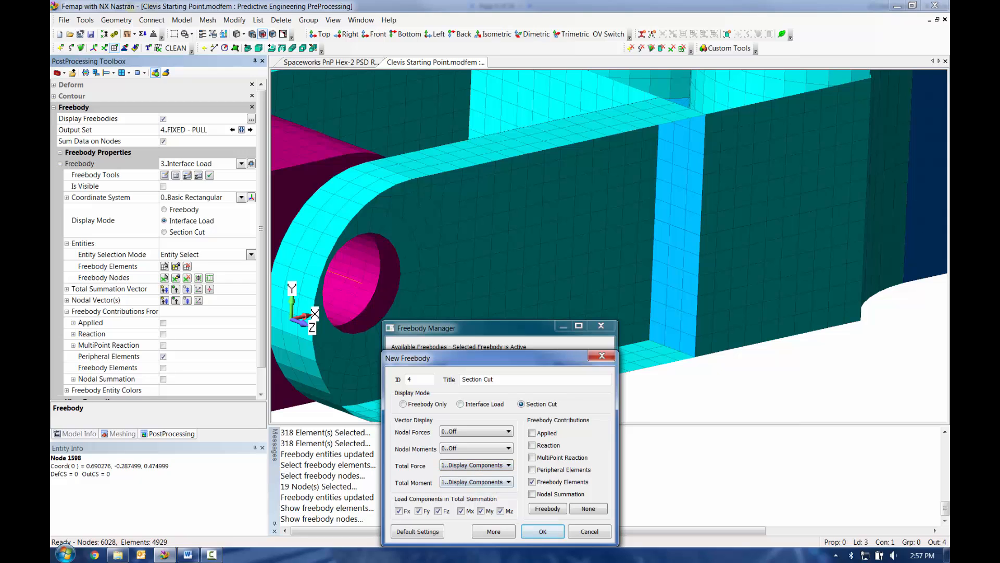
left_click(562, 531)
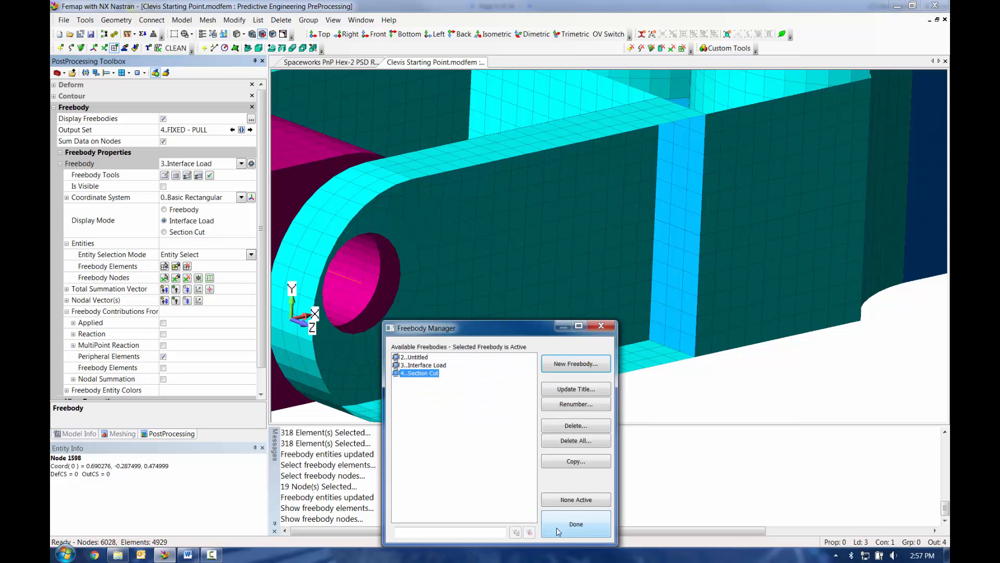
left_click(568, 531)
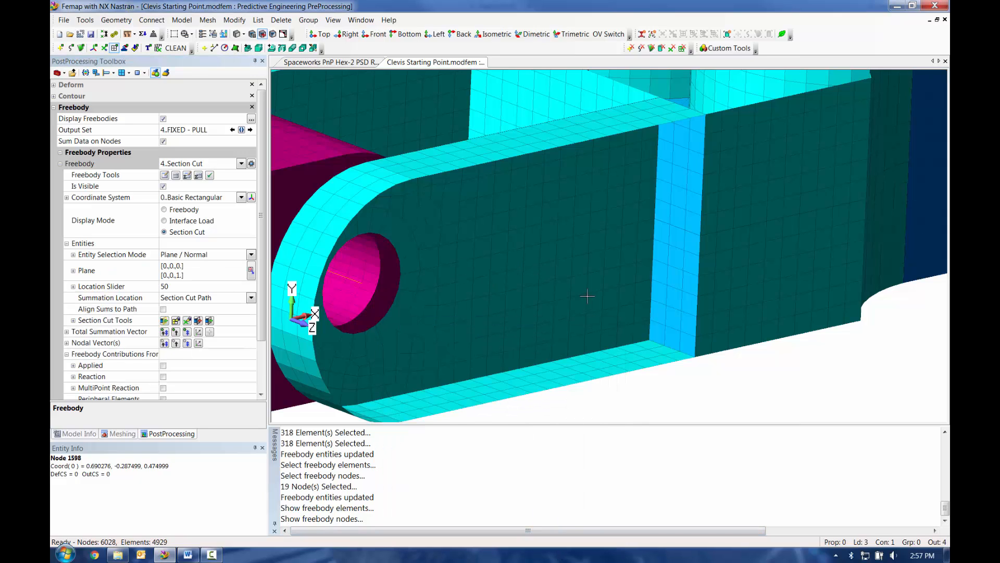
Define the section cut plane's normal from node 202 as base to node 188 as tip on the near clevis arm, and preview it
middle_click_drag(606, 317, 557, 290)
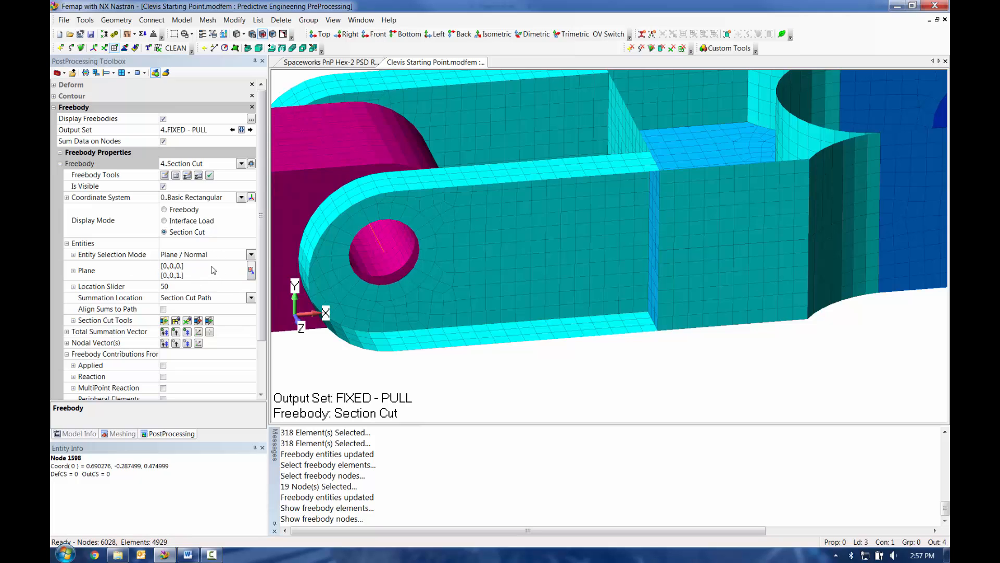
left_click(251, 272)
scroll(541, 249, "up", 3)
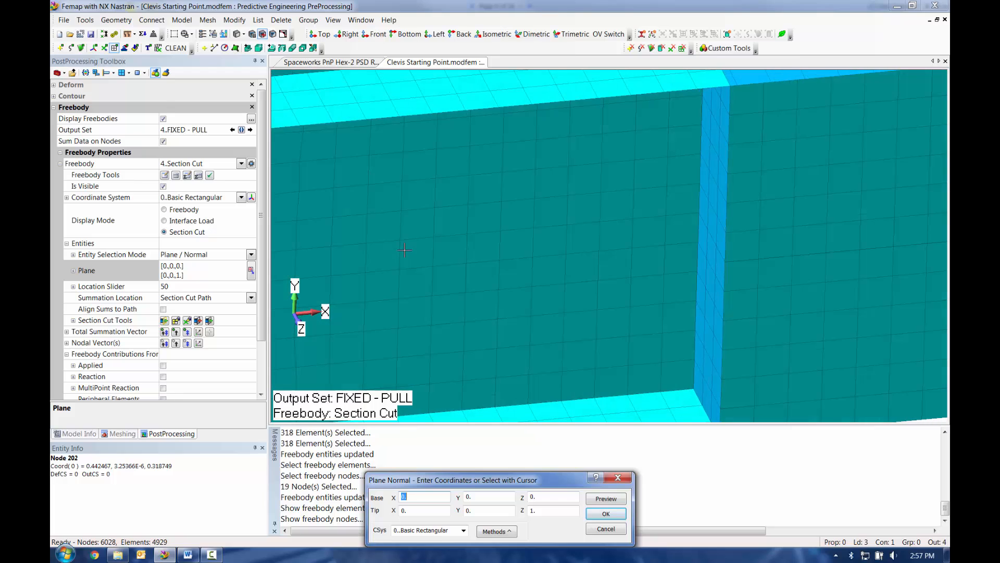
left_click(400, 240)
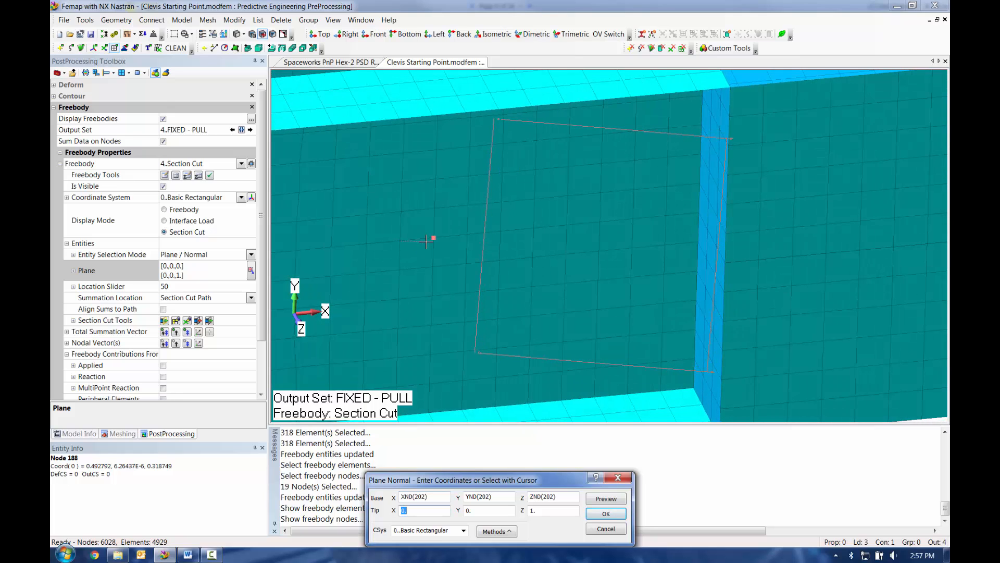
left_click(528, 403)
left_click(625, 501)
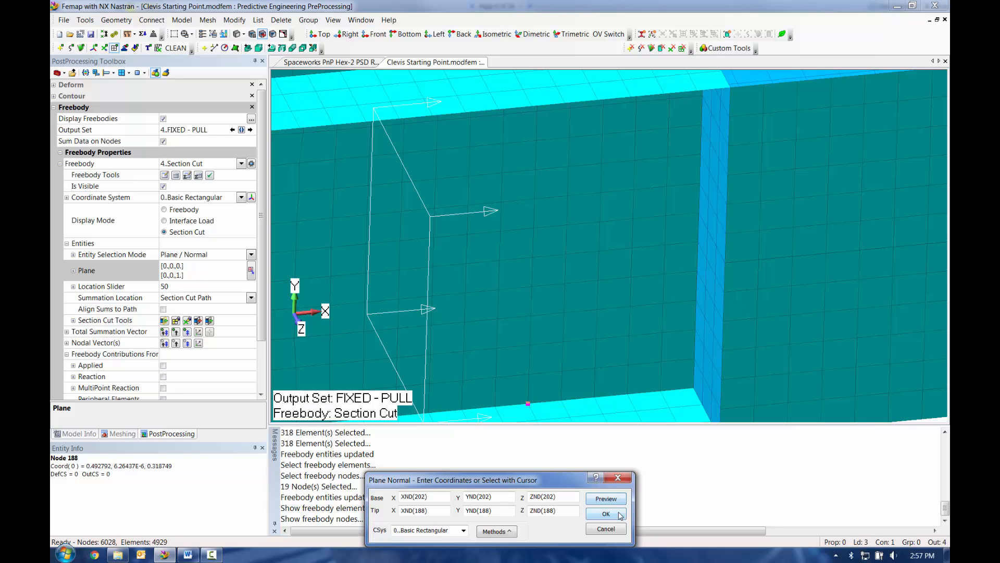
Define the section cut plane with its normal running from base node 202 to tip node 188
left_click(618, 512)
scroll(495, 280, "down", 3)
scroll(496, 280, "down", 3)
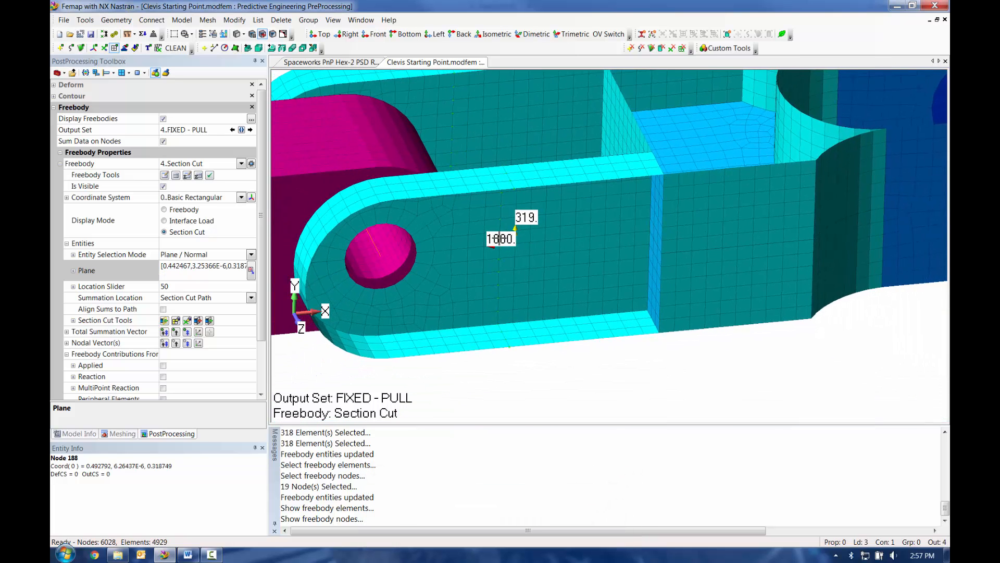
mouse_move(573, 257)
middle_mouse_down()
mouse_move(570, 281)
mouse_move(562, 219)
mouse_move(587, 250)
middle_mouse_up()
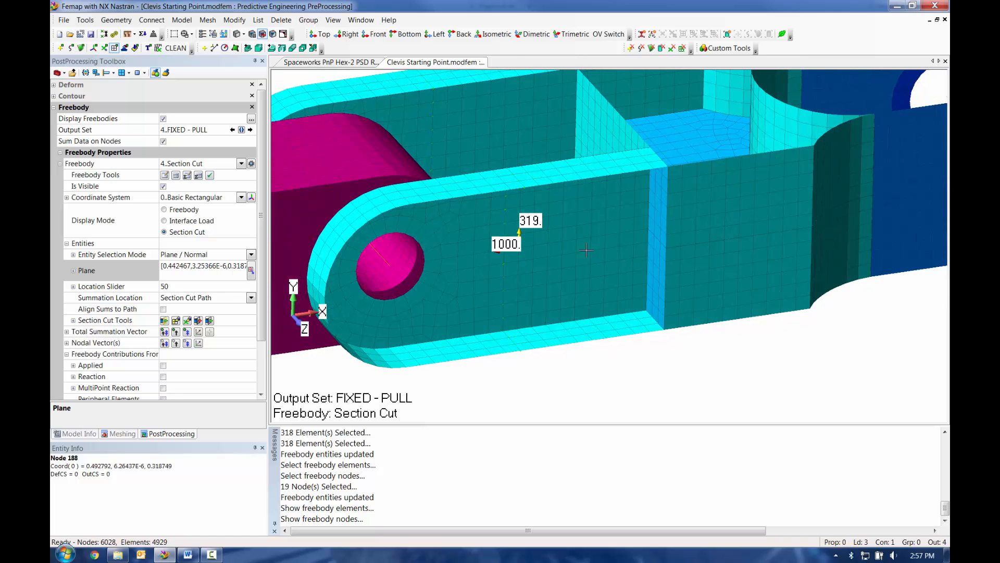
Highlight the section cut's contributing elements and nodes, examine the cut through both clevis arms, and clear the highlighting
left_click(176, 321)
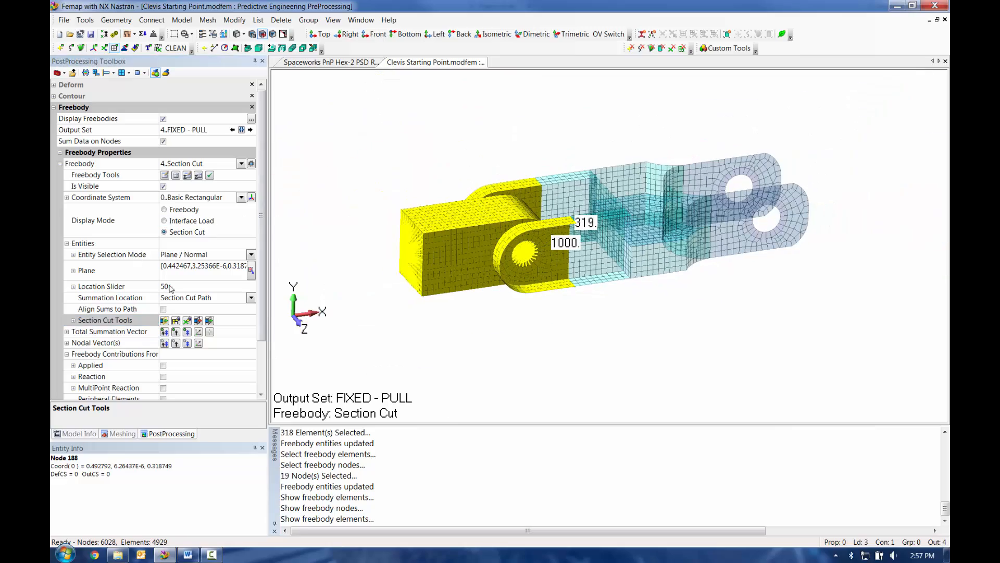
left_click(187, 320)
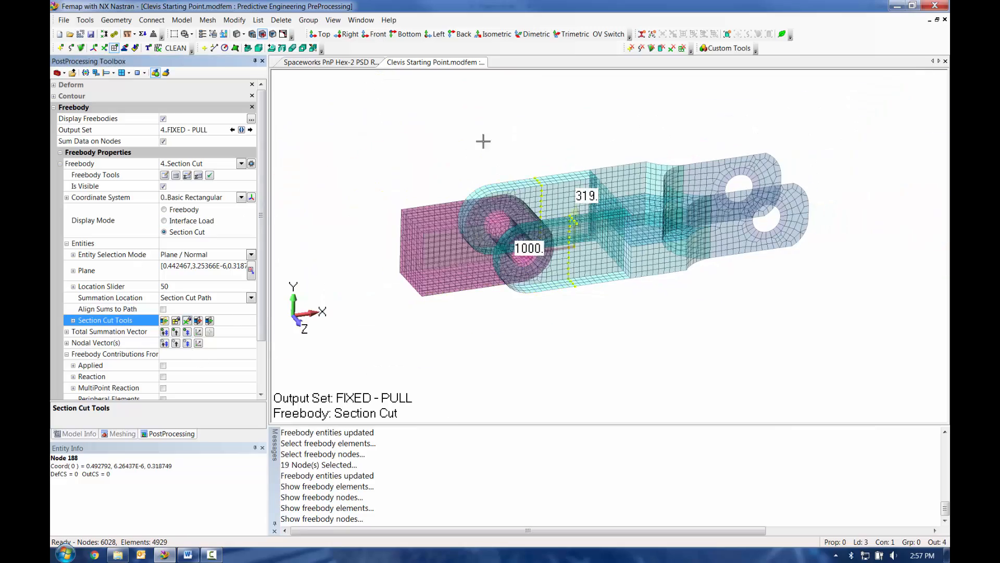
scroll(491, 264, "up", 5)
middle_click_drag(493, 264, 449, 192)
scroll(448, 192, "down", 4)
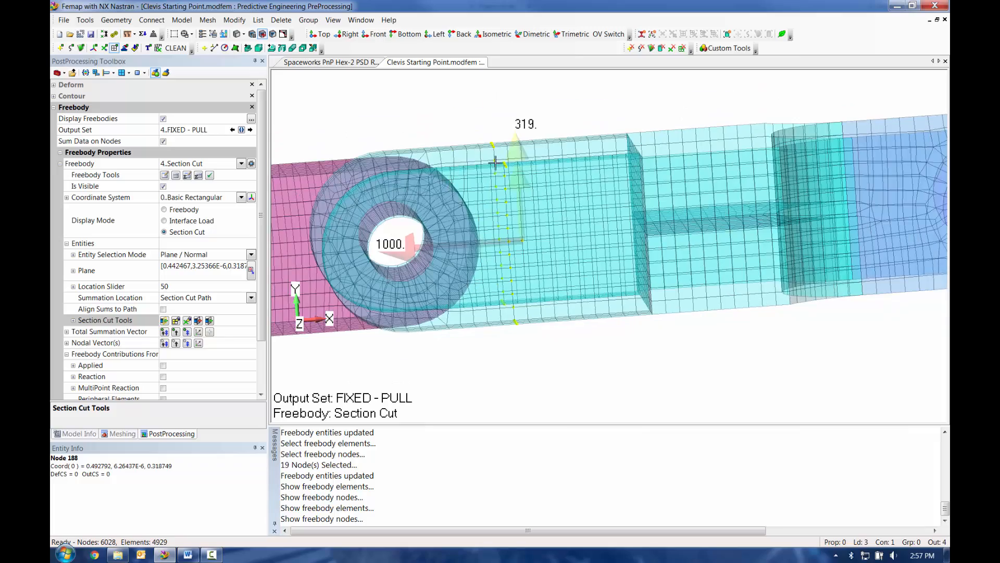
middle_click_drag(516, 184, 412, 307)
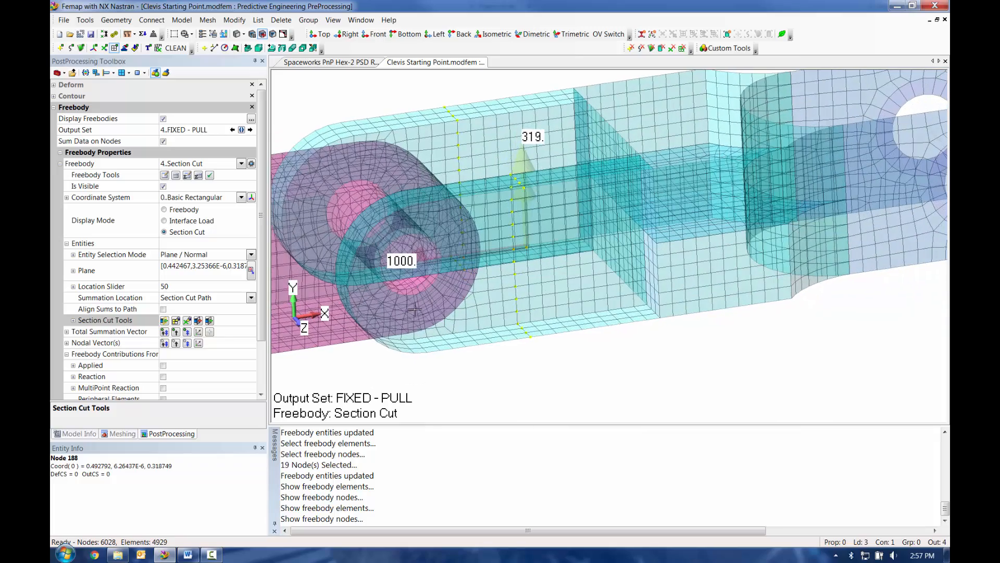
left_click(167, 327)
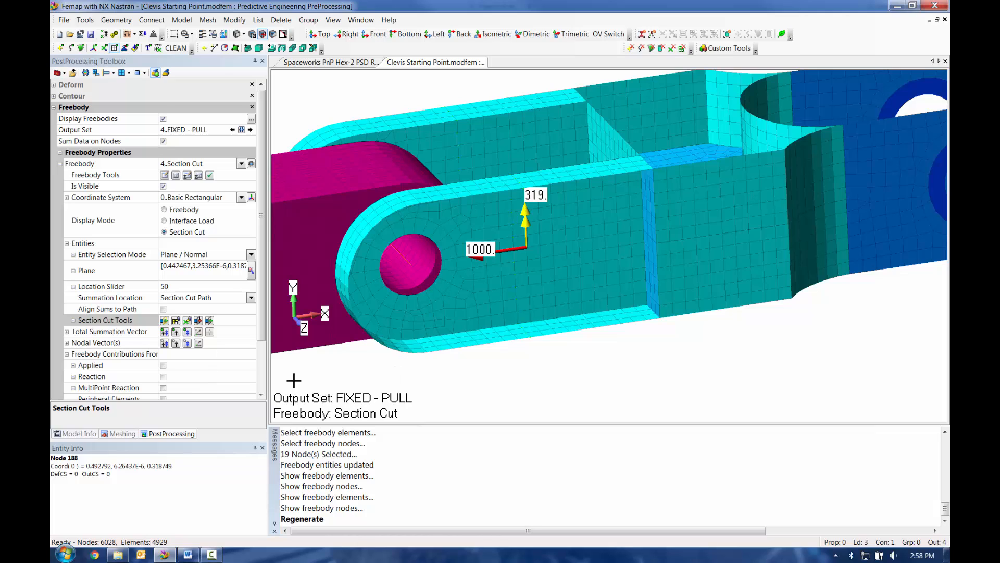
Set the section cut's summation location to Freebody Node Centroid
left_click(251, 299)
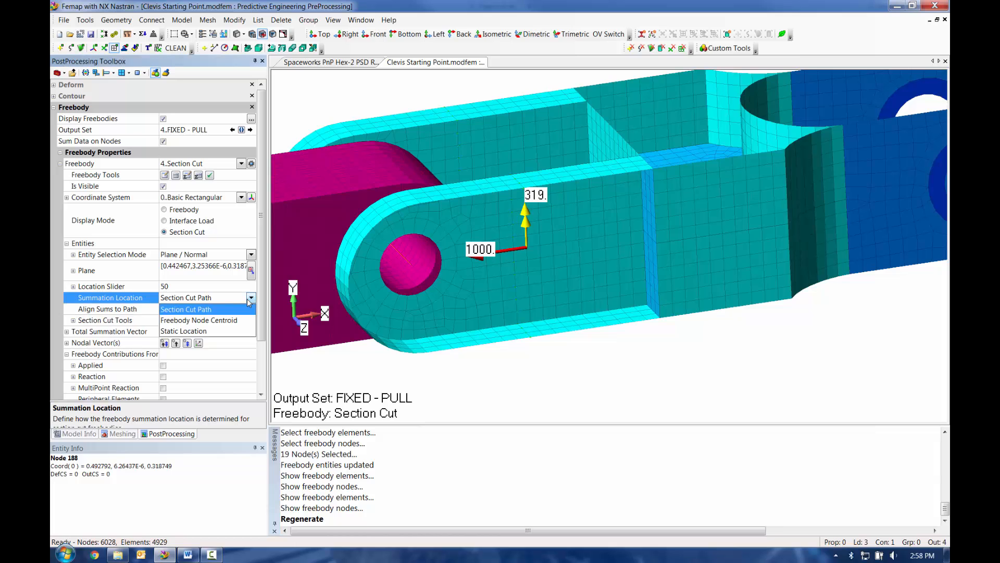
left_click(207, 318)
middle_click_drag(599, 177, 538, 272)
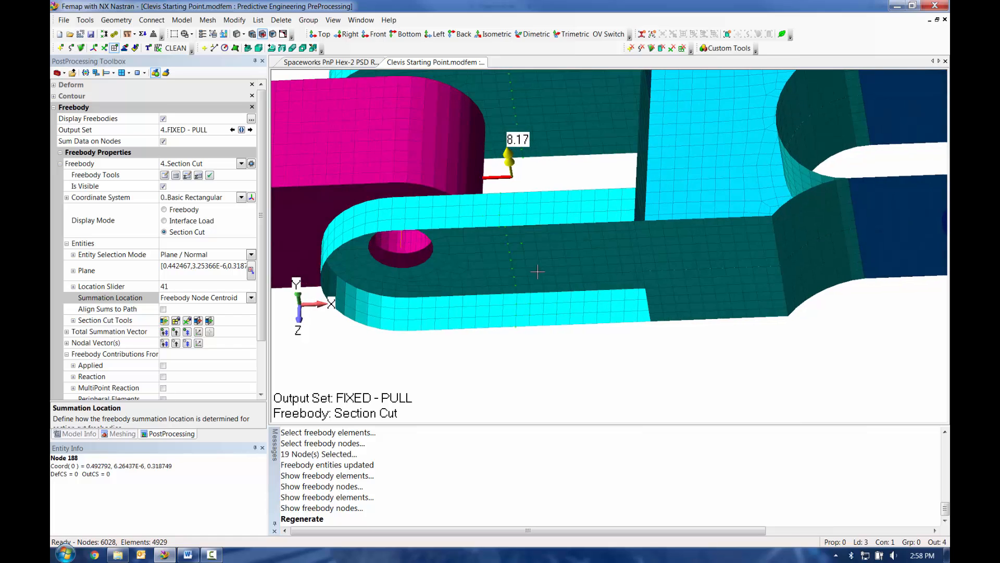
Slide the section cut along the clevis arms to location 45
left_click(183, 287)
left_click_drag(210, 289, 222, 291)
left_click_drag(218, 288, 212, 289)
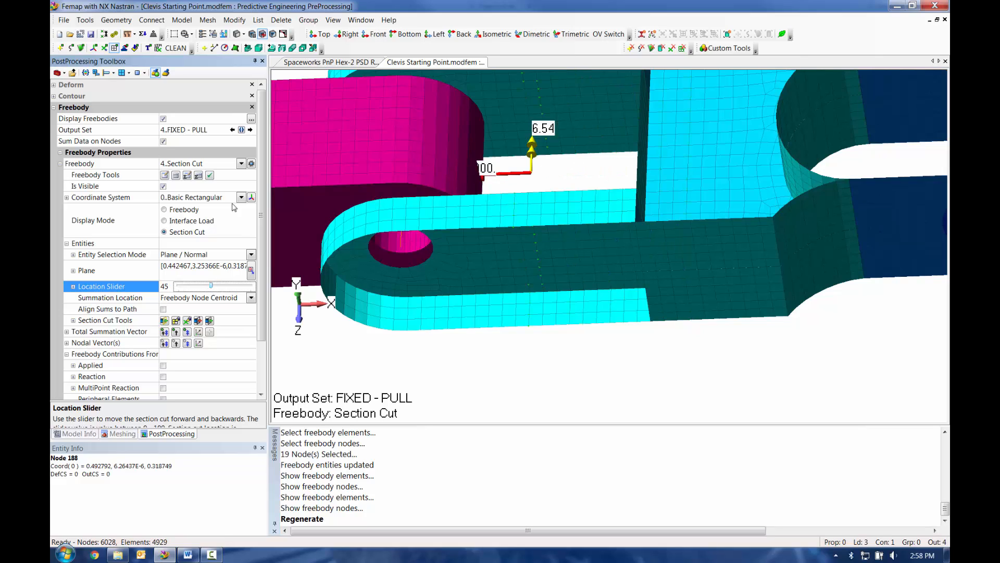
Advance the freebody output set to FIXED - SIDE LOAD and examine the section cut's force and moment vectors
left_click(250, 130)
left_click(251, 129)
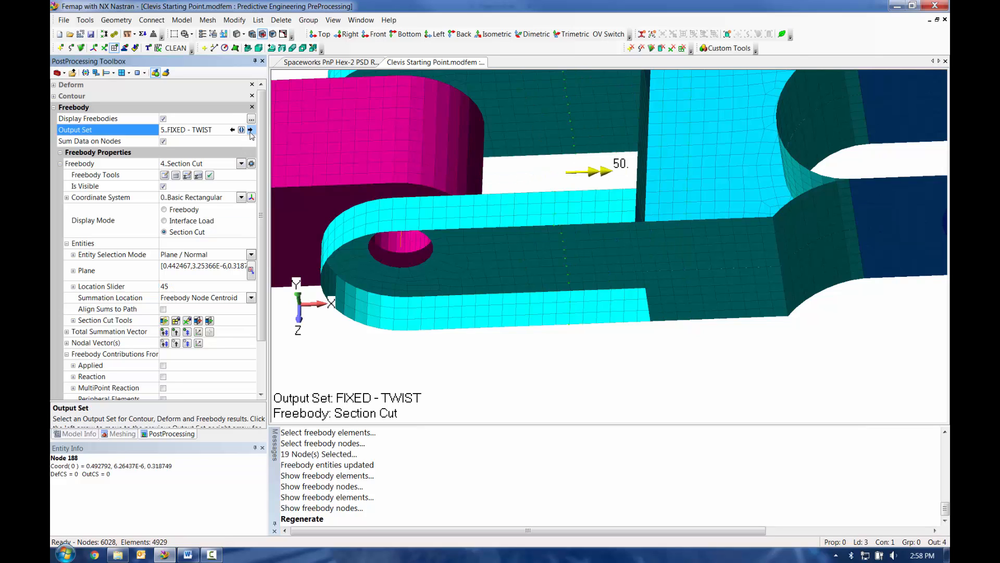
middle_click_drag(507, 179, 575, 231)
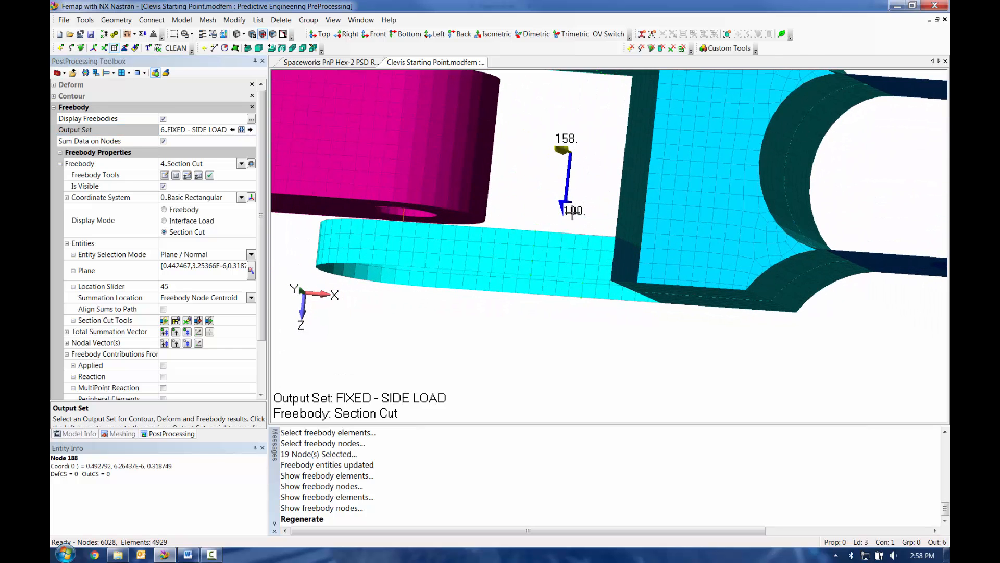
Slide the section cut to location 47 and inspect the side load vectors around the clevis
left_click(182, 286)
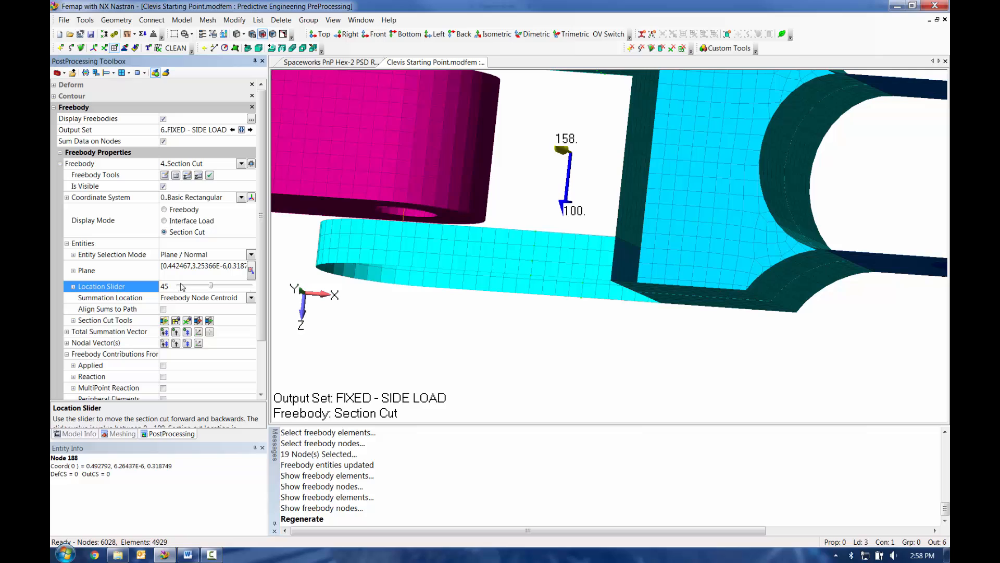
left_click(219, 288)
mouse_move(219, 289)
left_mouse_down()
mouse_move(241, 286)
mouse_move(212, 286)
left_mouse_up()
scroll(373, 246, "down", 4)
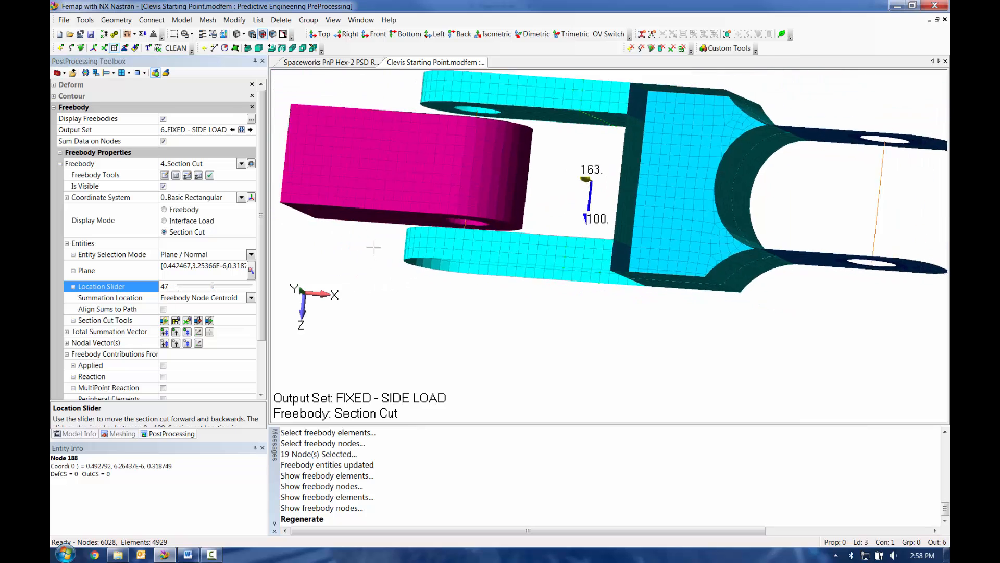
middle_click_drag(375, 268, 384, 208)
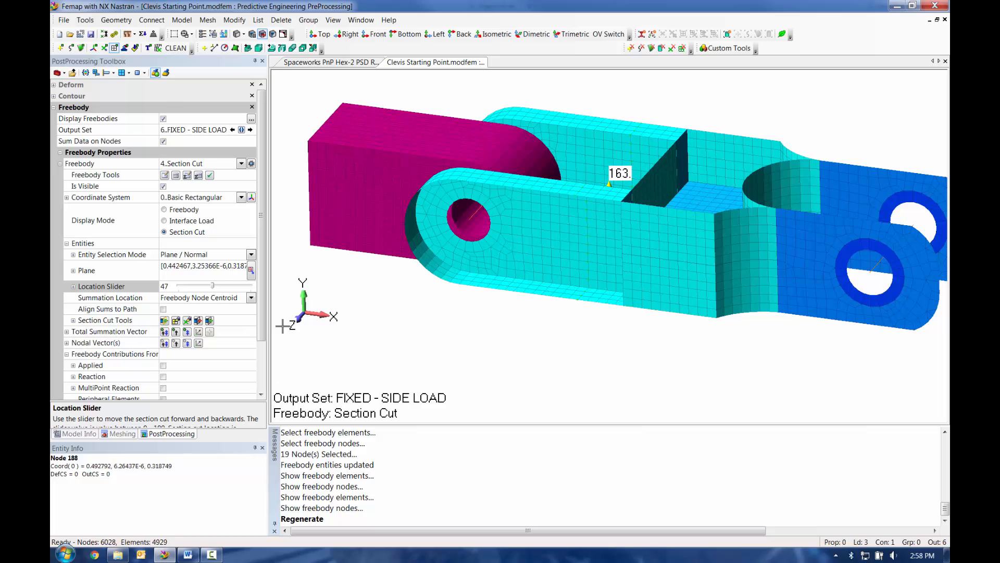
middle_click_drag(488, 242, 545, 348, "ctrl")
Open the freebody view properties and set the node marker symbol size to 4 with markers shown
left_click(61, 163)
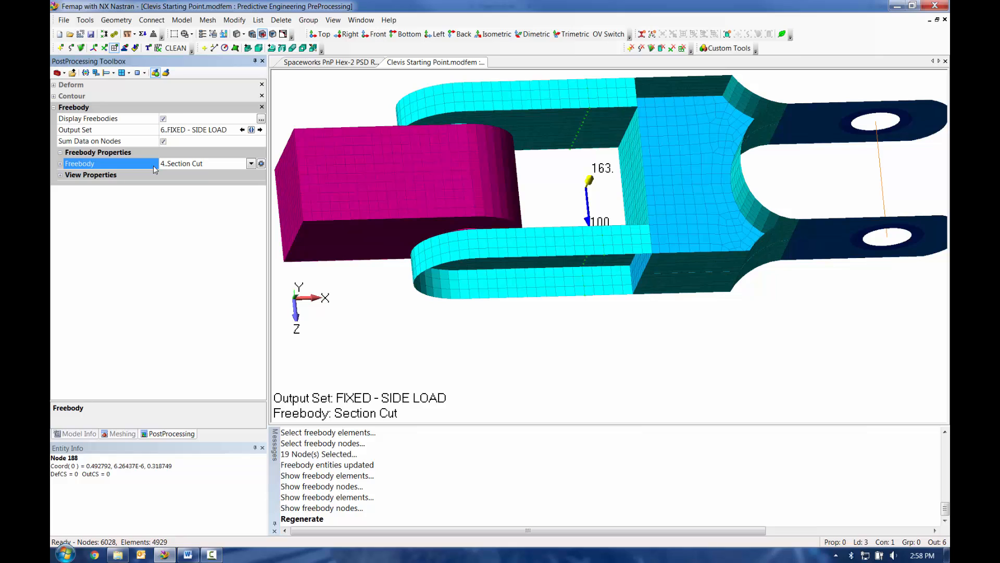
left_click(60, 175)
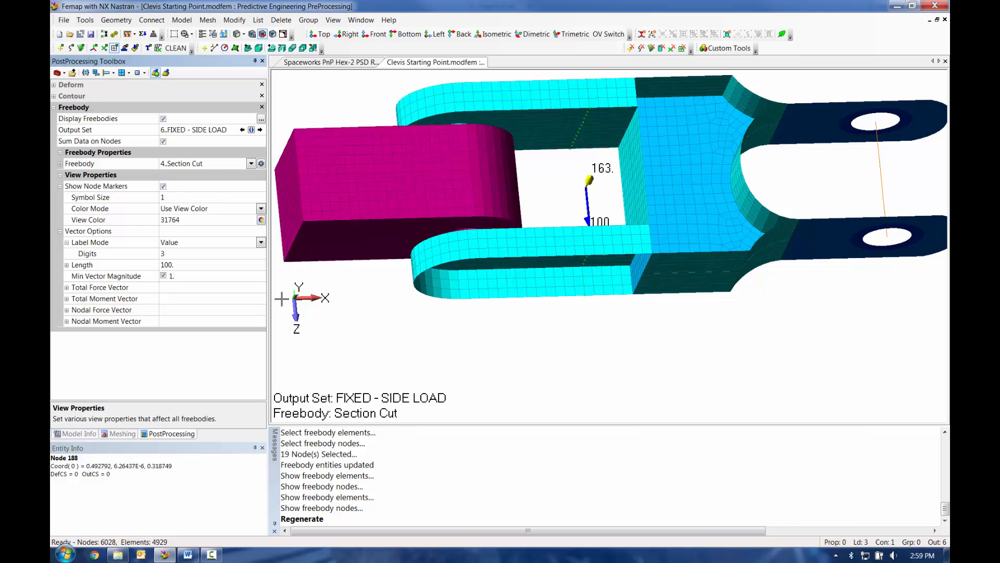
left_click(163, 186)
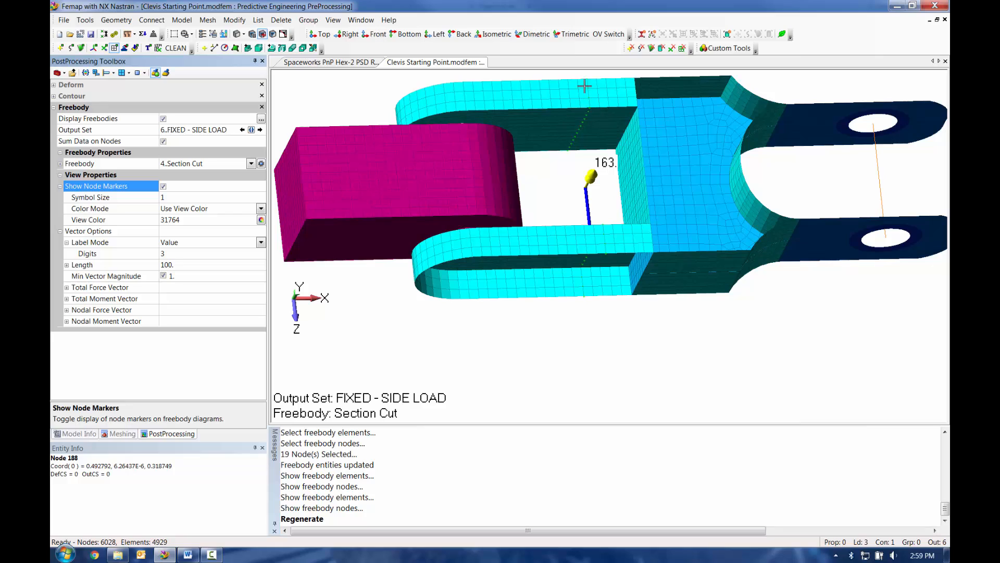
left_click(182, 202)
left_click_drag(185, 199, 192, 198)
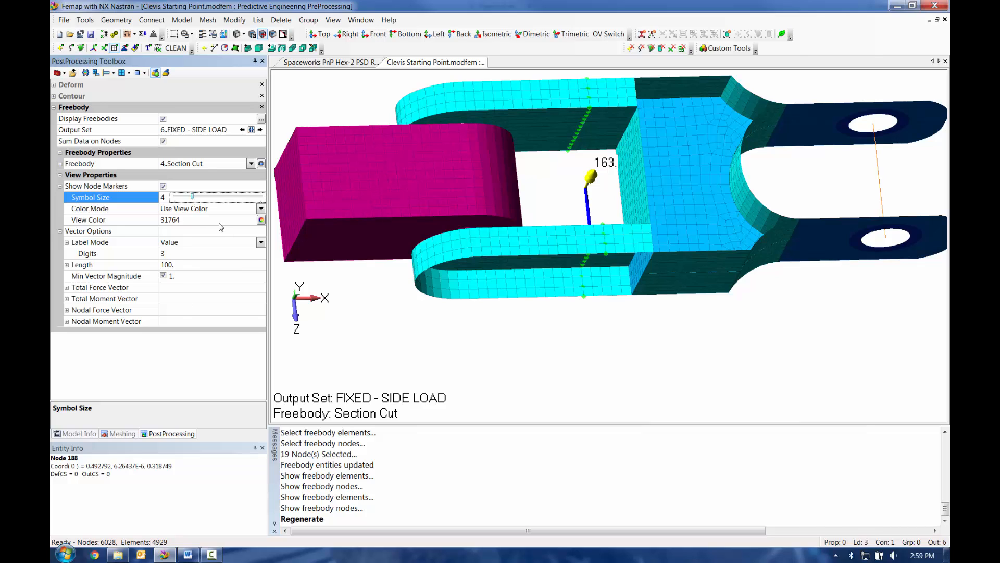
Try the Value, Exponent and No Labels modes for the vector labels, and return the label mode to Value
left_click(59, 186)
left_click(60, 186)
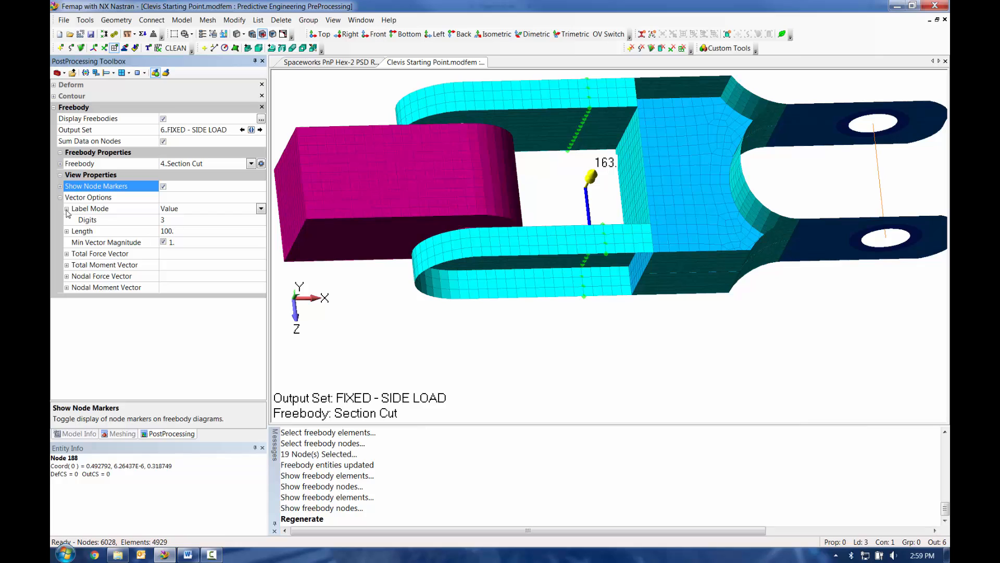
left_click(260, 208)
left_click(188, 242)
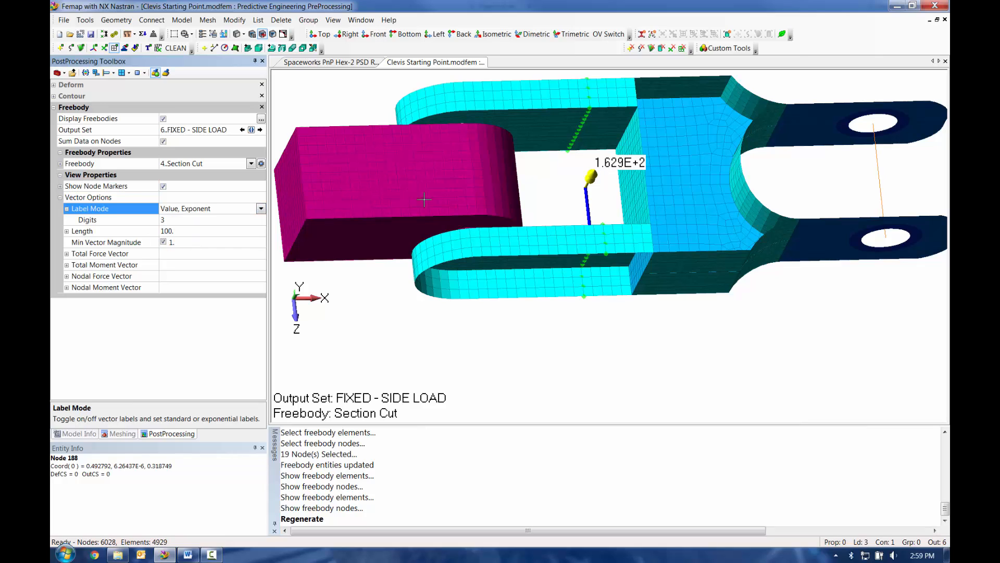
left_click(261, 208)
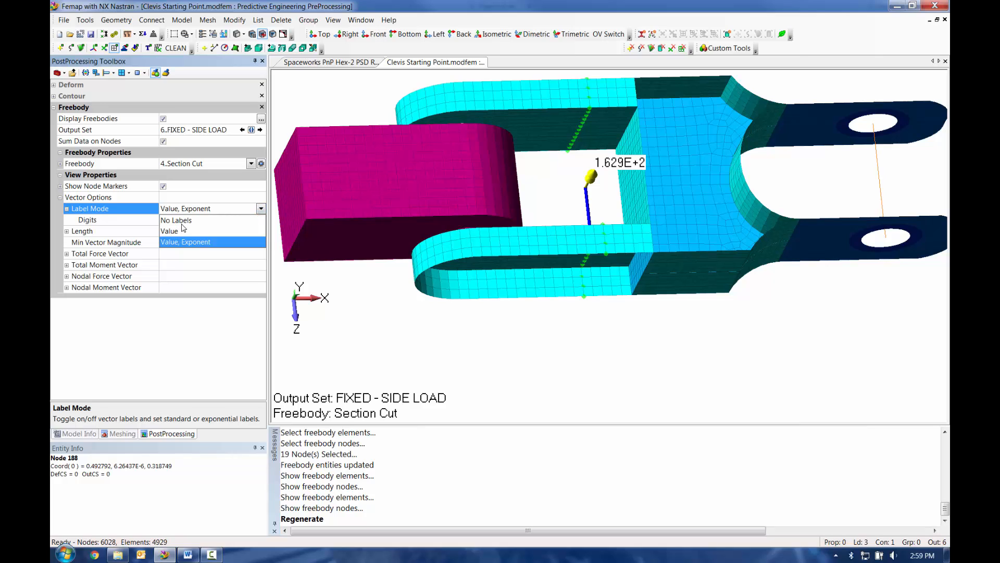
left_click(184, 223)
left_click(261, 208)
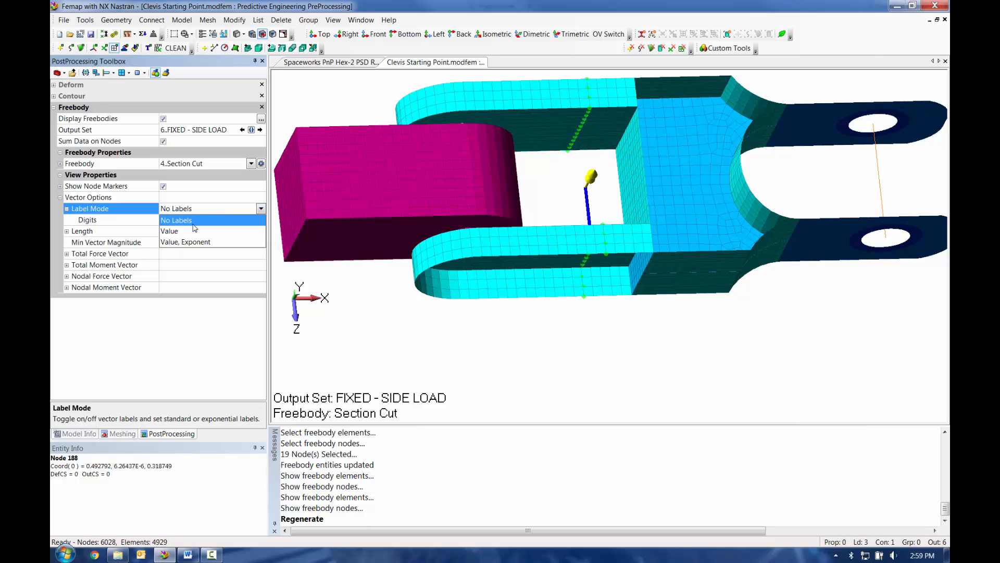
left_click(190, 231)
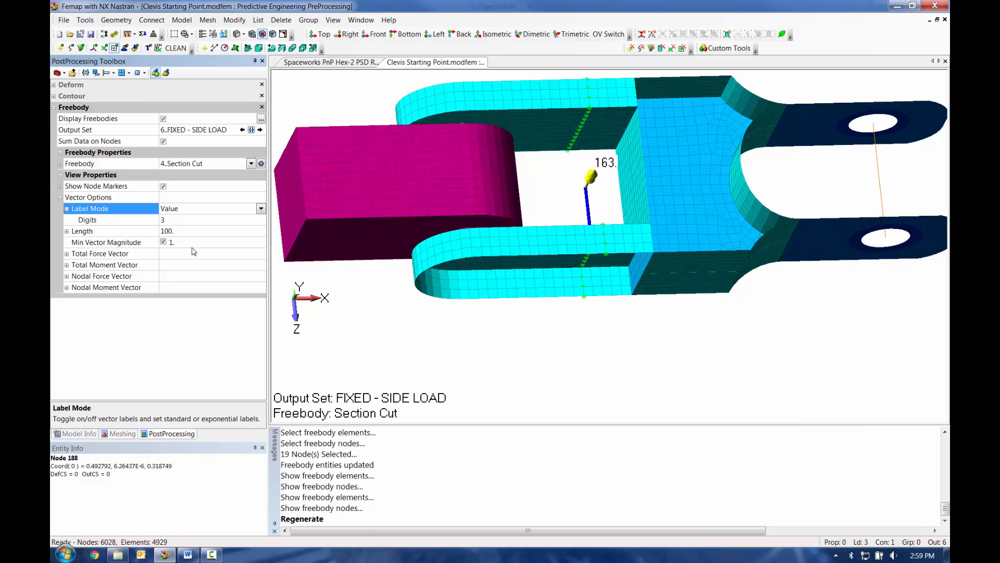
Set the minimum vector magnitude to 1e-8 and examine the vectors at the section cut
left_click(103, 243)
type("1e-8")
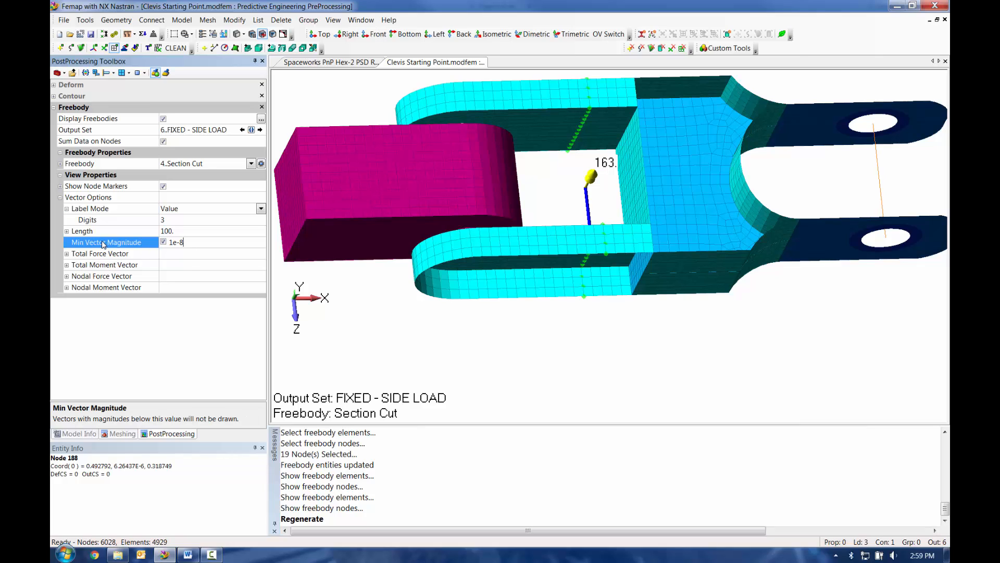
key("Return")
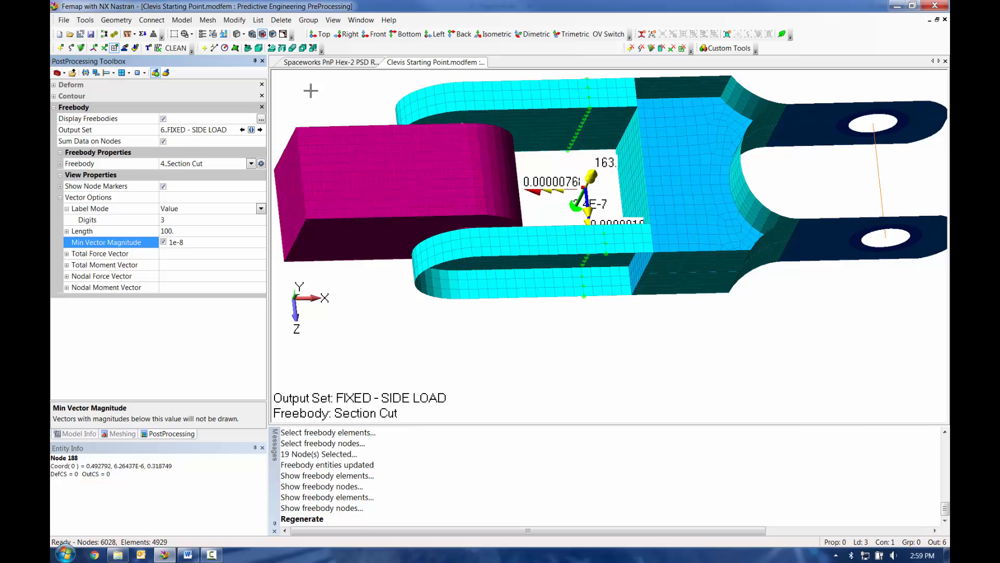
scroll(547, 212, "up", 5)
middle_click_drag(547, 212, 578, 218)
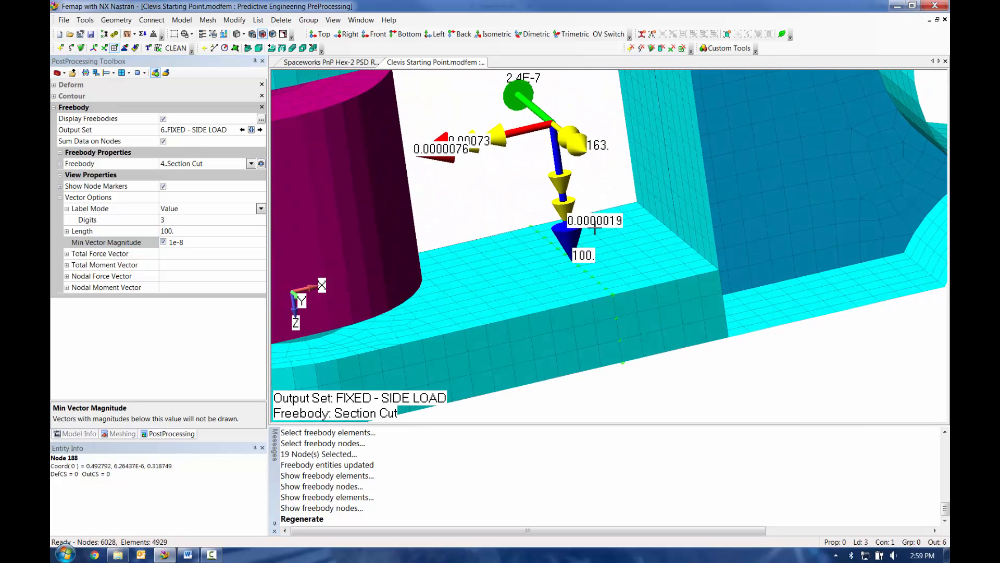
mouse_move(487, 165)
middle_mouse_down()
mouse_move(407, 148)
mouse_move(484, 170)
middle_mouse_up()
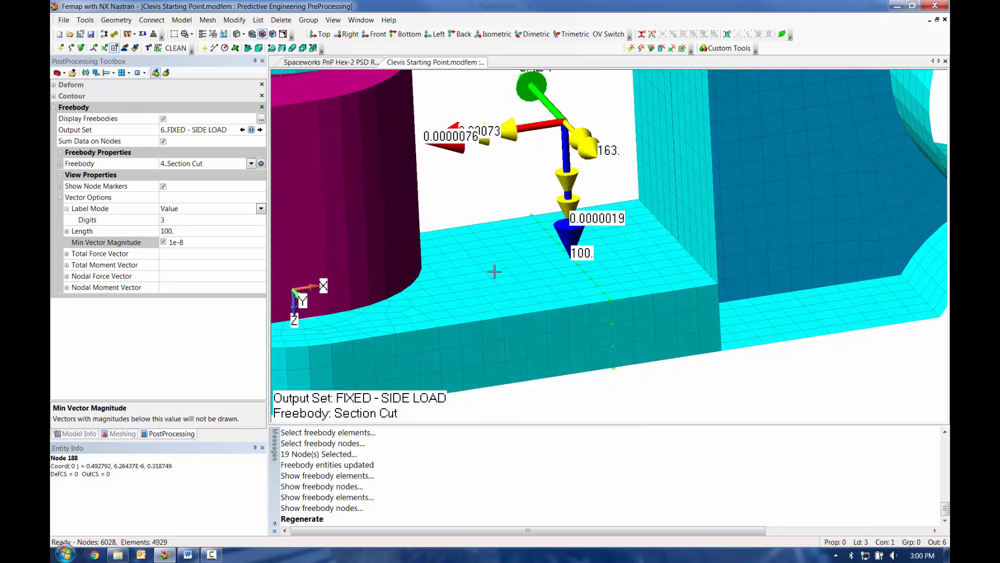
middle_click_drag(494, 272, 505, 286)
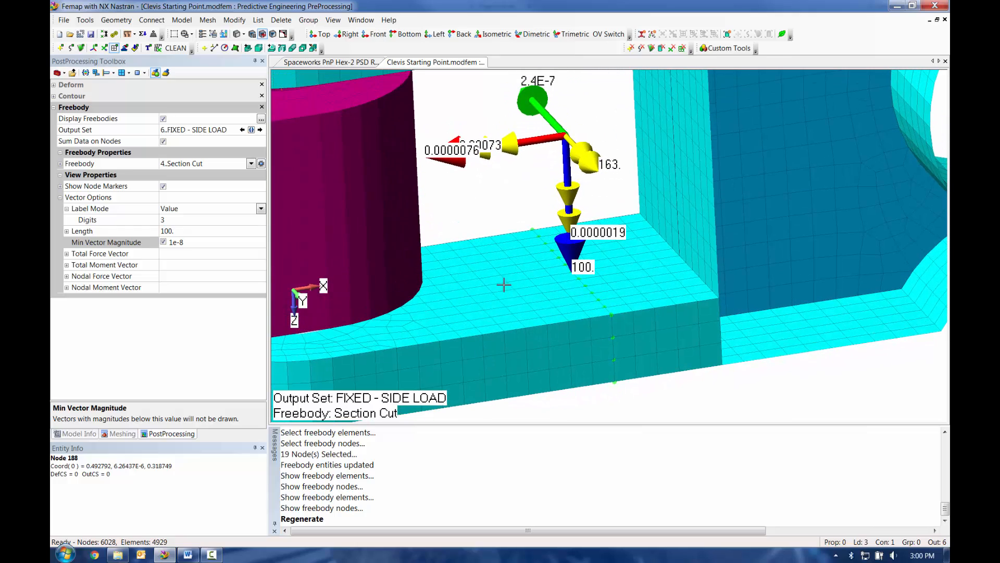
Set the minimum vector magnitude to .1 for the freebody vectors
left_click(194, 247)
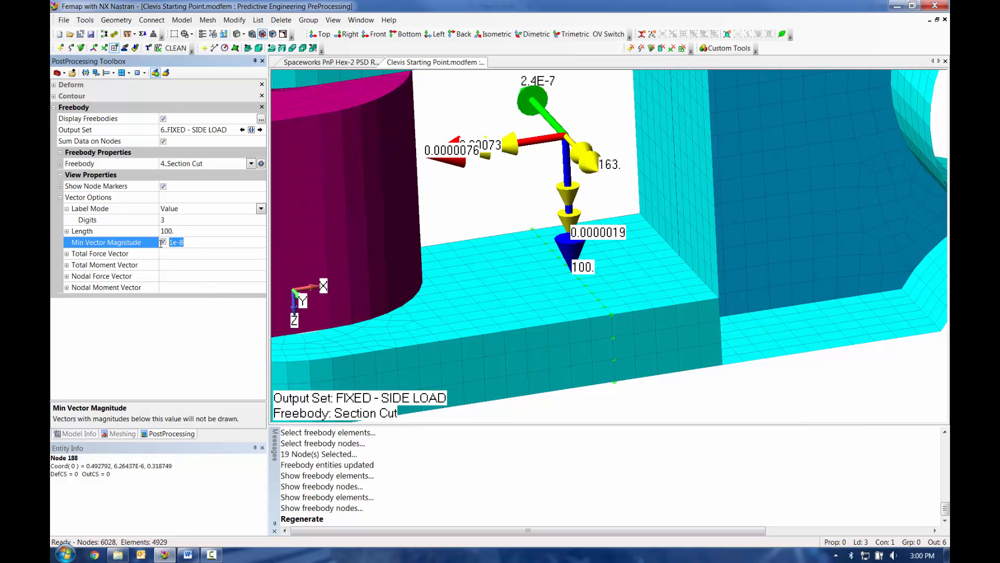
type(".1")
key("Return")
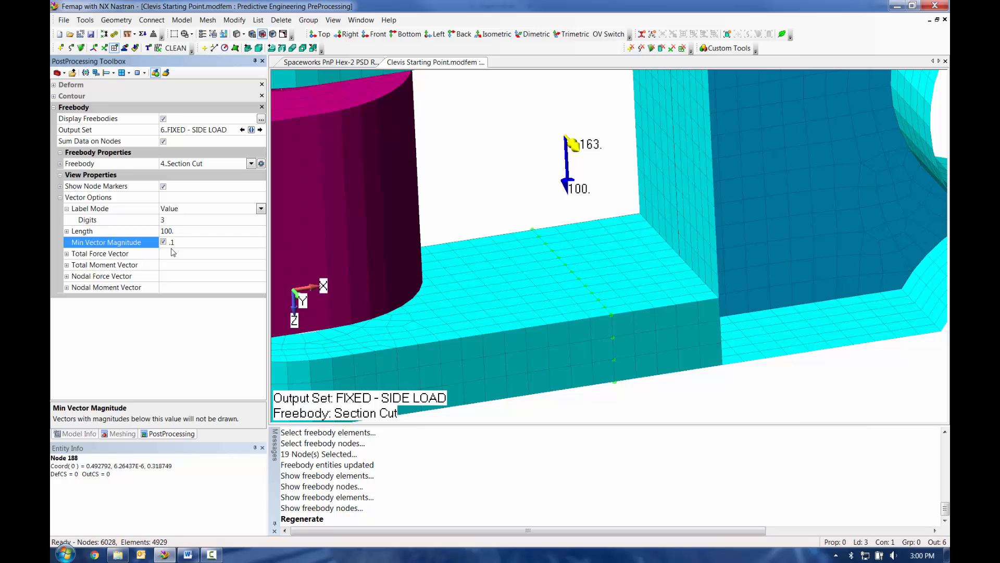
scroll(564, 209, "up", 1)
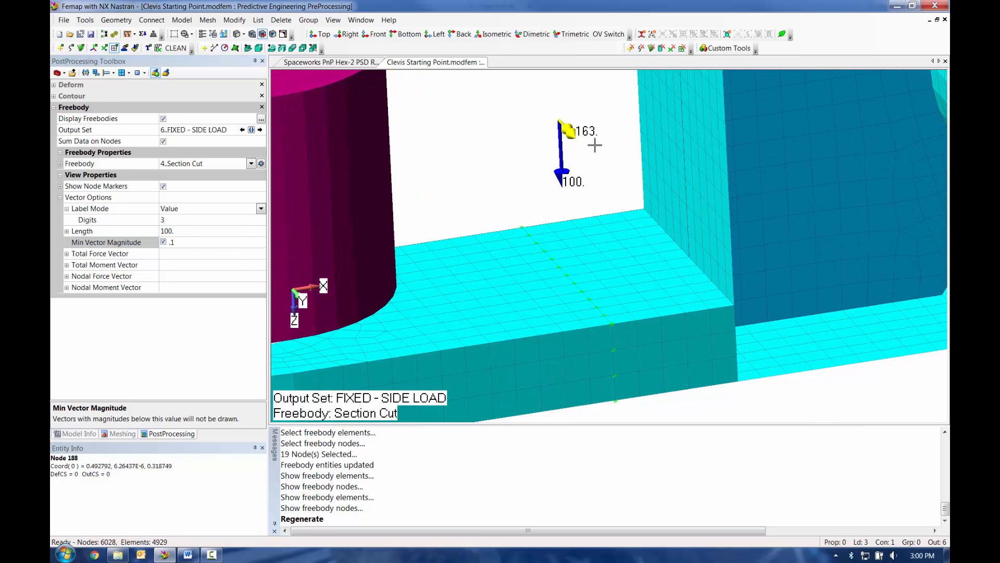
Set the minimum vector magnitude to 110 for the freebody vectors
left_click(188, 243)
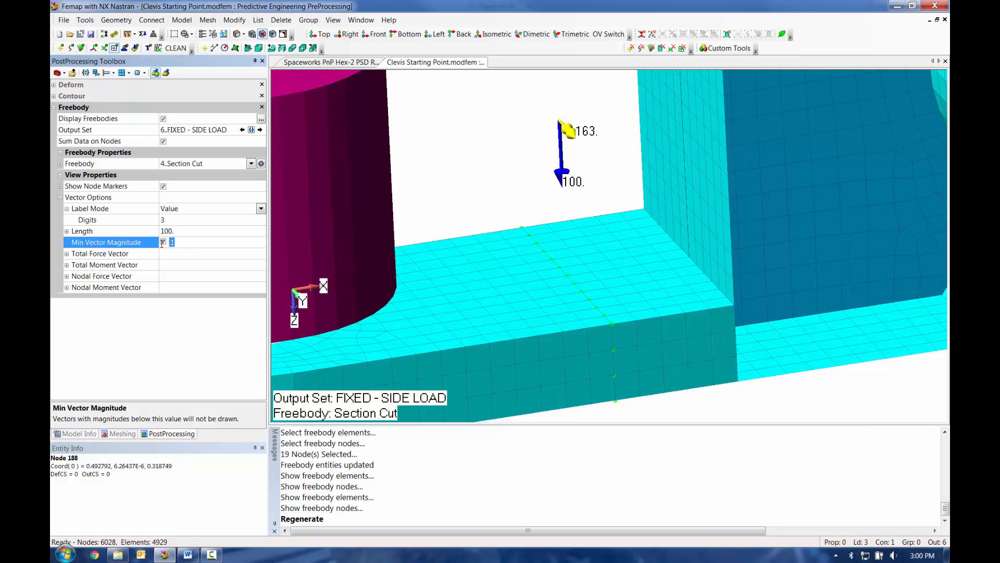
type("110")
key("Return")
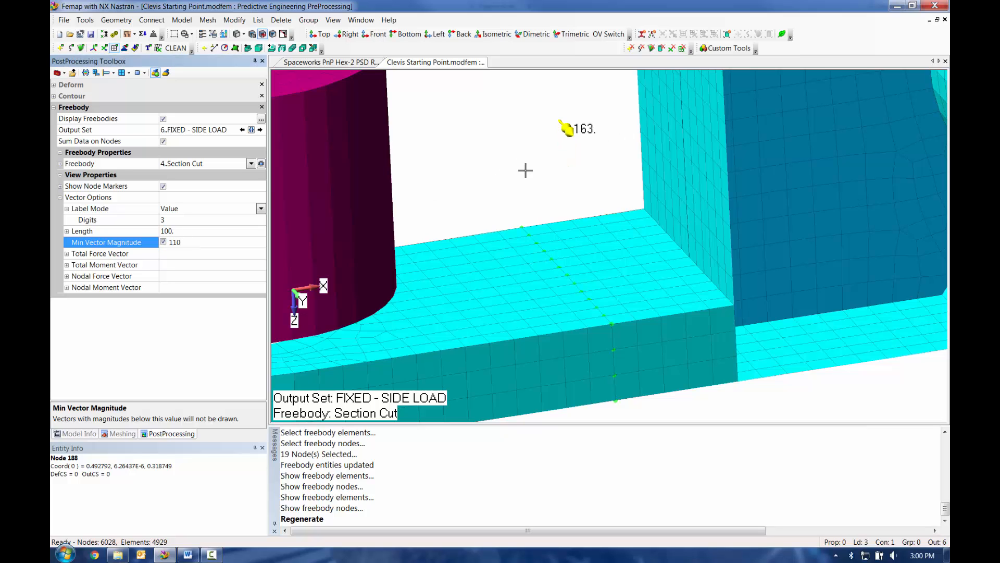
middle_click_drag(526, 170, 546, 149)
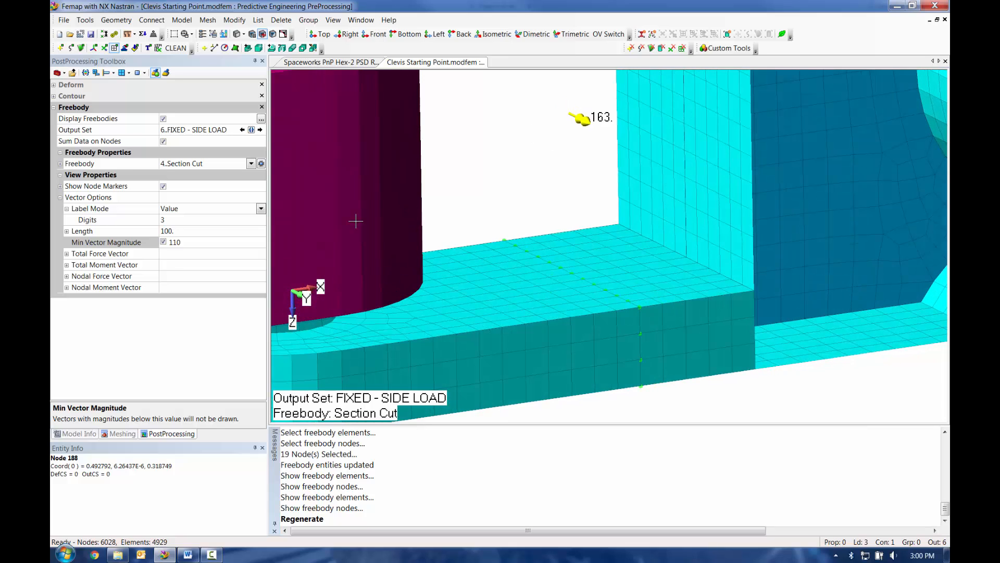
Set the minimum vector magnitude to .1 and the total force vector's scale factor to 3
left_click(194, 244)
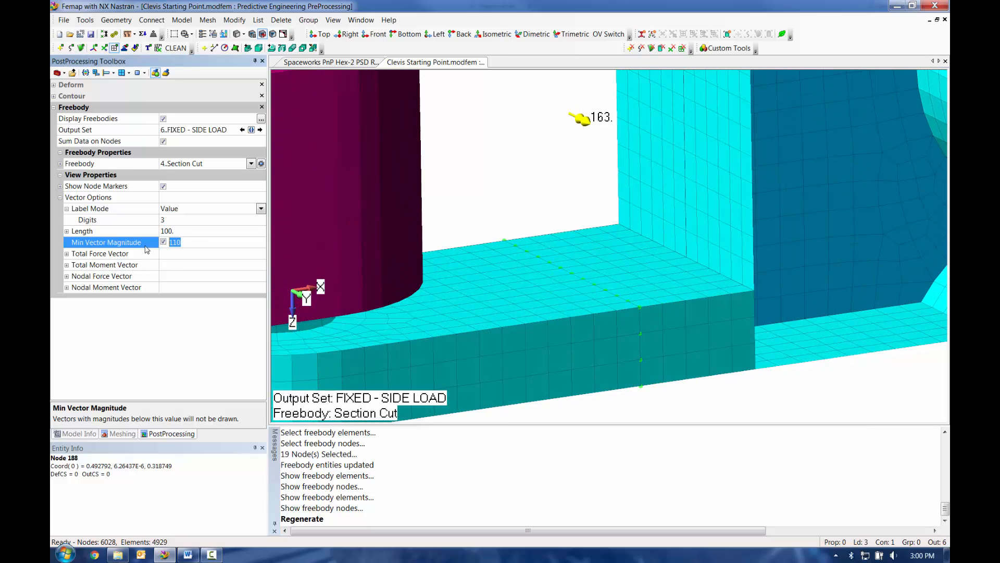
key("BackSpace")
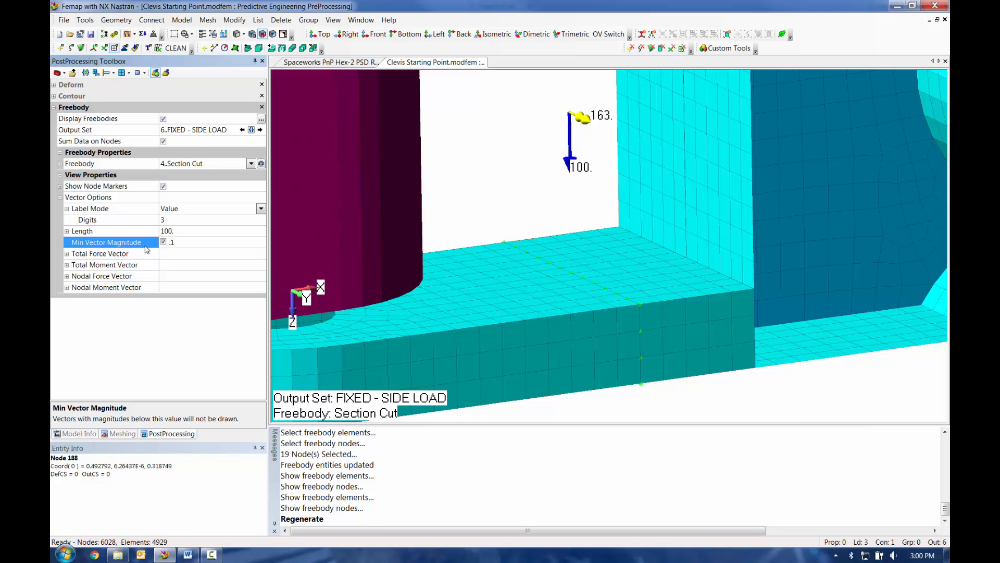
left_click(66, 254)
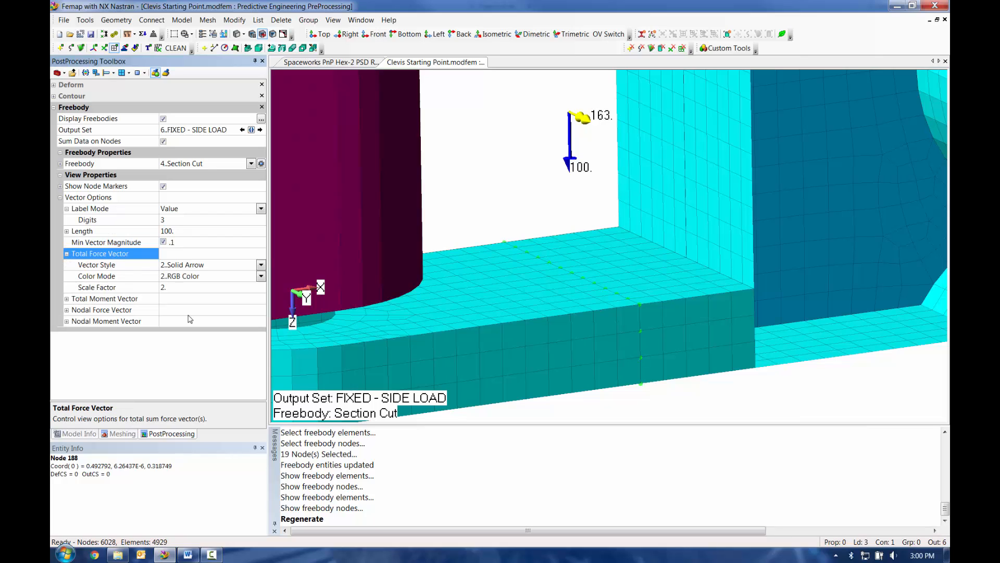
left_click(190, 288)
type("3")
key("Return")
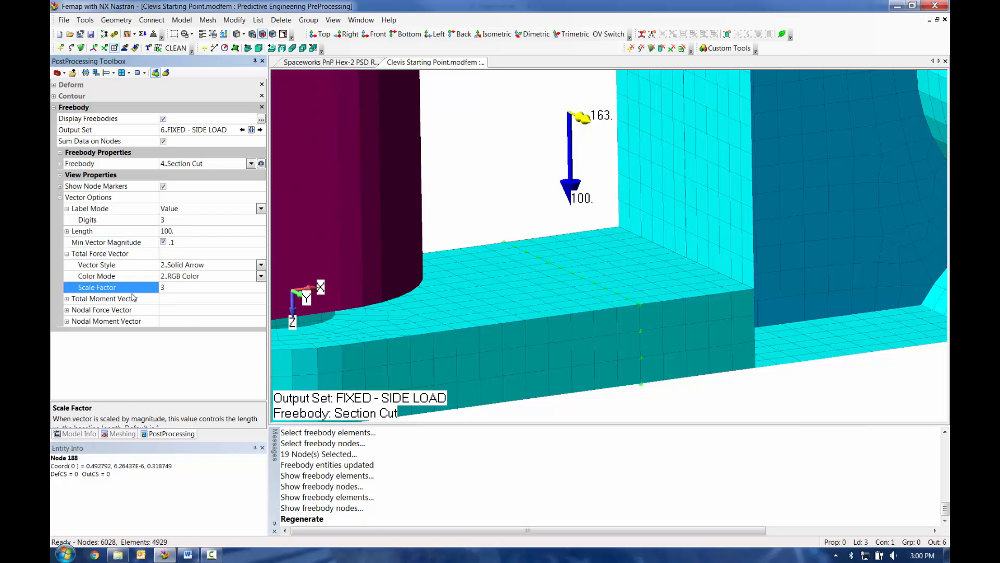
Try Freebody Entity Color on the total force vector, and set its color mode to Use View Color
left_click(258, 276)
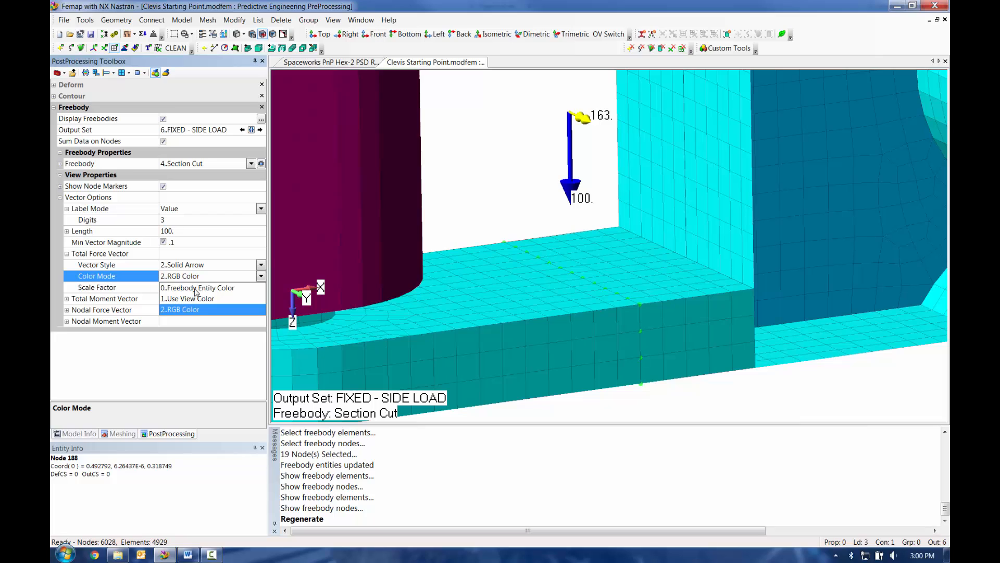
left_click(196, 287)
left_click(261, 276)
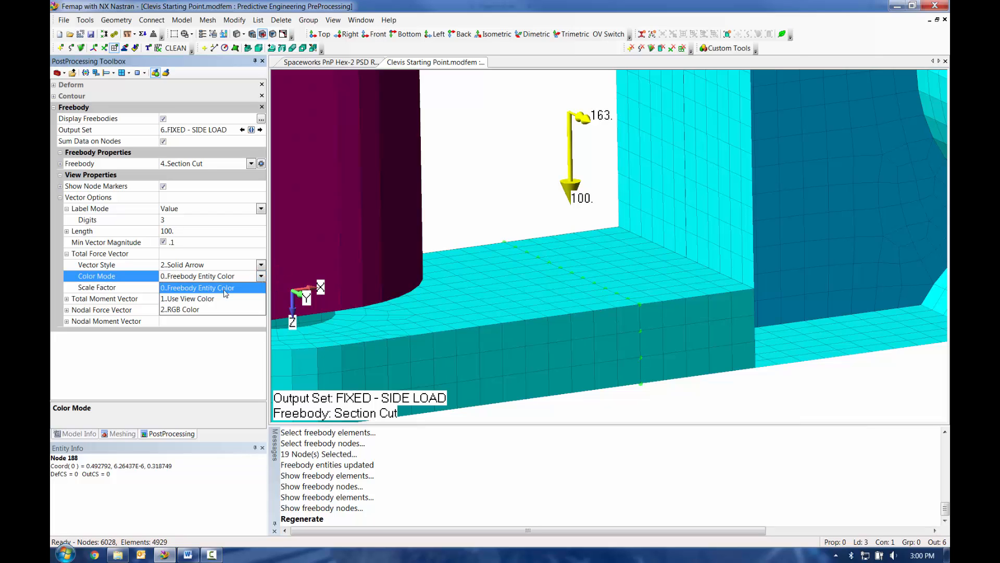
left_click(205, 299)
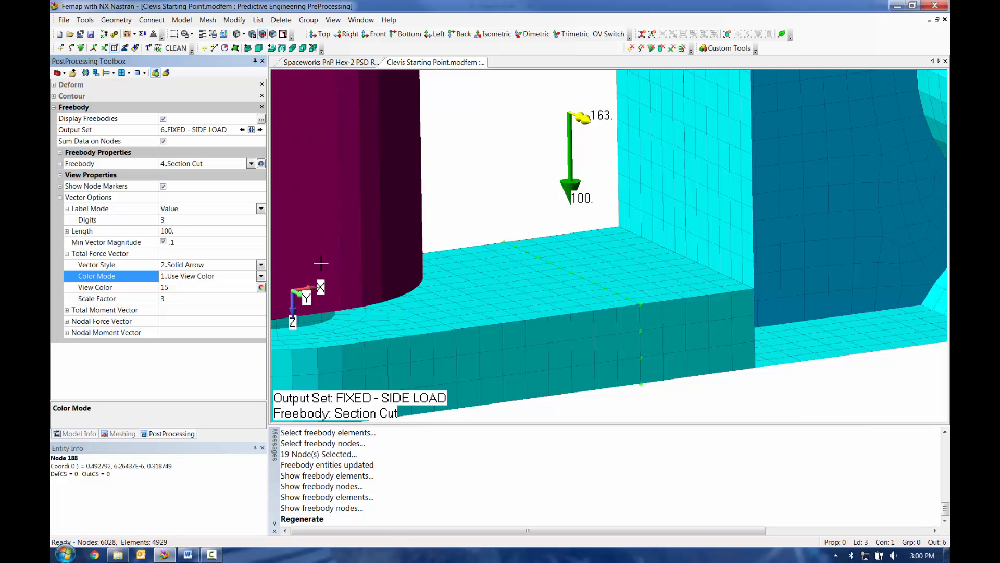
Switch to the Word training document and page forward from the PostProcessing Toolbox section to the Data Table section
left_click(188, 554)
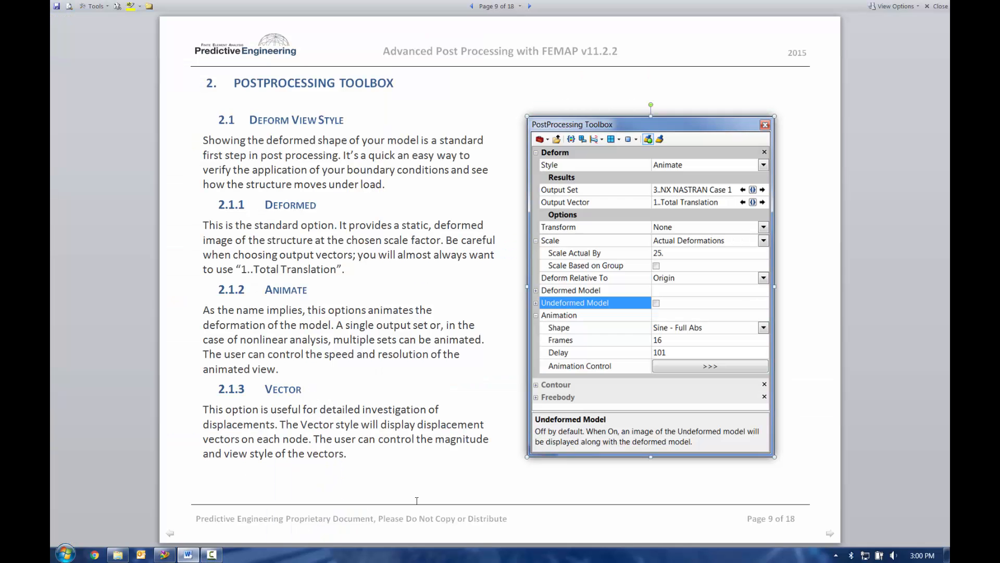
left_click(833, 533)
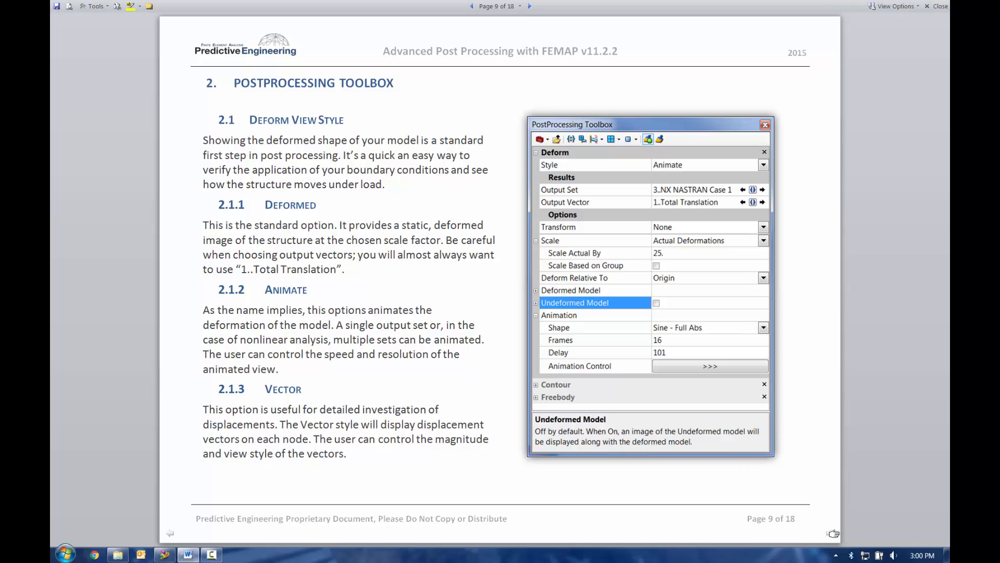
left_click(830, 533)
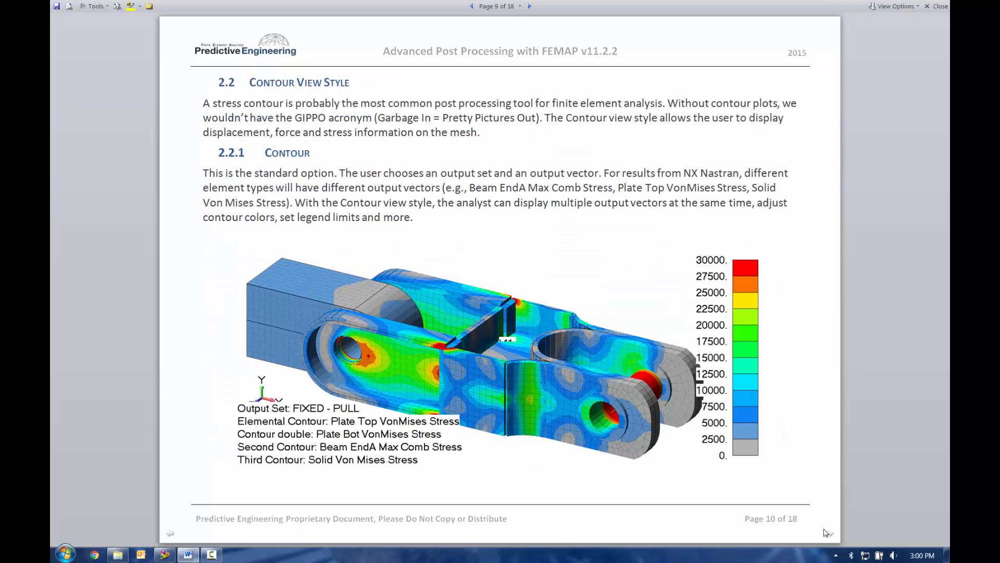
left_click(827, 532)
left_click(826, 532)
left_click(826, 533)
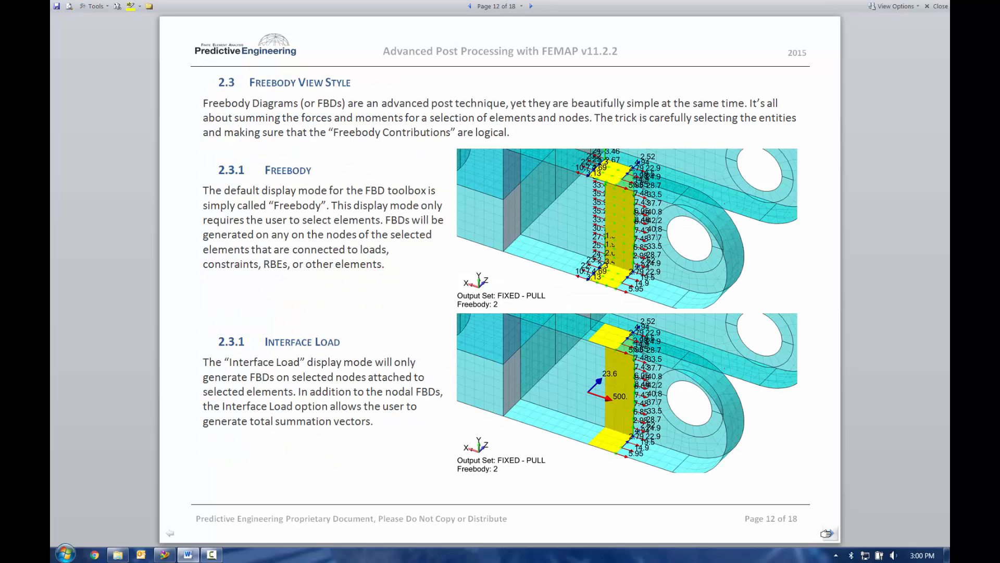
left_click(827, 533)
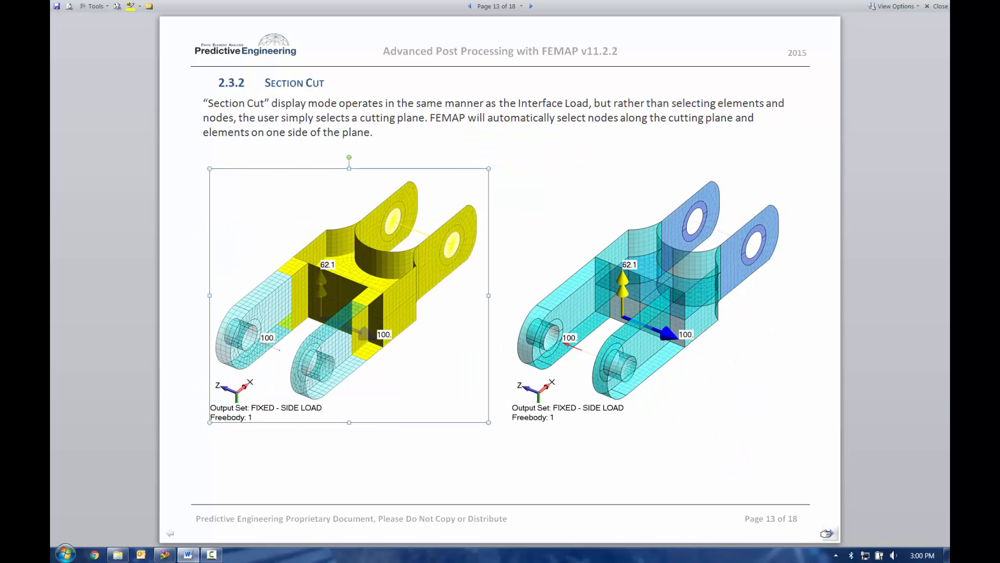
left_click(826, 533)
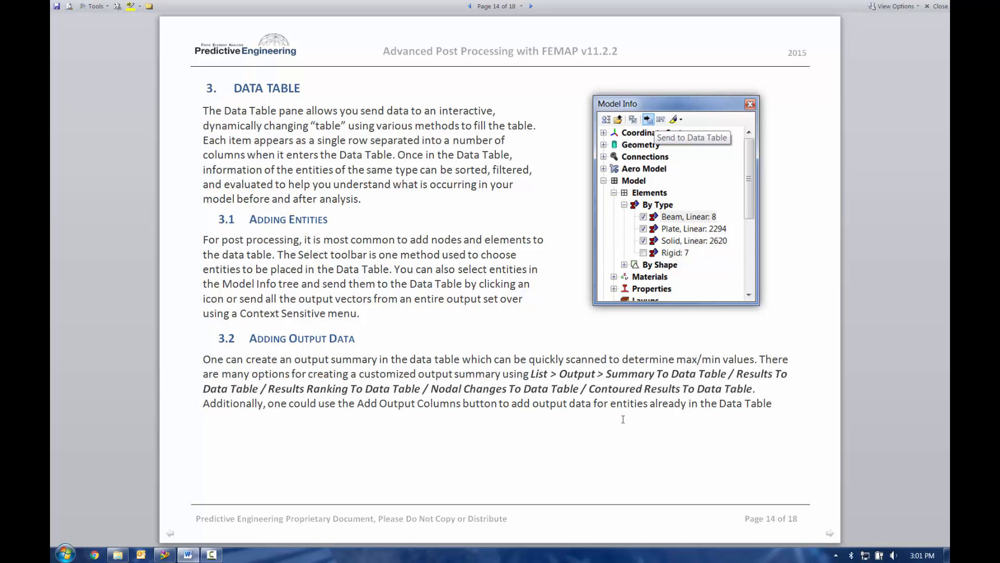
Switch back to Femap and turn off the freebody display so the whole clevis model is shown without vectors
left_click(165, 554)
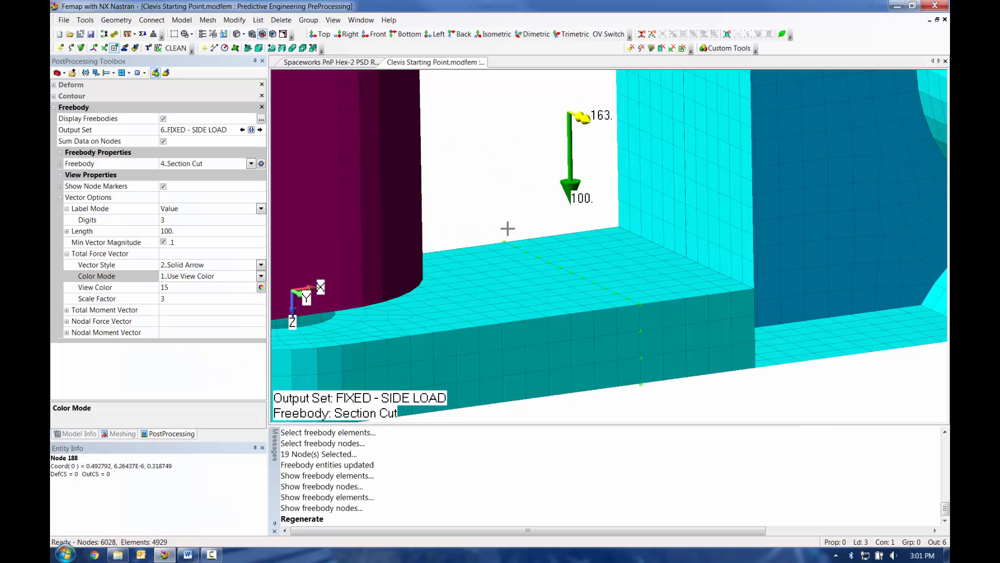
scroll(656, 260, "down", 5)
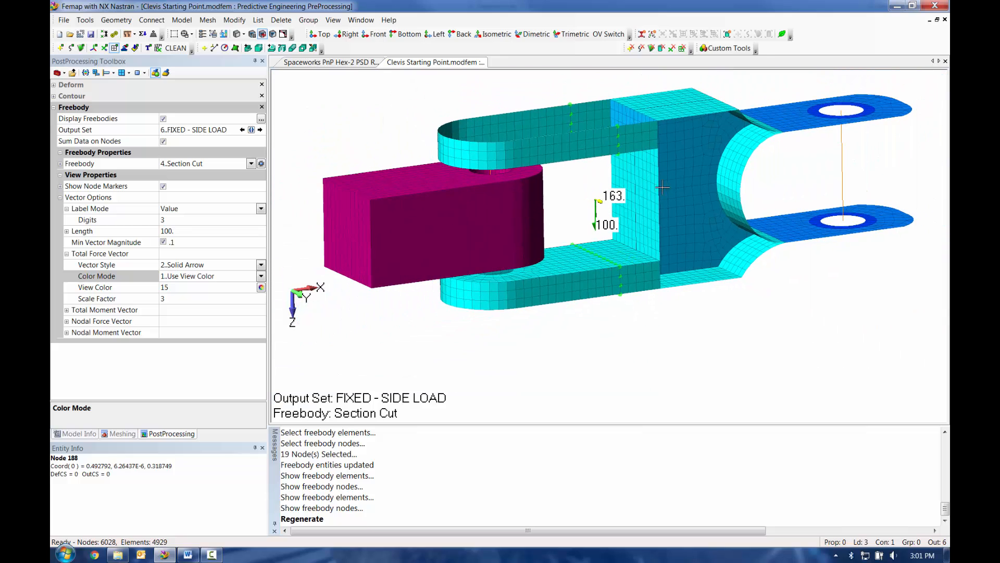
left_click(96, 74)
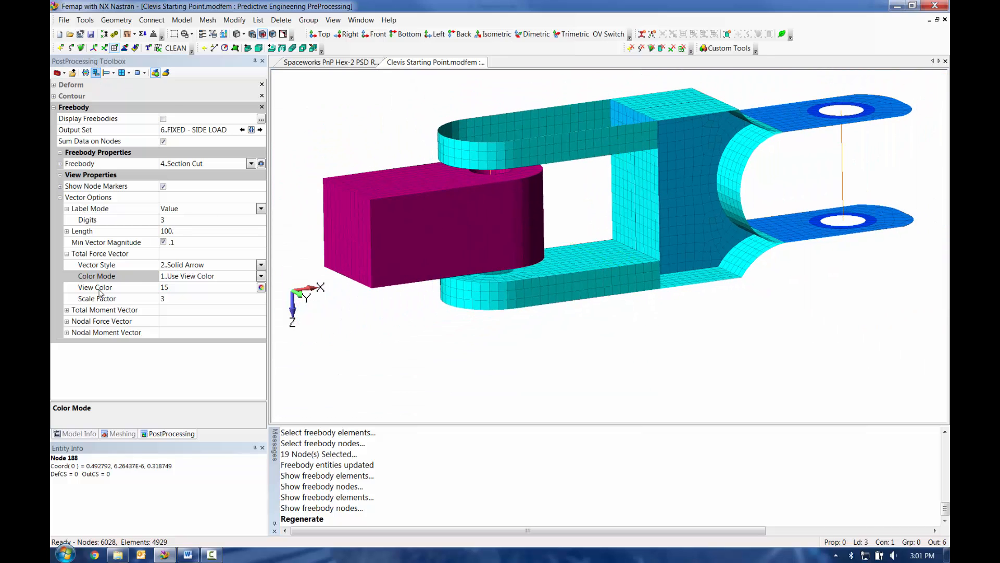
Show the Model Info tree fully collapsed and open the Data Table pane
left_click(77, 433)
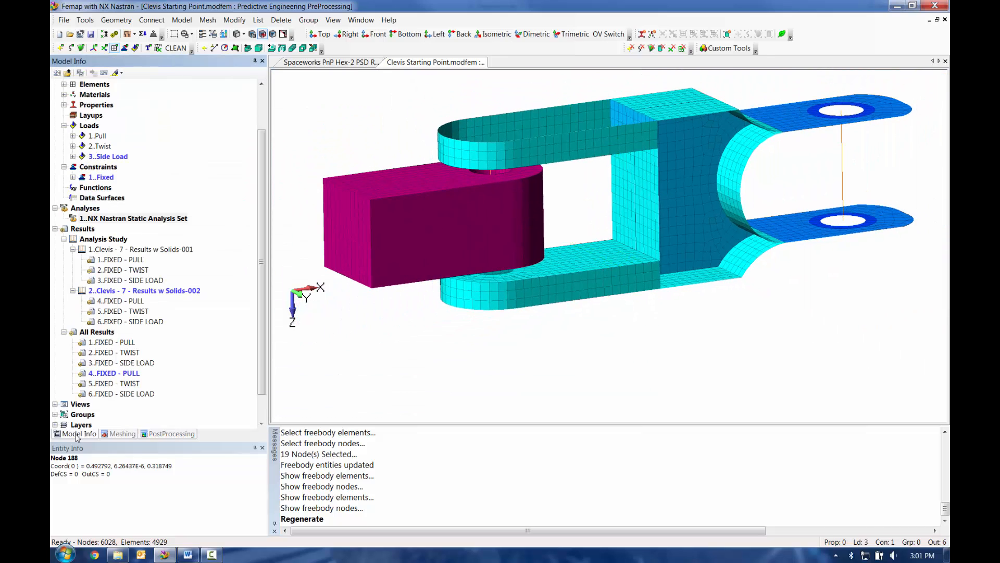
left_click(57, 73)
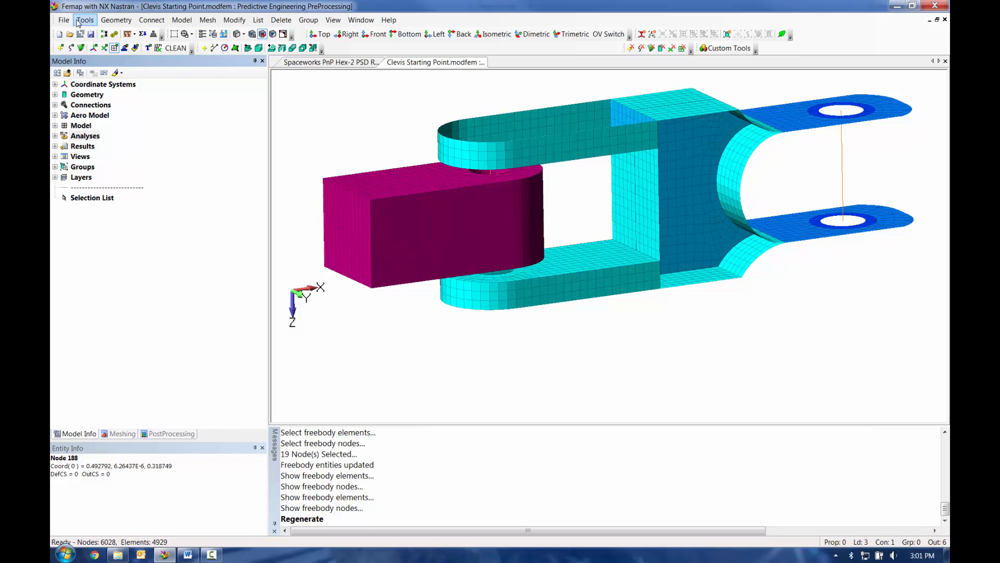
left_click(81, 20)
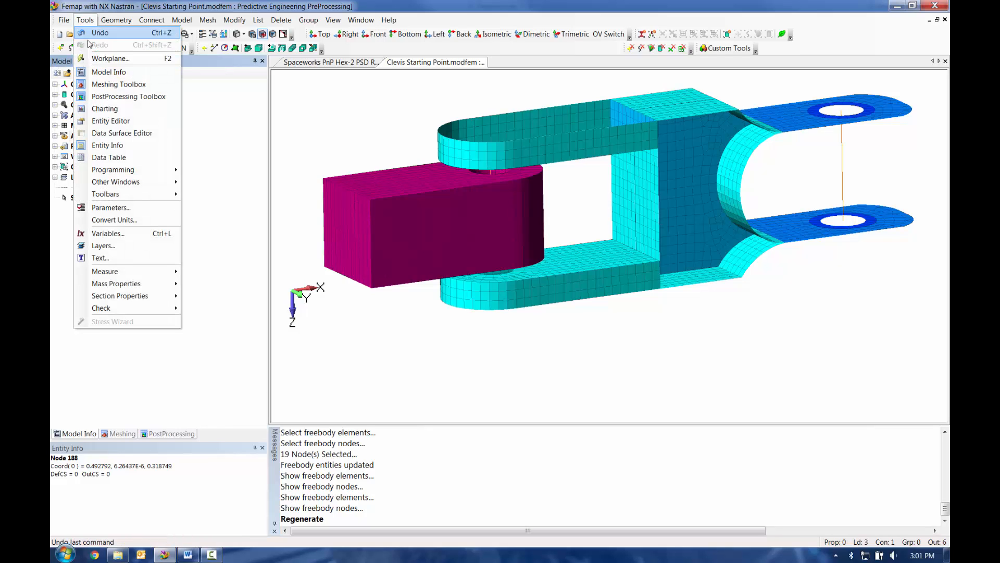
left_click(118, 159)
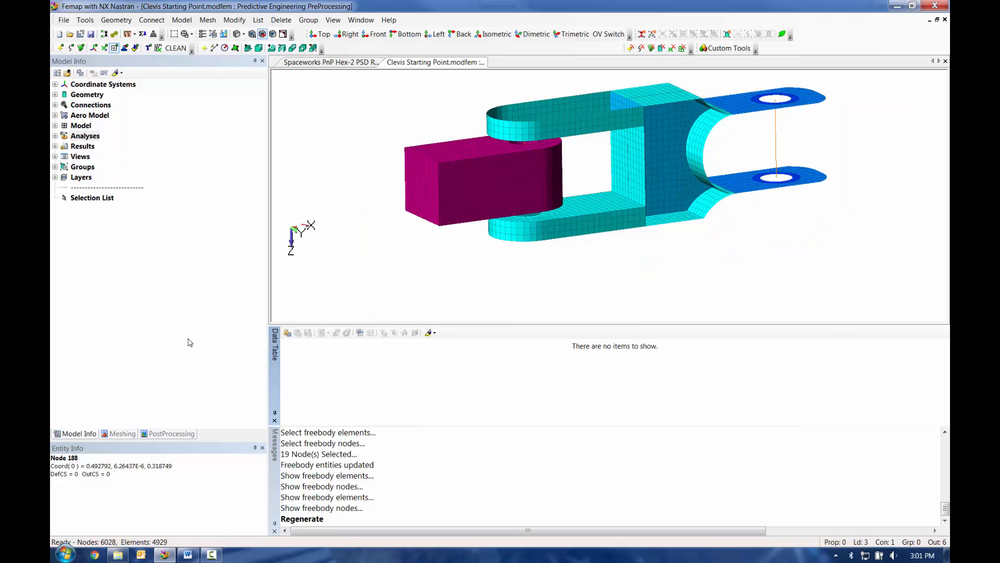
Try docking the Data Table above the model view, and return it to its place between the model view and the messages
left_click_drag(274, 380, 500, 69)
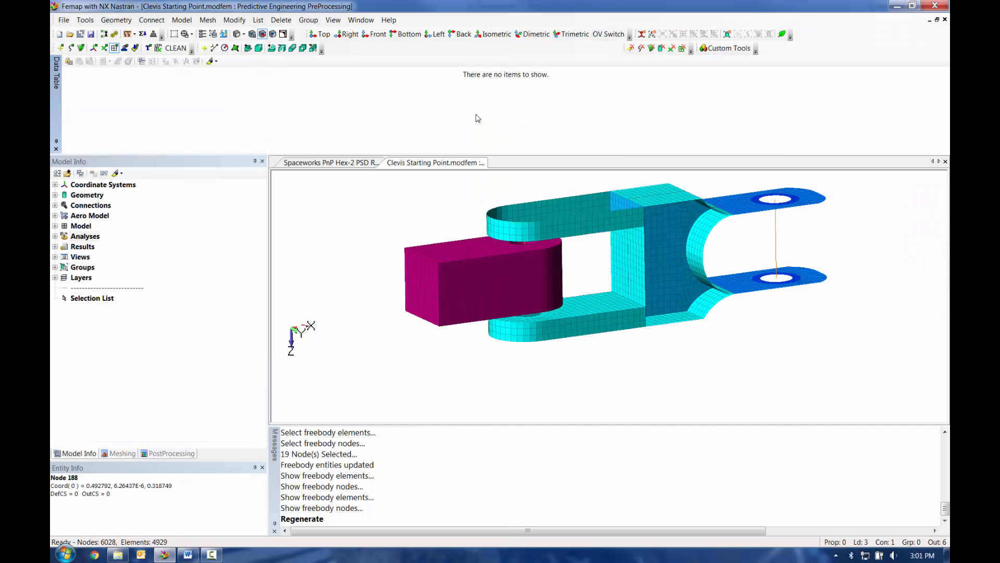
left_click_drag(55, 107, 496, 389)
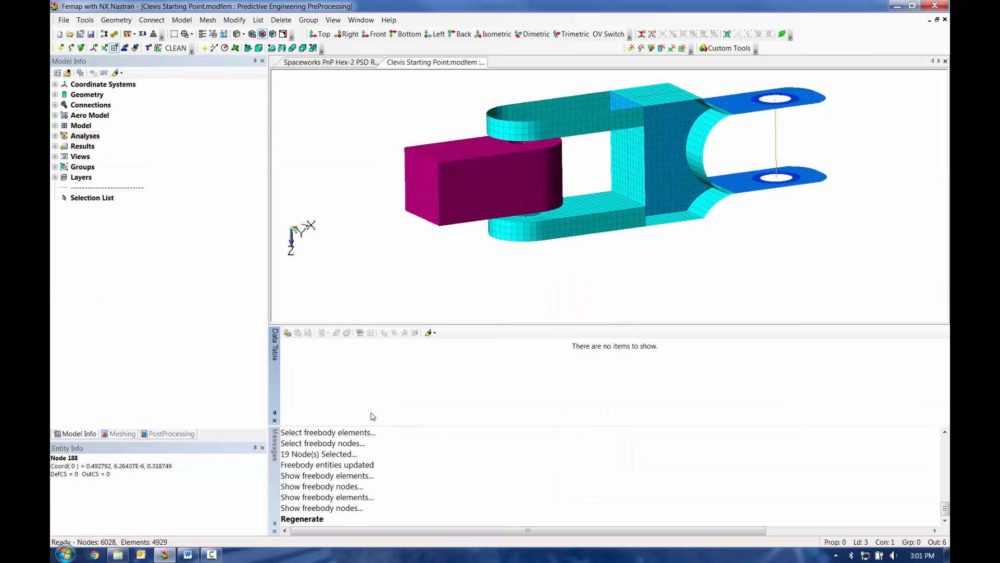
Unlock the Data Table and send the linear beam elements to it from the model's elements by type
left_click(287, 333)
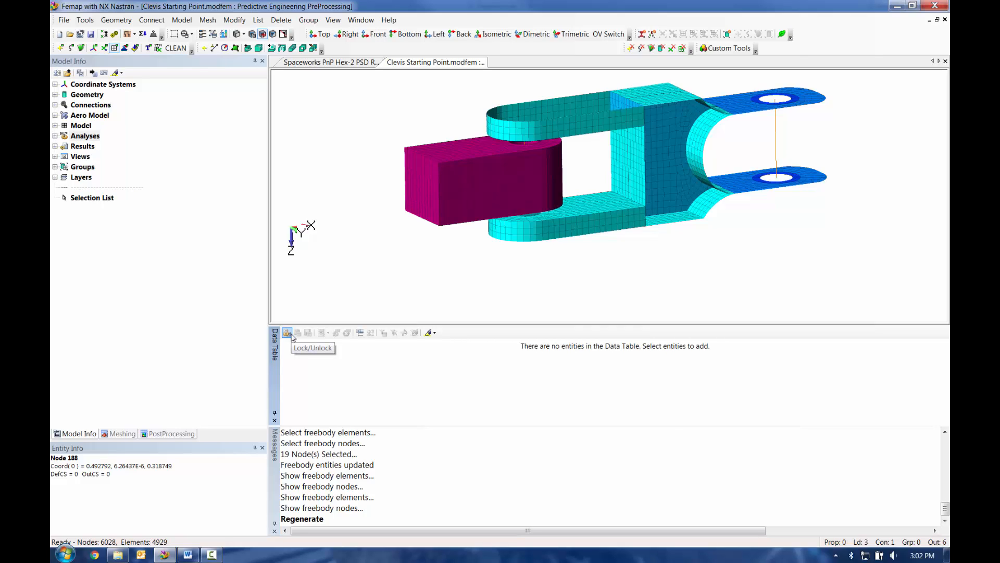
left_click(55, 126)
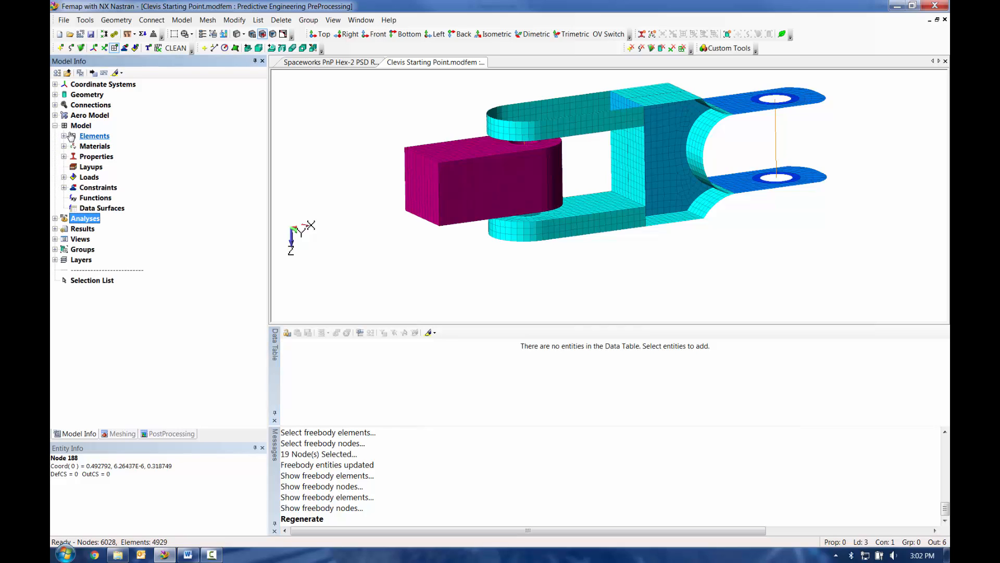
left_click(65, 136)
left_click(72, 146)
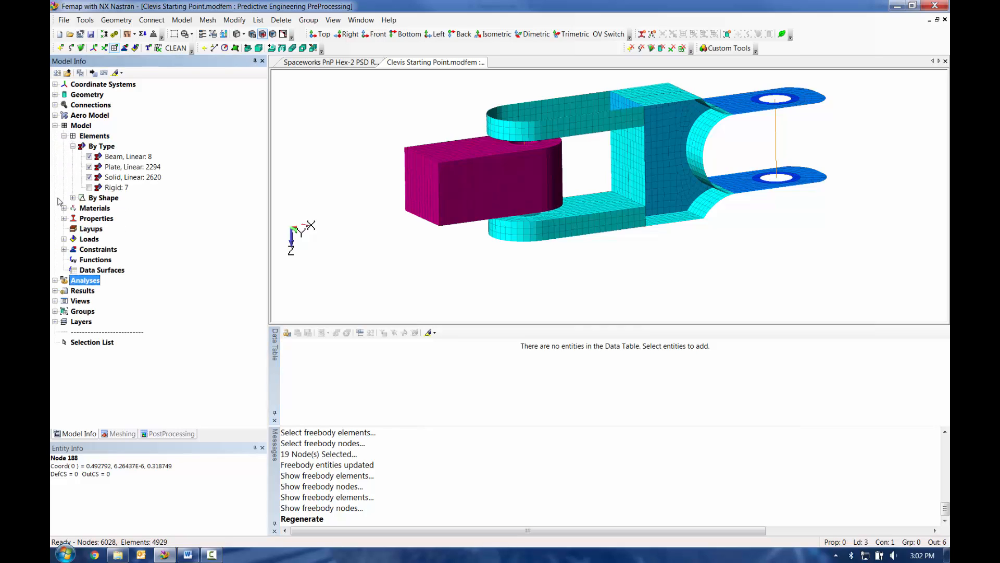
left_click(141, 157)
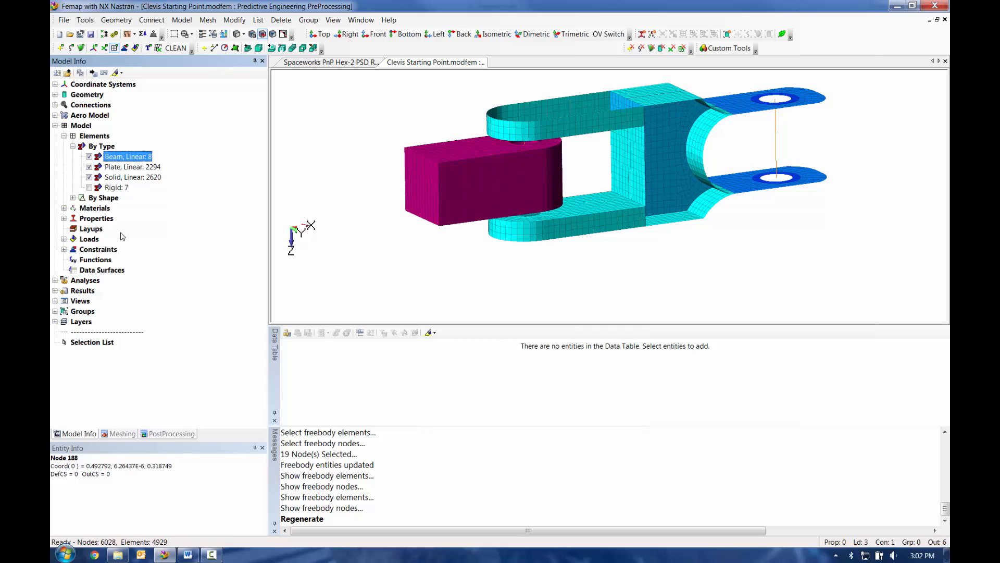
left_click(93, 73)
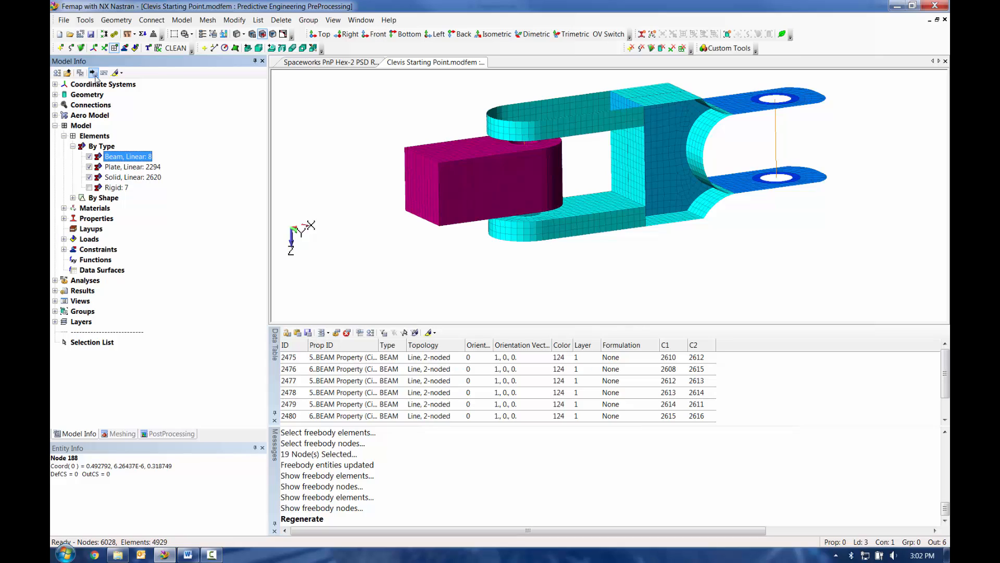
Add the linear plate elements and the linear solid elements to the Data Table
key("Down")
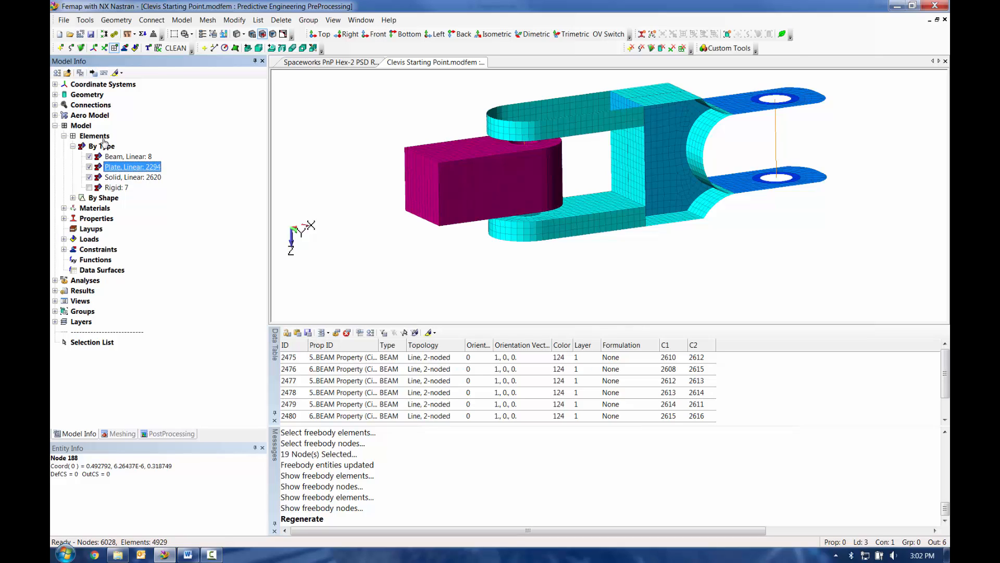
left_click(92, 73)
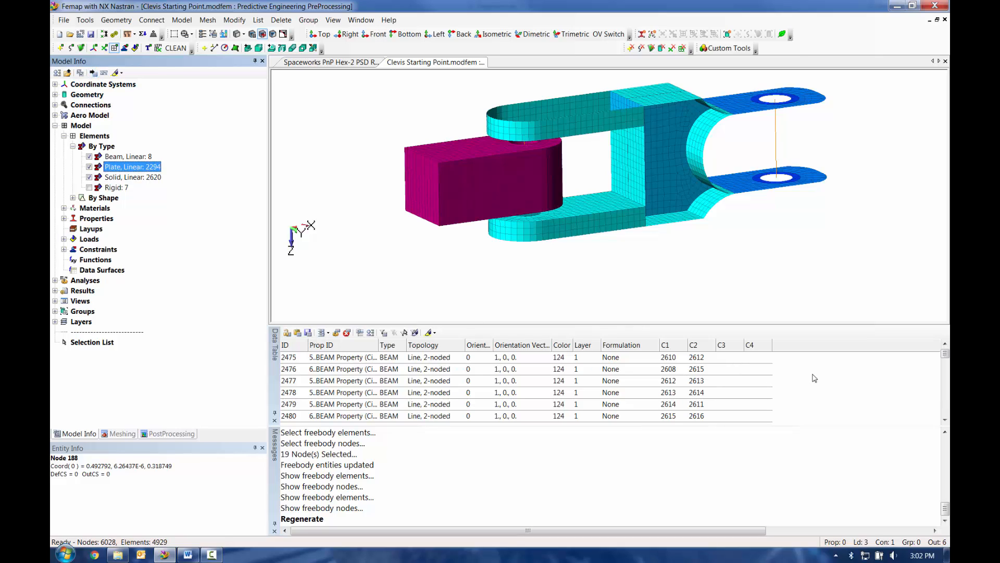
scroll(815, 378, "down", 4)
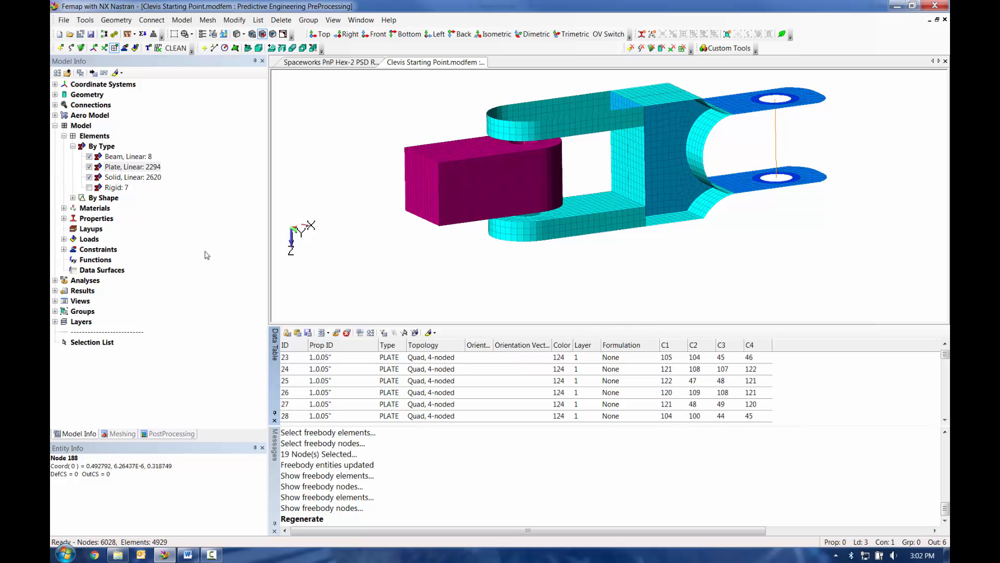
left_click(133, 177)
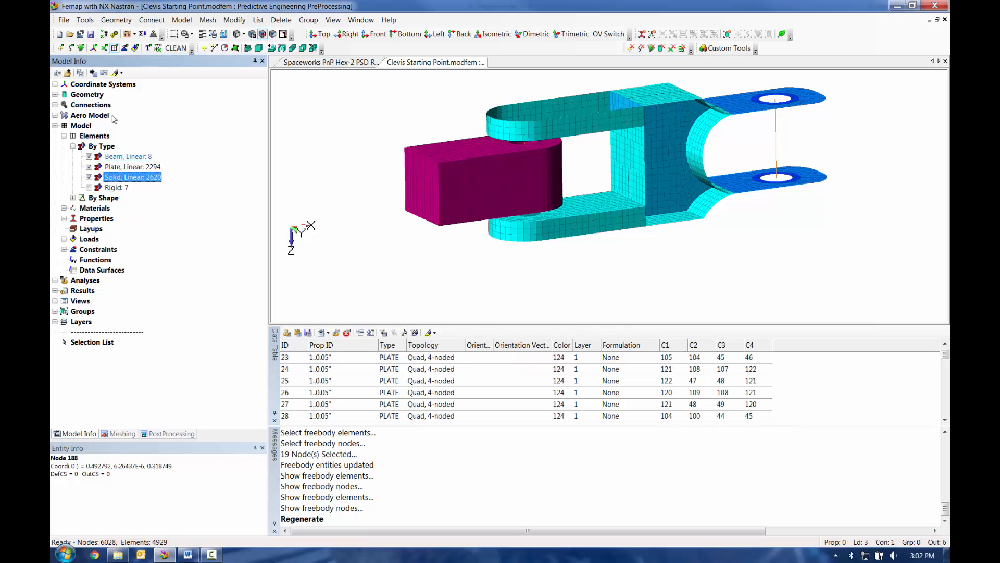
left_click(92, 73)
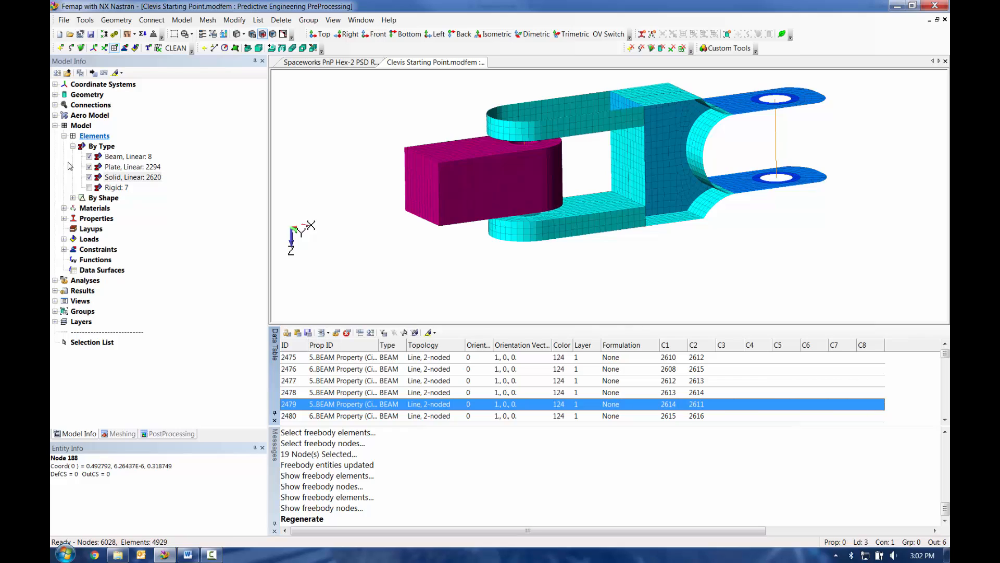
Expand the elements by shape in the model tree, and clear all entries from the Data Table
left_click(72, 197)
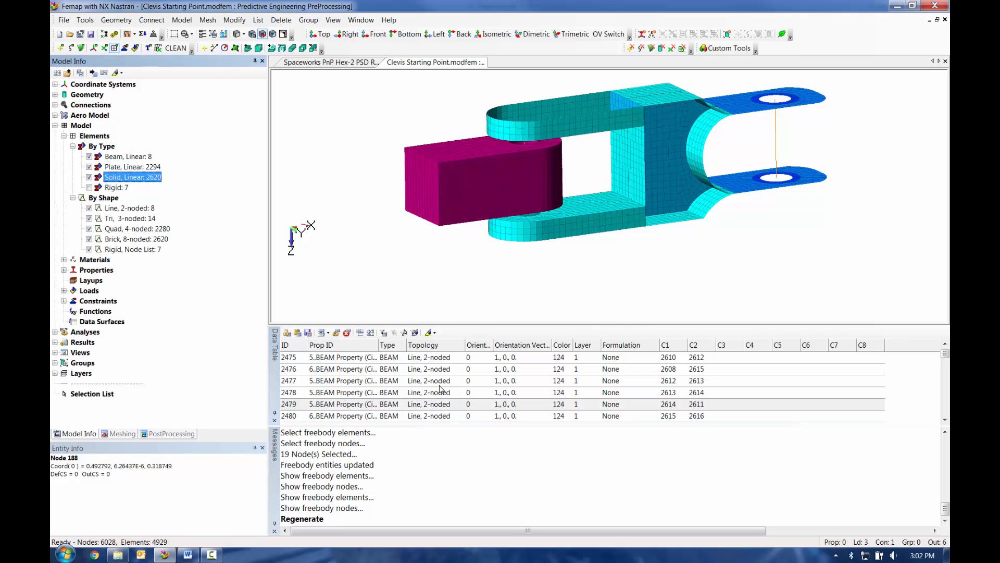
left_click(346, 332)
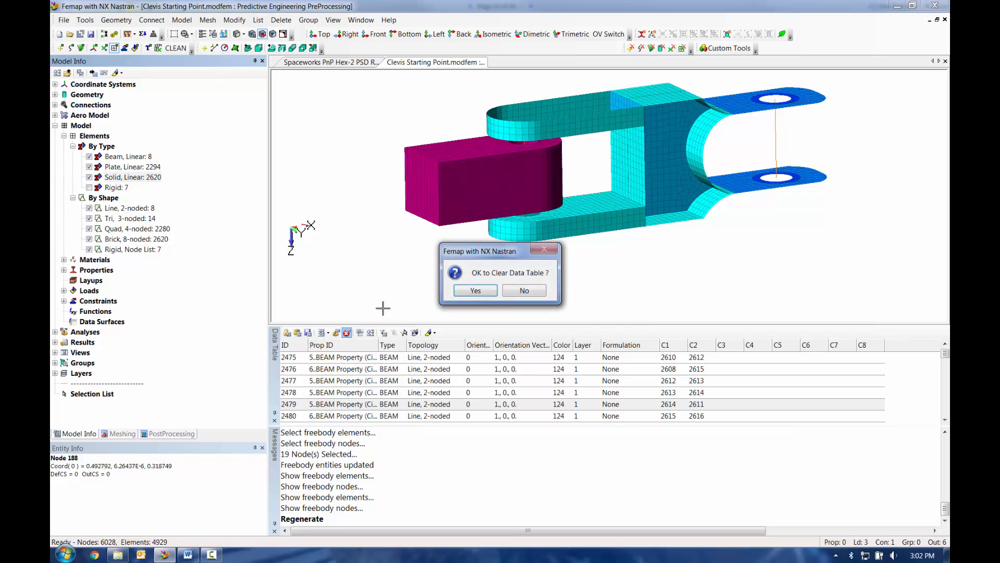
left_click(474, 291)
Show the Select toolbar and set the active selection entity to elements
right_click(548, 49)
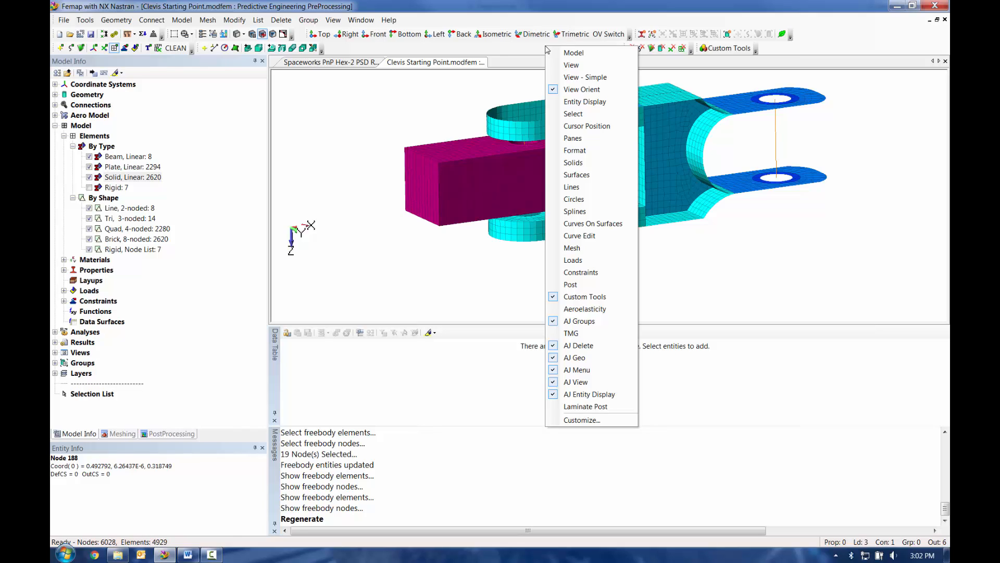
left_click(592, 114)
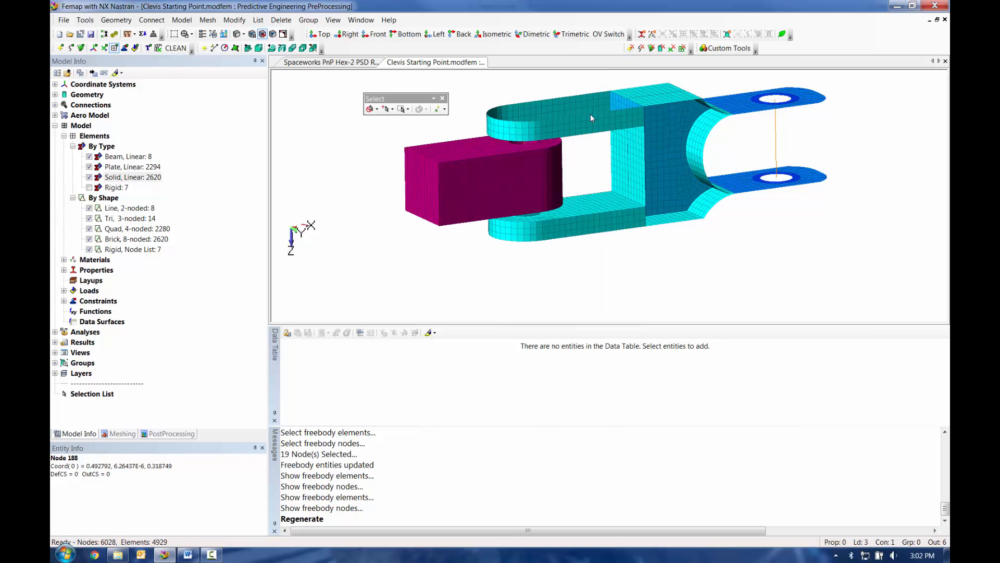
left_click(377, 109)
left_click(395, 247)
Add six individual plate elements from the clevis's lower arm to the Data Table by picking them in the model
left_click(598, 204)
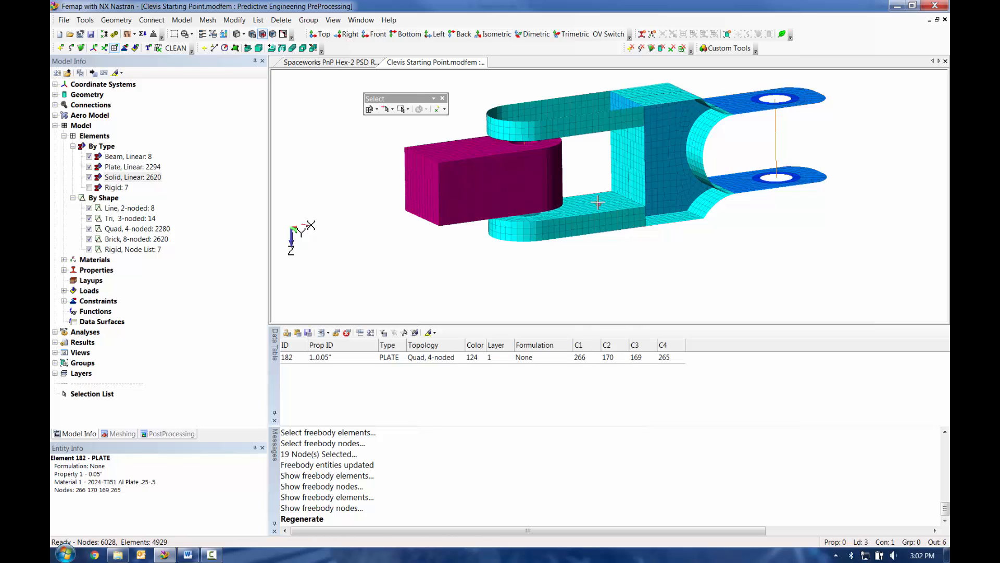
left_click(594, 202)
left_click(586, 204)
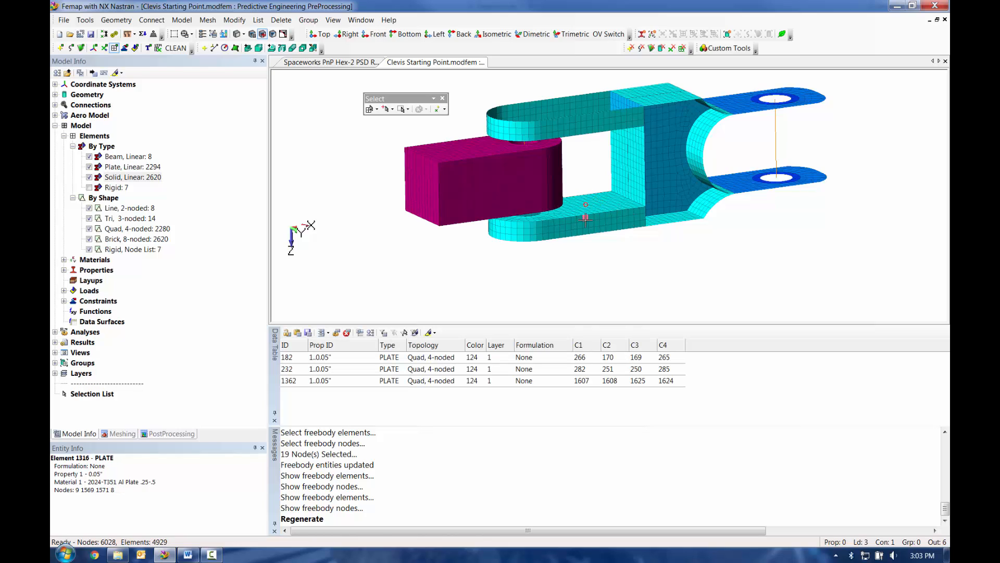
left_click(585, 214)
left_click(582, 224)
left_click(577, 232)
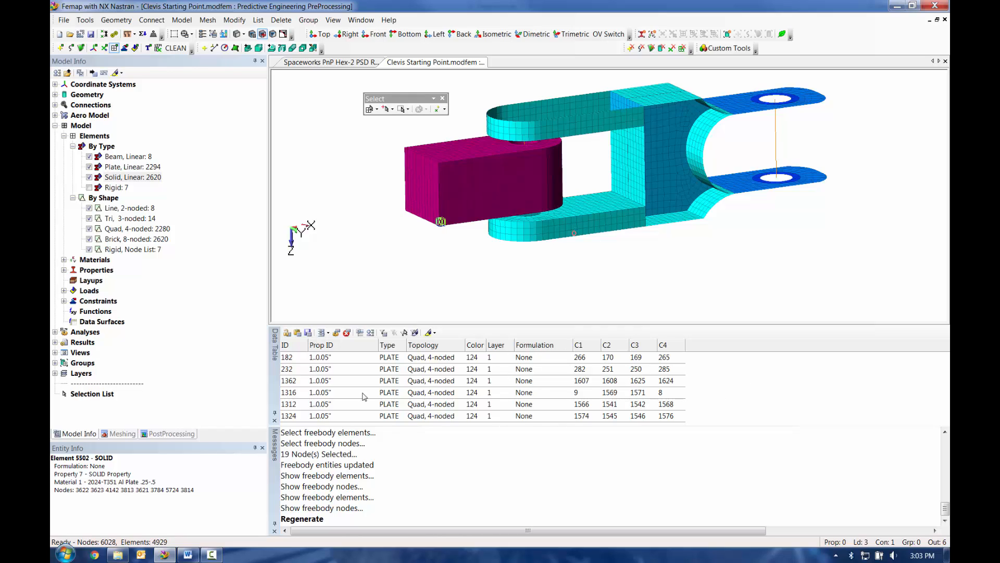
Reduce the Data Table's visible columns to ID and Prop ID
left_click(328, 333)
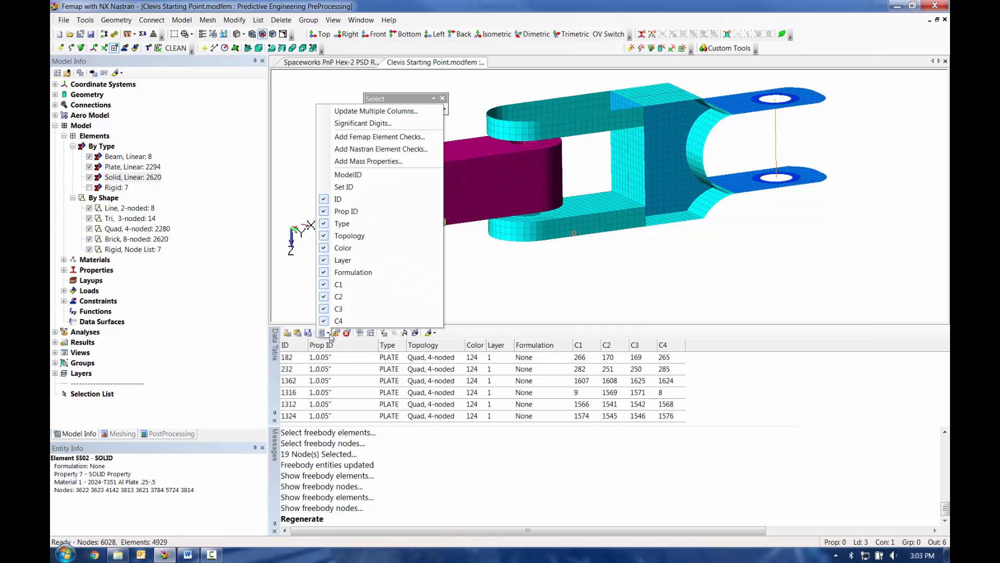
left_click(394, 113)
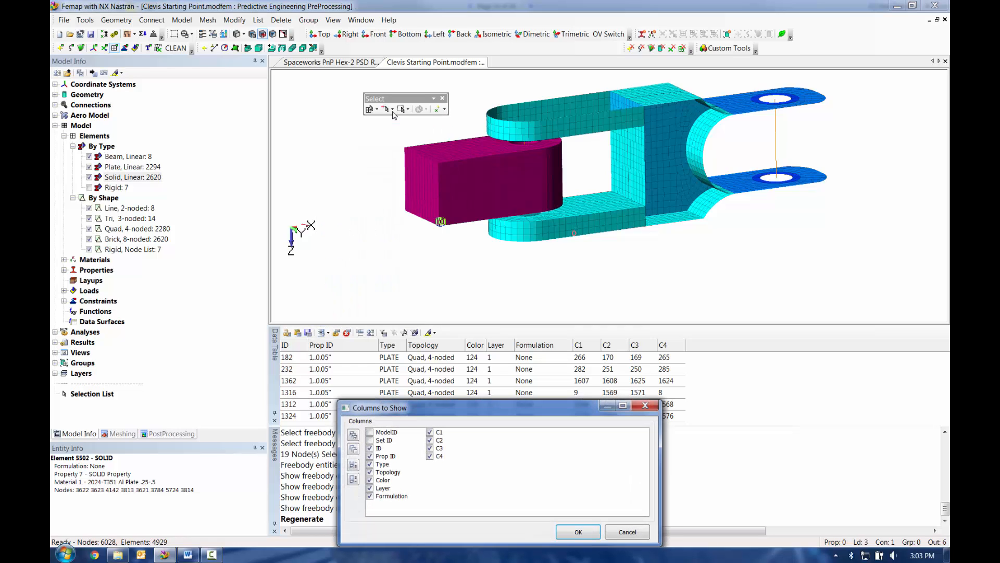
left_click(353, 448)
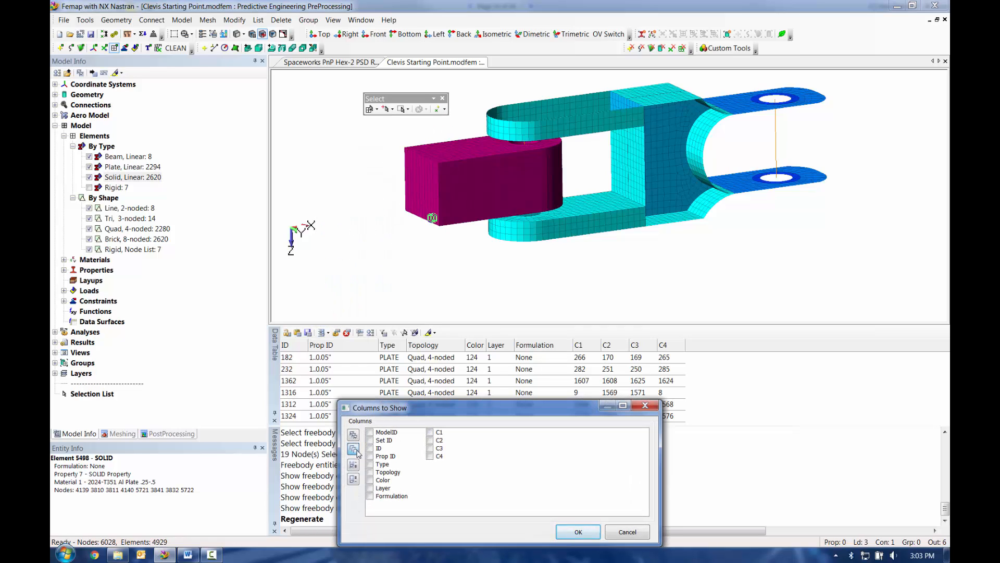
left_click(370, 448)
left_click(370, 456)
left_click(568, 533)
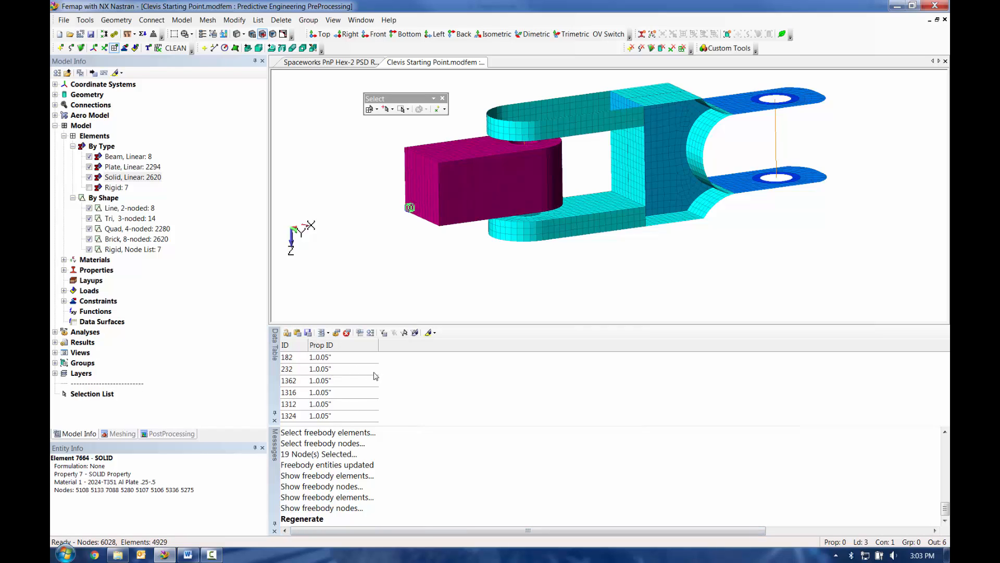
Add the Plate Y and XY Membrane Force and the Plate X, Y and XY Bending Moment results of 4..FIXED - PULL to the Data Table
left_click(337, 334)
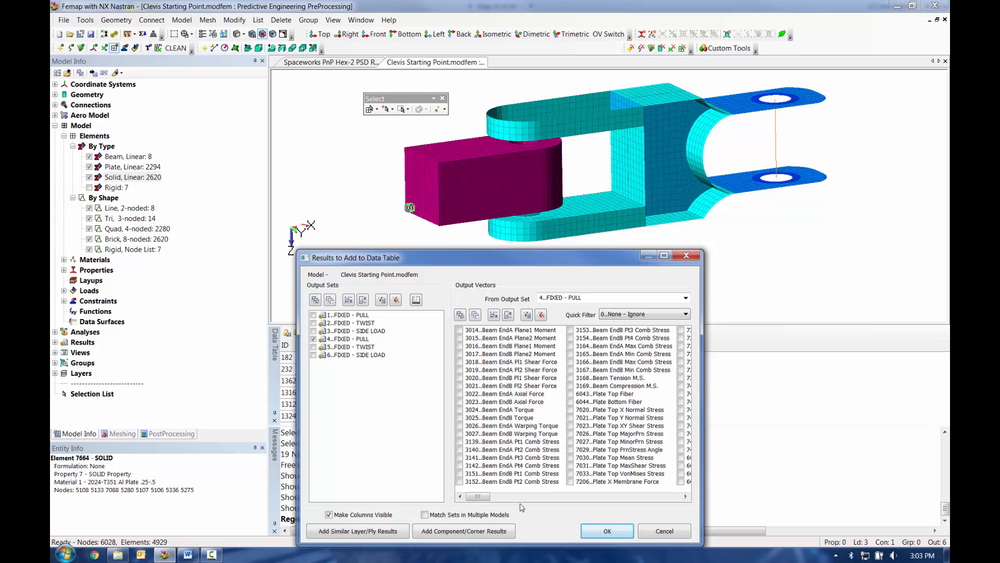
left_click(655, 497)
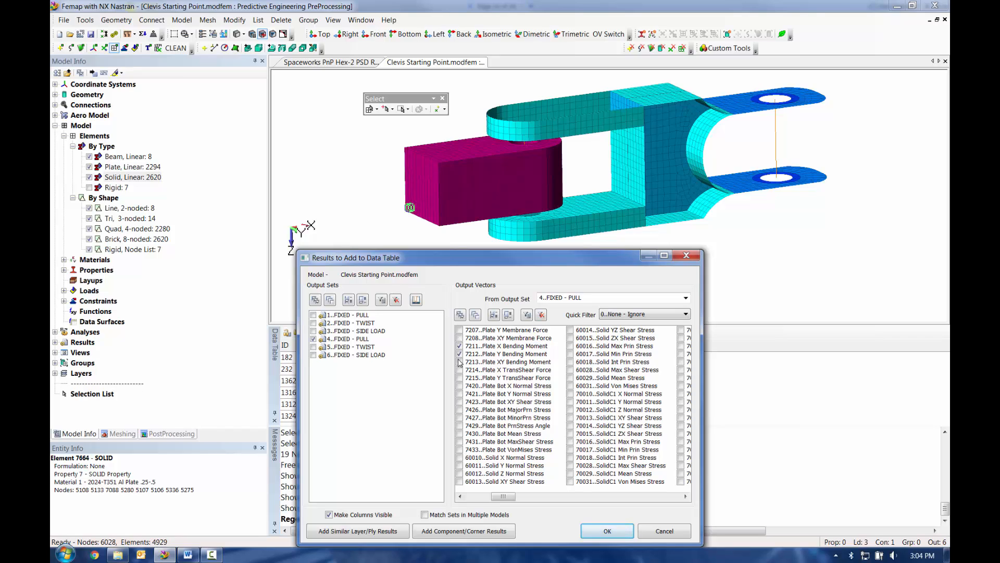
left_click(460, 362)
left_click(459, 346)
left_click(460, 338)
left_click(607, 533)
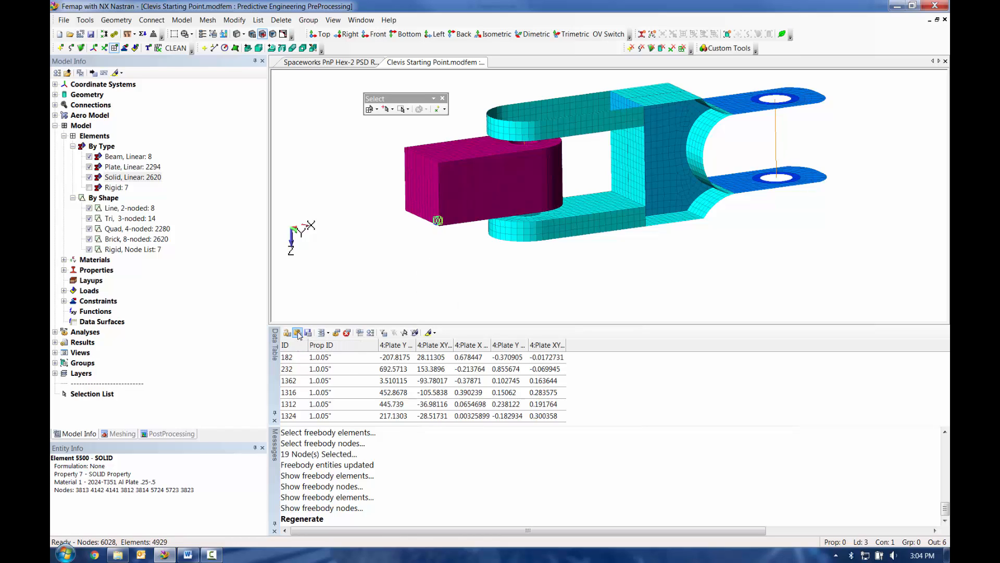
Open a blank Microsoft Excel workbook and move its window low enough to uncover the Data Table
left_click(65, 554)
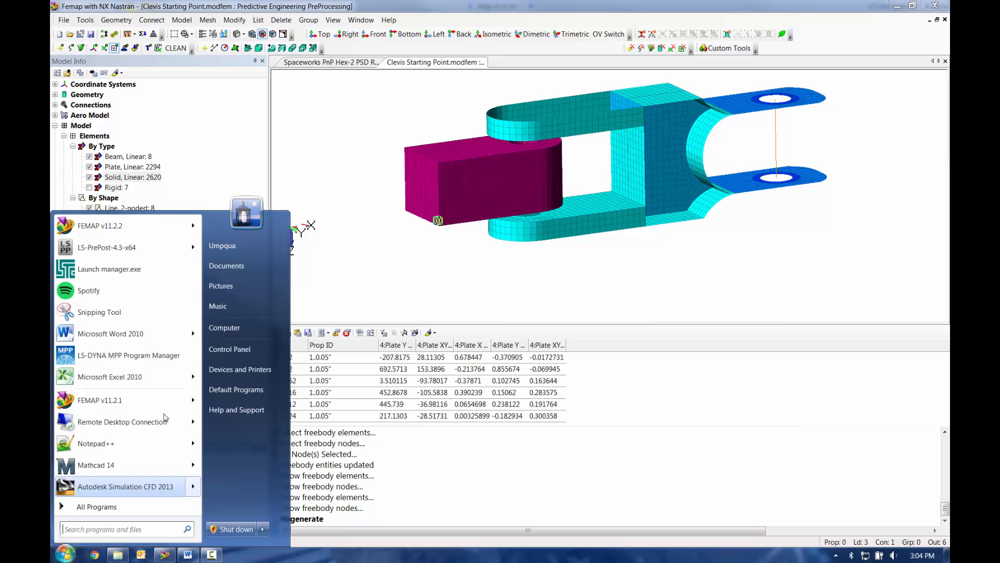
left_click(107, 379)
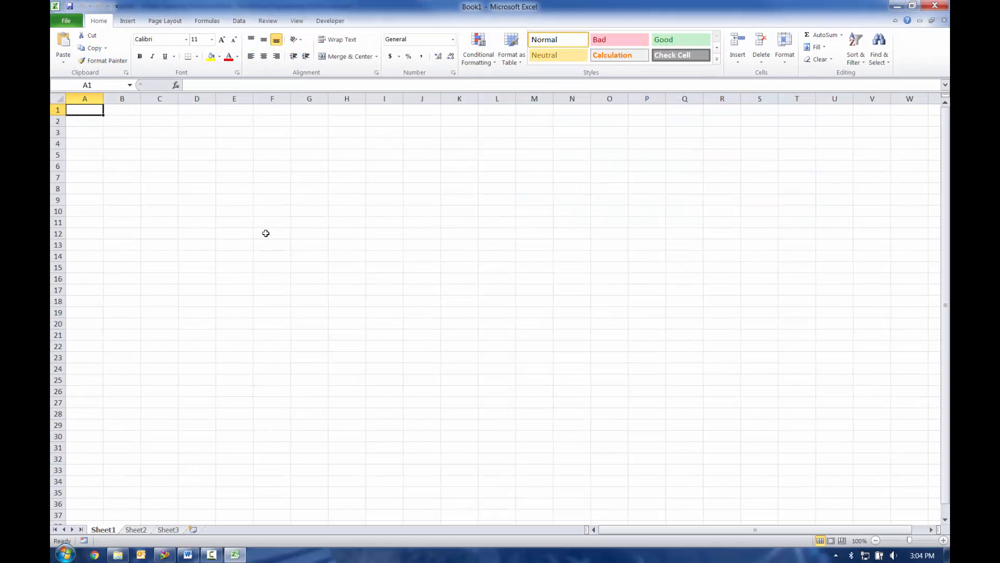
left_click(237, 189)
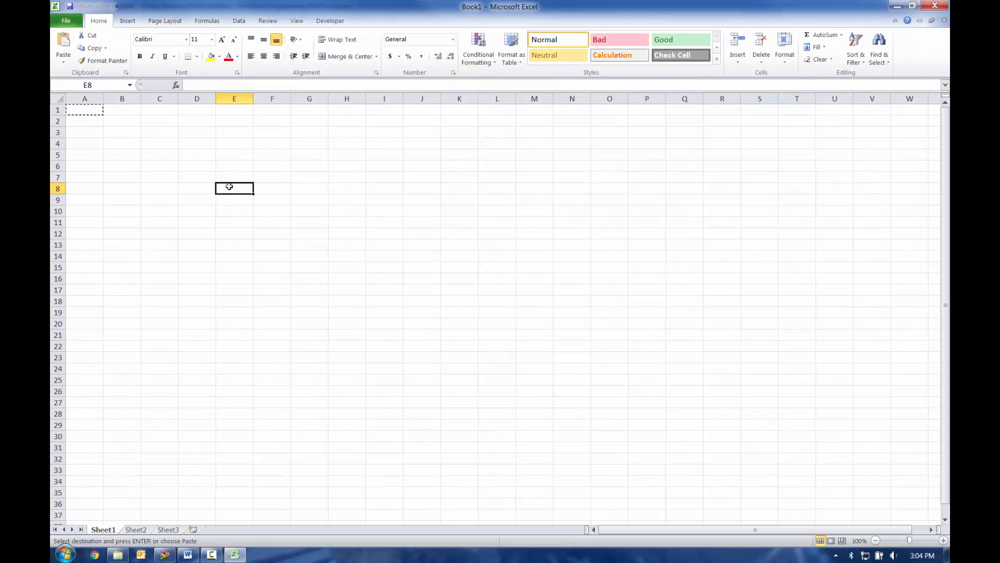
key("ctrl+c")
left_click_drag(239, 10, 339, 457)
Copy the Data Table contents and paste them into the Excel workbook starting at cell A1
left_click(298, 334)
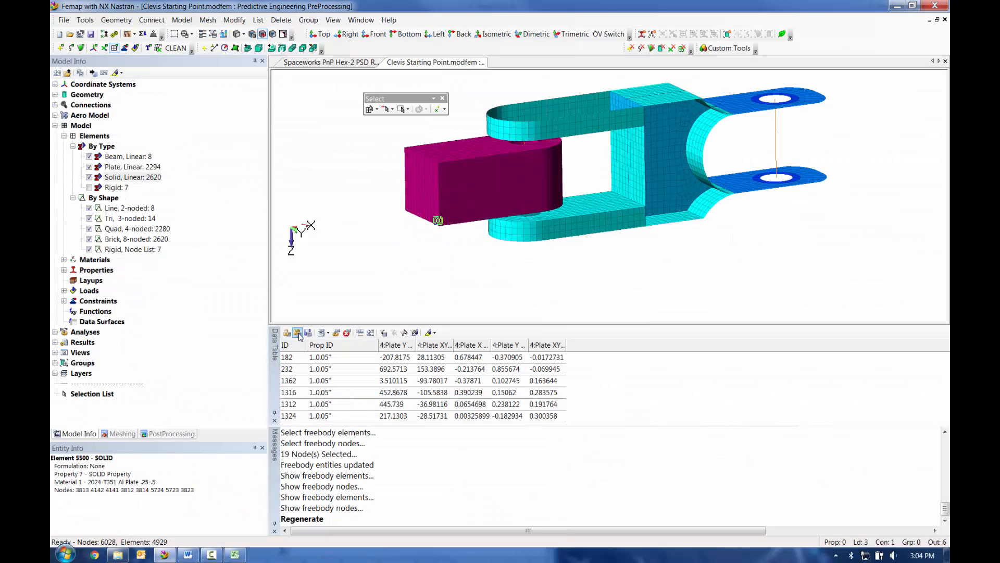
left_click(235, 554)
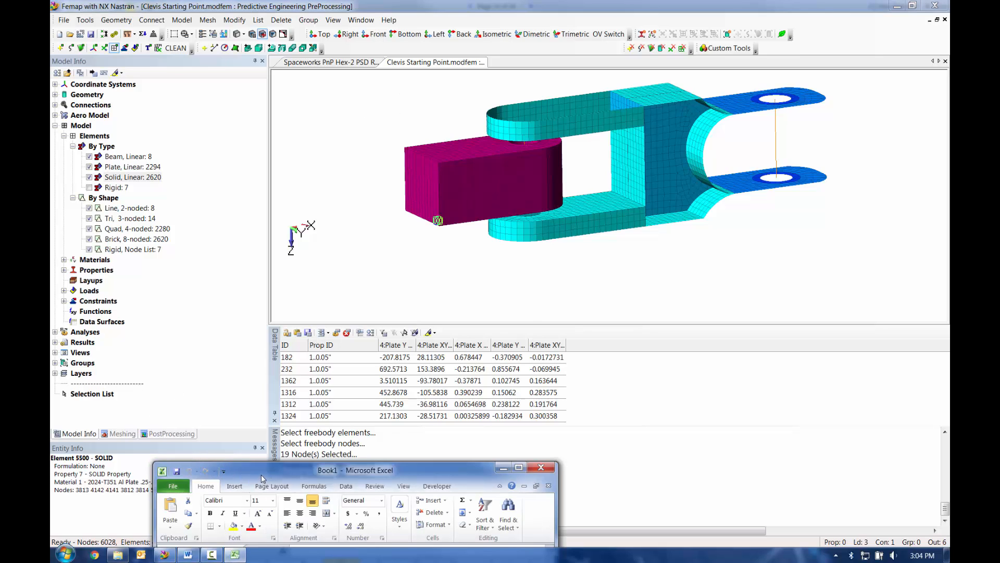
left_click_drag(261, 474, 230, 100)
left_click(162, 201)
key("ctrl+v")
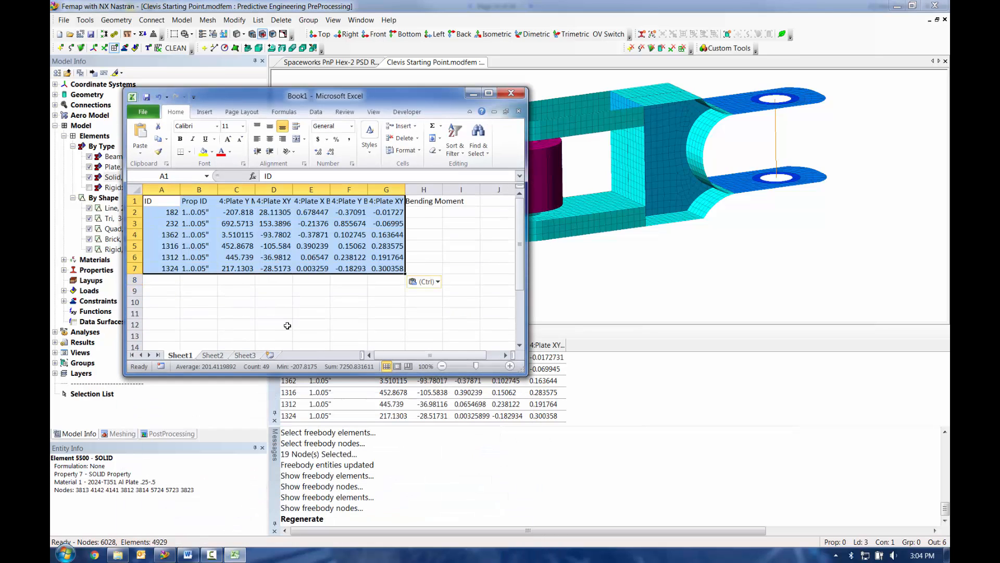
Fit all worksheet columns to their contents, view the sheet at full size, and return to Femap
left_click(135, 190)
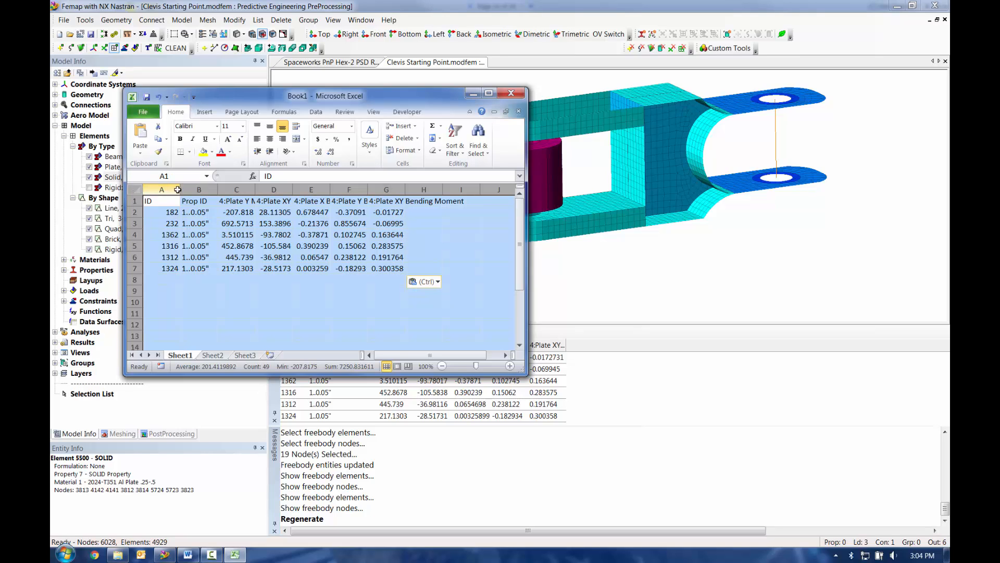
double_click(180, 190)
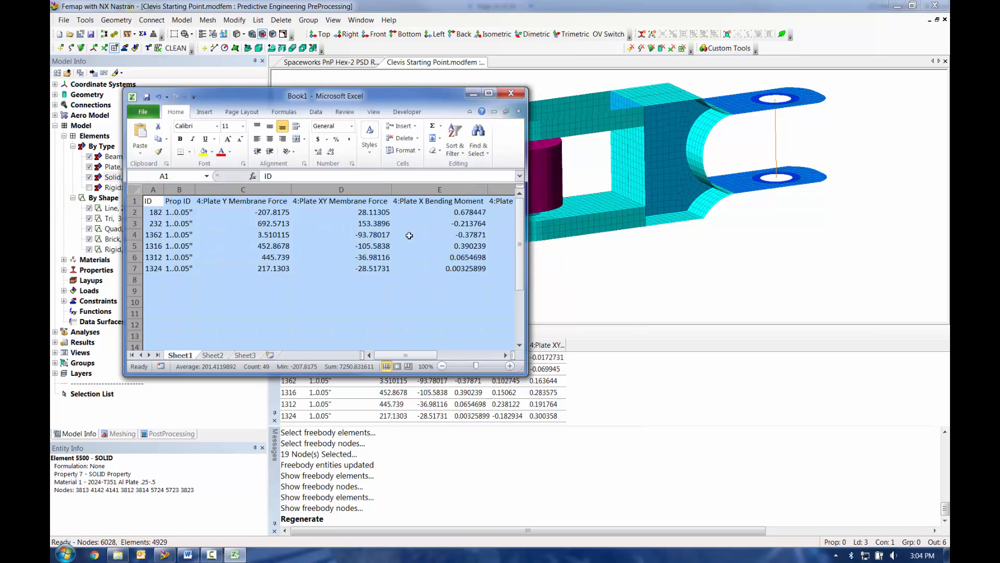
left_click(487, 94)
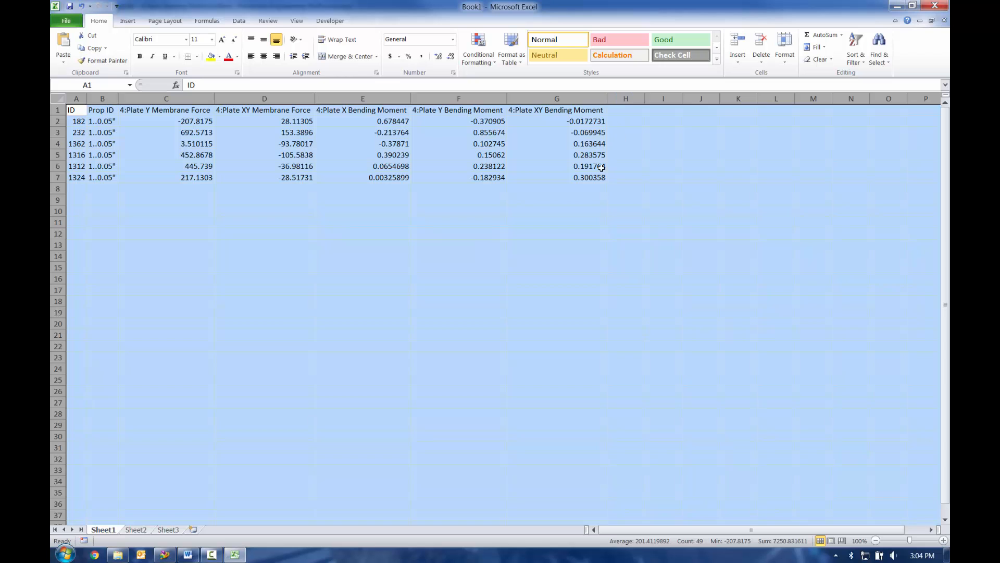
left_click(897, 7)
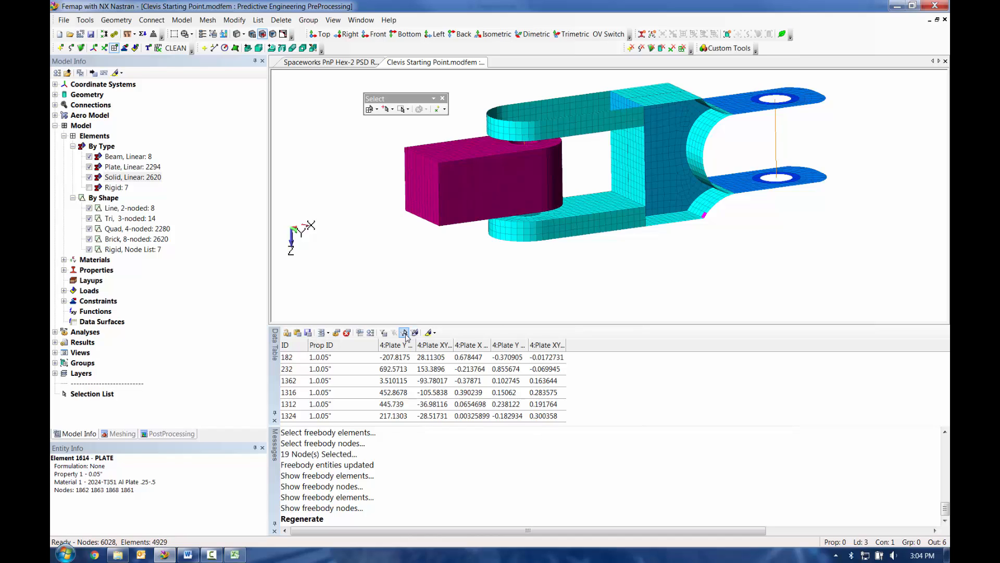
Clear the Data Table and send it a vector summary of the 4..FIXED - PULL output set
left_click(347, 333)
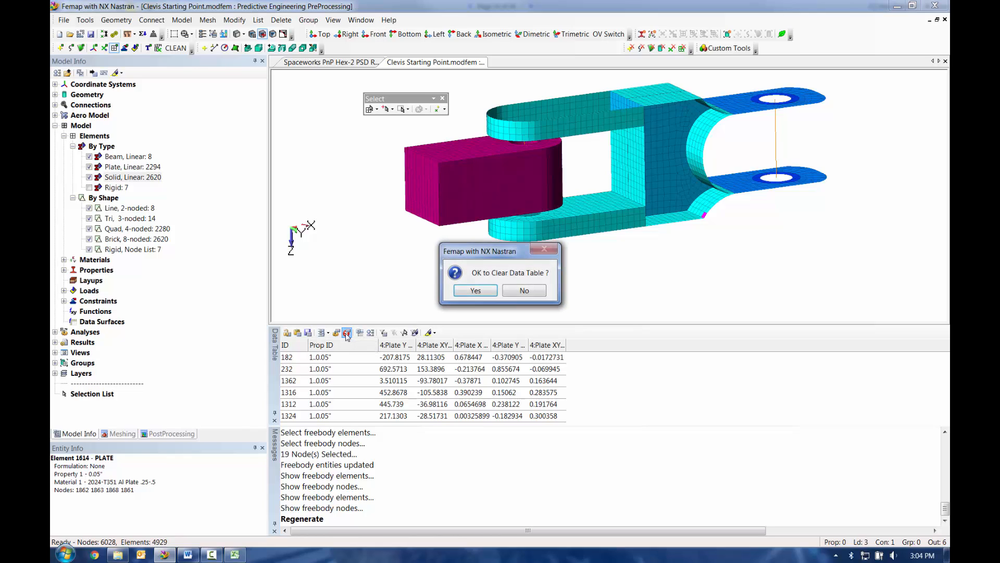
left_click(467, 292)
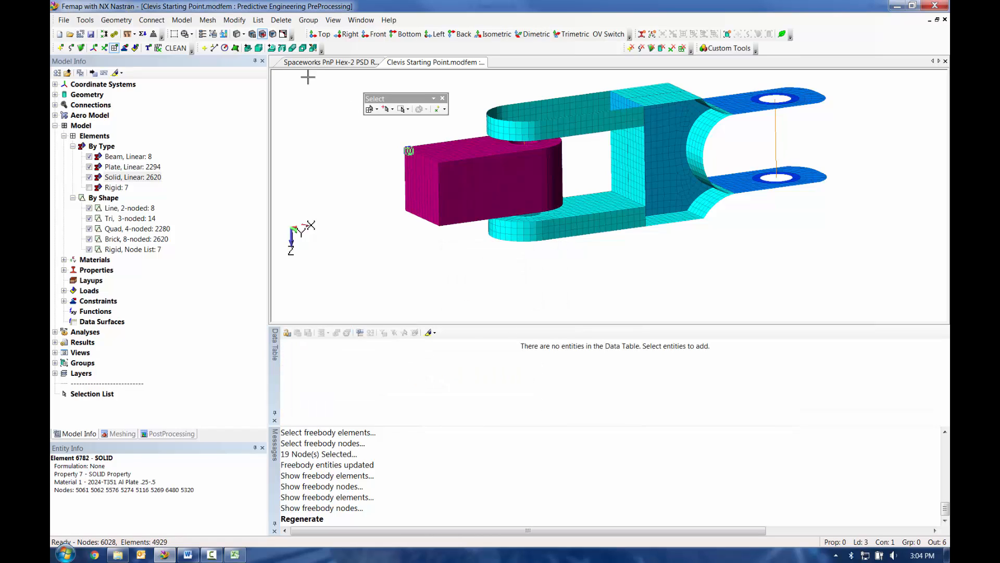
left_click(261, 23)
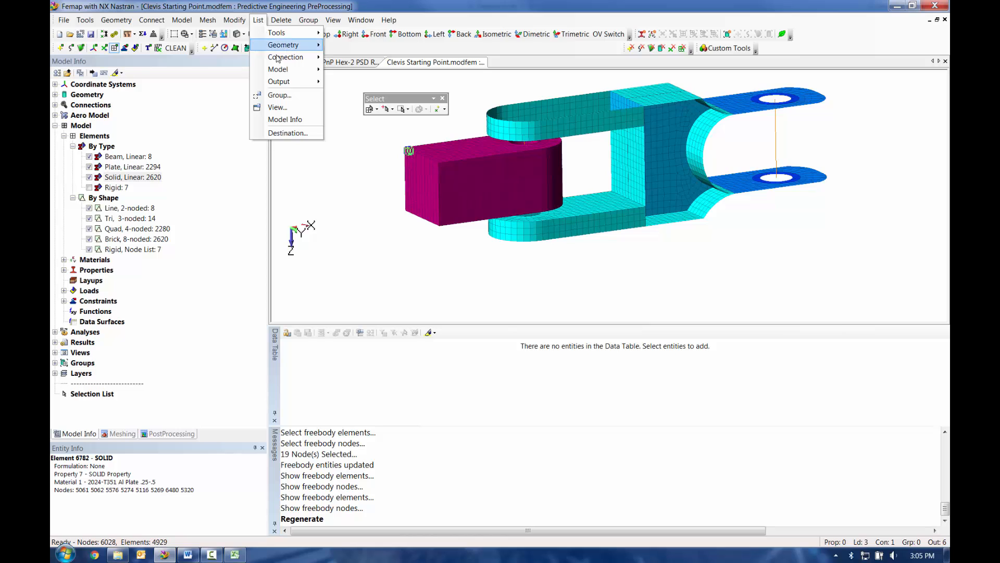
mouse_move(302, 83)
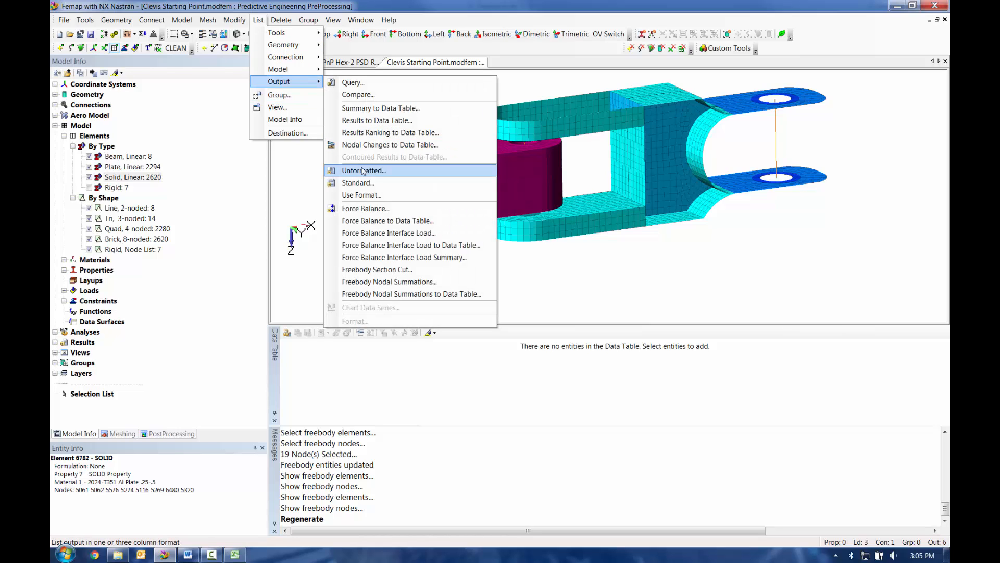
left_click(393, 109)
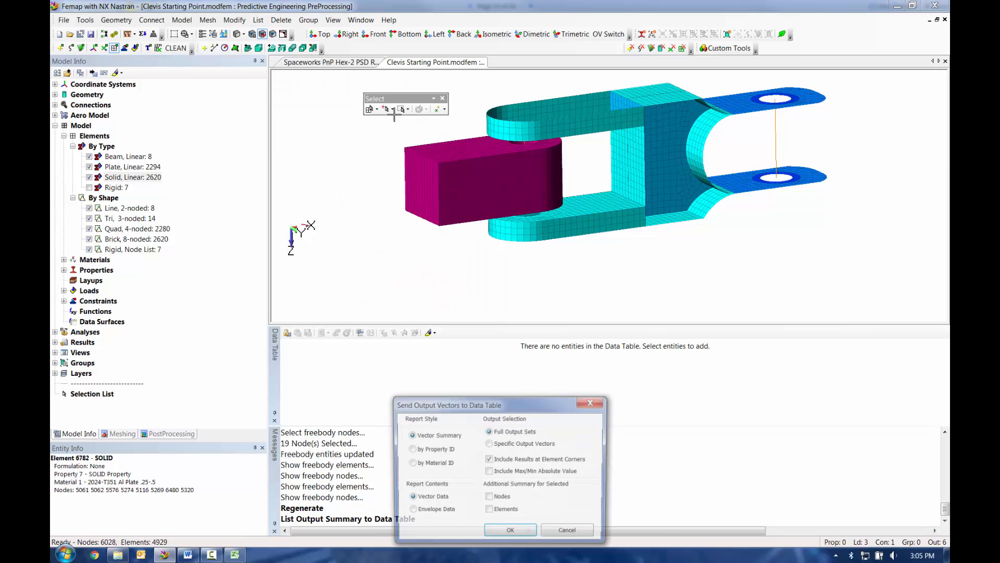
left_click(510, 530)
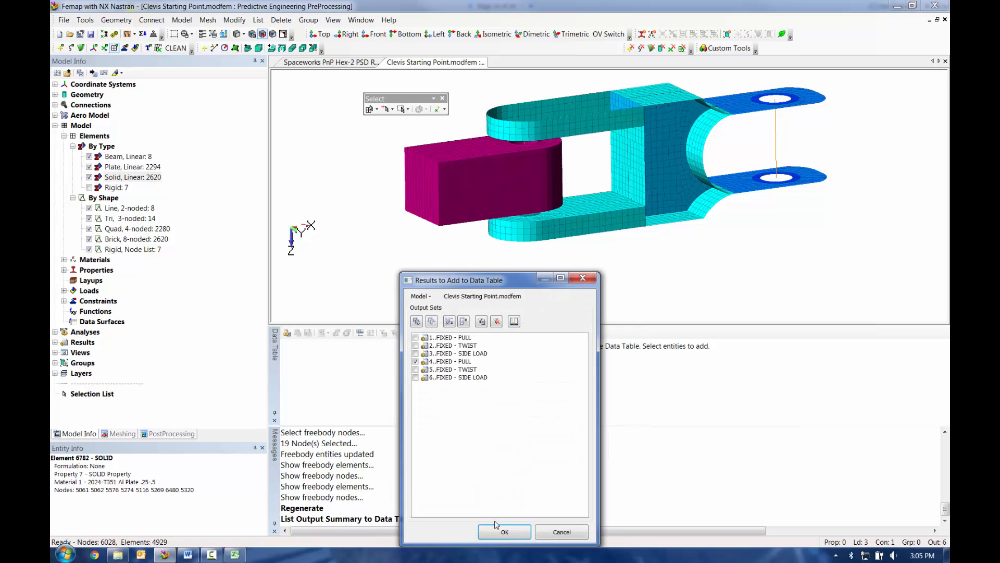
left_click(493, 531)
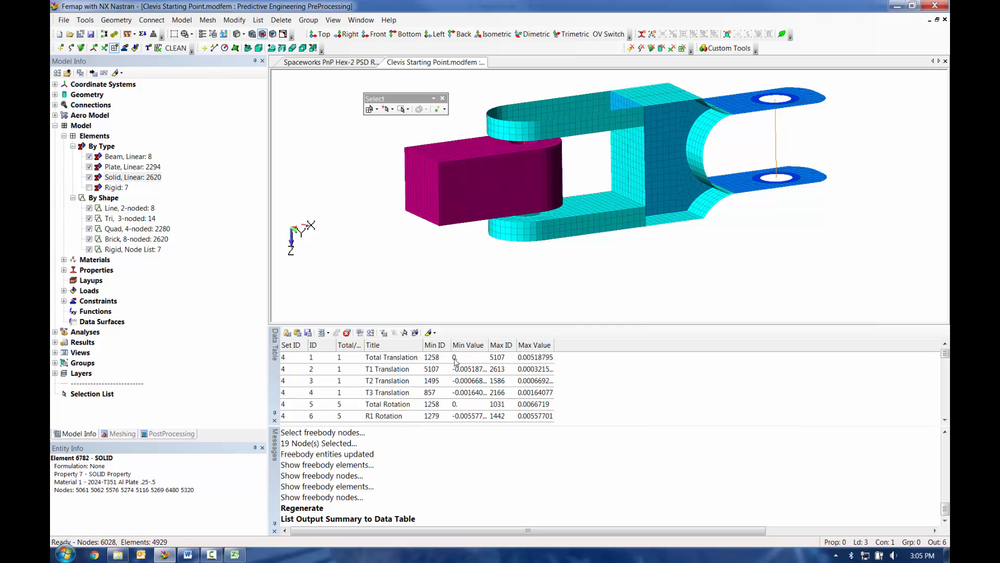
Clear the output summary and set up a Data Table results listing with output vectors in columns and nodes in rows
left_click(346, 332)
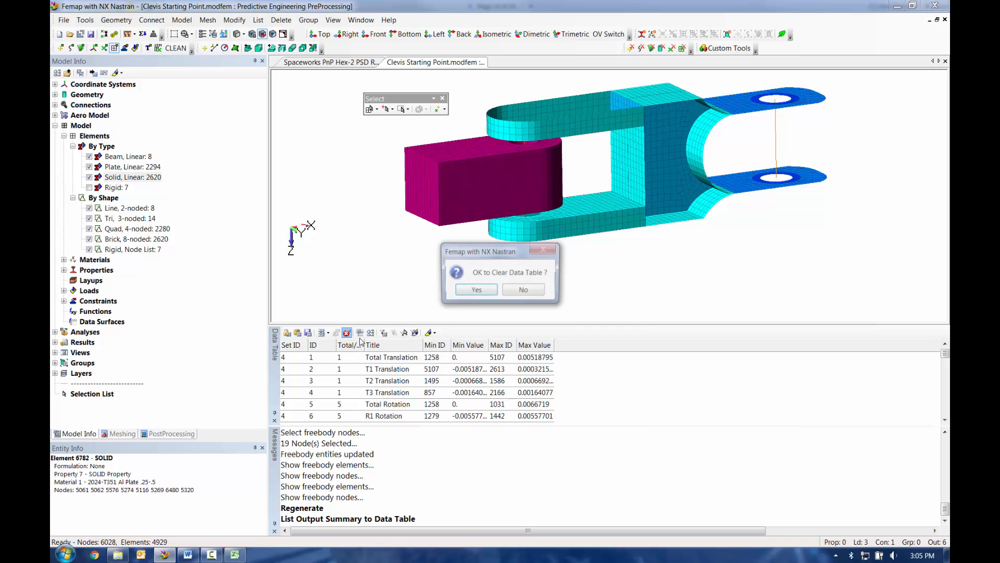
left_click(472, 290)
left_click(257, 21)
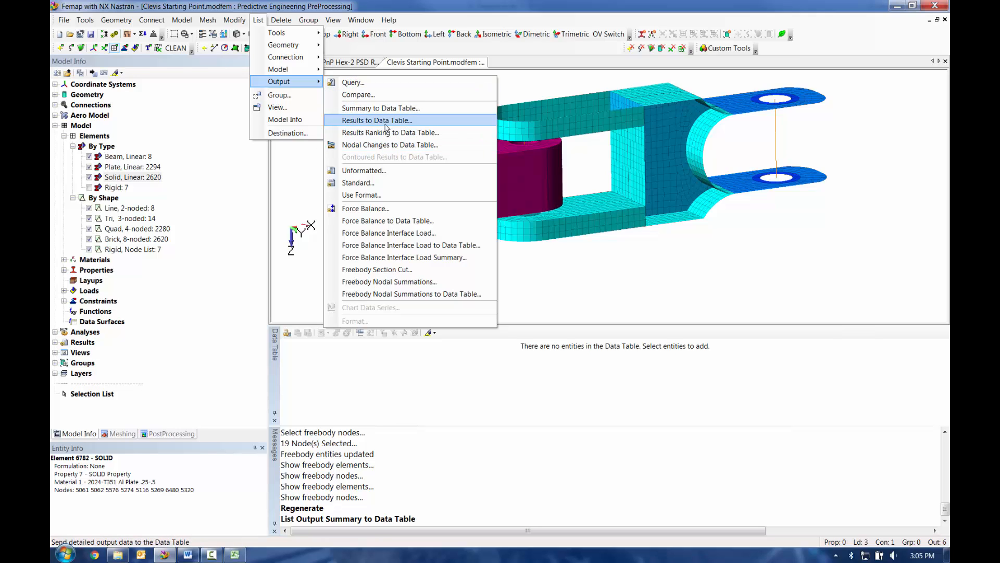
left_click(386, 121)
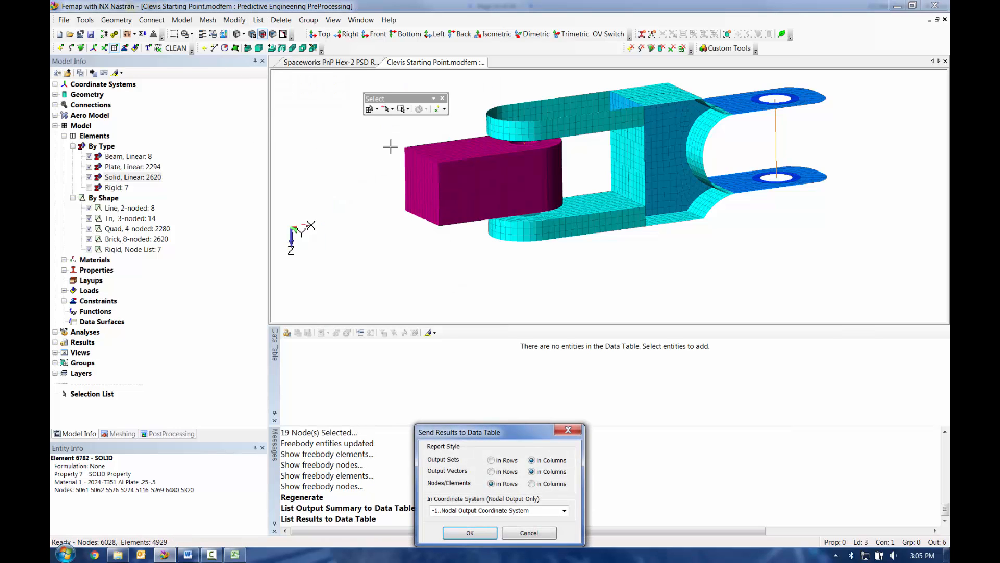
left_click(458, 533)
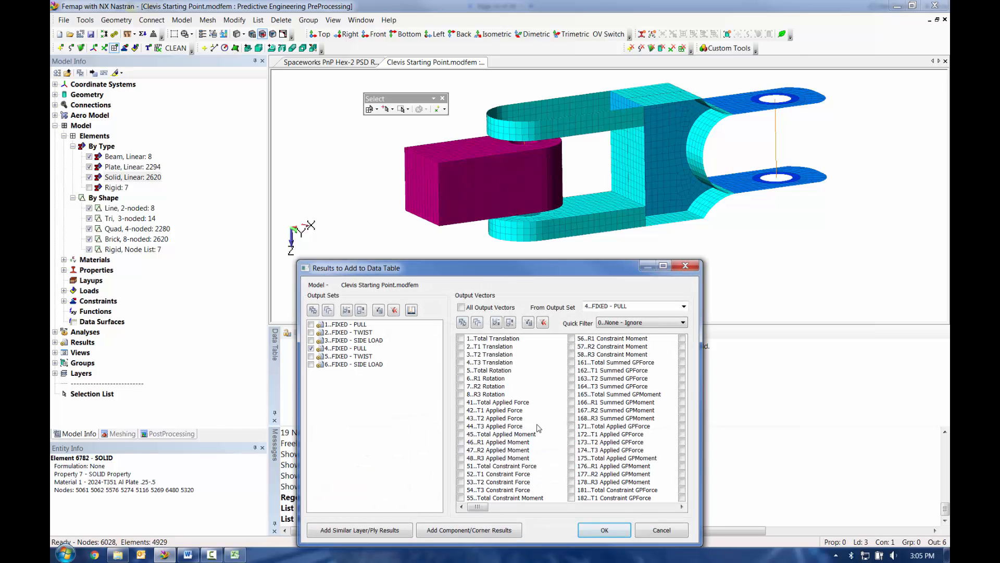
Choose the Total, T1, T2 and T3 Translation vectors of the 4..FIXED - PULL output set for the Data Table listing
left_click(460, 338)
left_click(461, 346)
left_click(460, 355)
left_click(460, 362)
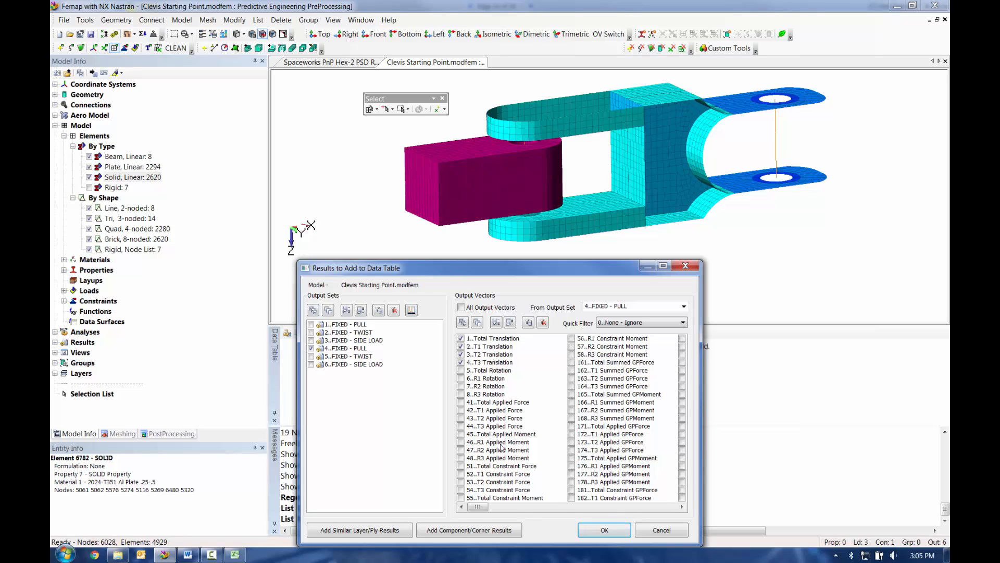
left_click(594, 533)
Pick six neighbouring nodes on the inner face of the lower clevis arm and send their results to the Data Table
left_click(588, 207)
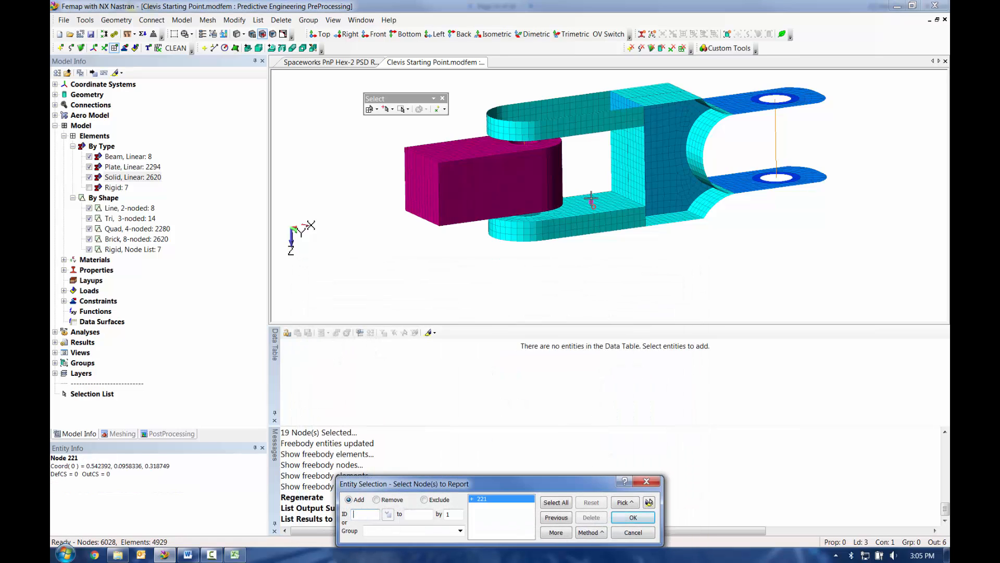
left_click(588, 207)
left_click(588, 207)
left_click(588, 207)
left_click(587, 208)
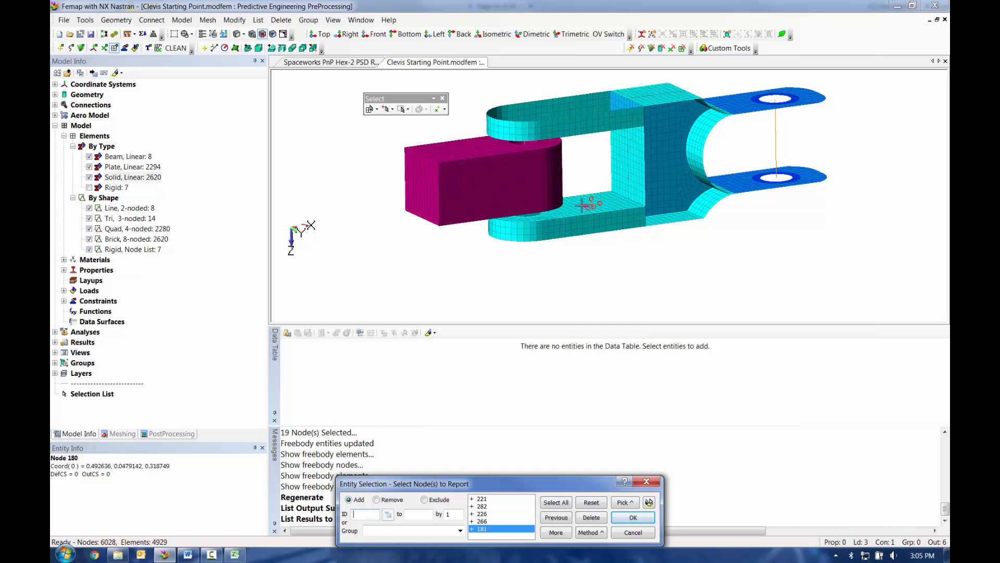
left_click(586, 211)
middle_click(586, 211)
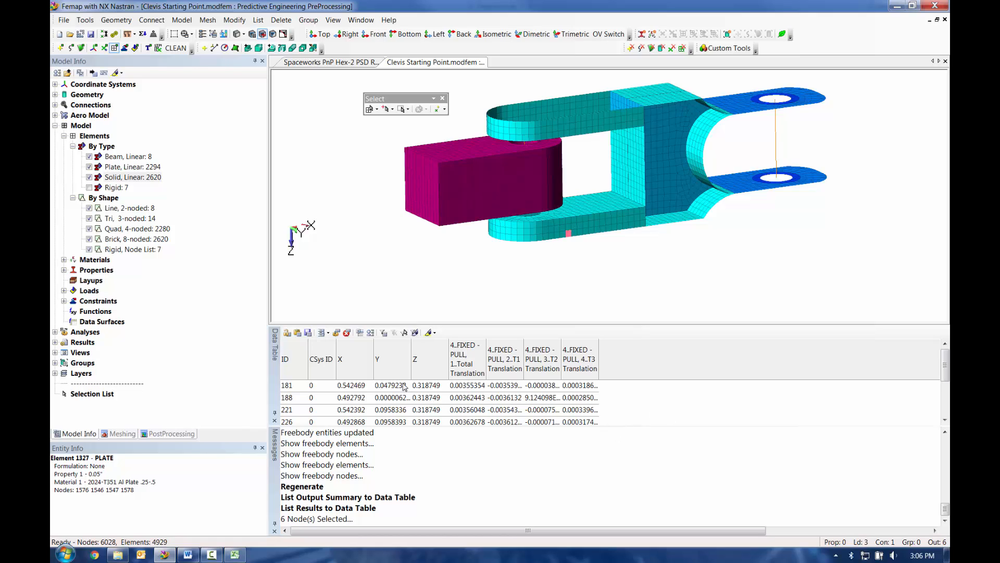
Clear the Data Table, display freebodies on the model, and expand the properties of the 4..Section Cut freebody
left_click(346, 332)
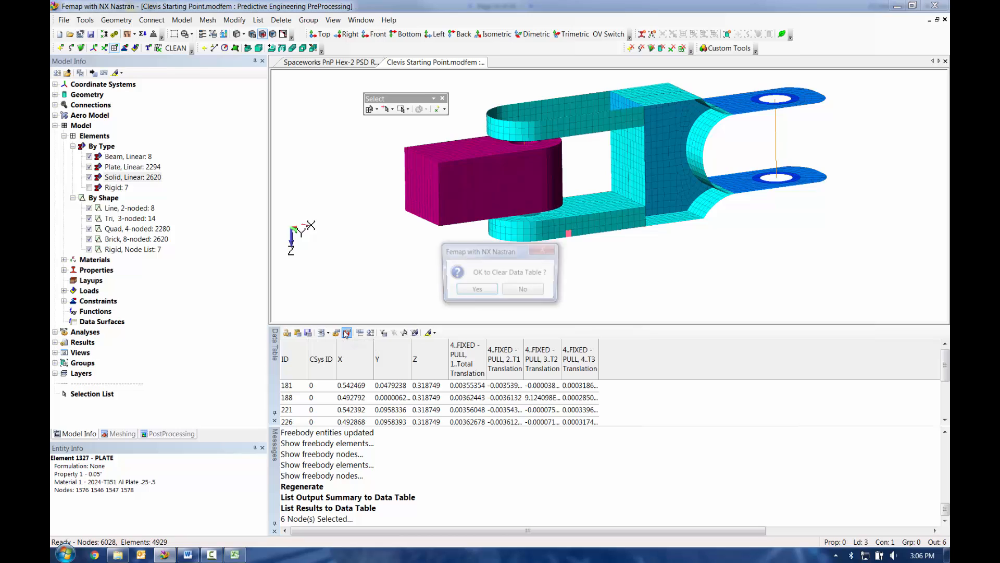
left_click(474, 290)
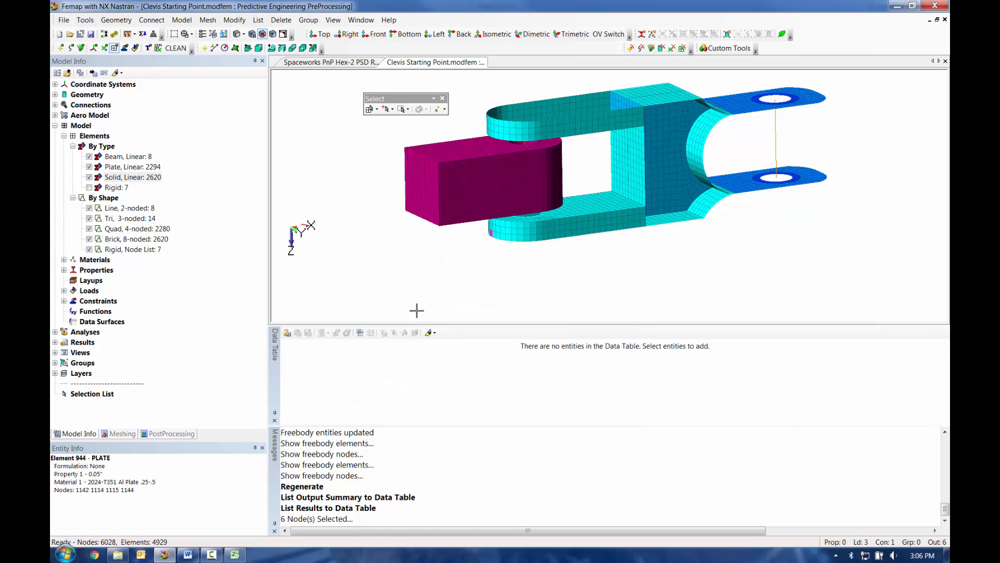
left_click(179, 434)
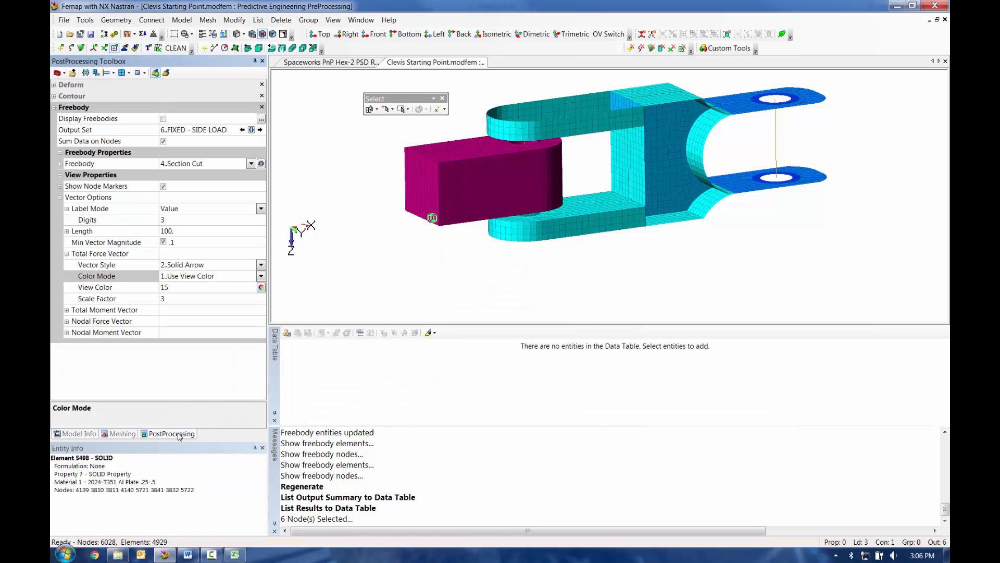
left_click(163, 119)
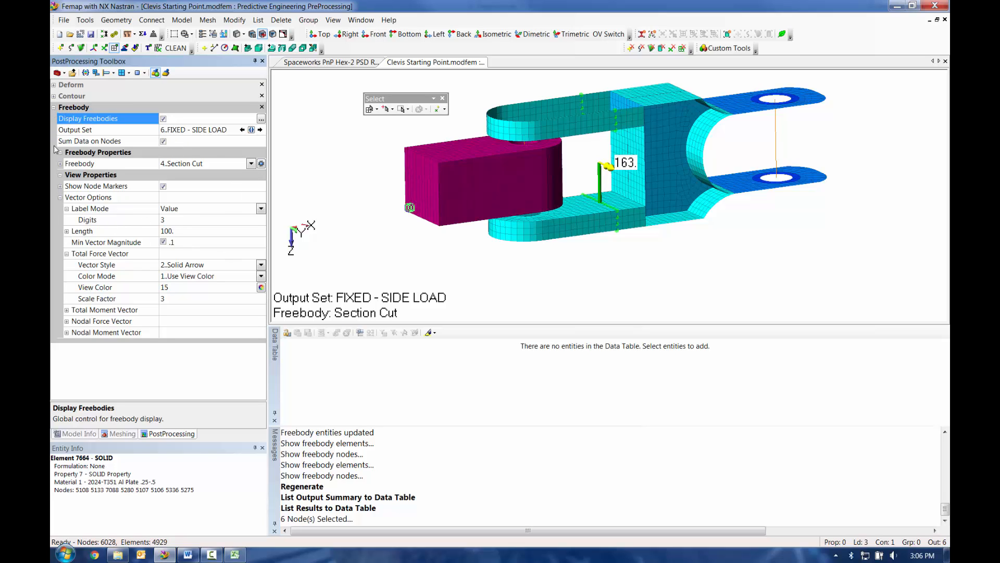
left_click(61, 164)
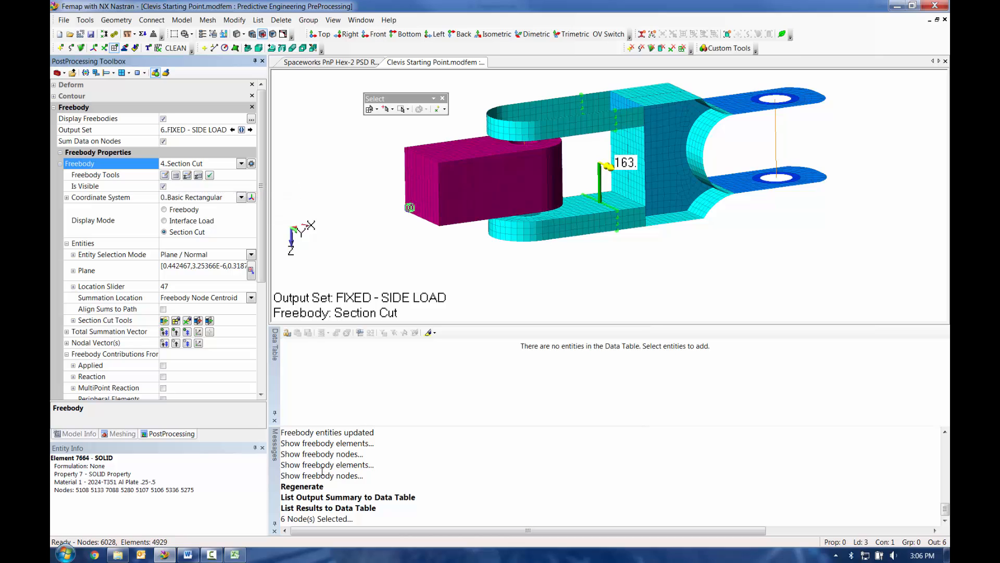
List the current Section Cut freebody to the Data Table, including nodal sums
left_click_drag(419, 497, 405, 496)
left_click_drag(324, 461, 307, 454)
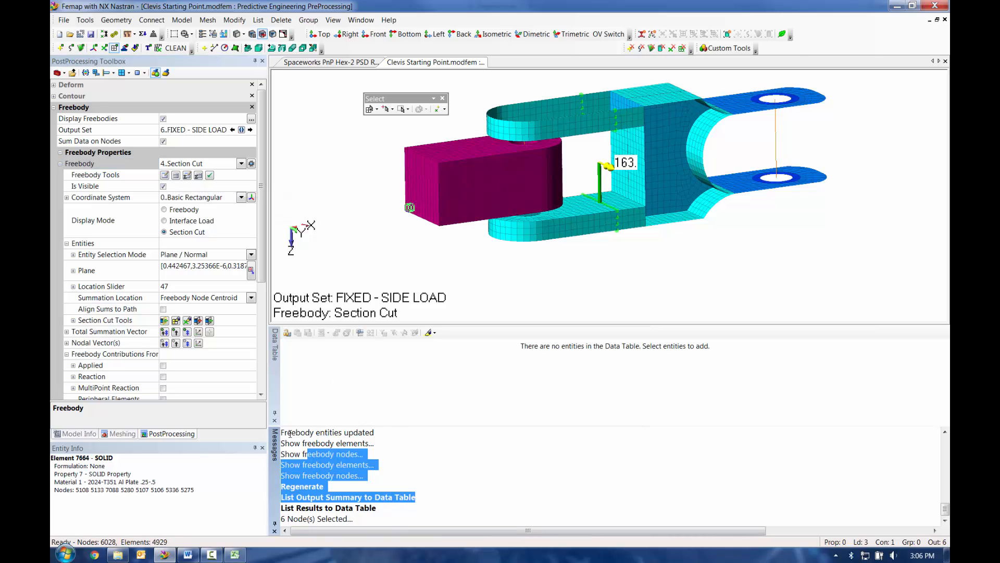
left_click(176, 175)
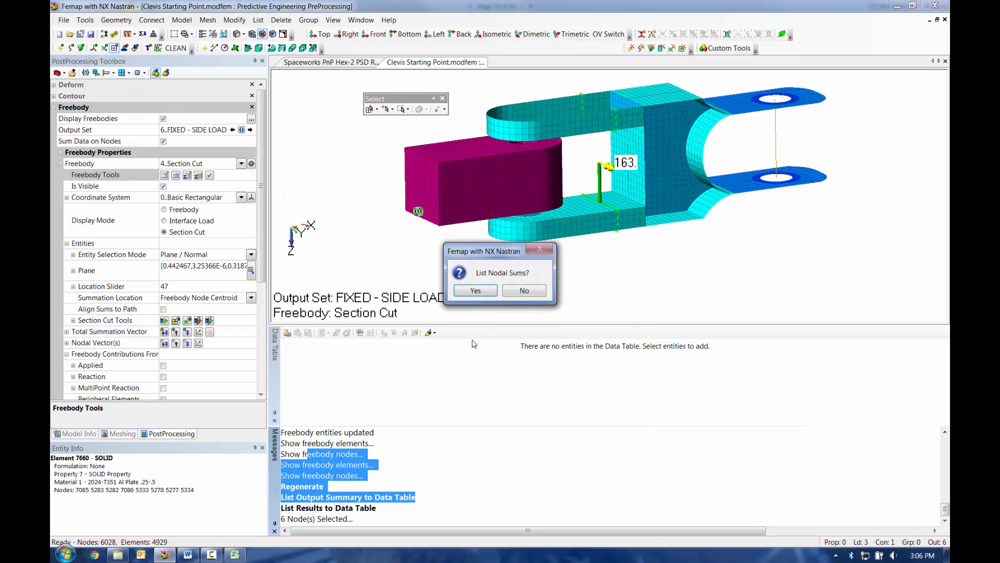
left_click(475, 290)
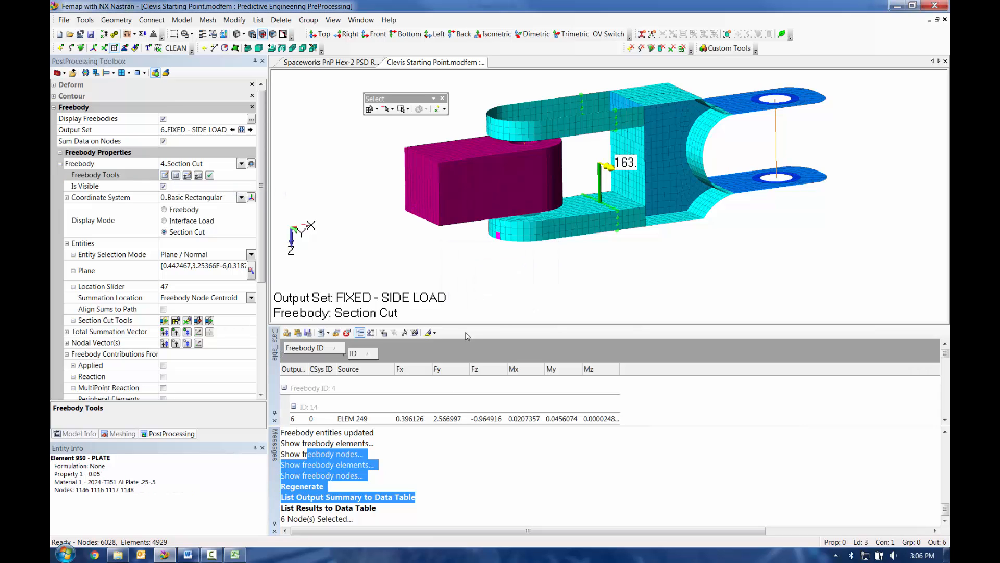
Undock and enlarge the Data Table to examine the freebody forces and moments per node, and close it
double_click(274, 347)
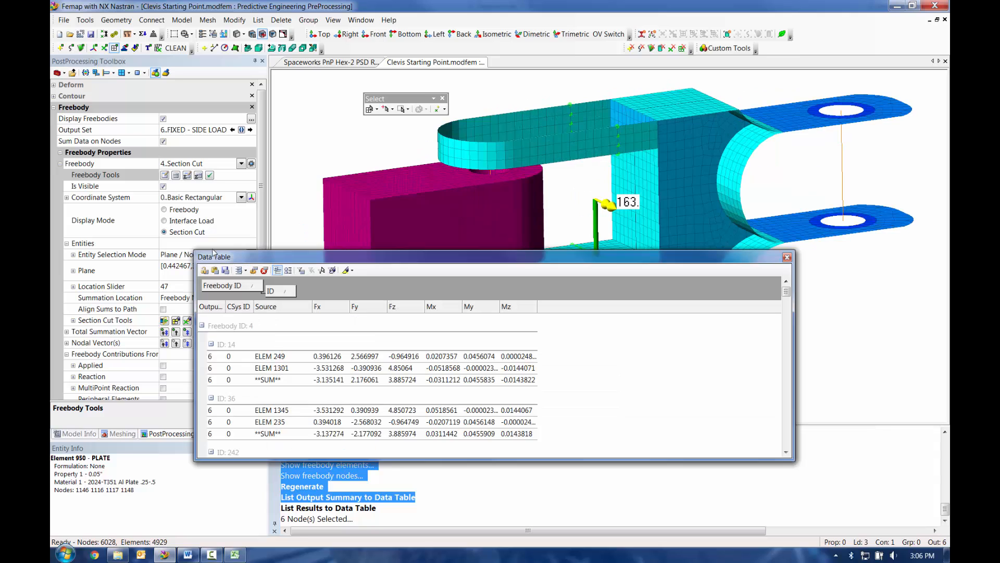
left_click_drag(197, 254, 113, 92)
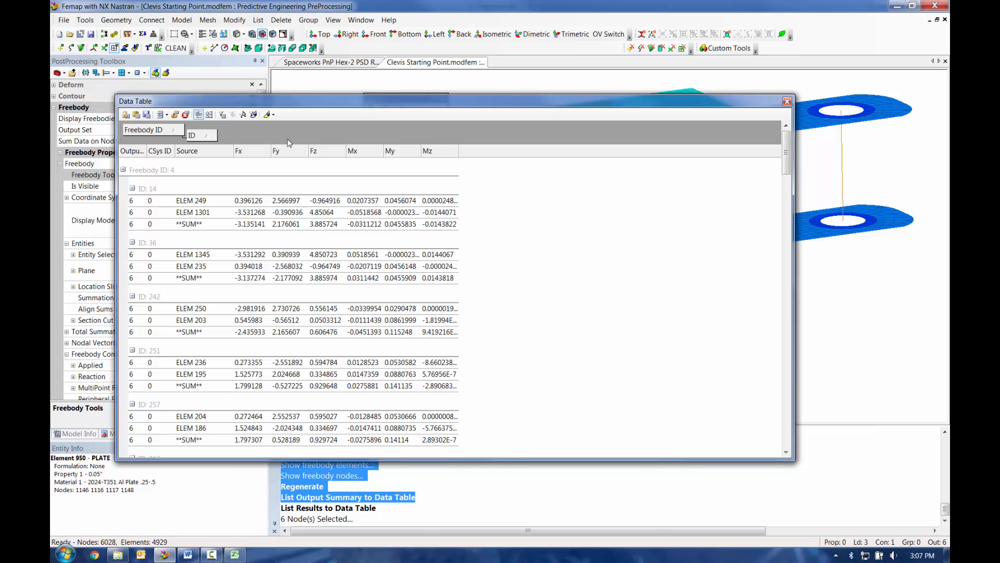
left_click_drag(313, 104, 353, 137)
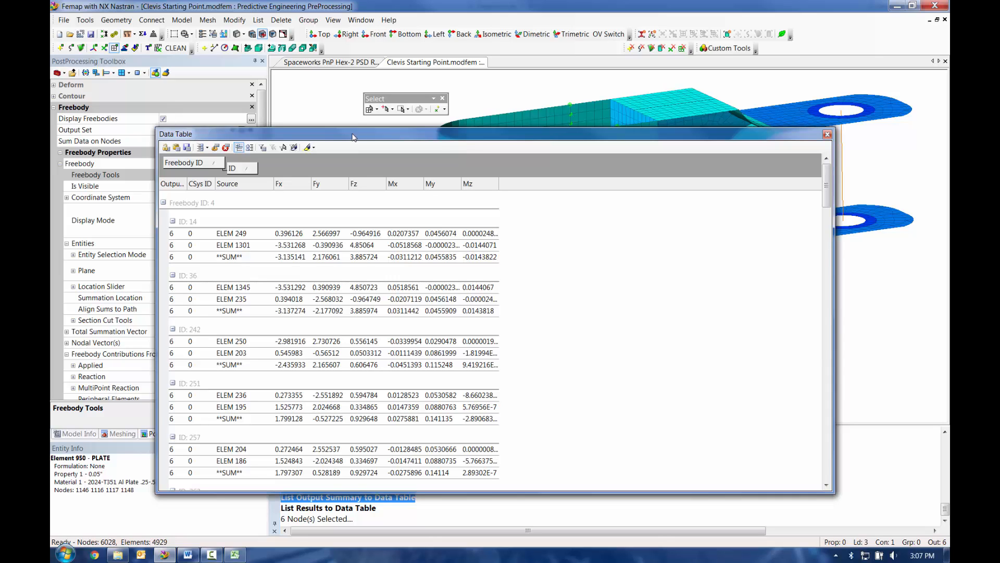
left_click(827, 134)
Switch to the Word course notes, advance from the Data Table section to the FEMAP API page, and return to Femap
left_click(188, 554)
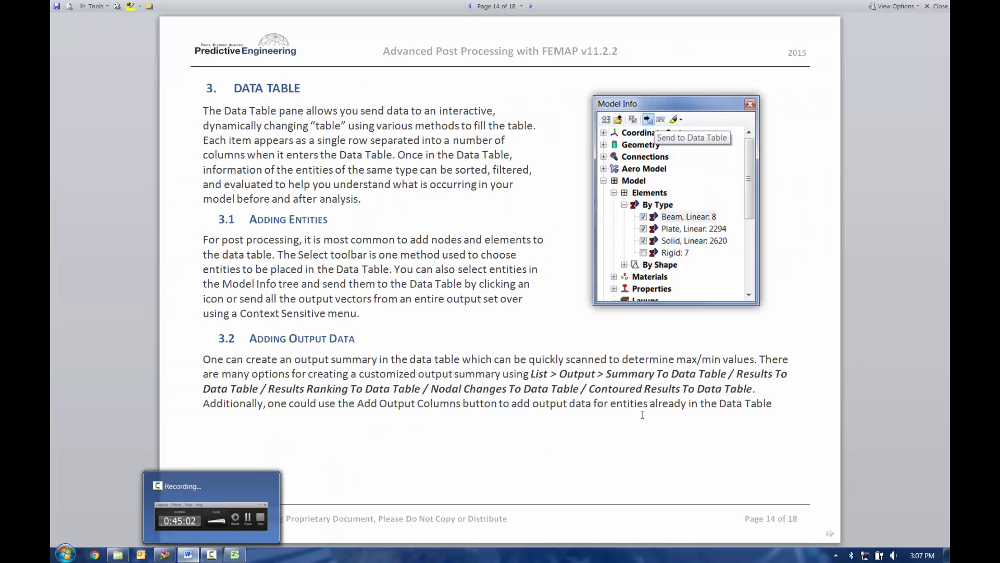
left_click(829, 533)
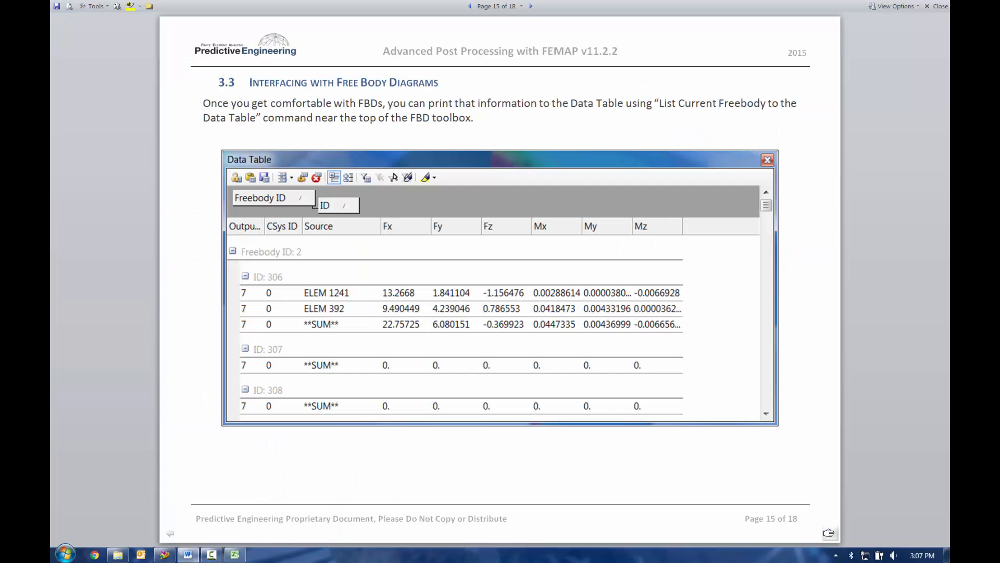
left_click(829, 533)
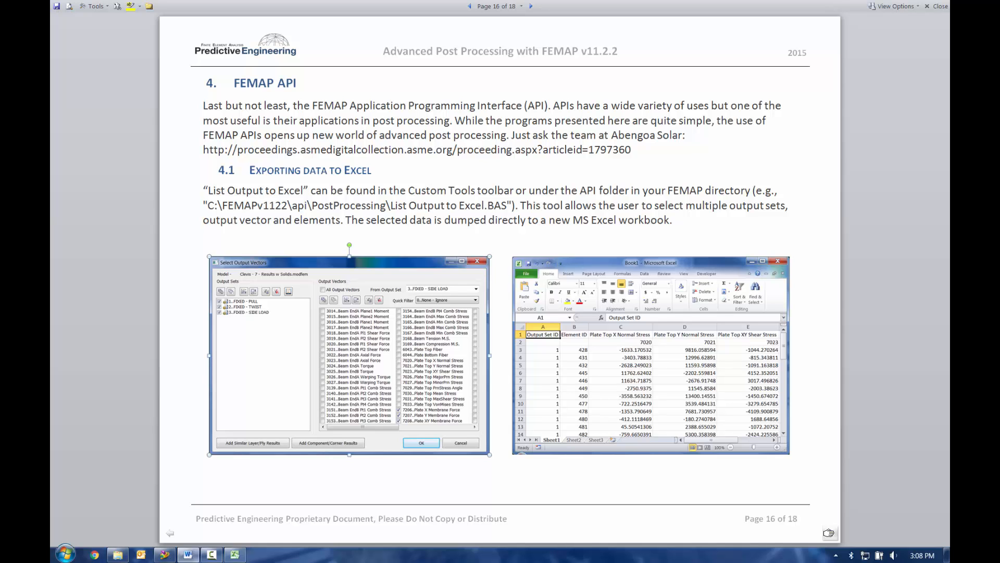
left_click(165, 554)
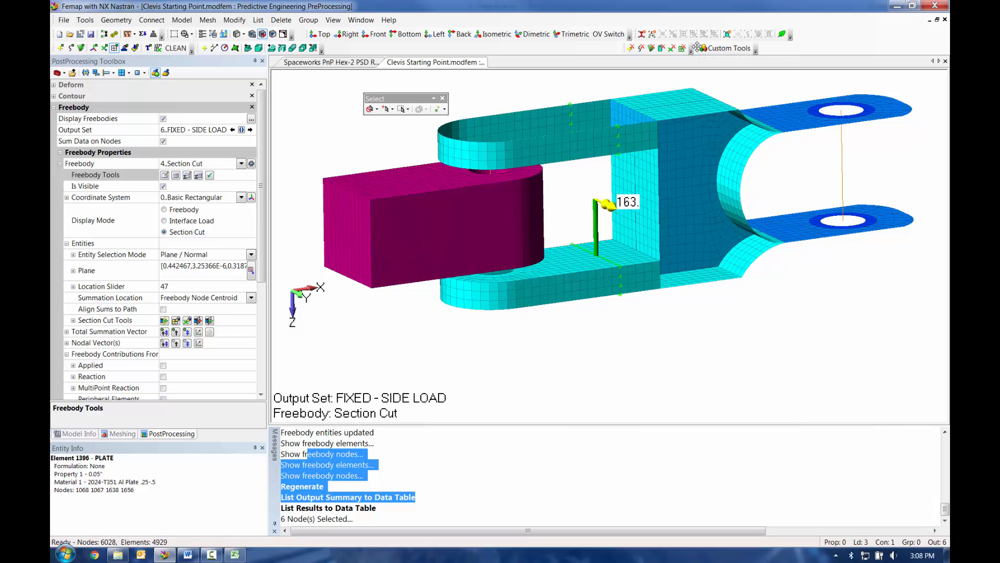
Float the Custom Tools toolbar, show the list of available toolbars, and dock Custom Tools again
left_click_drag(701, 48, 779, 313)
right_click(851, 42)
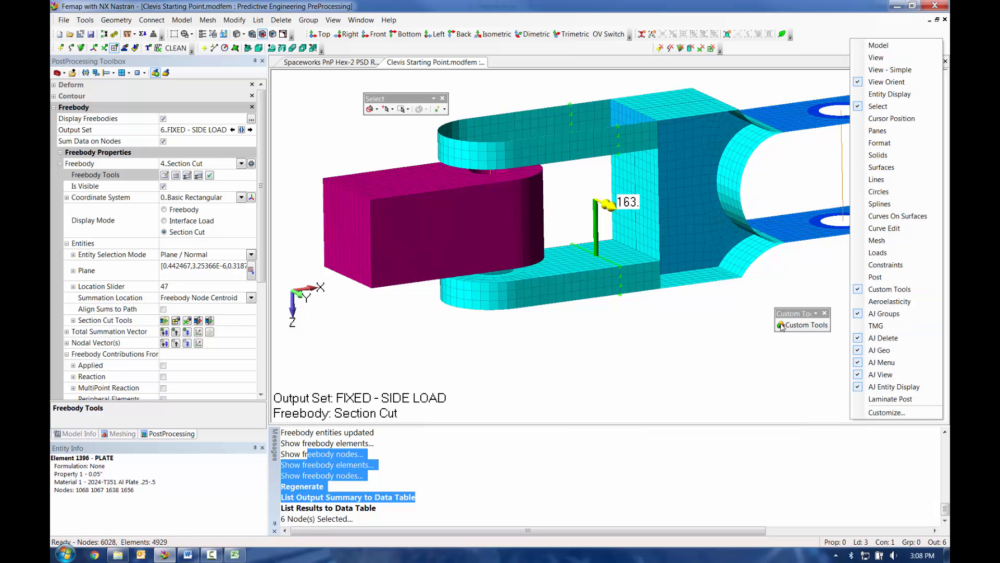
double_click(795, 318)
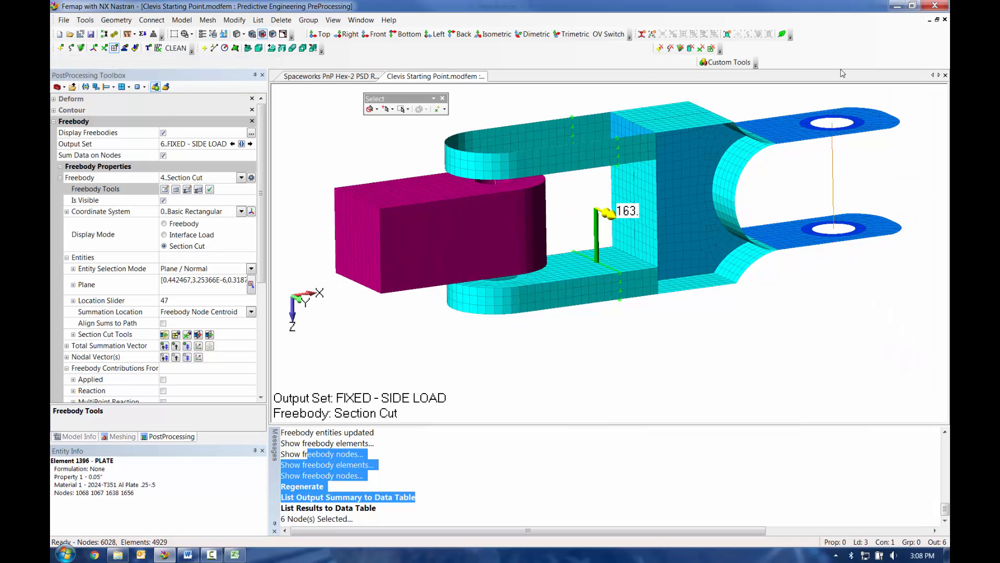
Run the List Output to Excel tool for output sets 4, 5 and 6 with the Plate Top X Normal, Y Normal and XY Shear Stress vectors
left_click(725, 63)
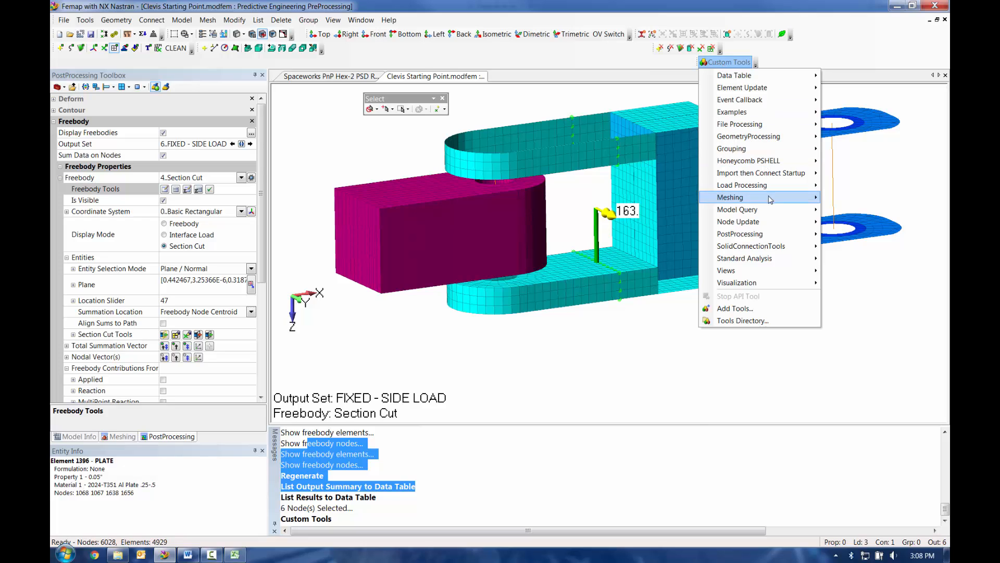
mouse_move(771, 231)
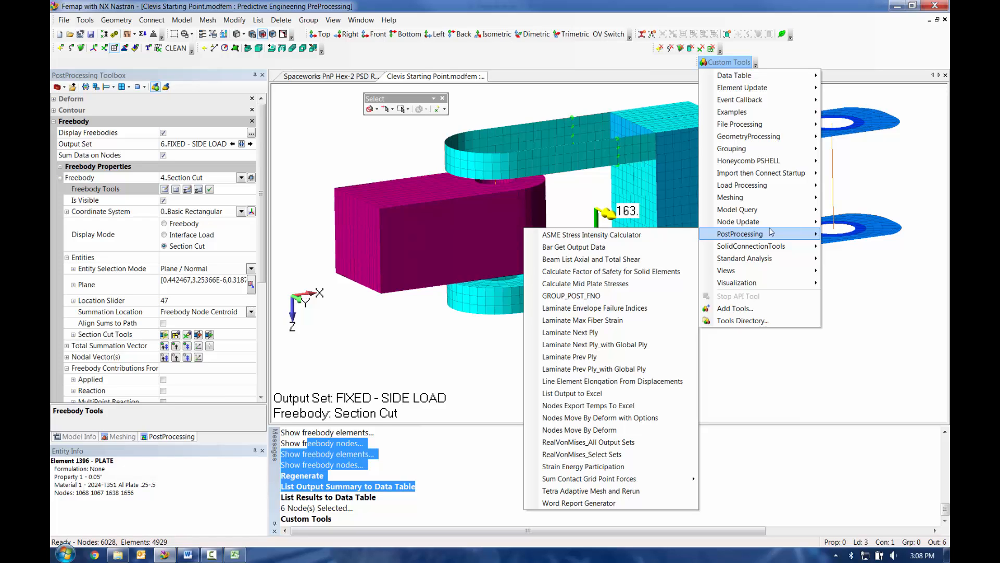
left_click(583, 397)
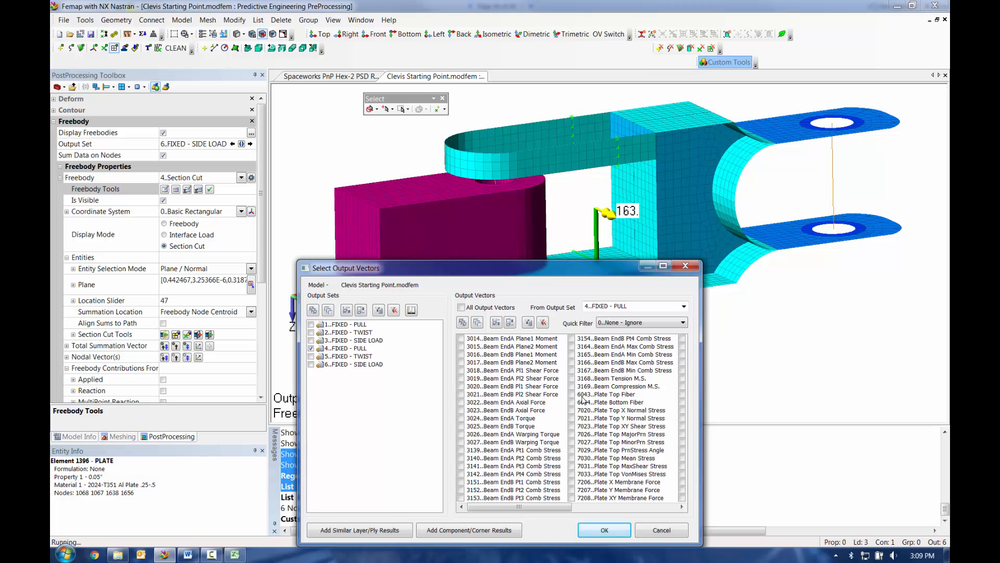
left_click(311, 357)
left_click(572, 418)
left_click(572, 427)
Add the Plate Bot X Normal, Y Normal and XY Shear Stress vectors to the Excel export and accept the vector selection
left_click(681, 507)
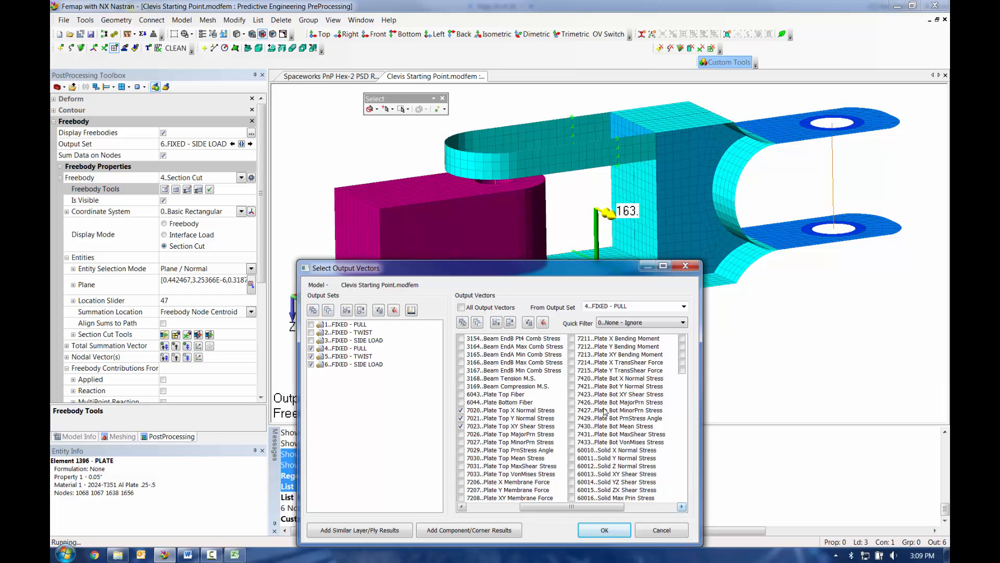
left_click(572, 379)
left_click(571, 386)
left_click(572, 394)
left_click(616, 532)
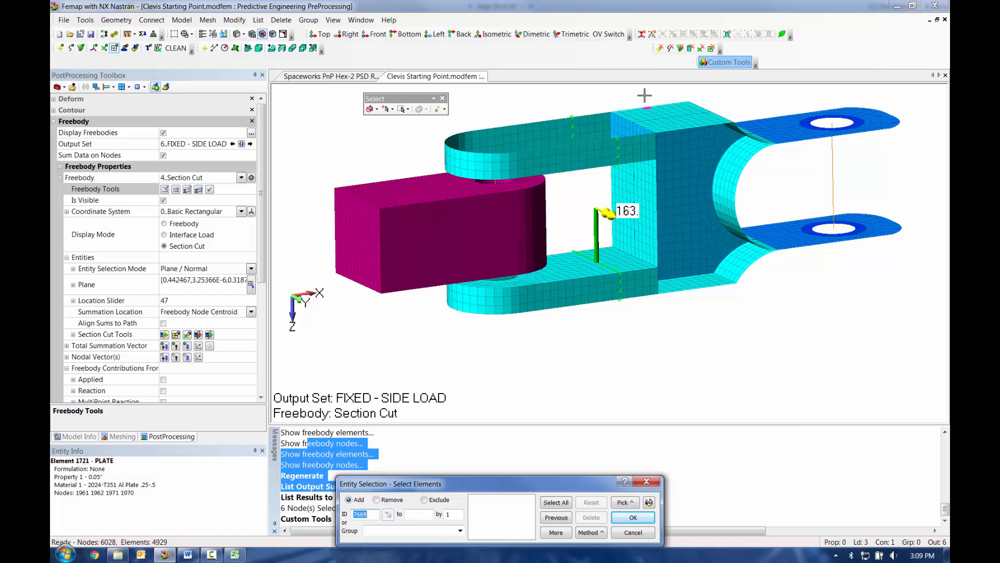
Area-pick eight plate elements around the inner corner of the lower arm, preview the selection, and export their results to Excel
scroll(623, 182, "up", 2)
scroll(623, 182, "up", 3)
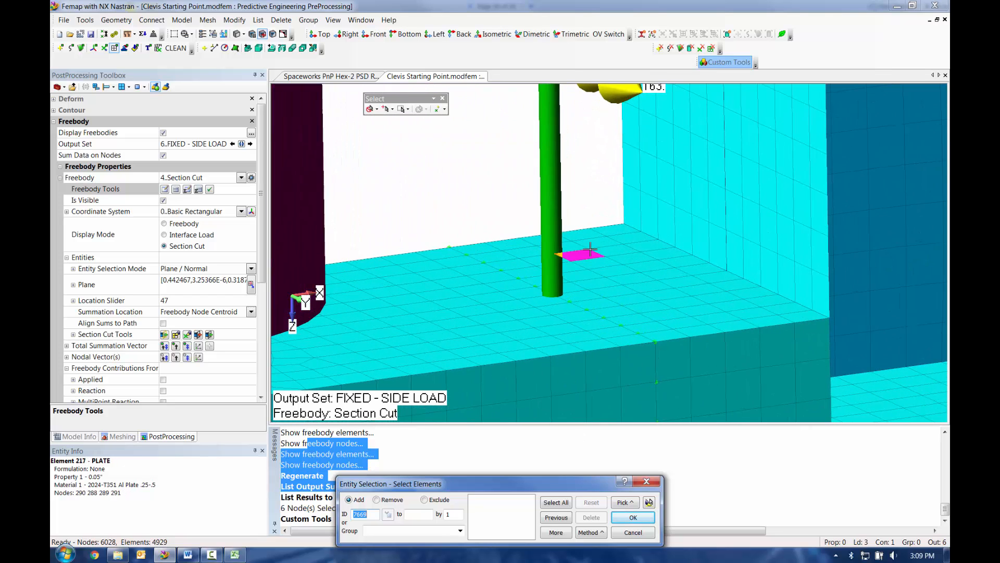
left_click_drag(615, 222, 645, 263, "ctrl")
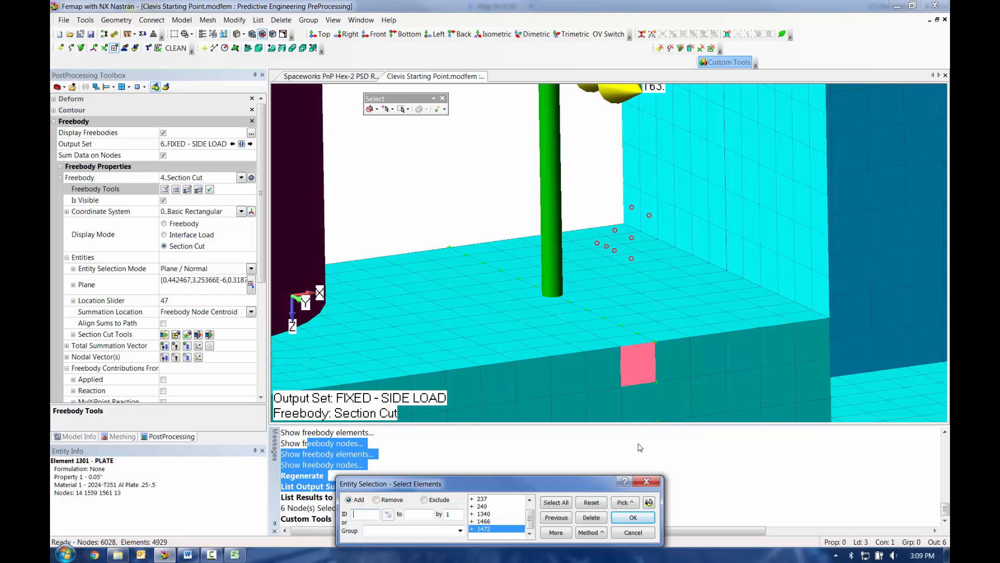
left_click(632, 517)
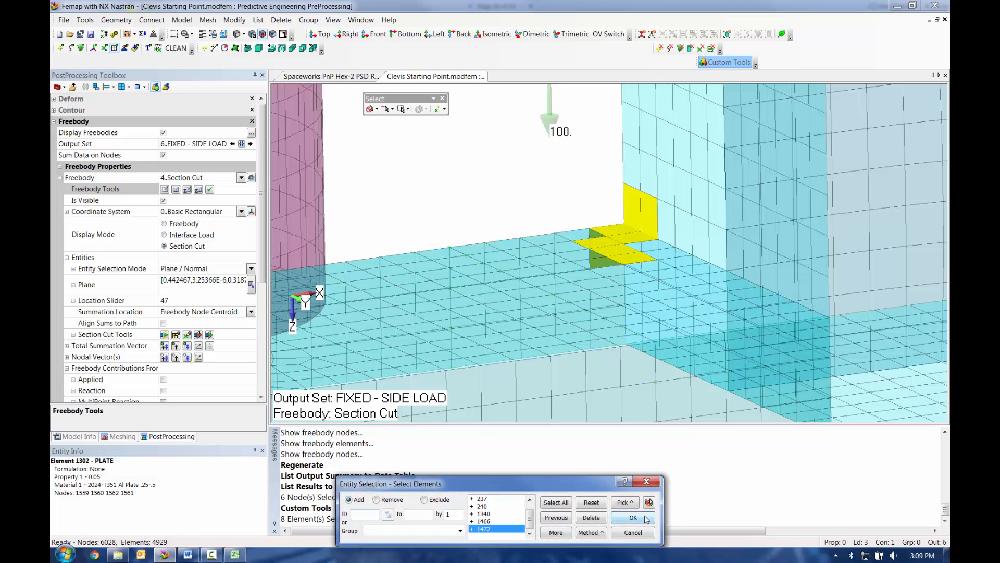
left_click(633, 517)
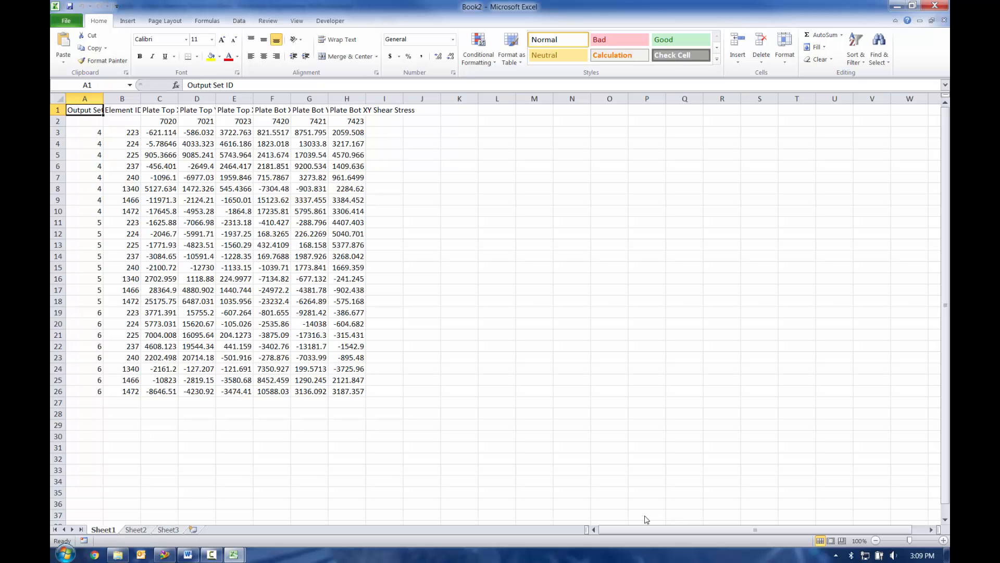
Fit all columns of the exported results sheet to their contents and close the workbook
left_click(58, 99)
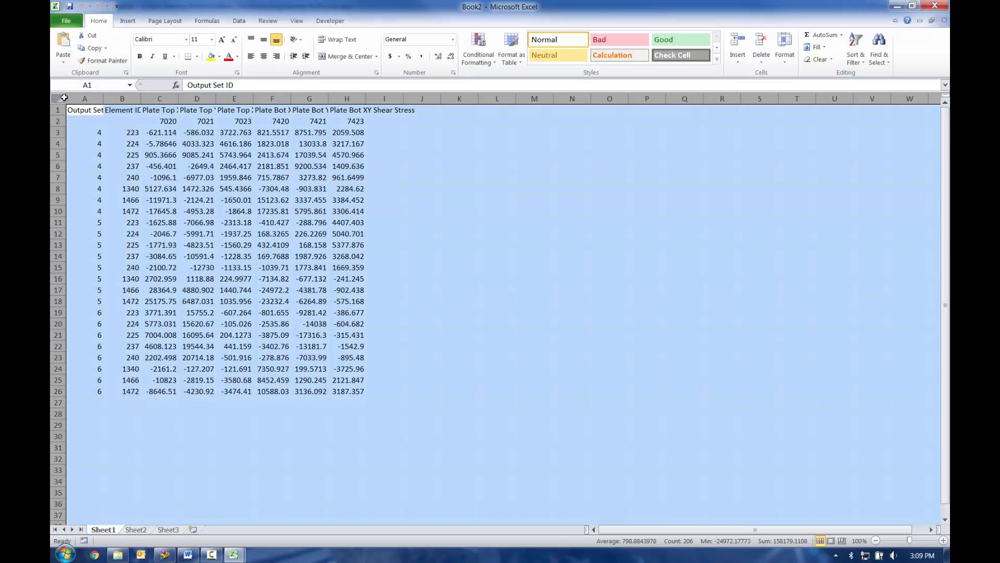
double_click(103, 98)
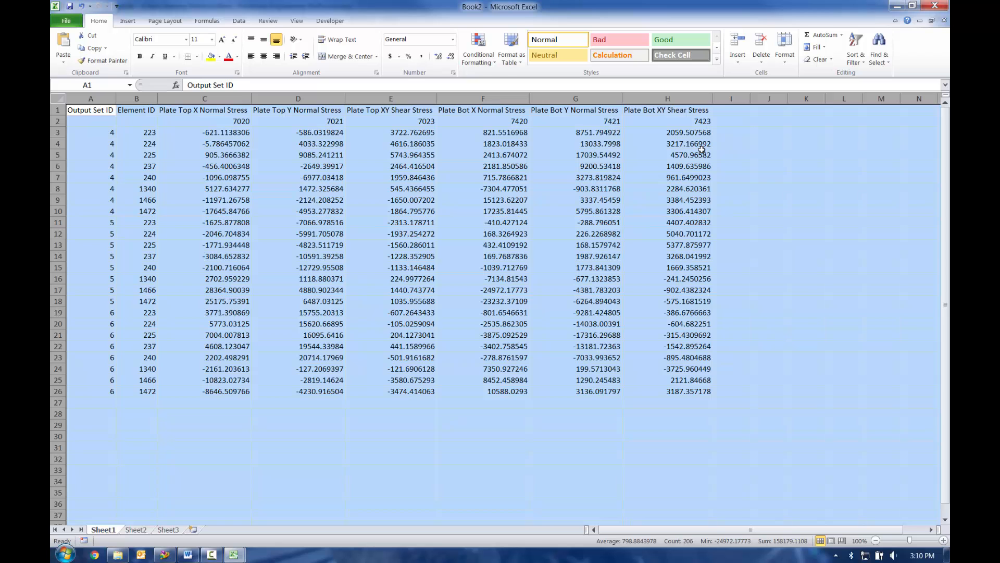
left_click(936, 6)
left_click(495, 291)
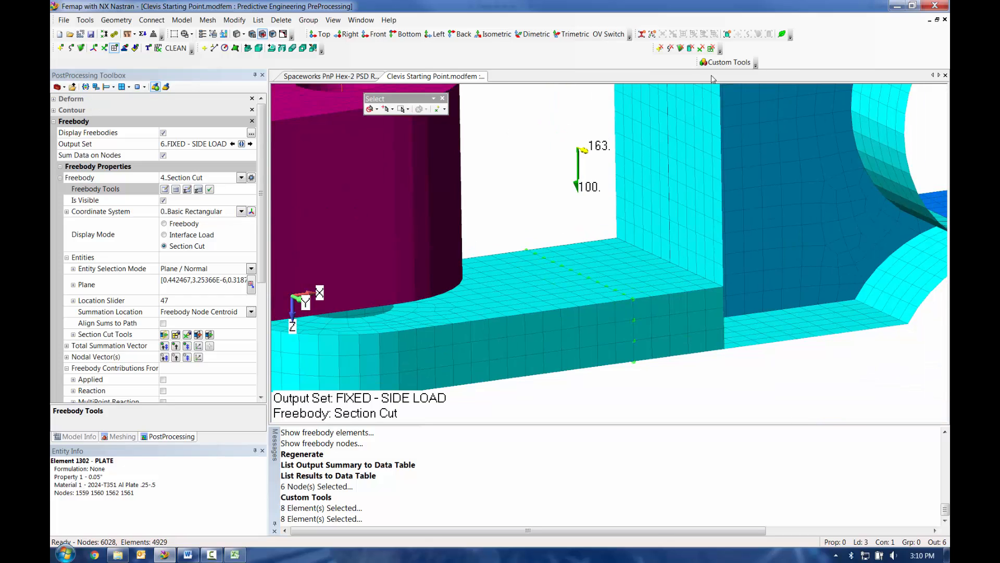
Dock the Custom Tools toolbar back in the upper toolbar row and turn off the freebody display
left_click_drag(701, 68, 735, 49)
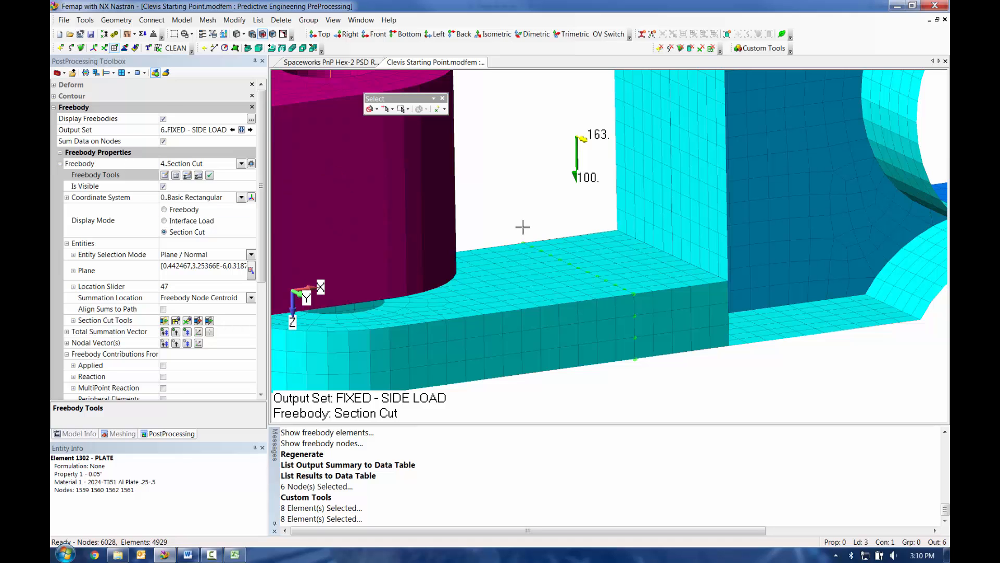
scroll(521, 220, "down", 3)
left_click(96, 72)
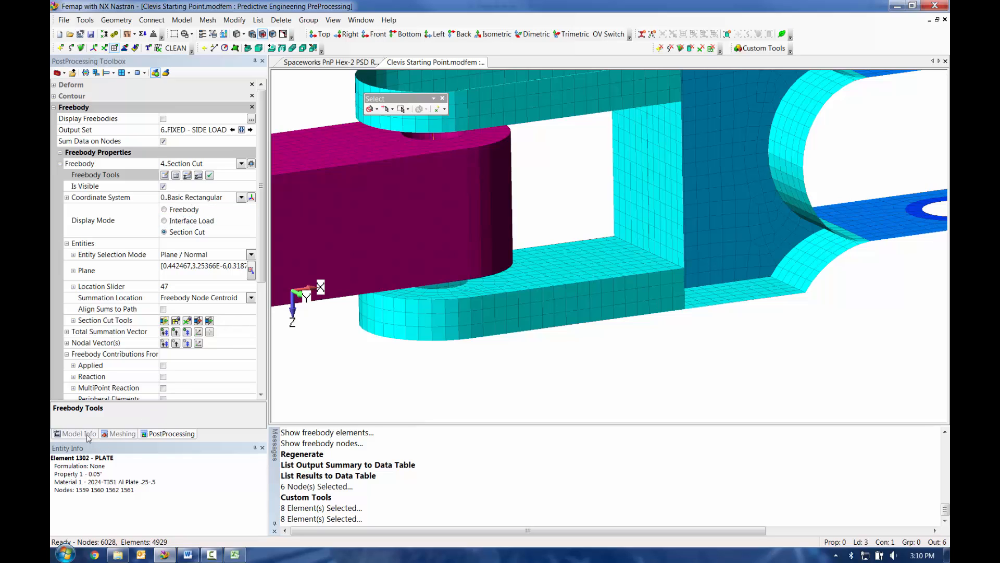
Turn on the Contour style and contour the model with output vector 7026..Plate Top MajorPrn Stress
left_click(54, 107)
left_click(54, 96)
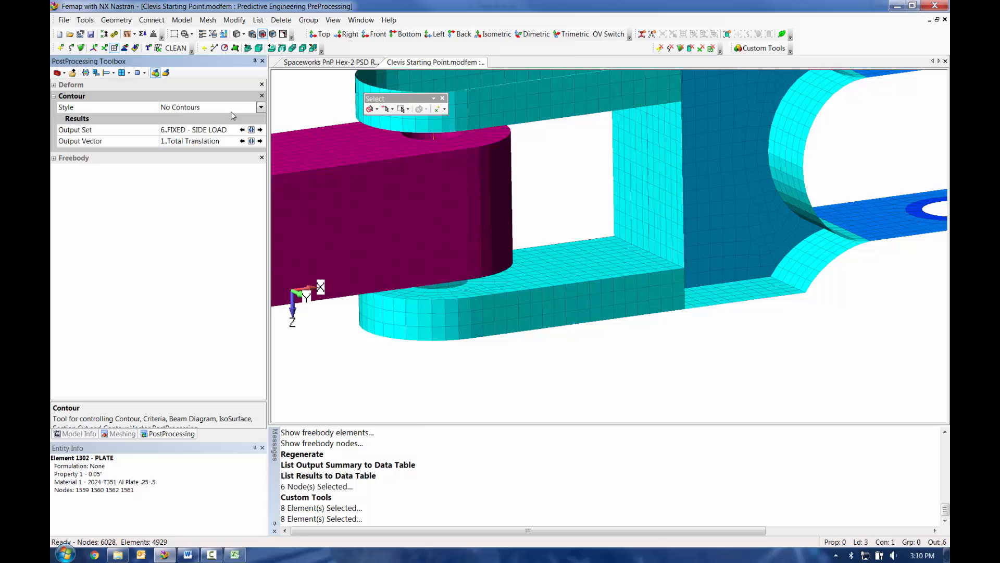
left_click(261, 106)
left_click(190, 134)
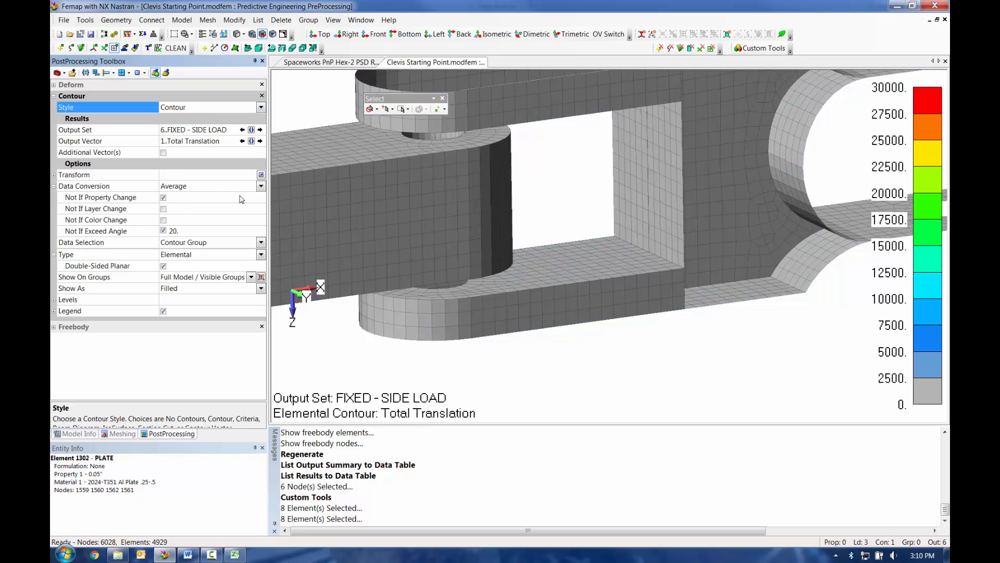
left_click(251, 141)
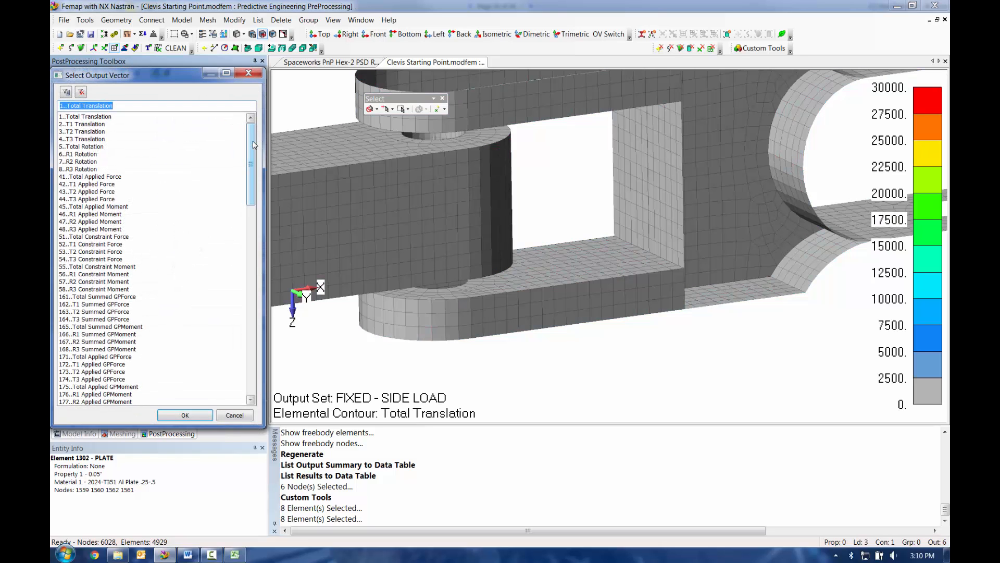
left_click_drag(254, 145, 244, 292)
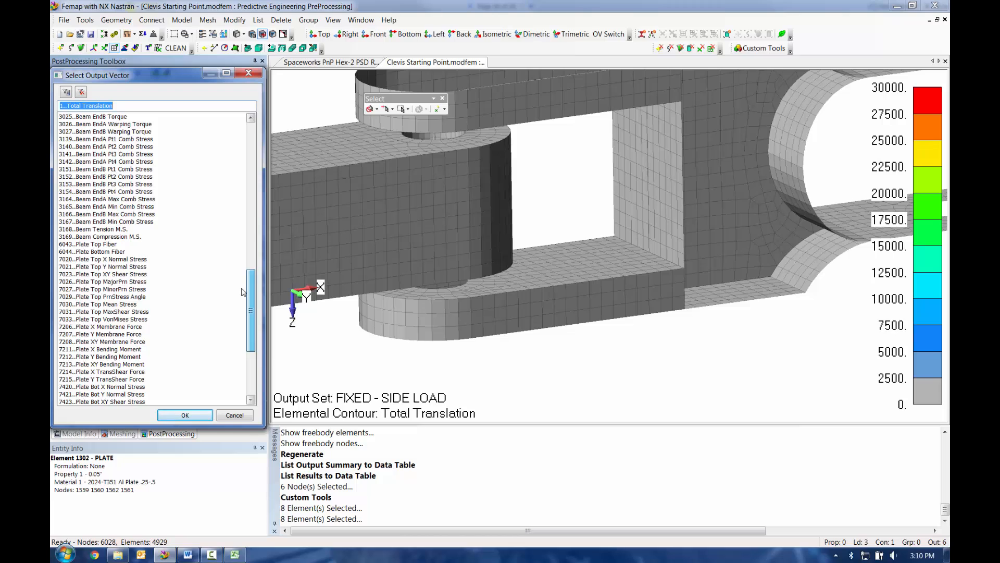
left_click(141, 282)
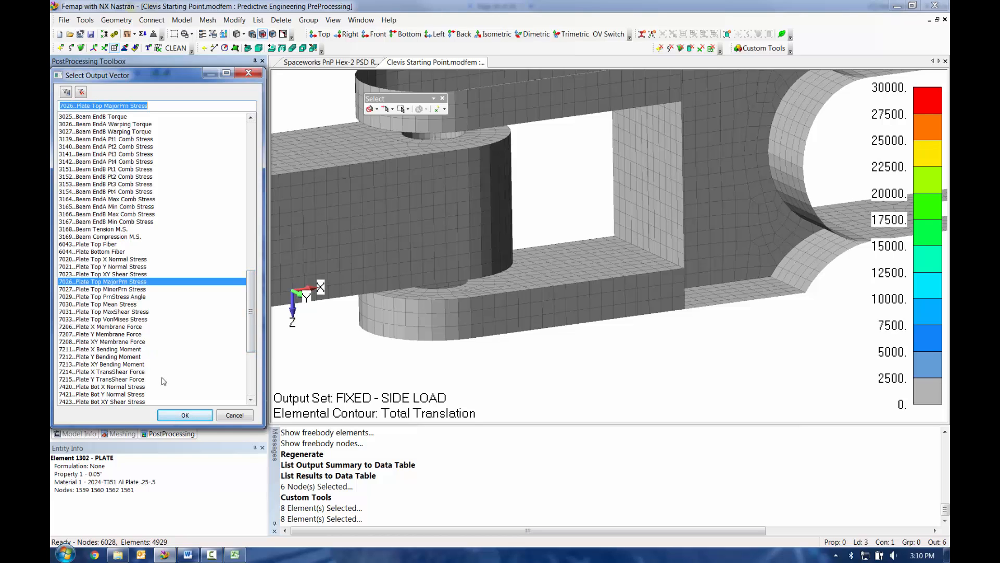
left_click(184, 415)
Inspect the side load stresses around the clevis arms and switch the contour output set to 5..FIXED - TWIST
middle_click_drag(573, 219, 562, 484)
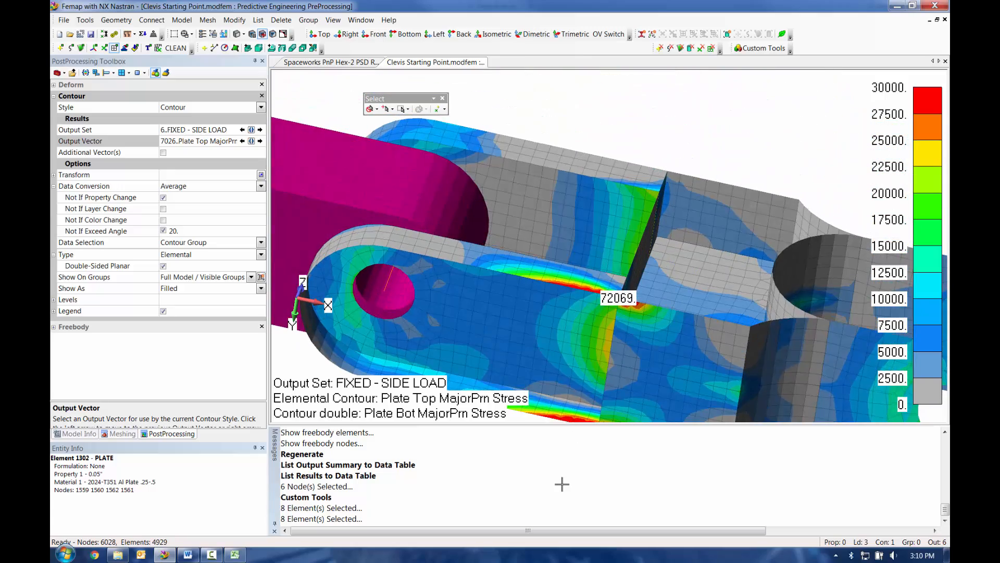
middle_click_drag(628, 325, 610, 193)
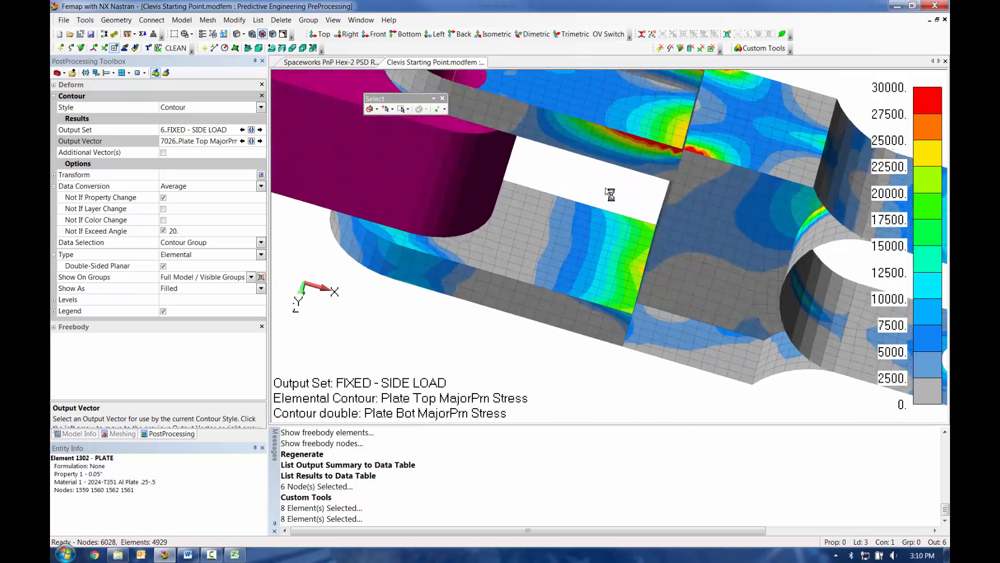
left_click(242, 130)
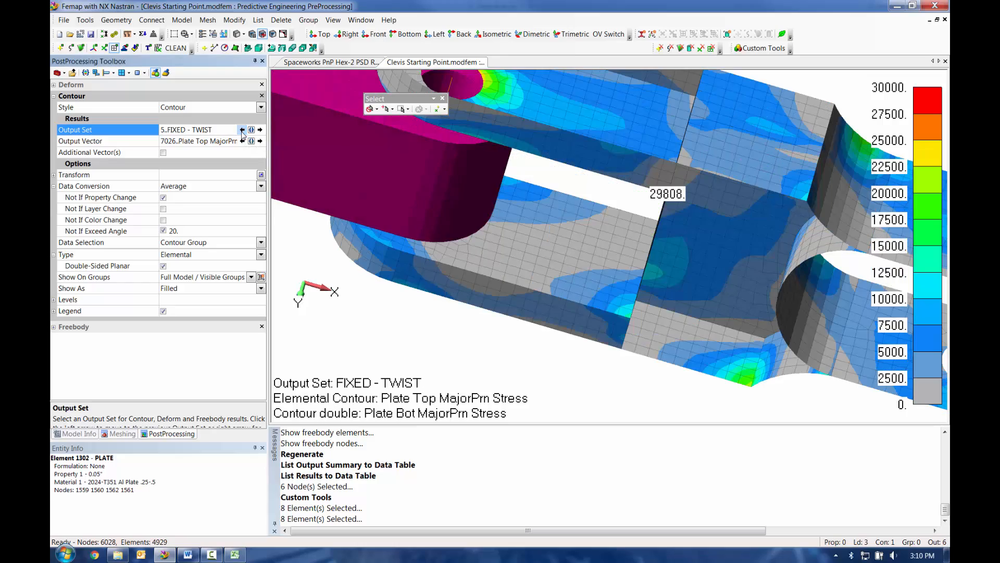
Turn on the element Thickness/Cross Section display to view the plates around the peak stress location
middle_click_drag(599, 234, 642, 120)
scroll(642, 121, "down", 3)
middle_click_drag(633, 222, 631, 152, "ctrl")
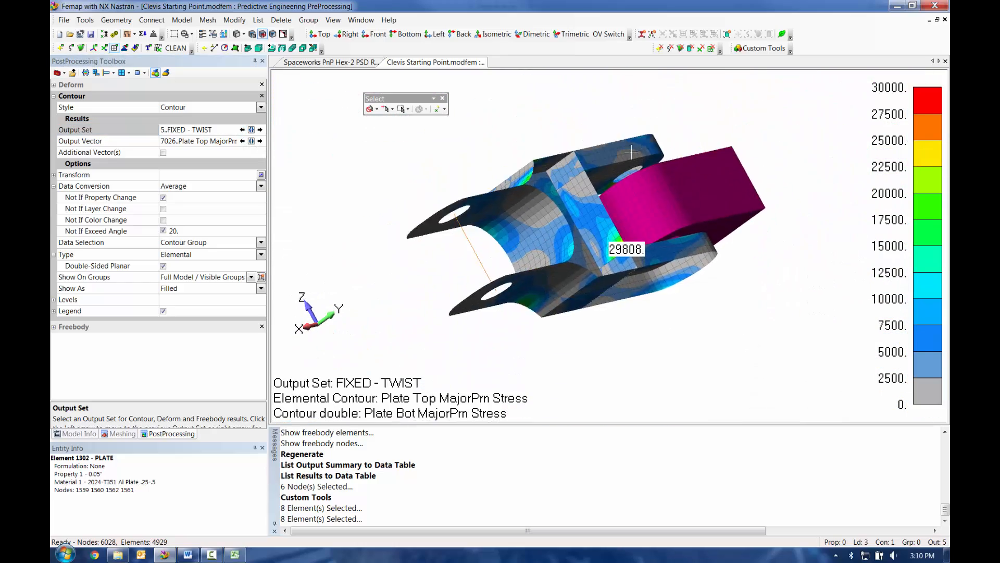
scroll(632, 152, "up", 8)
middle_click_drag(636, 237, 585, 224, "ctrl")
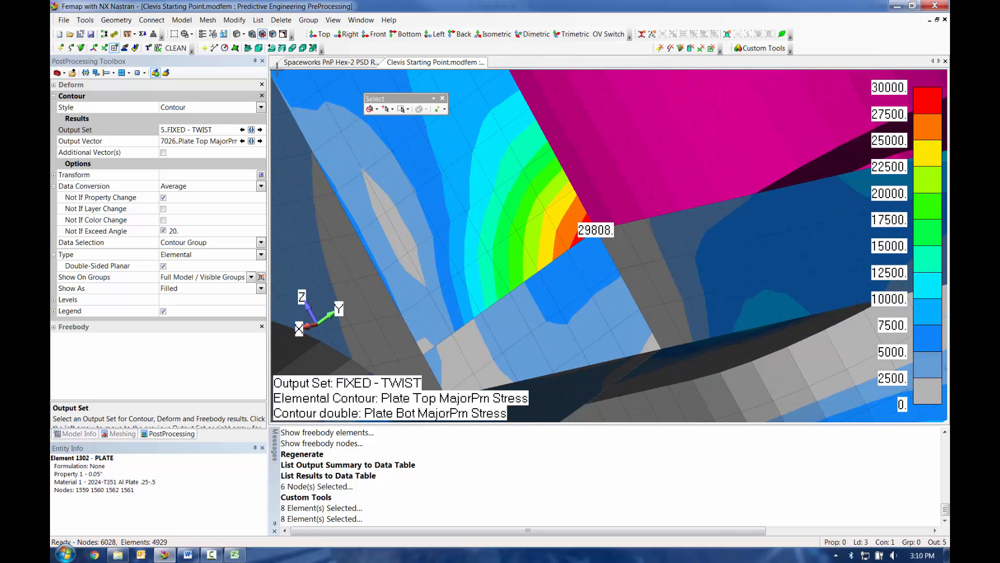
left_click(243, 33)
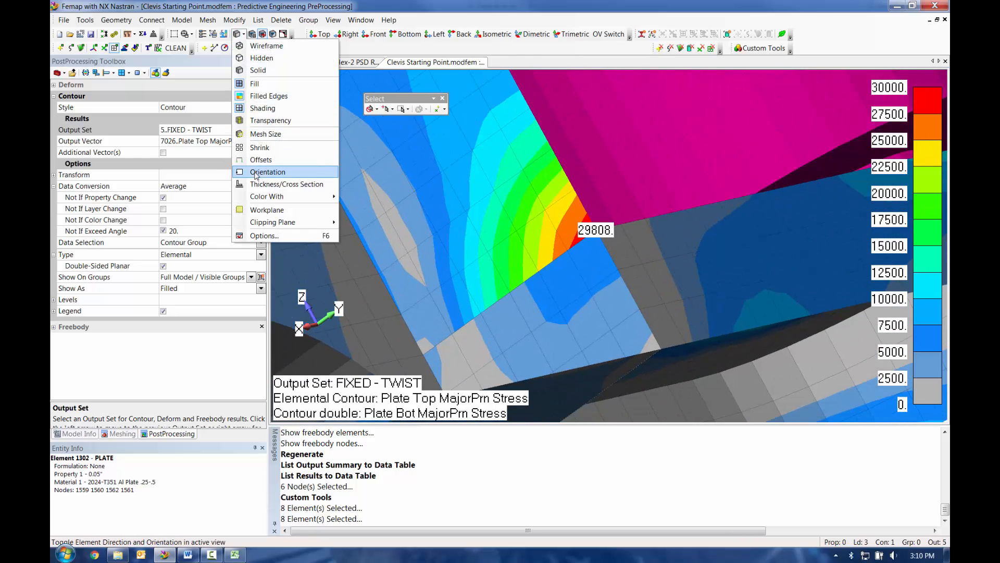
left_click(261, 185)
middle_click_drag(649, 224, 558, 117)
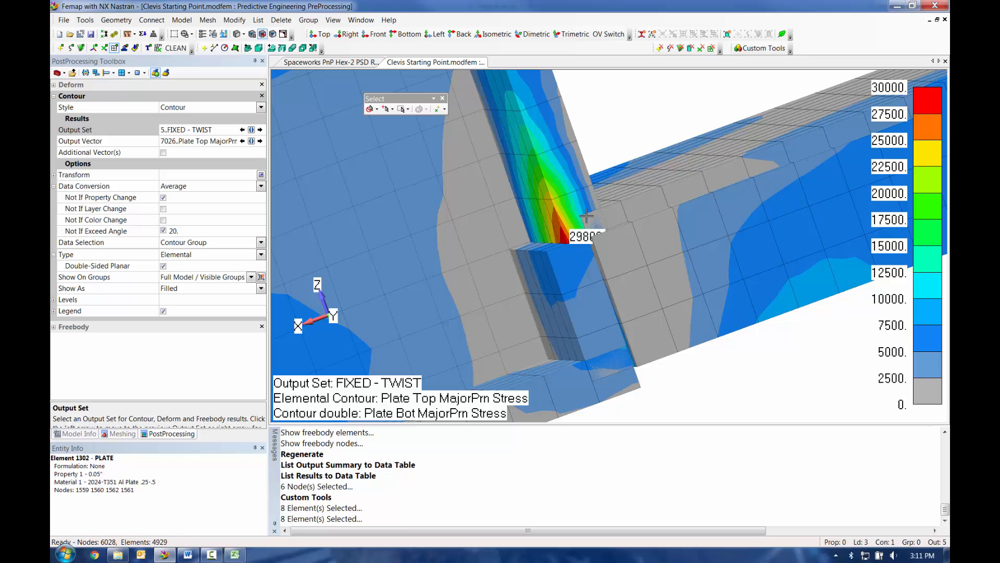
Run the ASME Stress Intensity Calculator API tool on output sets 4 FIXED - PULL, 5 FIXED - TWIST and 6 FIXED - SIDE LOAD
left_click(760, 48)
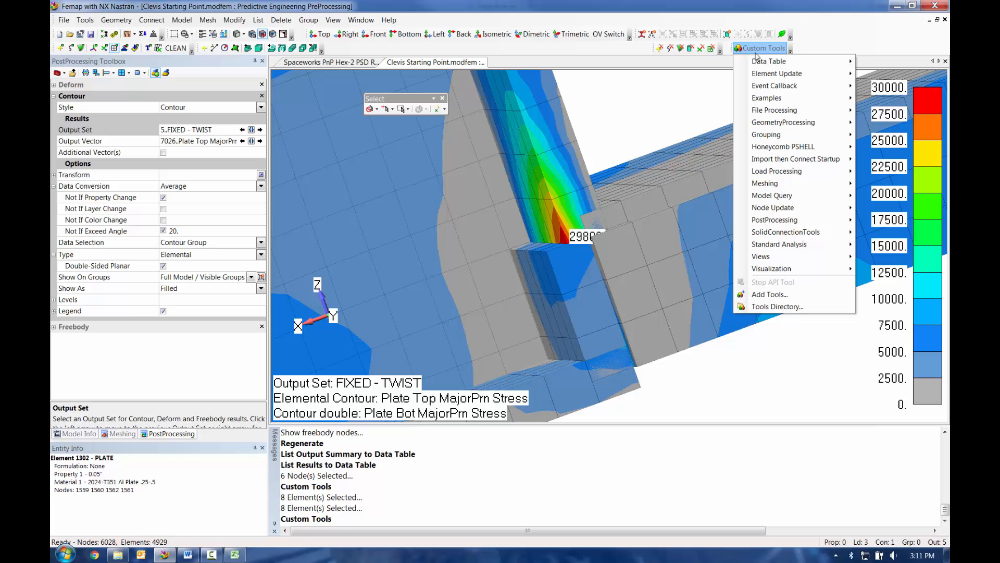
mouse_move(776, 219)
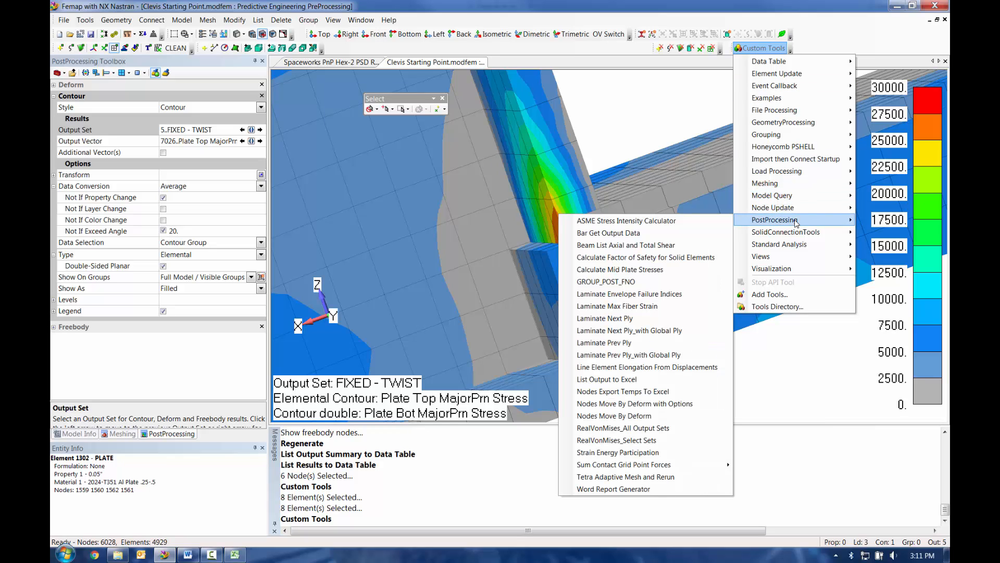
left_click(658, 220)
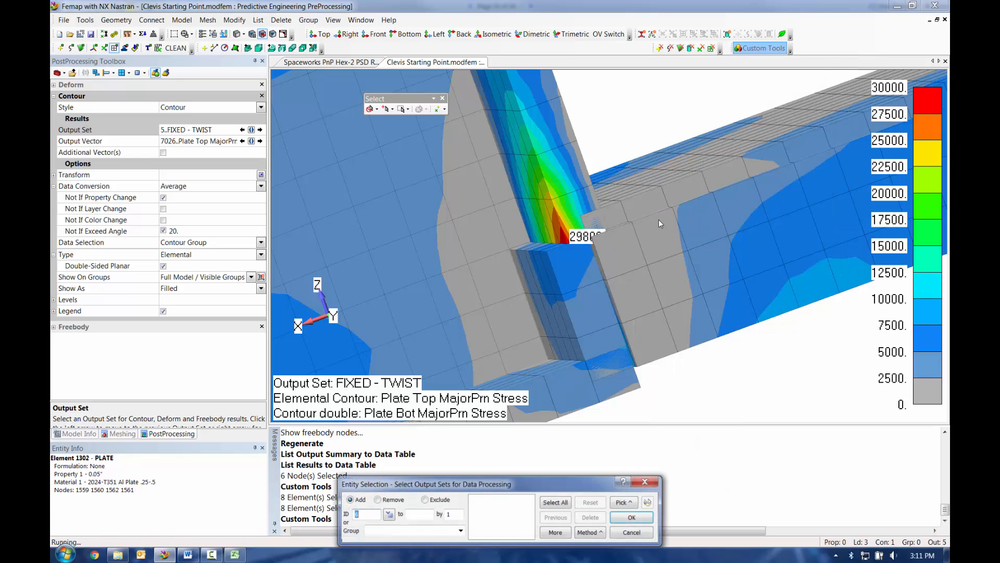
left_click(388, 515)
left_click(416, 373)
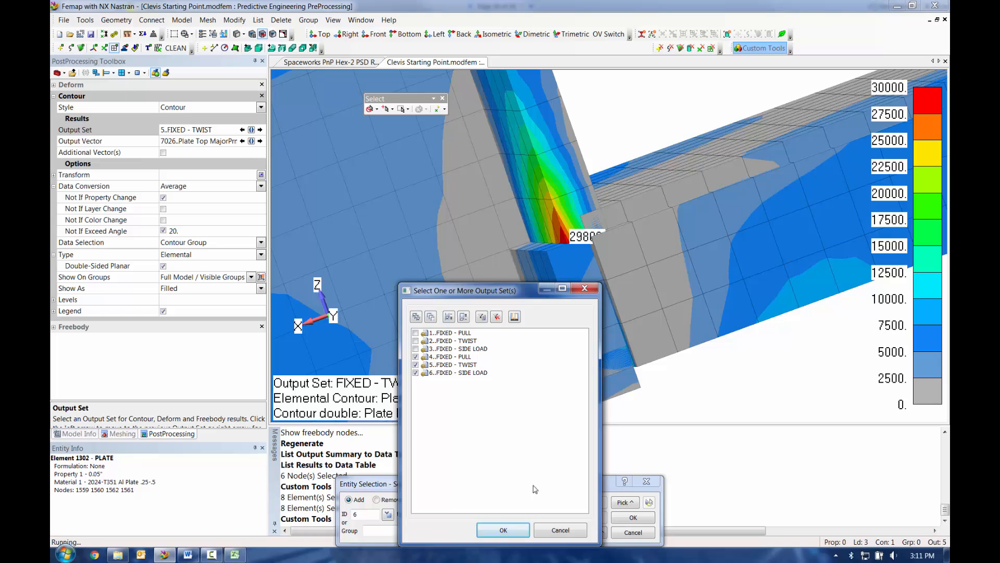
left_click(503, 529)
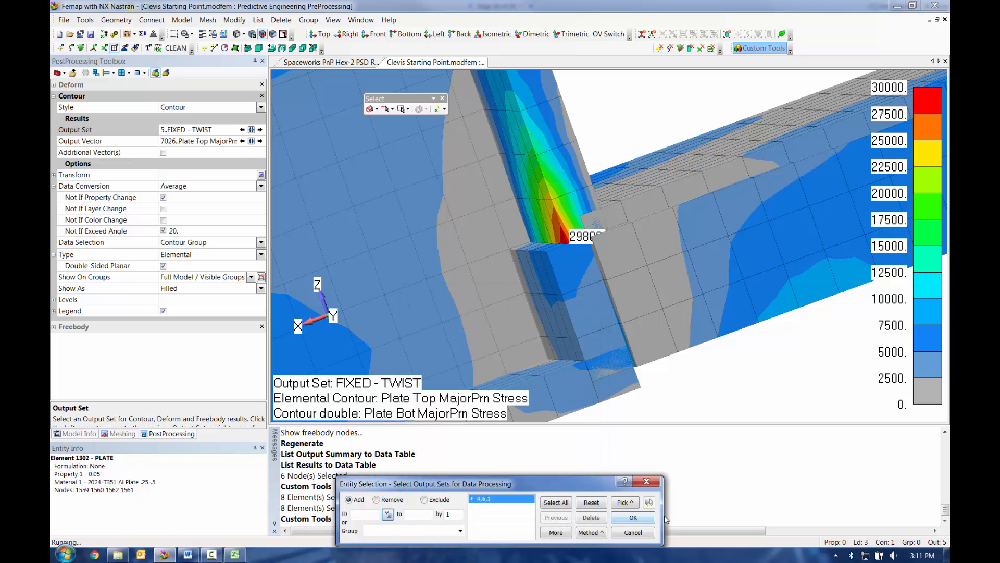
left_click(634, 518)
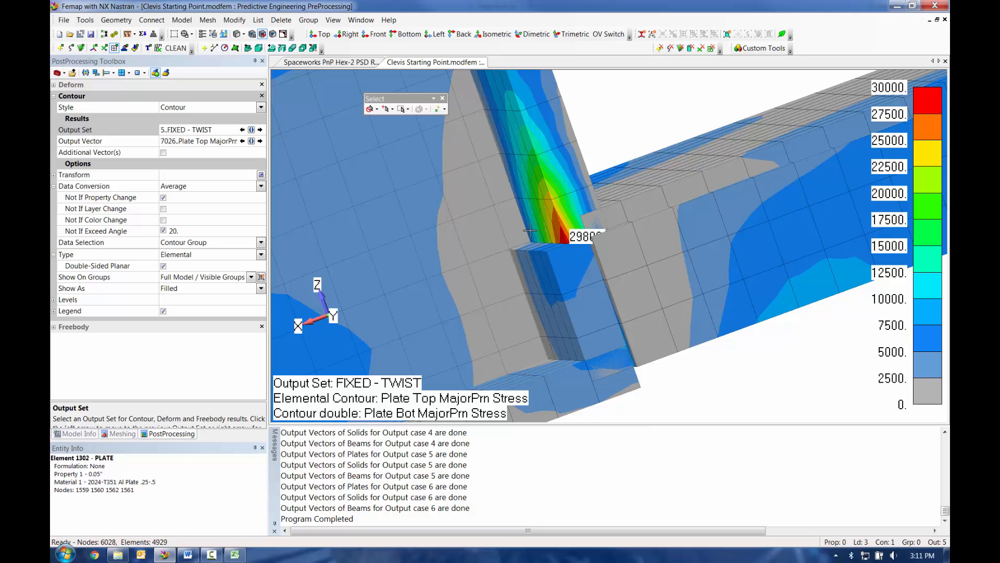
Contour the model with output vector 300015..Plate Membrane MajorPrn Stress and inspect the clevis corner and arms
middle_click_drag(542, 217, 570, 214)
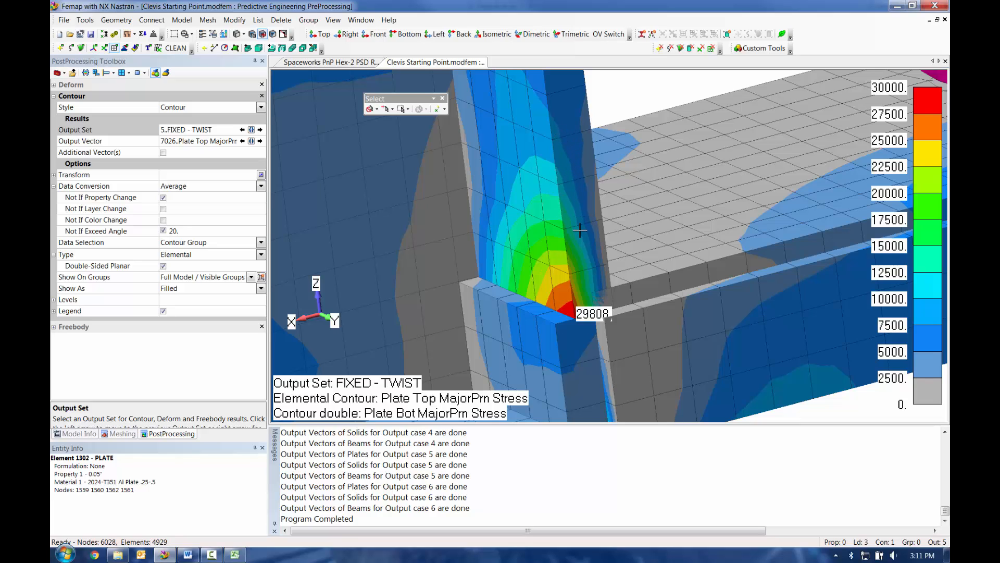
left_click(251, 141)
left_click_drag(252, 155, 247, 295)
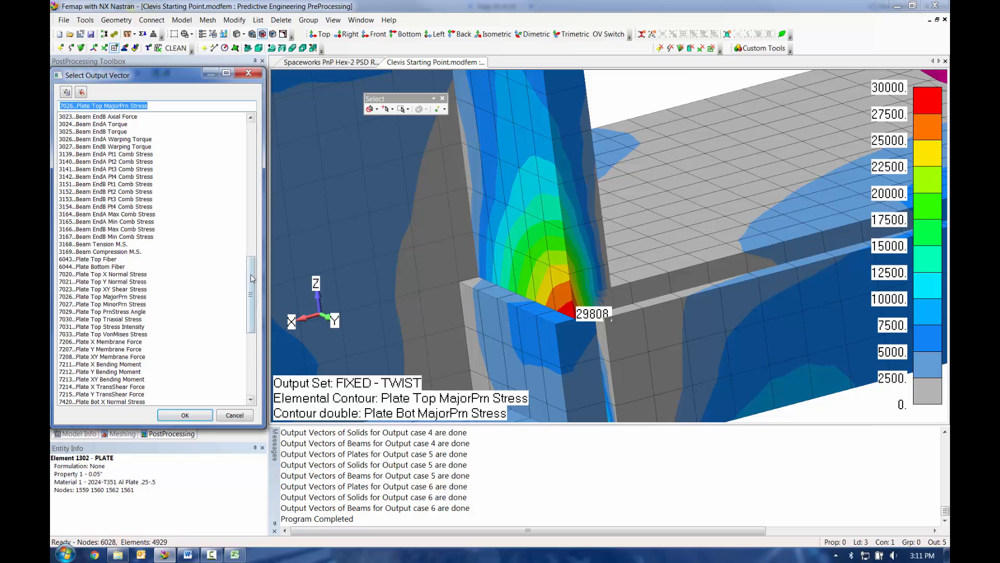
scroll(125, 313, "down", 6)
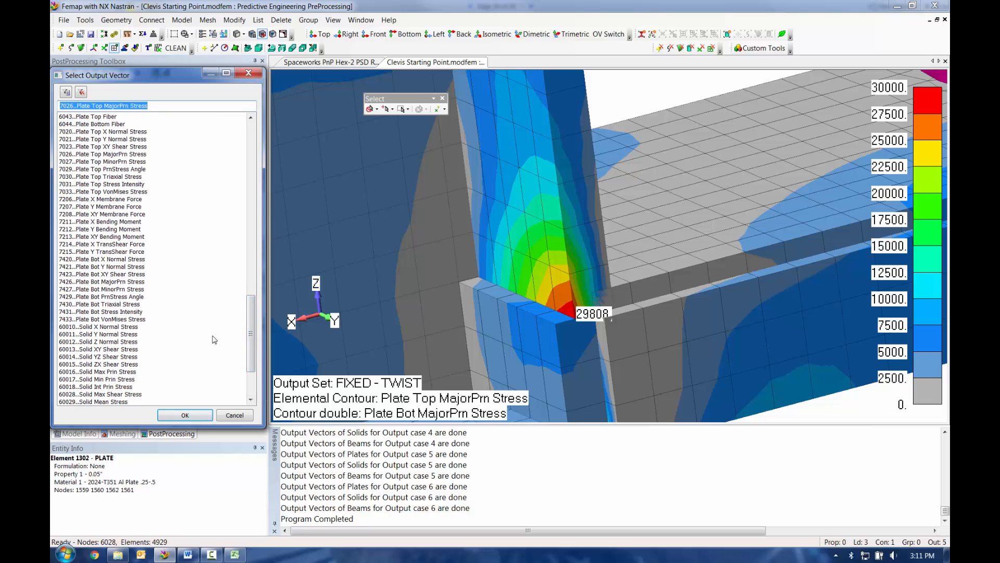
left_click_drag(252, 326, 257, 356)
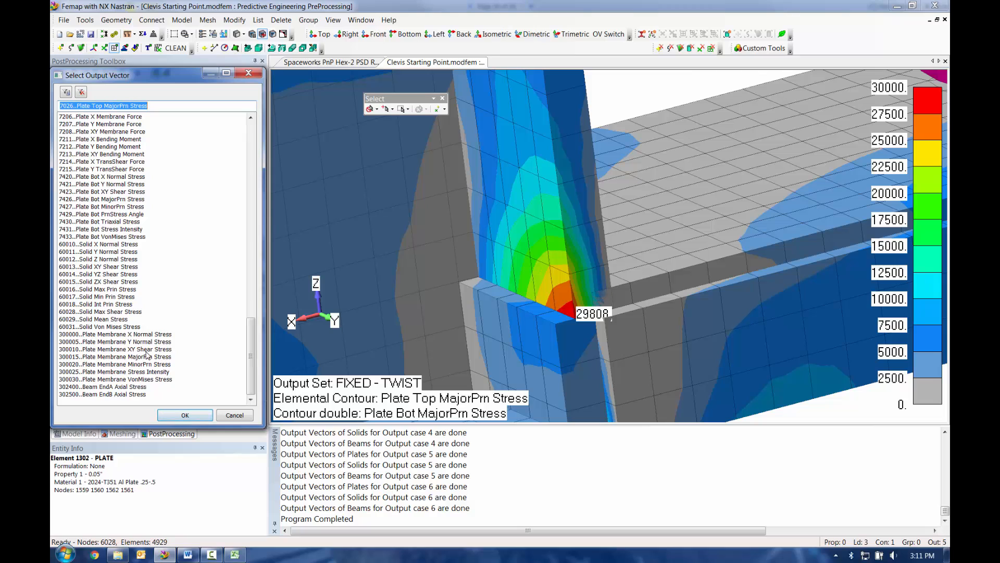
left_click(99, 357)
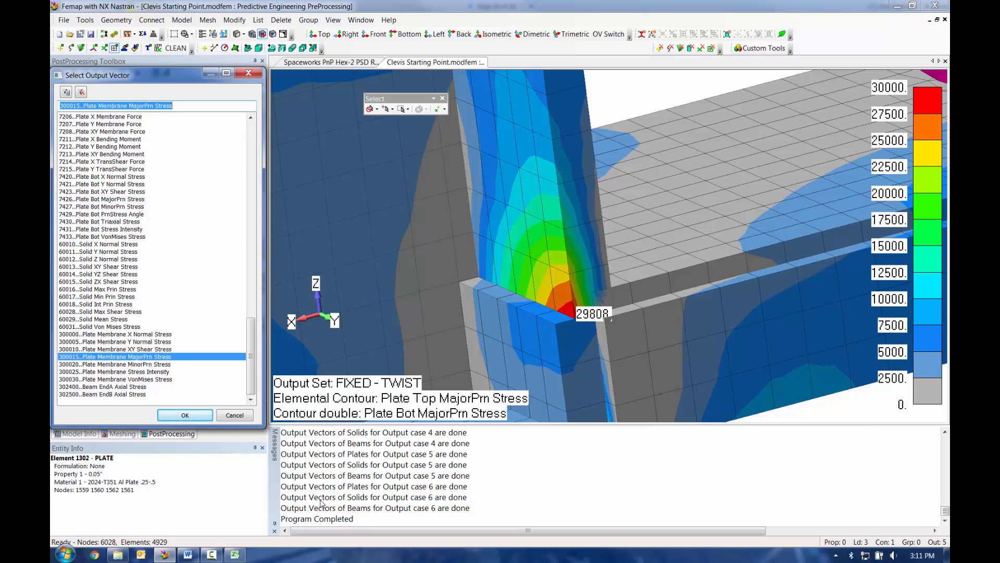
left_click(185, 415)
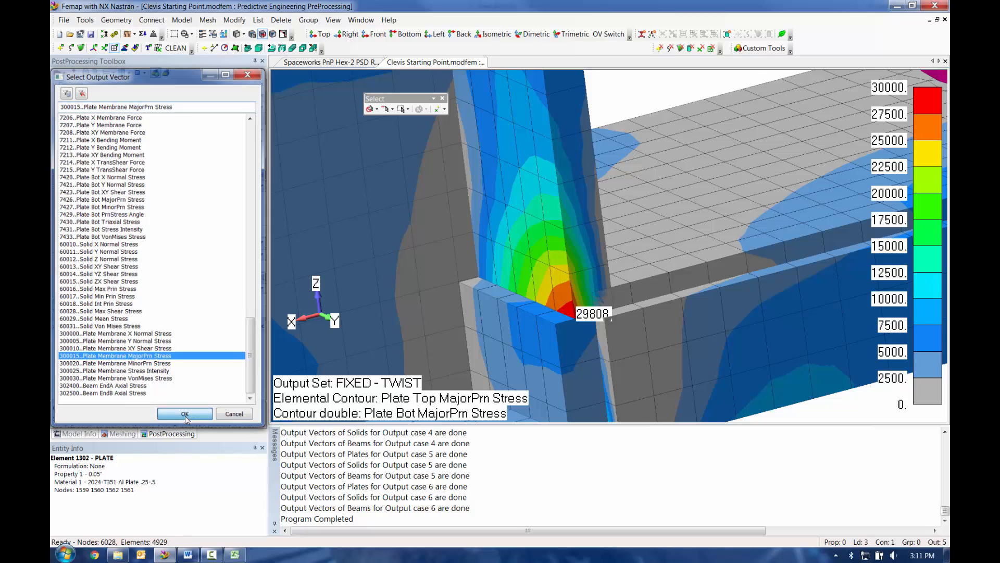
middle_click_drag(604, 287, 622, 329)
scroll(669, 213, "down", 4)
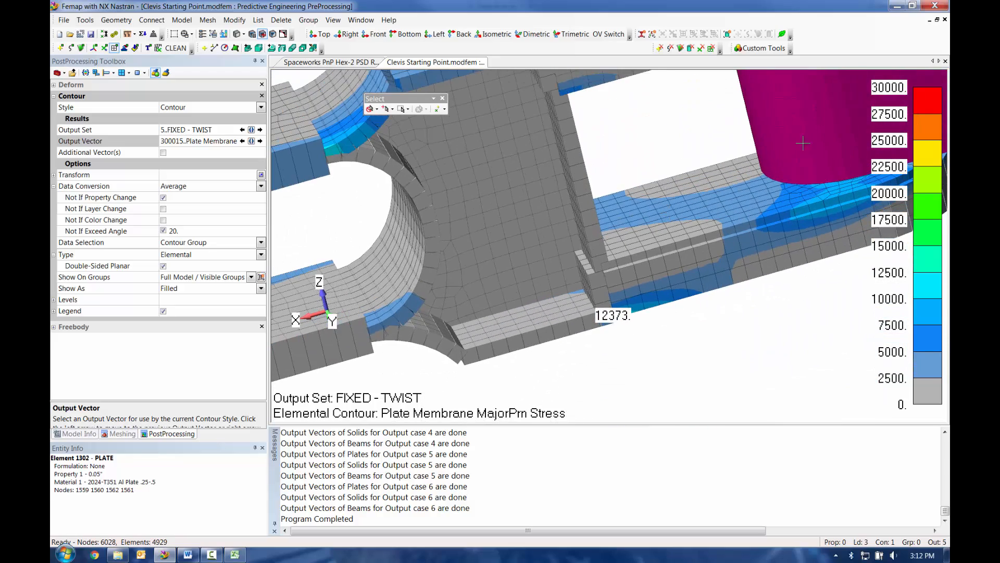
middle_click_drag(622, 295, 659, 290)
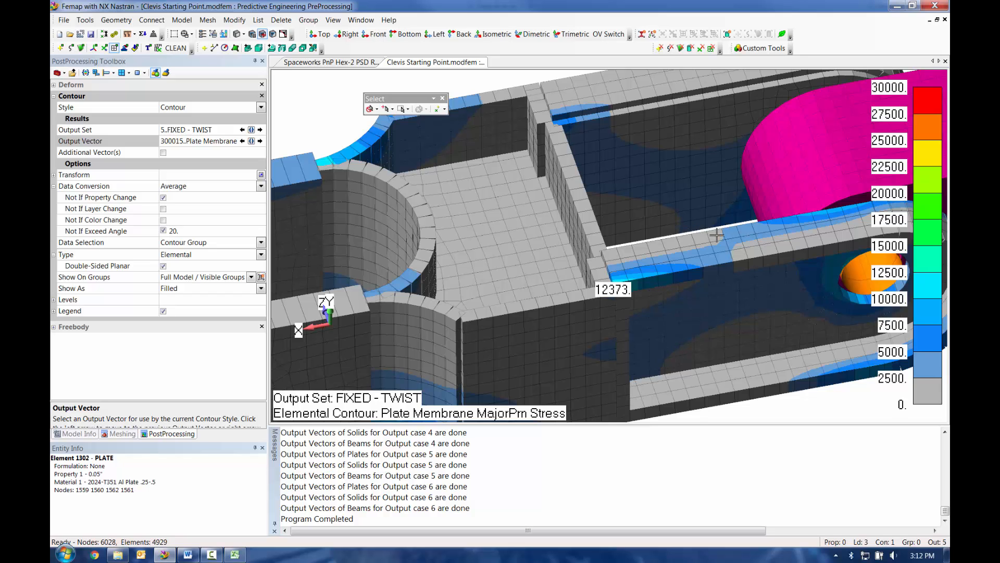
scroll(719, 235, "down", 3)
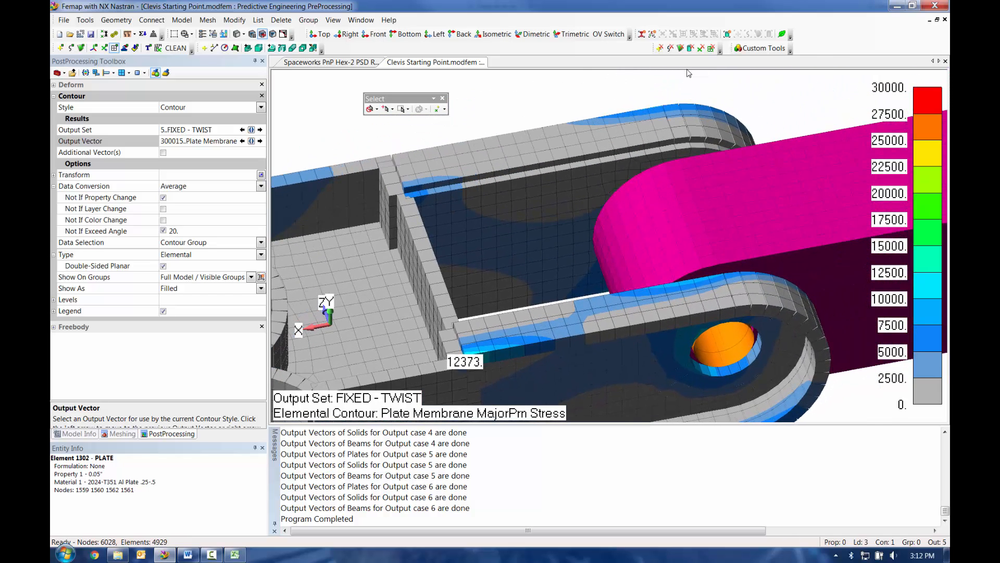
Switch to Windows Explorer, browse to C:\FEMAPv1122\api and move the window clear of the Custom Tools toolbar
left_click(129, 552)
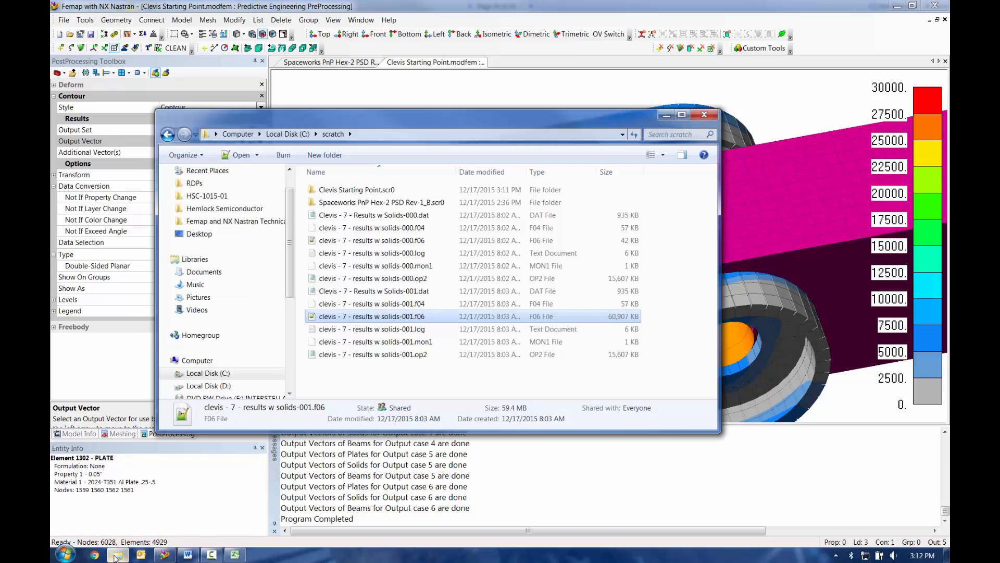
left_click(224, 373)
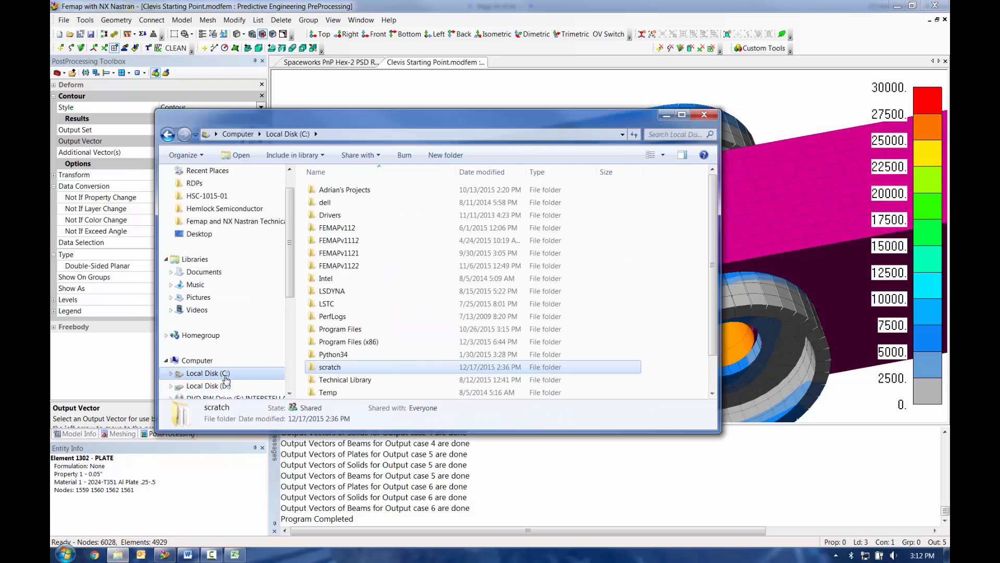
double_click(357, 267)
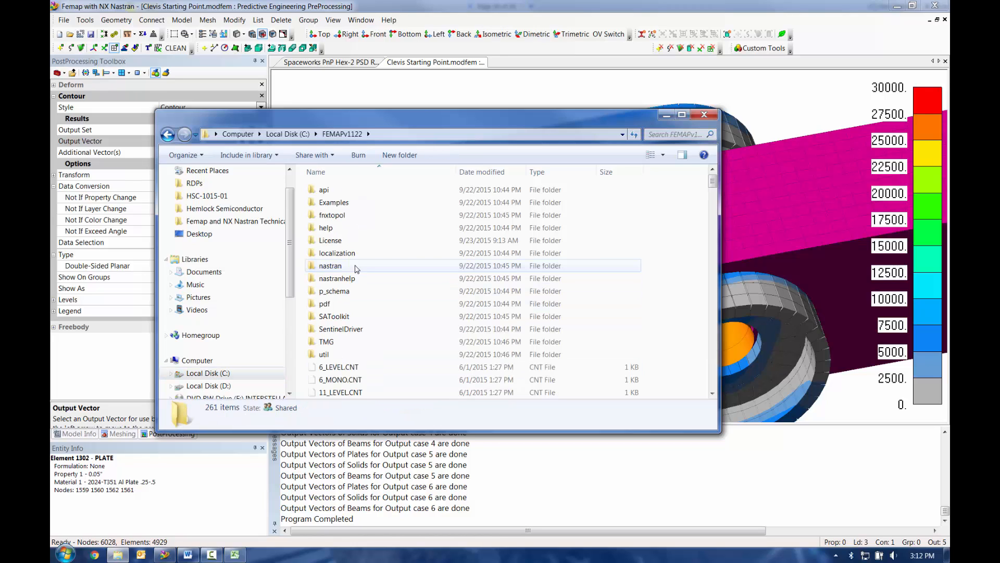
double_click(315, 192)
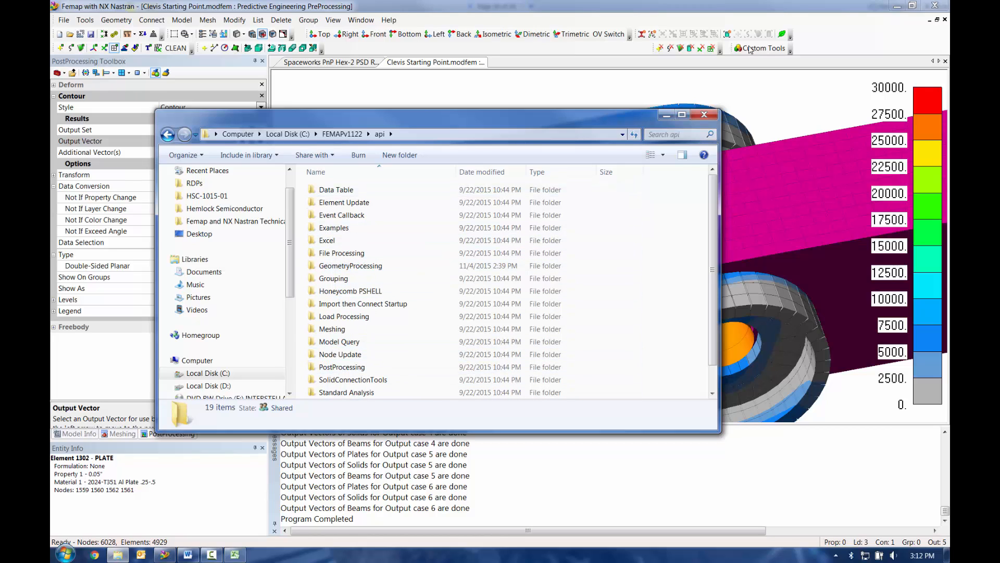
left_click_drag(588, 116, 534, 40)
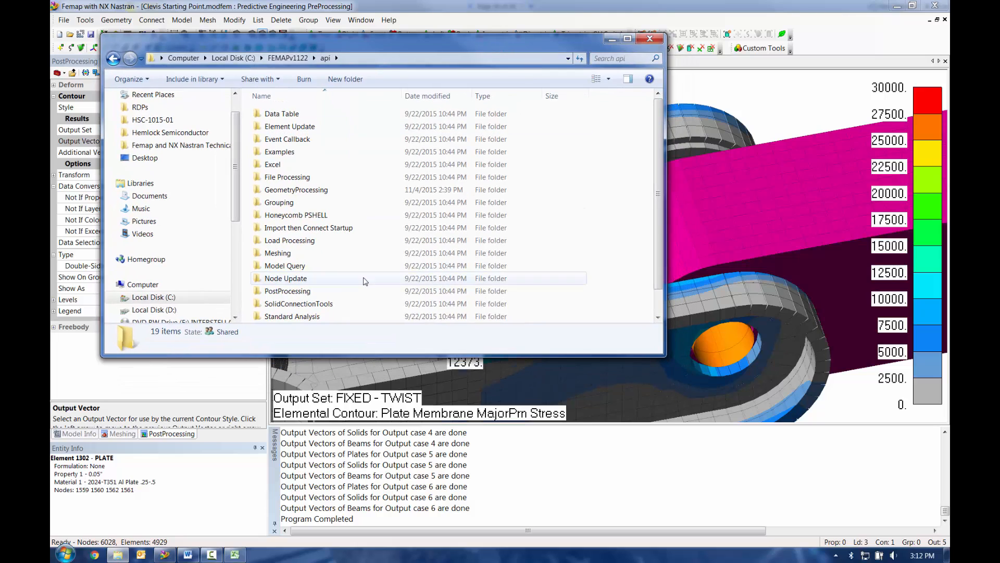
Open ASME Stress Intensity Calculator.bas from the PostProcessing folder and review its header comments on the output vectors it creates
double_click(298, 296)
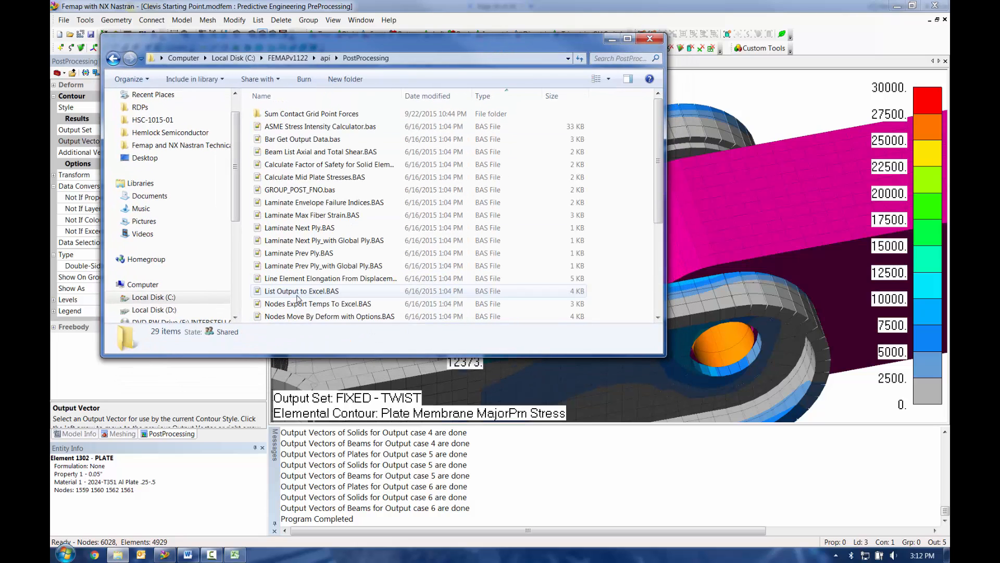
double_click(340, 129)
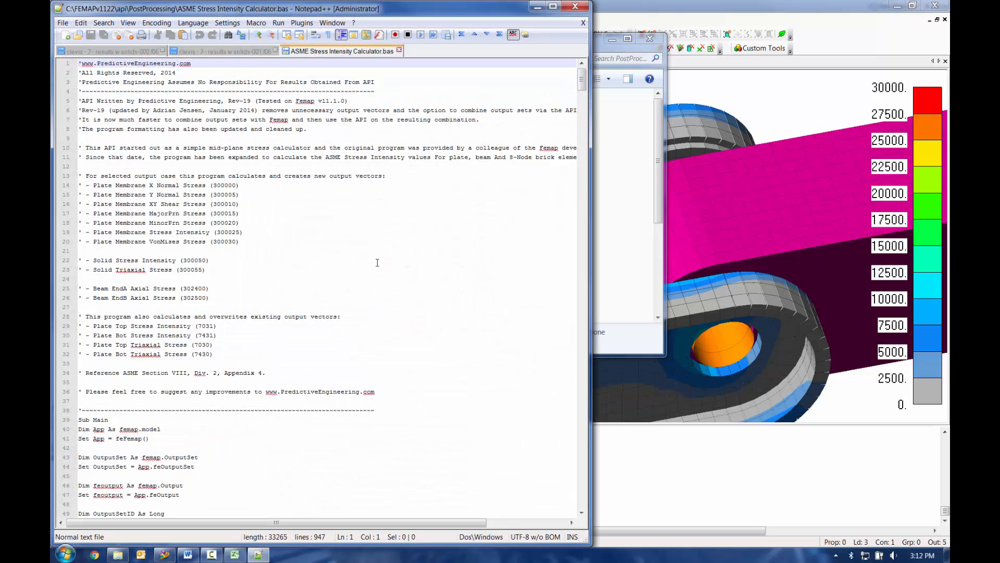
left_click(377, 262)
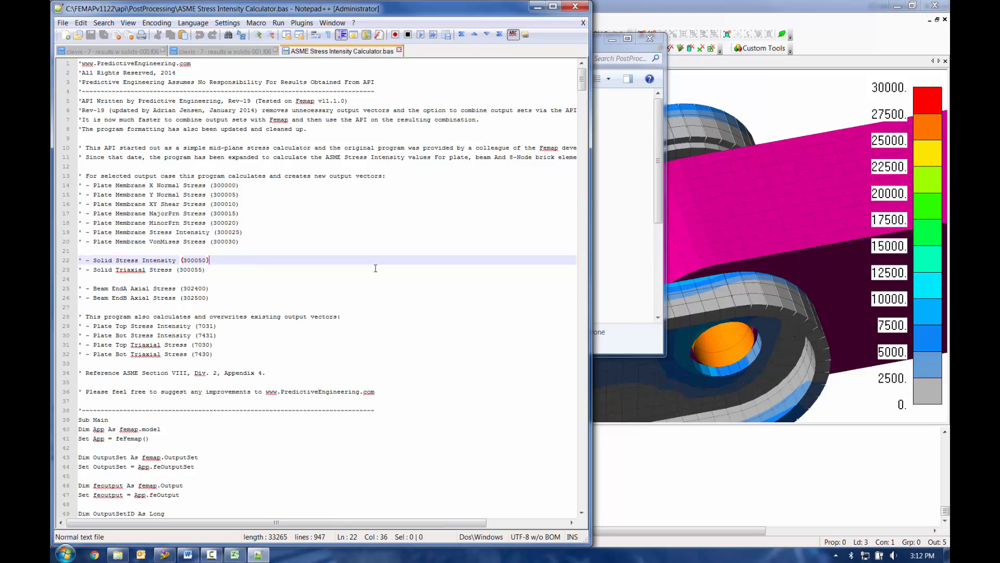
Close the calculator script, locate Output Vector Switch.BAS in the Advanced Post Processing seminar's APIs folder, and minimize the file browser
left_click(575, 6)
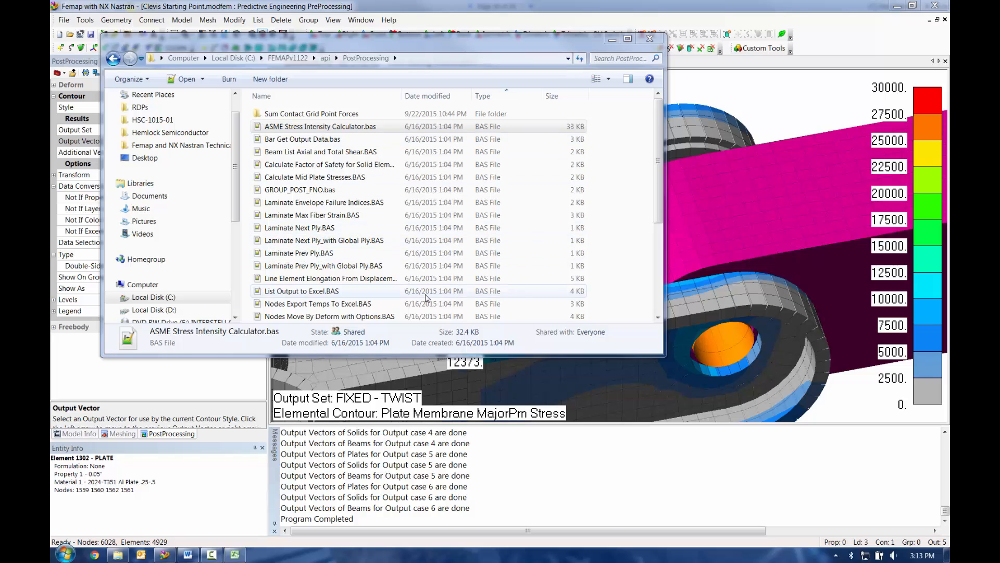
left_click(207, 146)
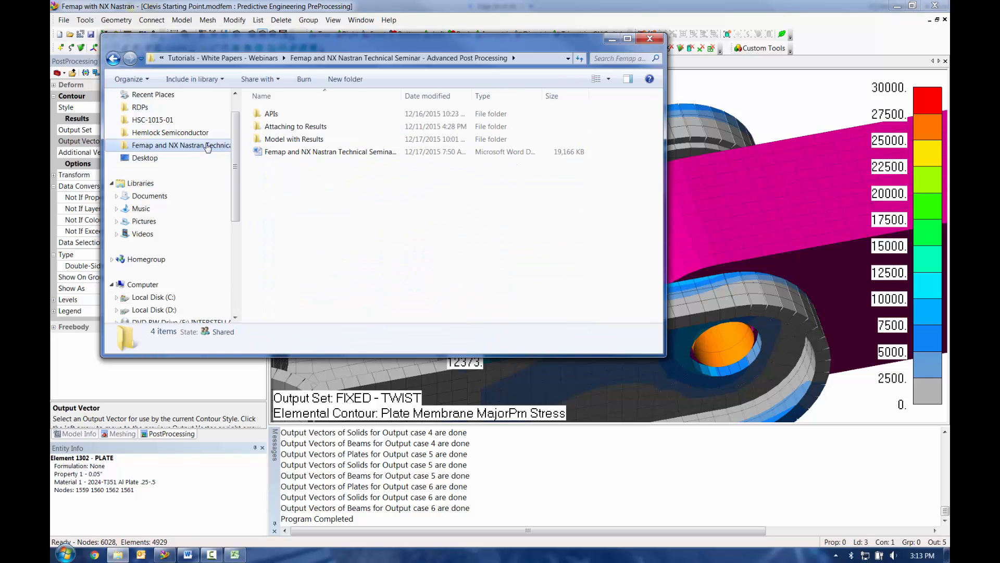
double_click(266, 113)
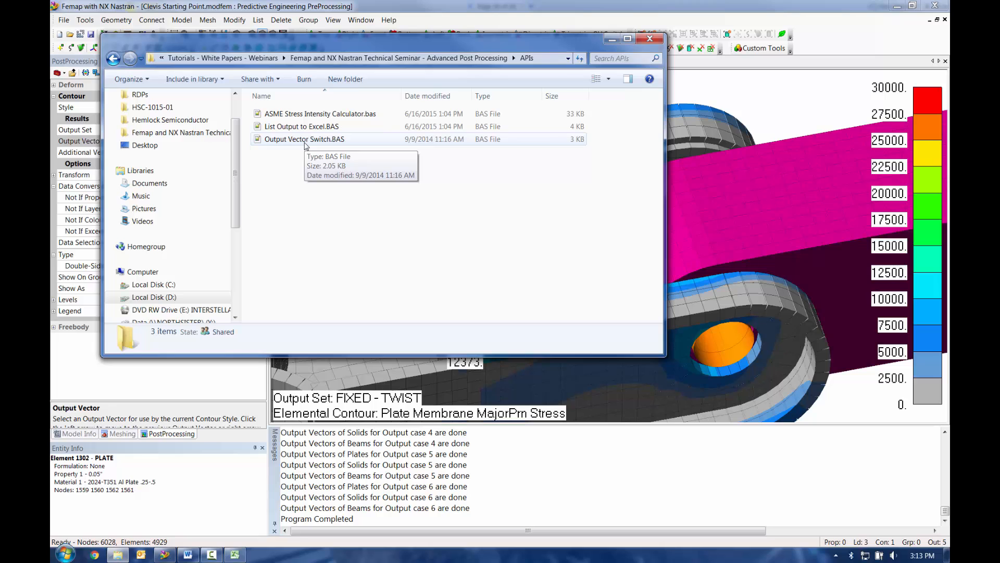
left_click(612, 39)
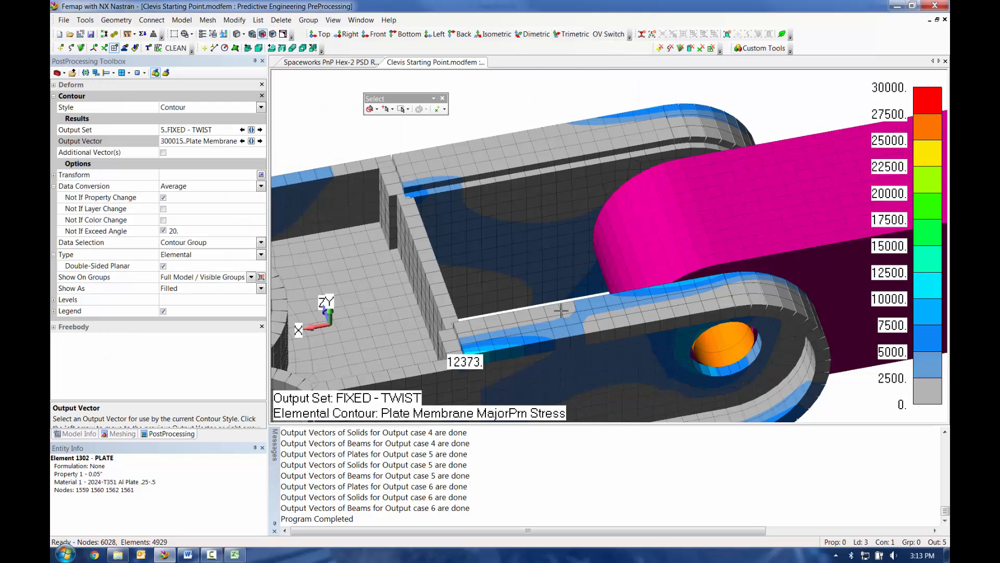
Turn off the Thickness/Cross Section display of the clevis plates and set the contour Level Mode to Automatic
scroll(554, 303, "down", 5)
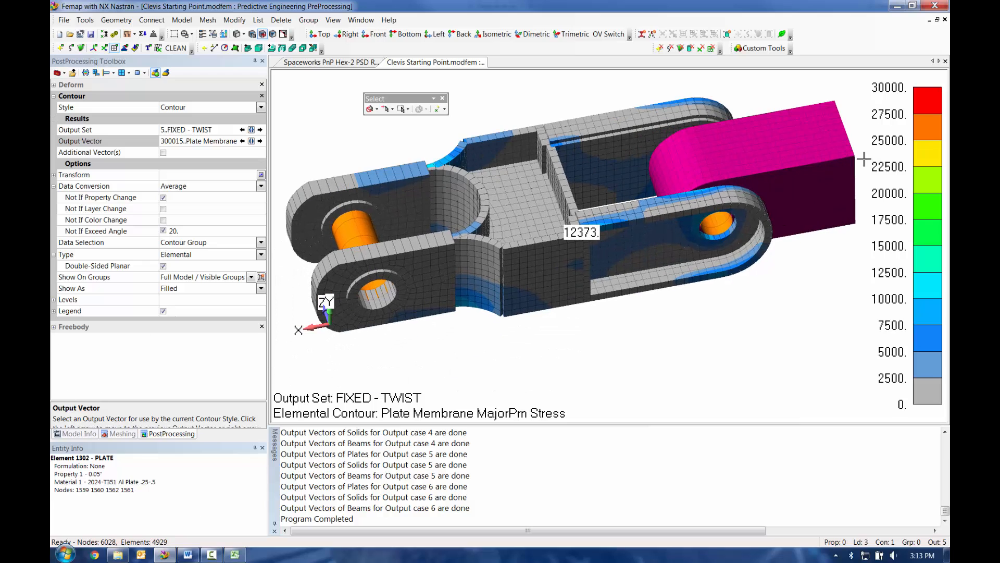
left_click(243, 34)
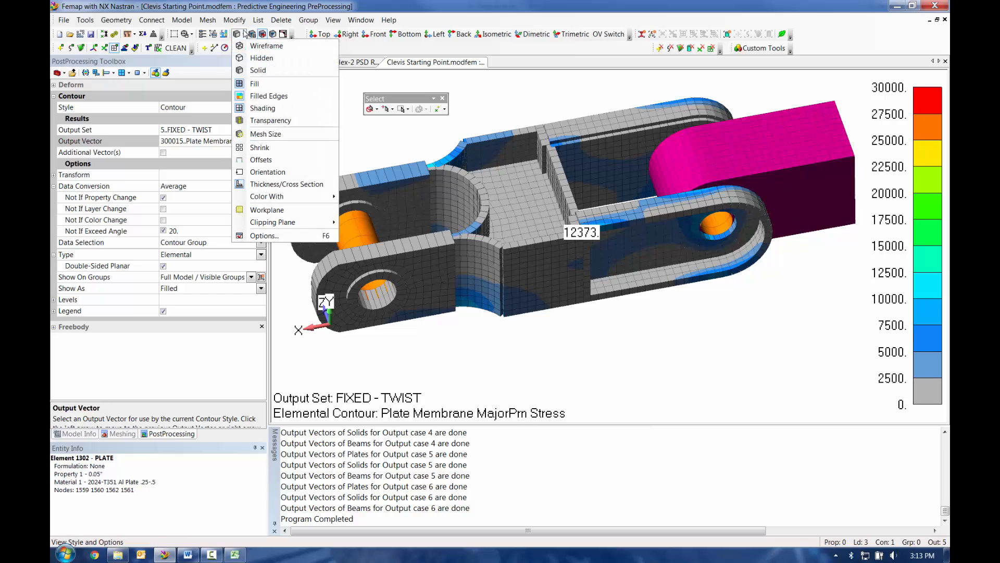
left_click(635, 197)
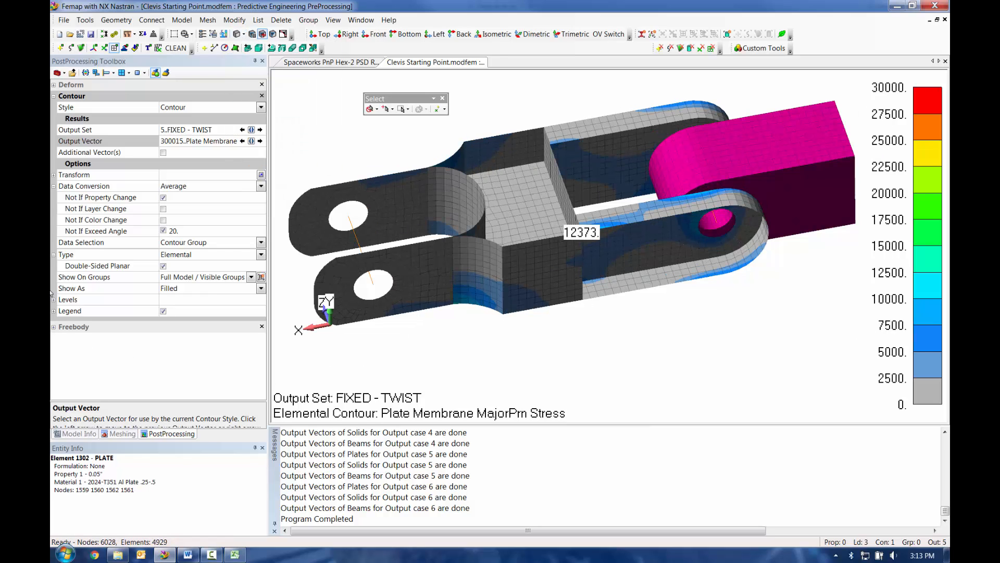
left_click(54, 299)
left_click(251, 311)
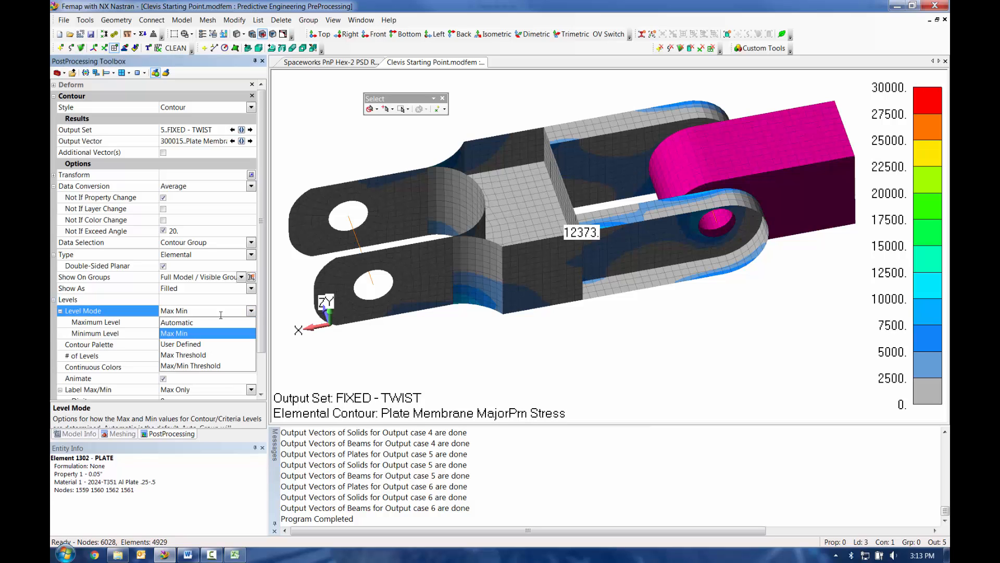
left_click(182, 323)
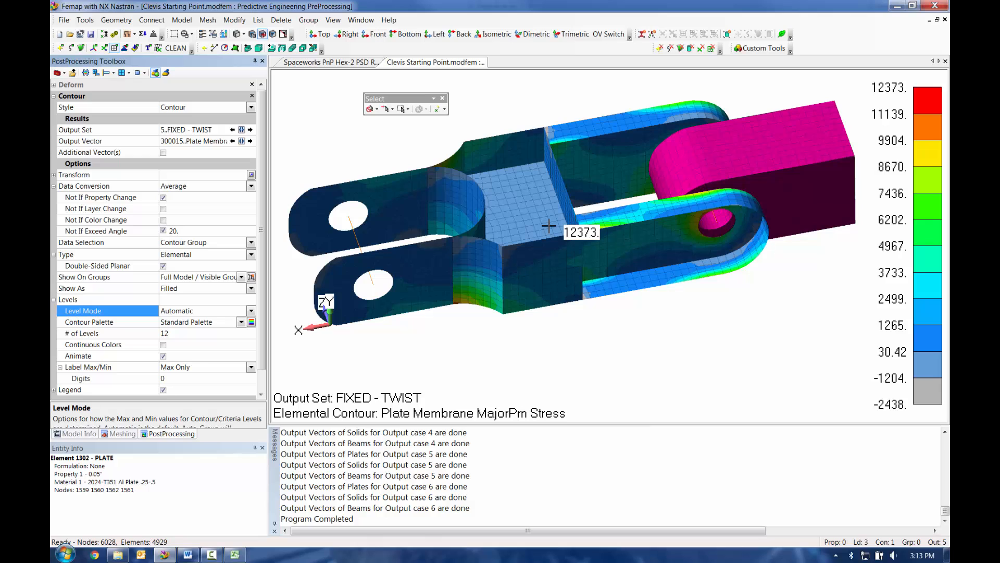
Load Output Vector Switch.BAS from the seminar's APIs folder into the API Programming window
left_click(84, 21)
mouse_move(126, 167)
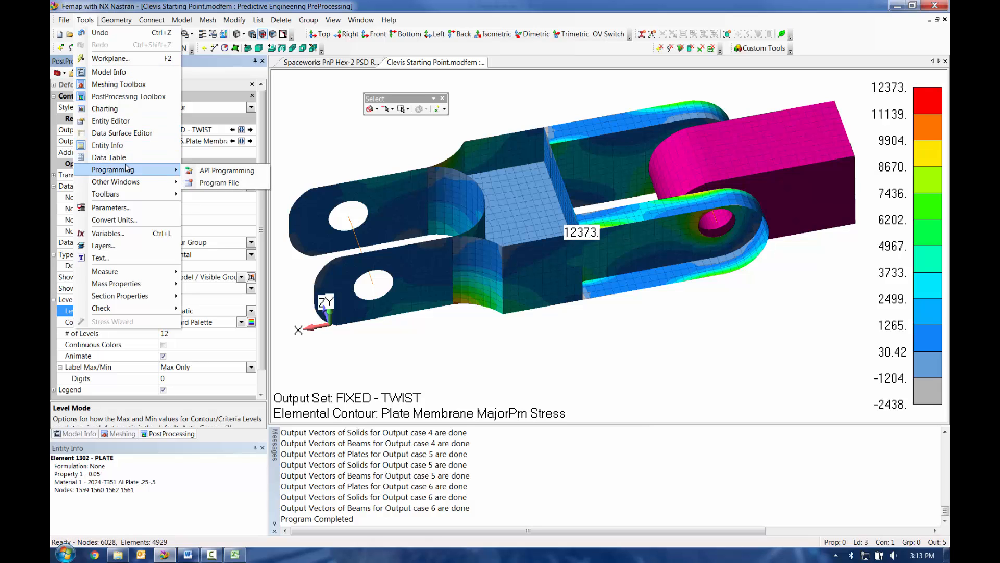
left_click(217, 172)
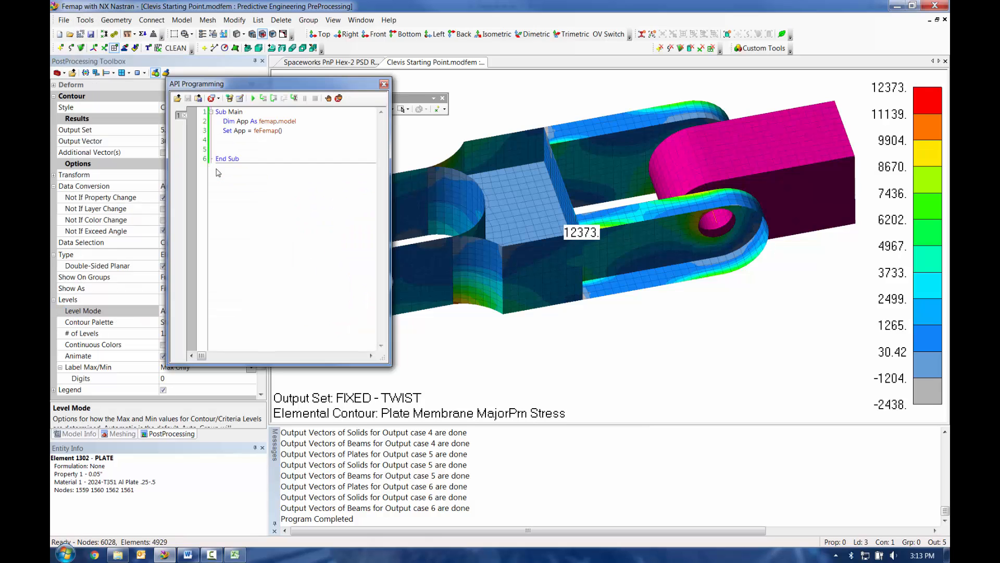
left_click(177, 99)
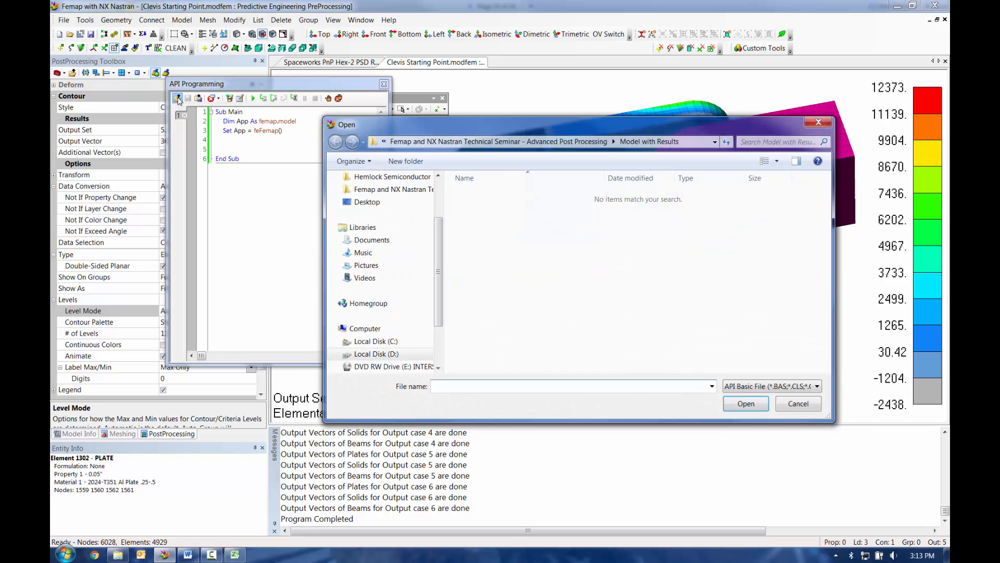
left_click(498, 142)
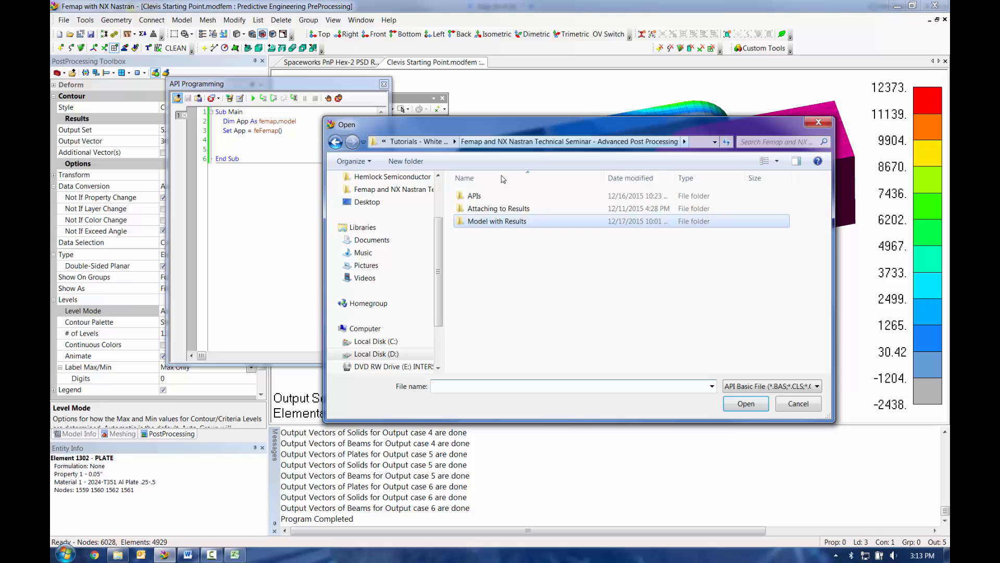
double_click(475, 196)
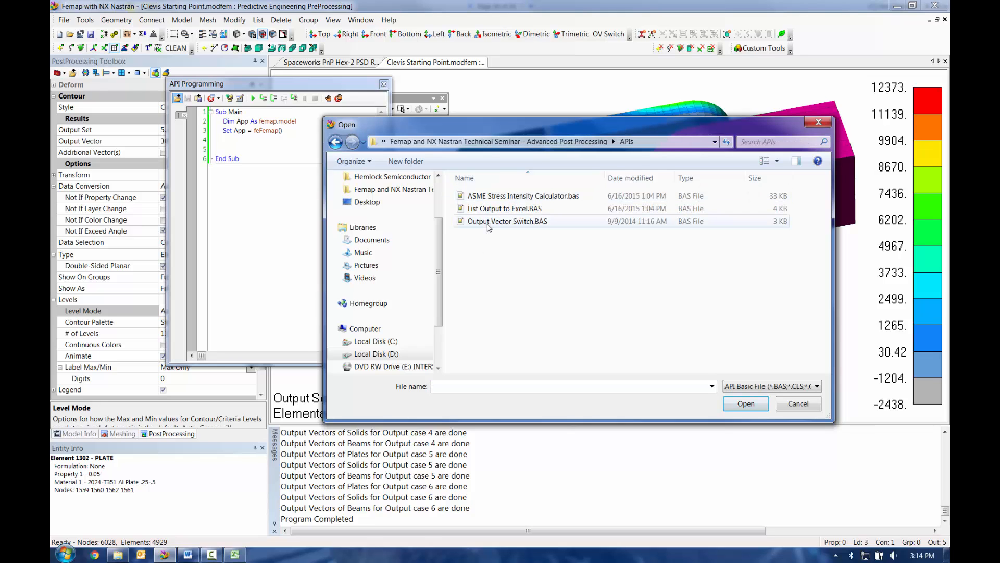
double_click(489, 224)
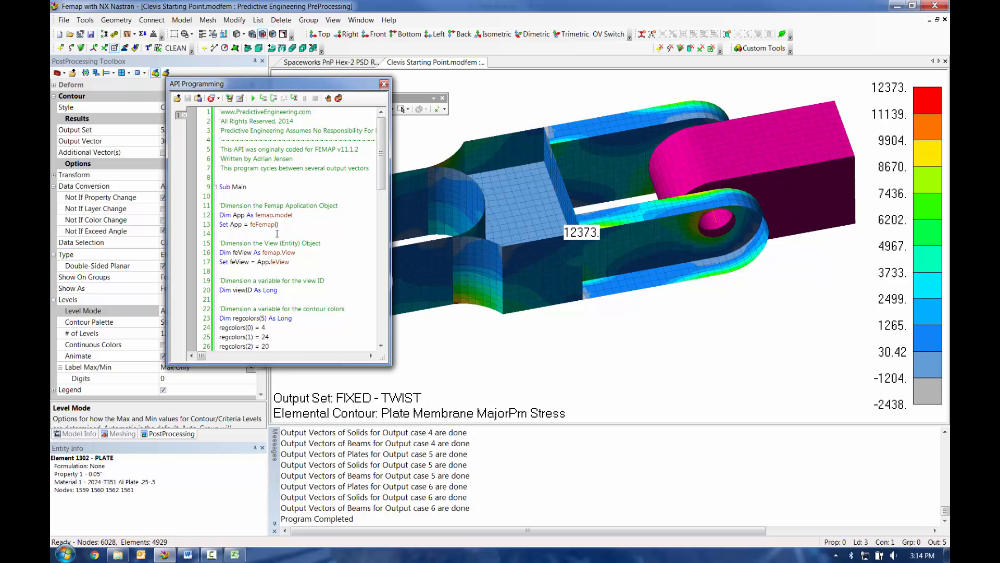
Run the Output Vector Switch script repeatedly to cycle the contour through plate MajorPrn, MinorPrn and VonMises stresses, and close the API Programming window
left_click(253, 99)
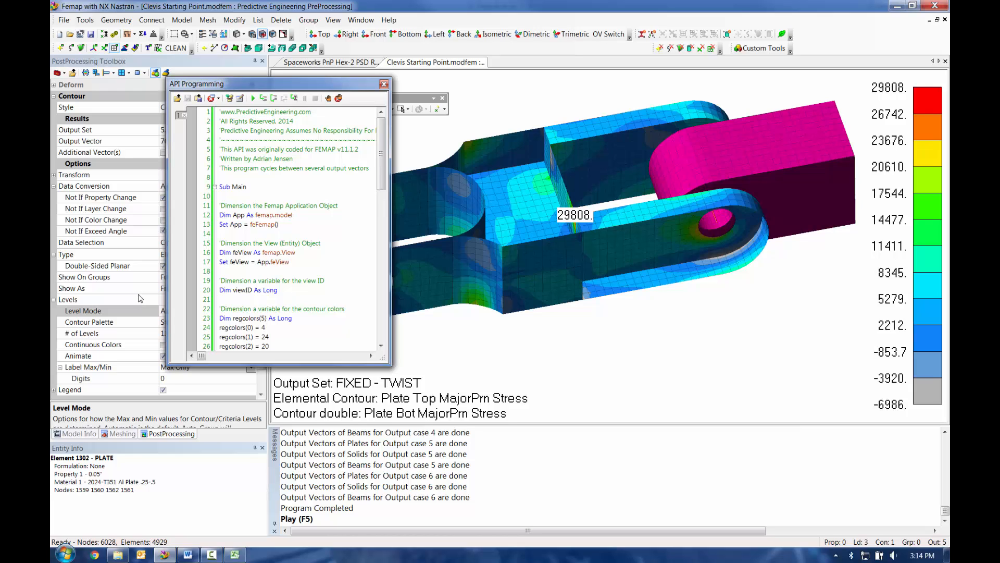
left_click(251, 98)
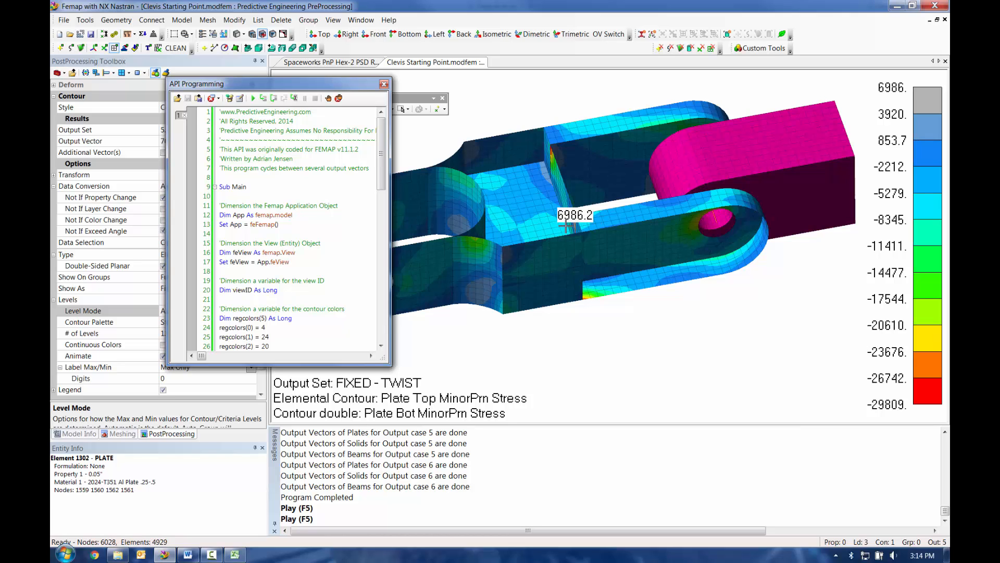
middle_click_drag(565, 225, 483, 310)
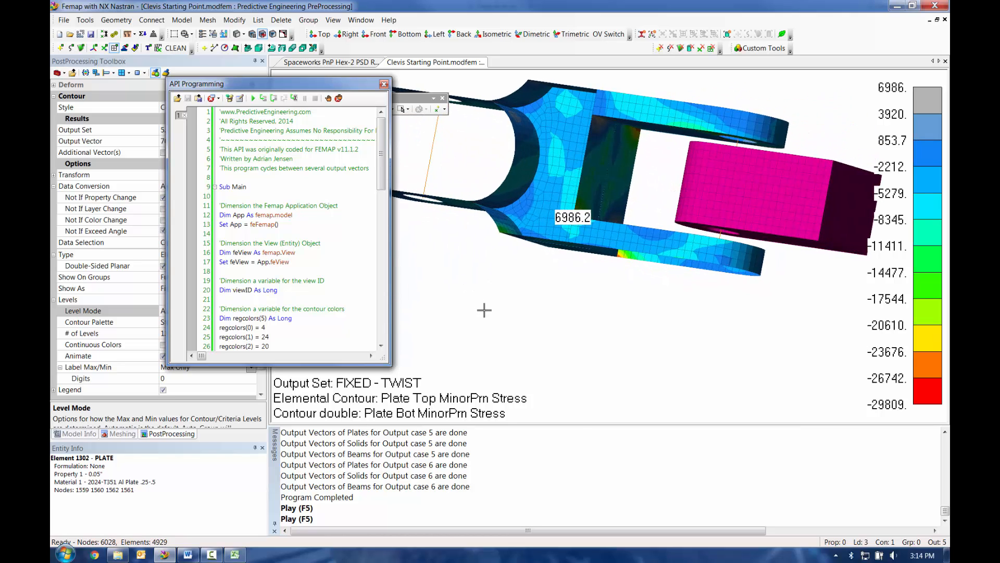
left_click(253, 99)
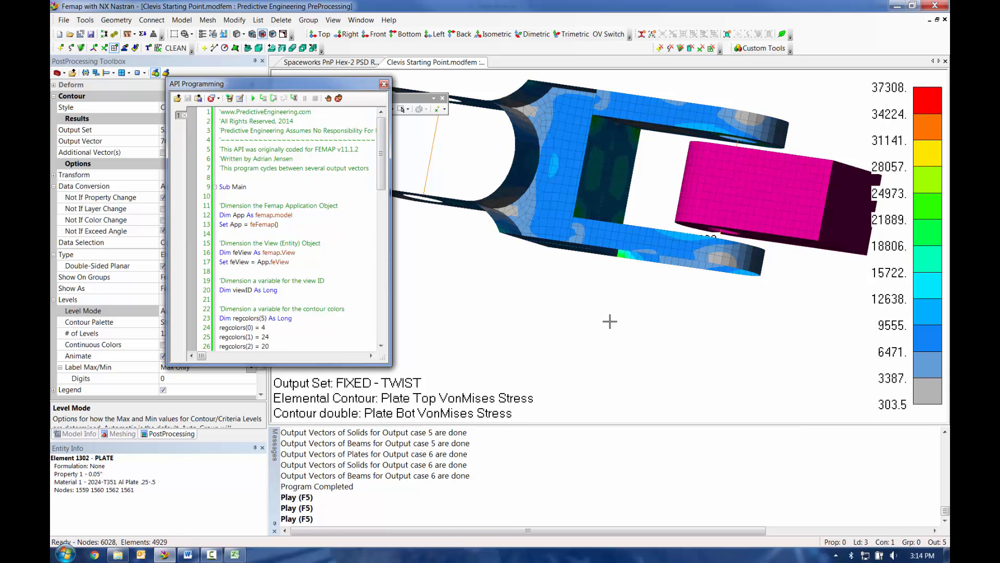
middle_click_drag(685, 188, 535, 198)
left_click(253, 99)
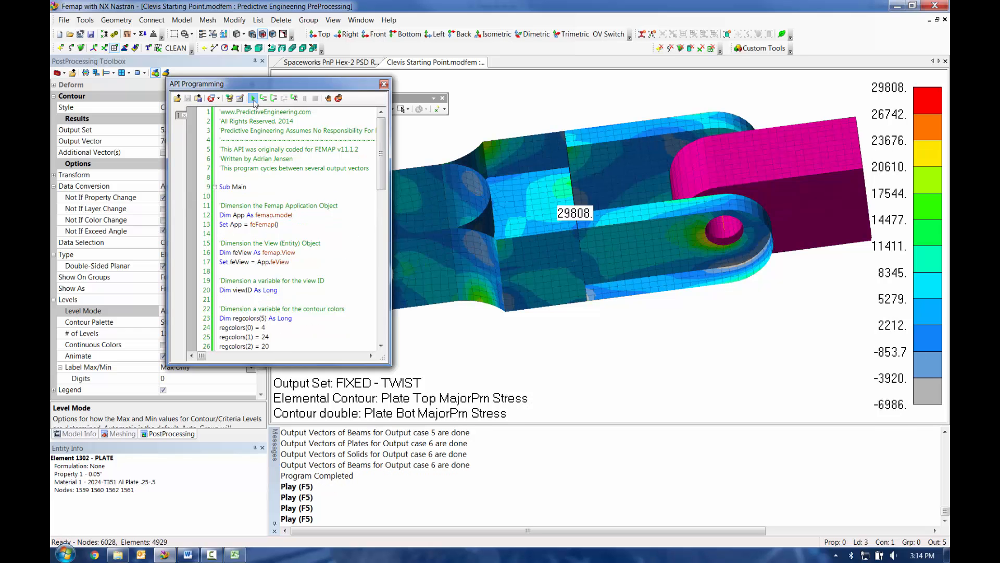
left_click(253, 98)
left_click(255, 100)
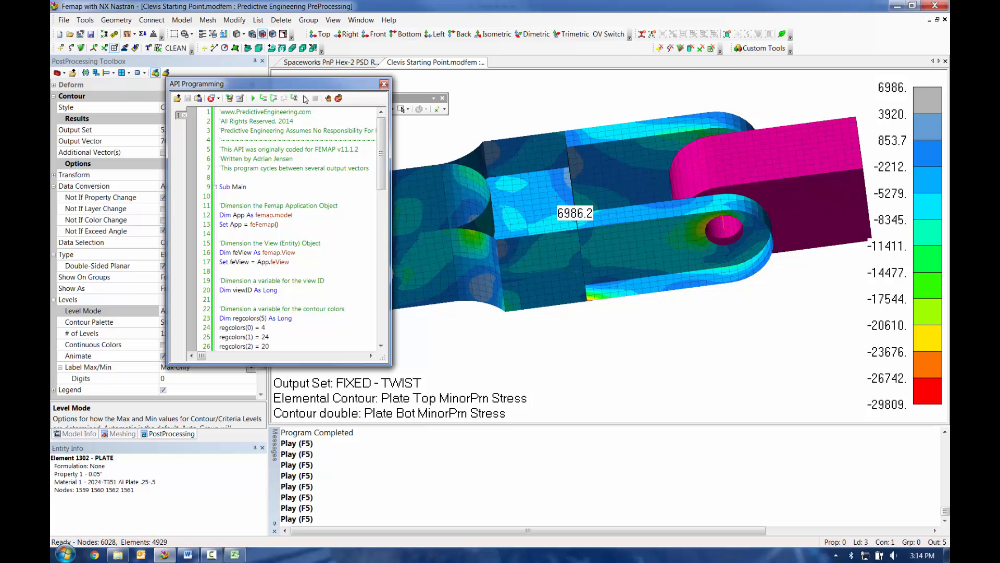
left_click(384, 85)
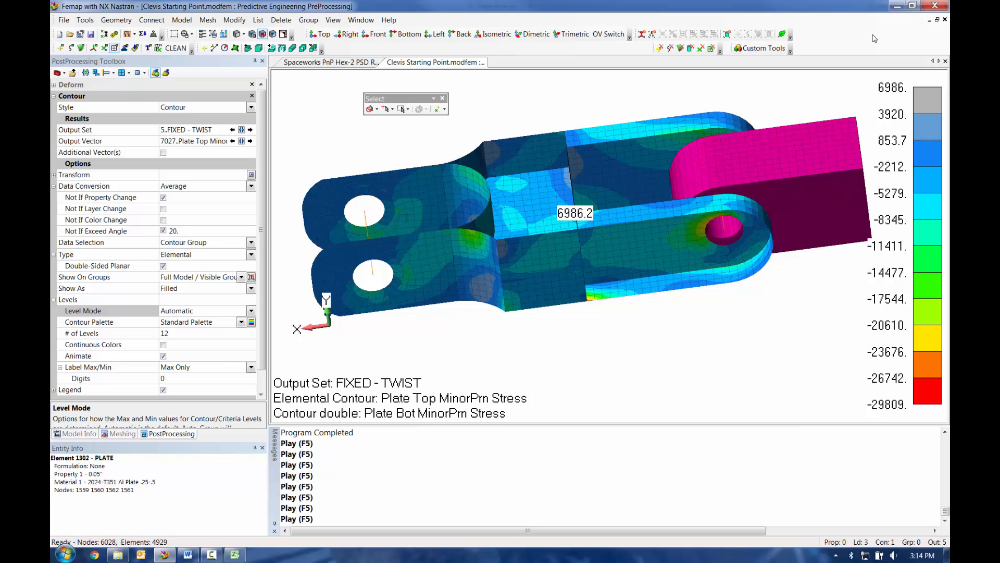
Open toolbar customization, add the Save command to the view orientation toolbar as a trial, and remove it again
right_click(841, 41)
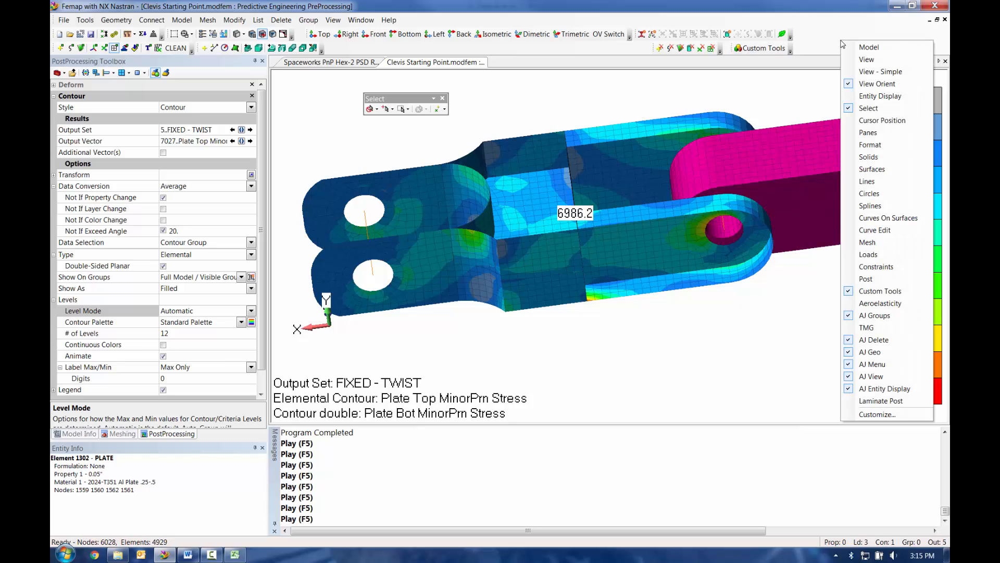
left_click(892, 416)
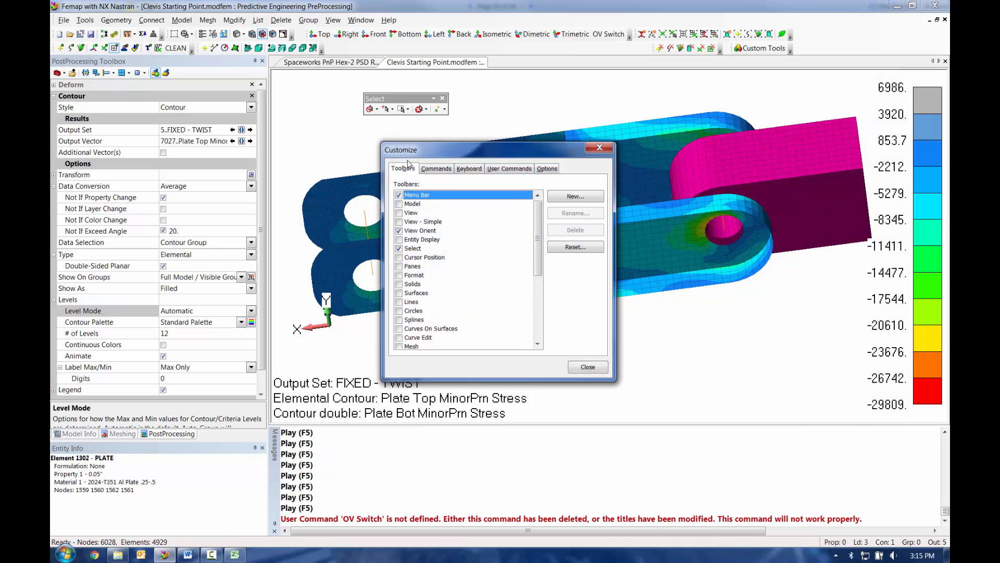
left_click(436, 169)
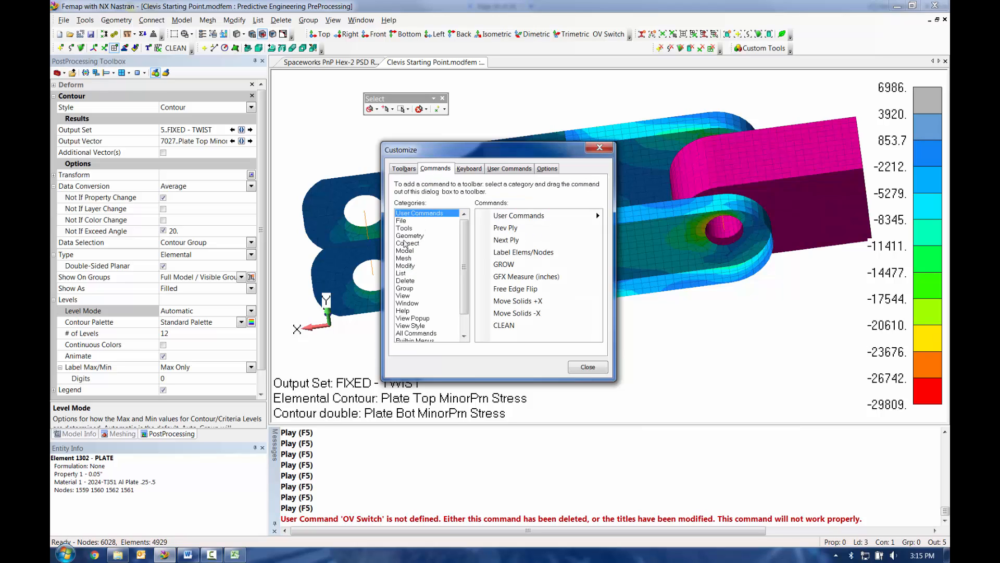
left_click(402, 220)
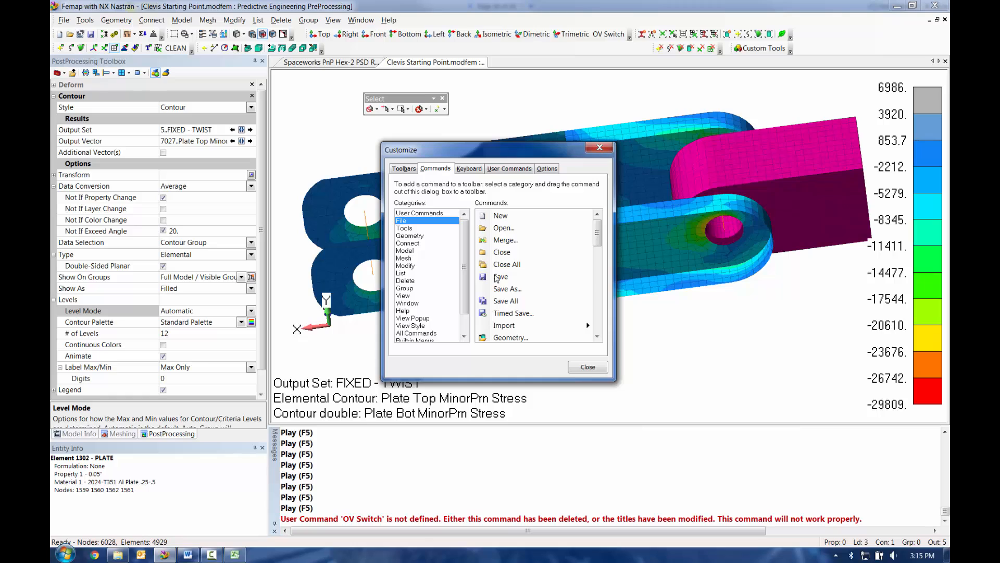
left_click_drag(496, 278, 599, 87)
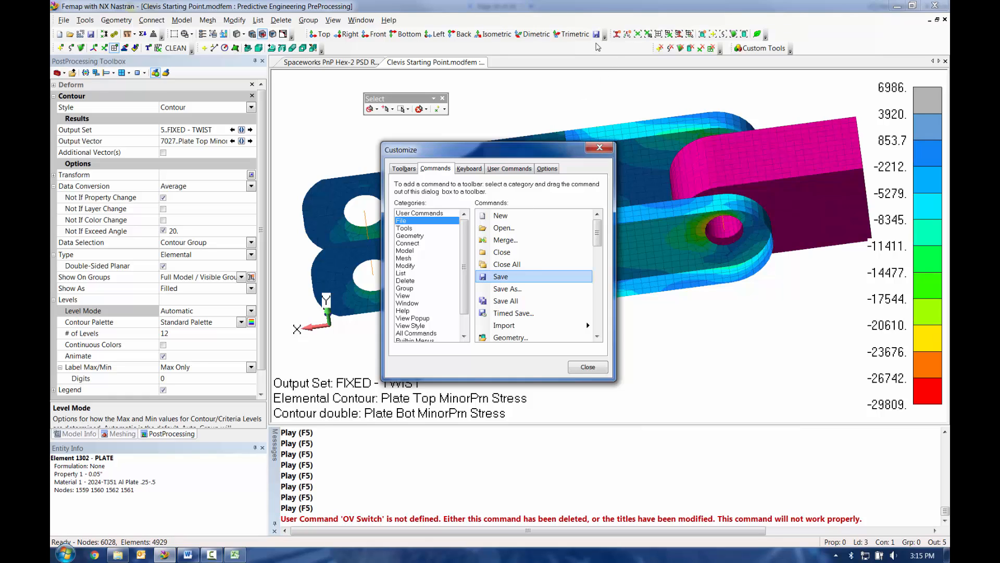
left_click_drag(596, 35, 588, 88)
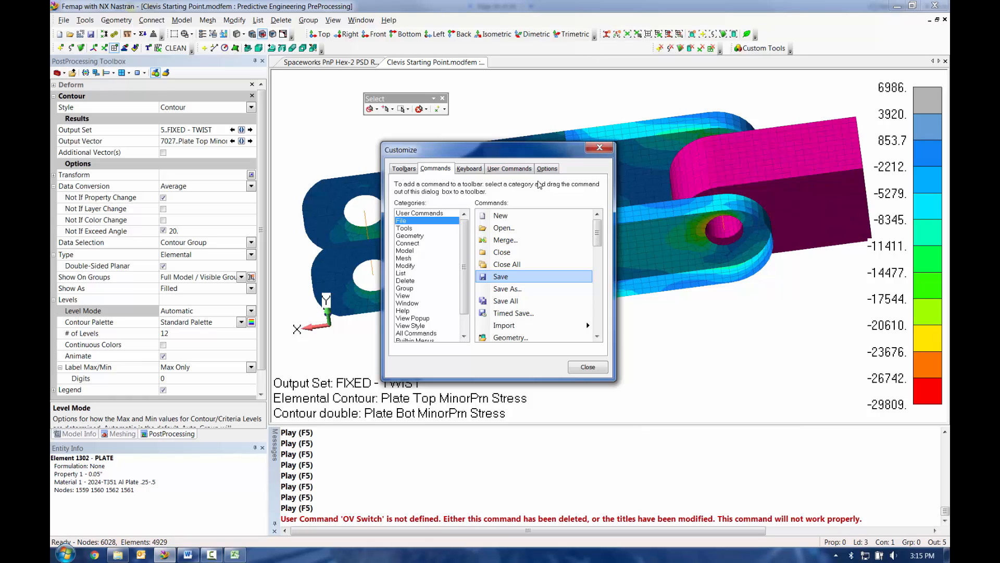
Add a user command named Output Vector Switch that runs Output Vector Switch.BAS from the APIs folder, and close the customization dialog
left_click(512, 169)
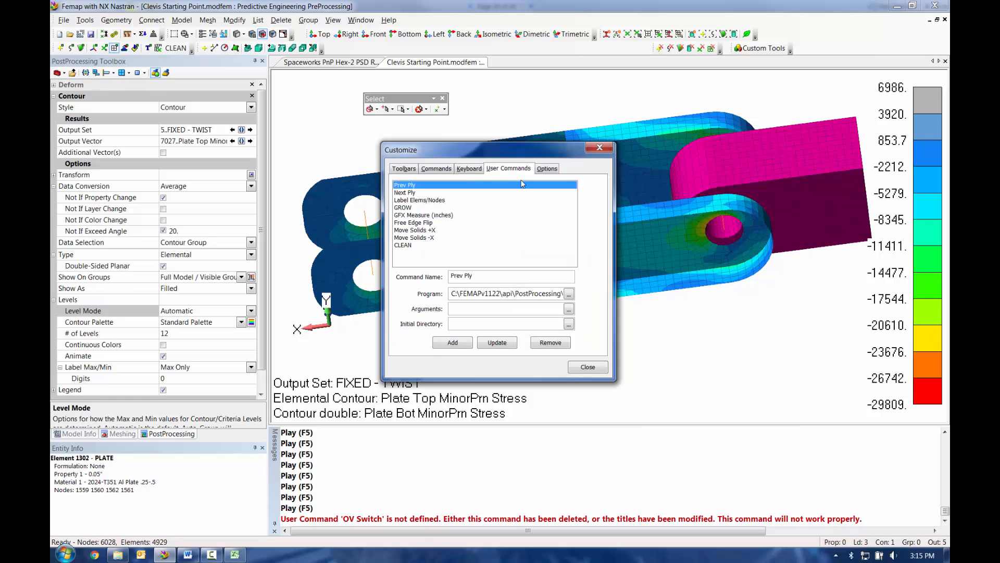
left_click(568, 294)
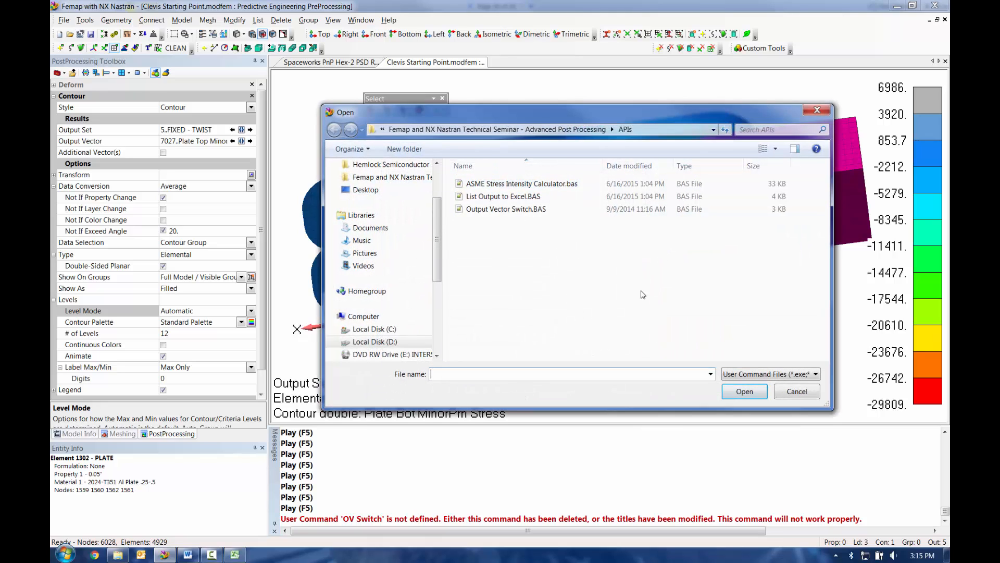
left_click(516, 210)
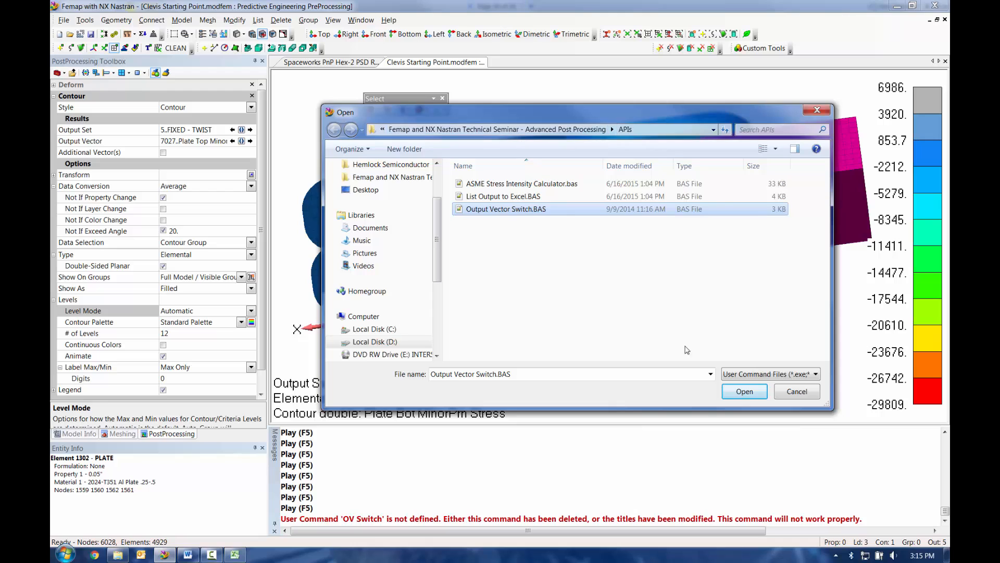
left_click(745, 391)
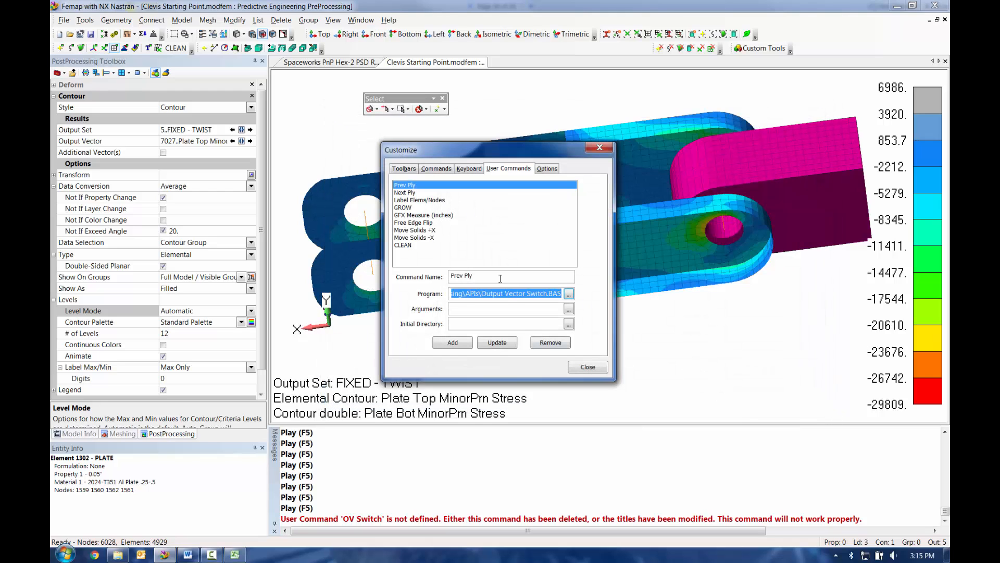
key("shift+Tab")
type("Output")
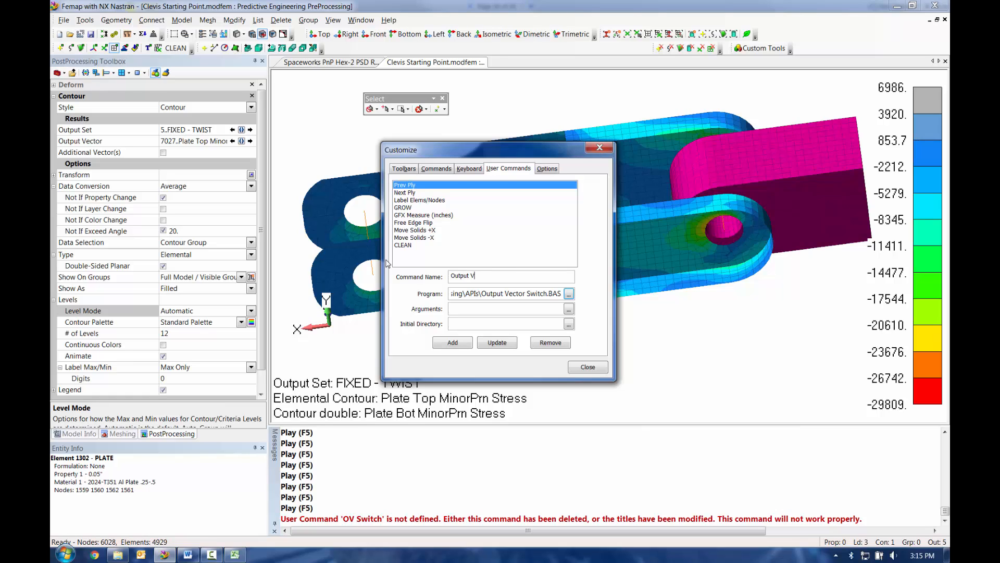
type(" Vector A")
type("witch")
left_click(448, 344)
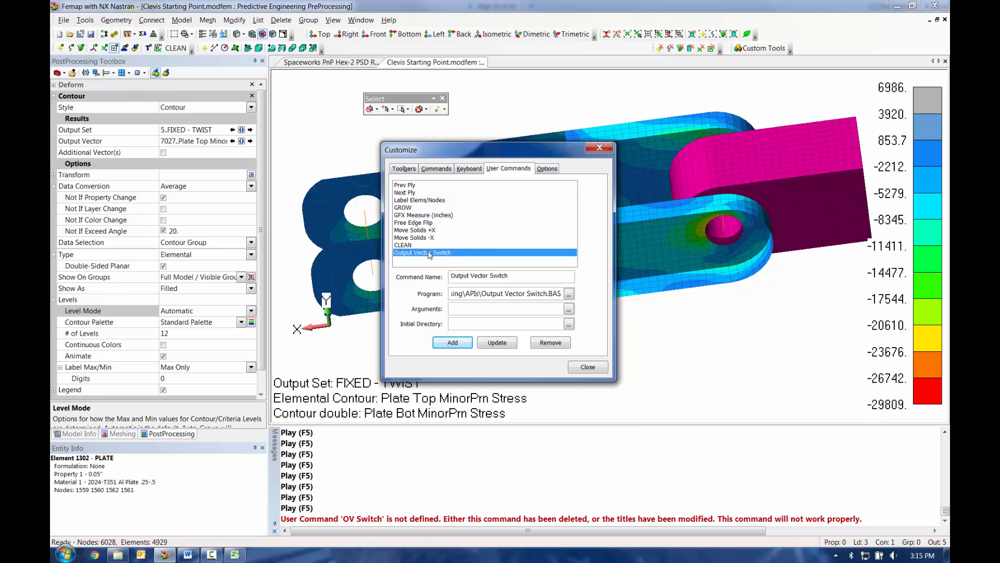
left_click(594, 370)
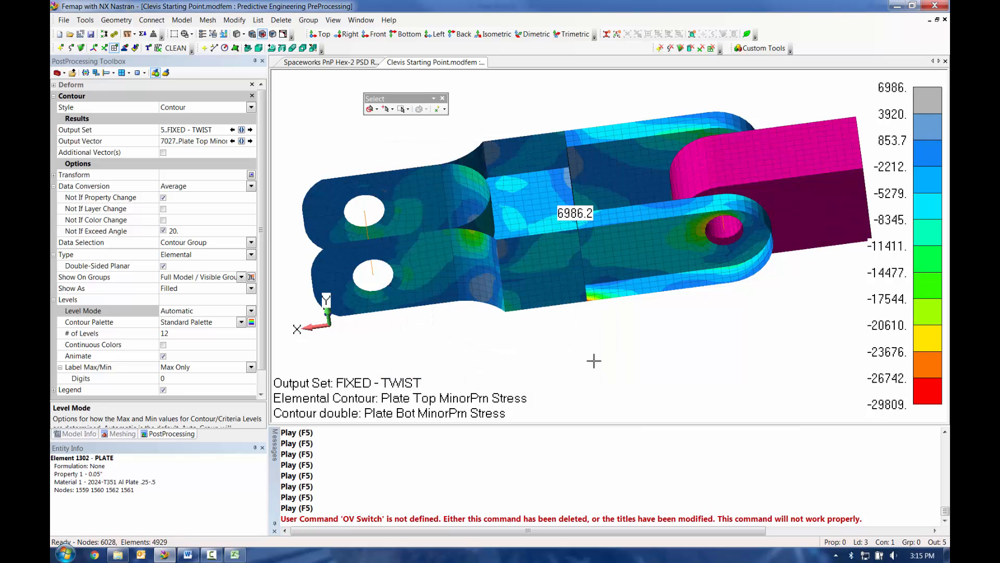
Add the Output Vector Switch user command to the view orientation toolbar after Trimetric, and close the customization dialog
right_click(816, 37)
left_click(850, 409)
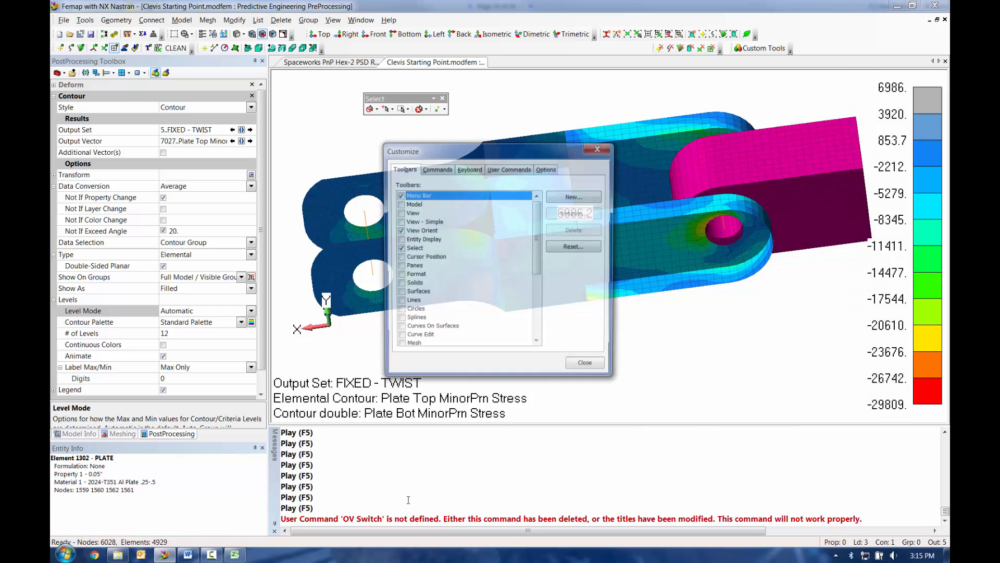
left_click(432, 169)
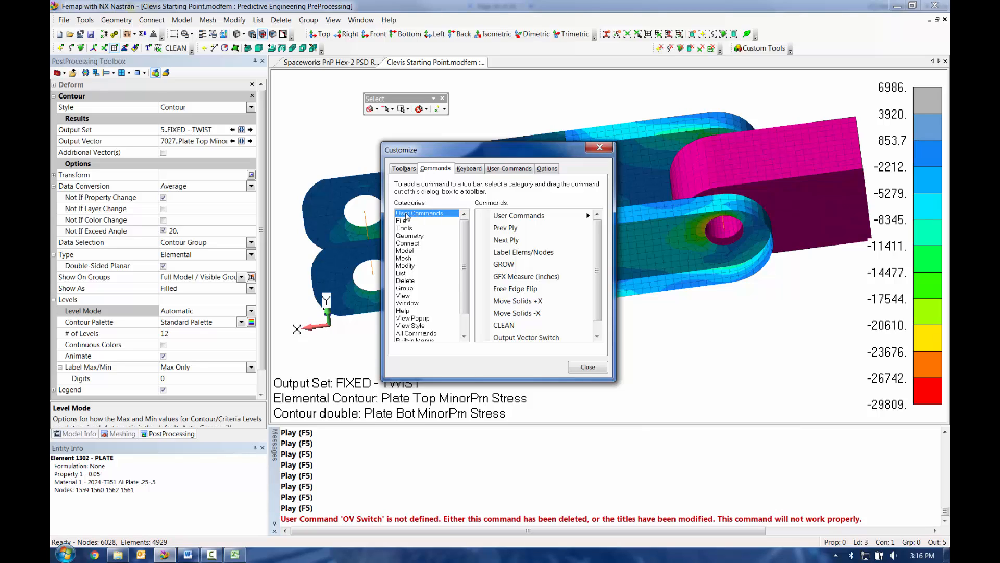
left_click_drag(596, 239, 598, 249)
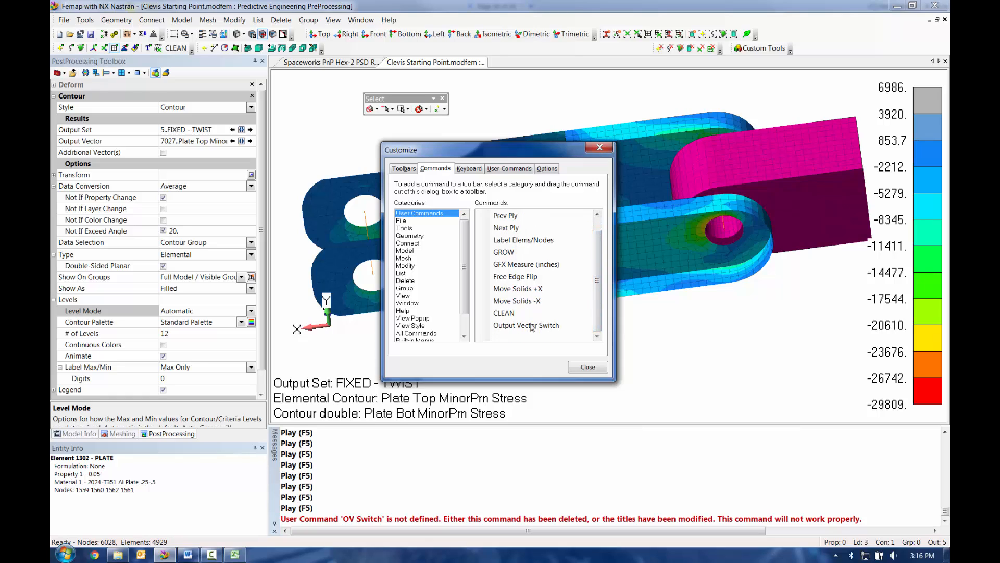
left_click_drag(531, 327, 593, 37)
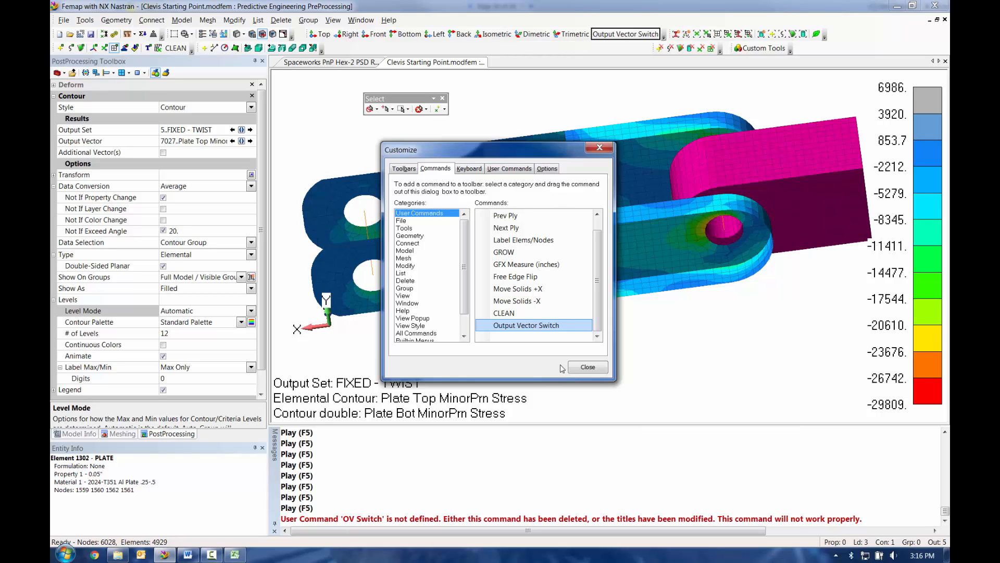
left_click(587, 367)
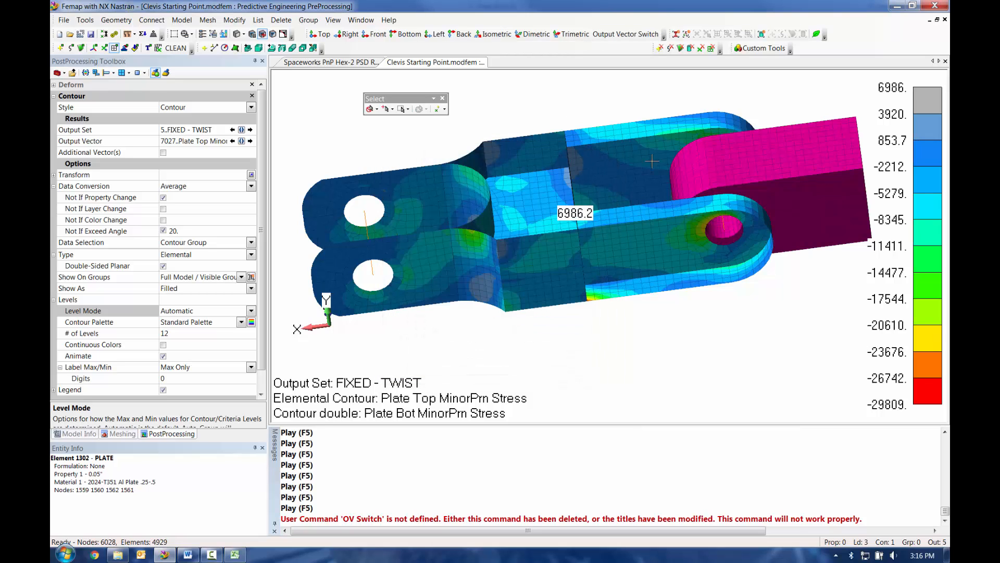
Run the Output Vector Switch toolbar command repeatedly to cycle the contoured plate stresses, ending on Plate Top MinorPrn Stress
left_click(630, 35)
left_click(631, 36)
left_click(631, 36)
left_click(630, 35)
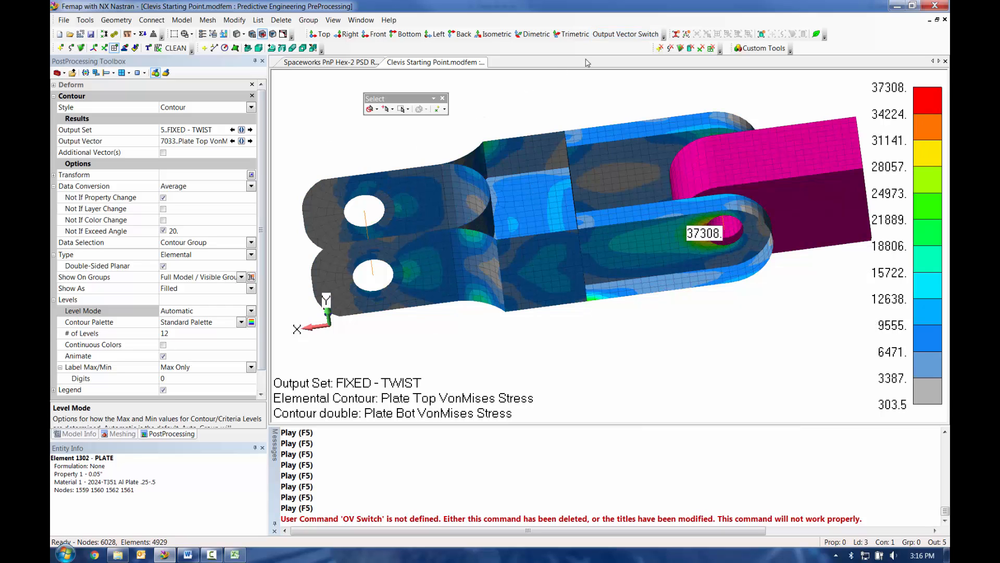
left_click(613, 39)
left_click(613, 40)
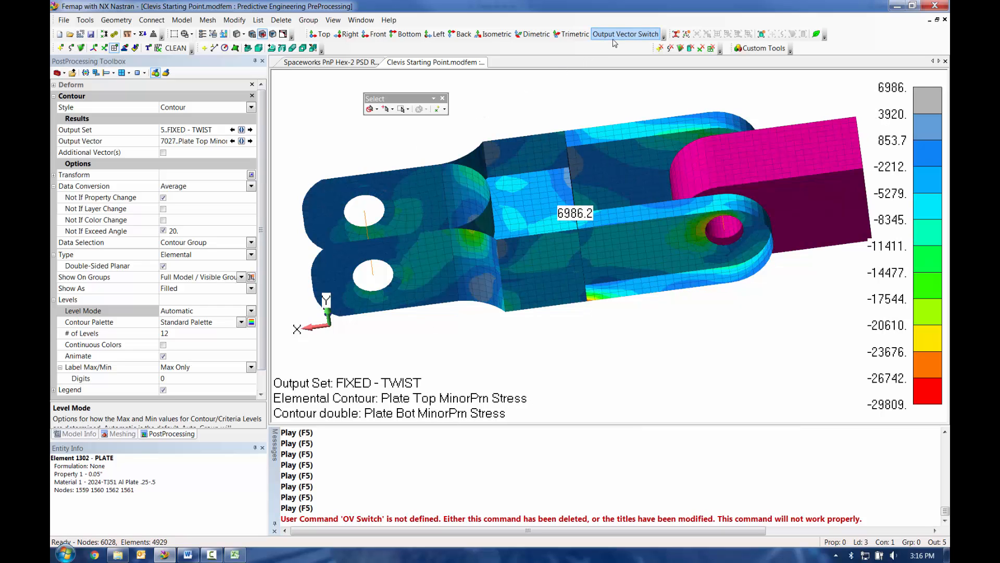
middle_click_drag(506, 253, 562, 274)
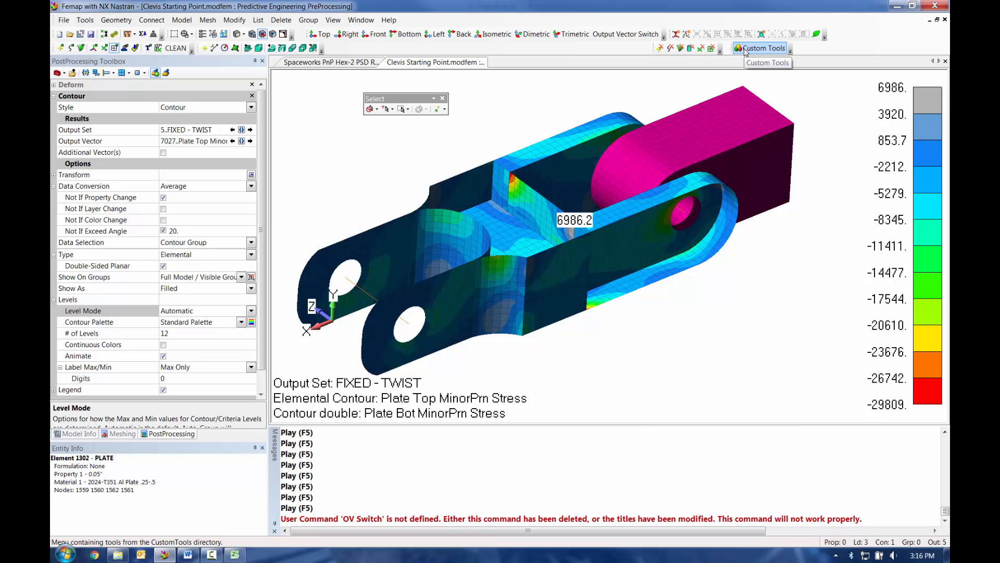
Reopen the customization dialog's user commands, examine the program path of the Prev Ply command, and close the dialog
left_click(746, 51)
left_click(887, 406)
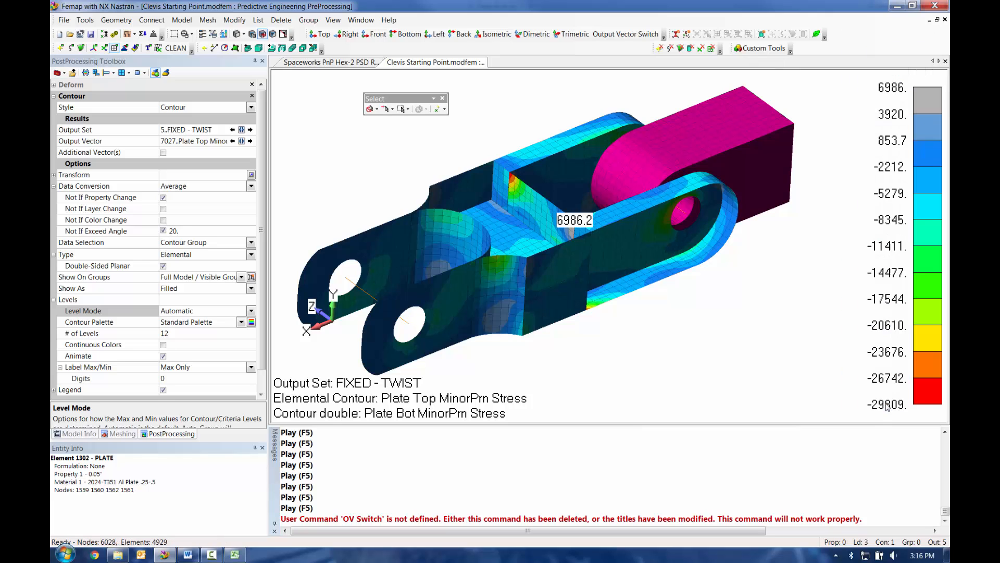
left_click(510, 168)
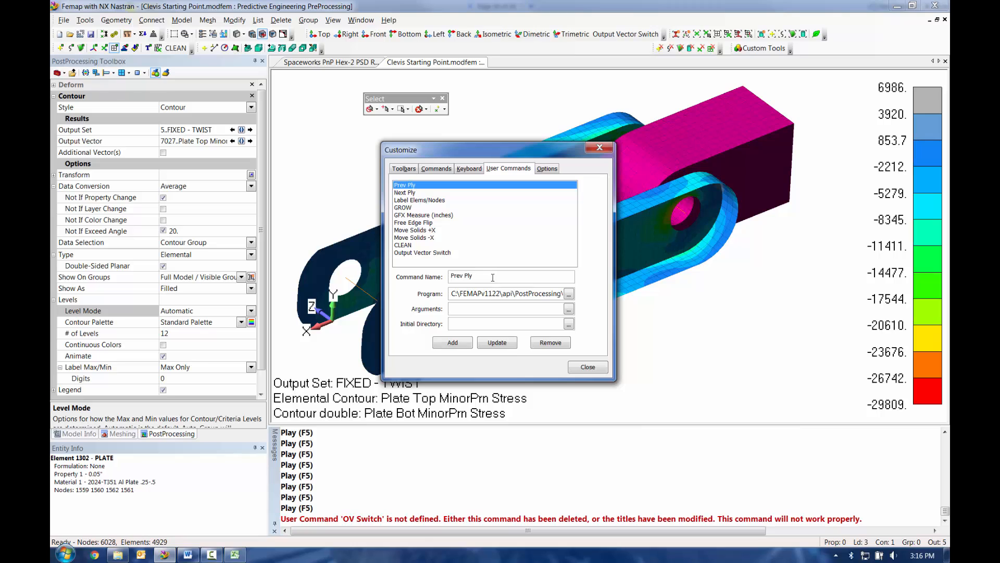
left_click_drag(492, 276, 595, 302)
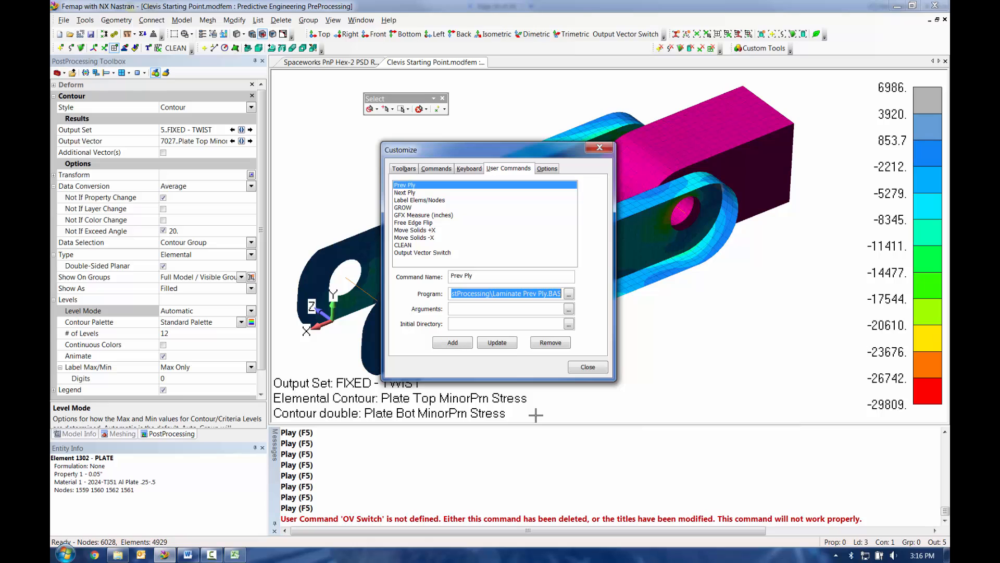
left_click(600, 370)
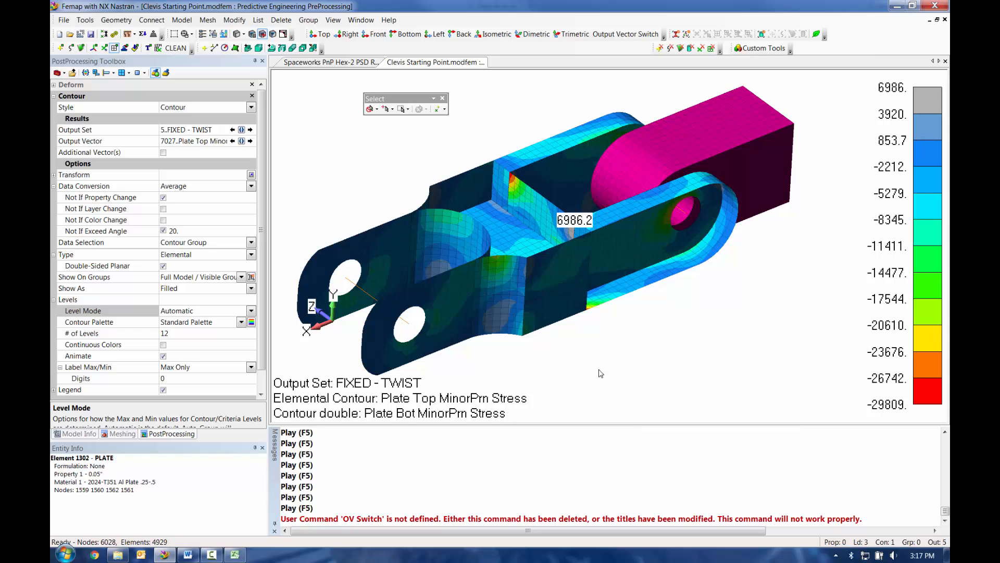
Switch to Chrome, open the Femap Technical Seminars Library on the Applied CAx site, and browse its seminars and five-minute tutorials
left_click(94, 554)
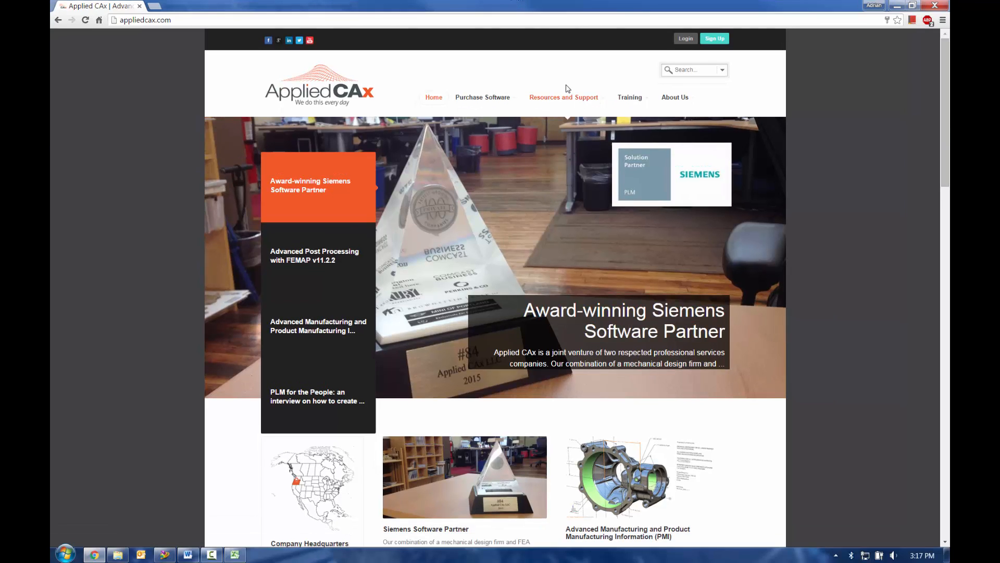
mouse_move(580, 99)
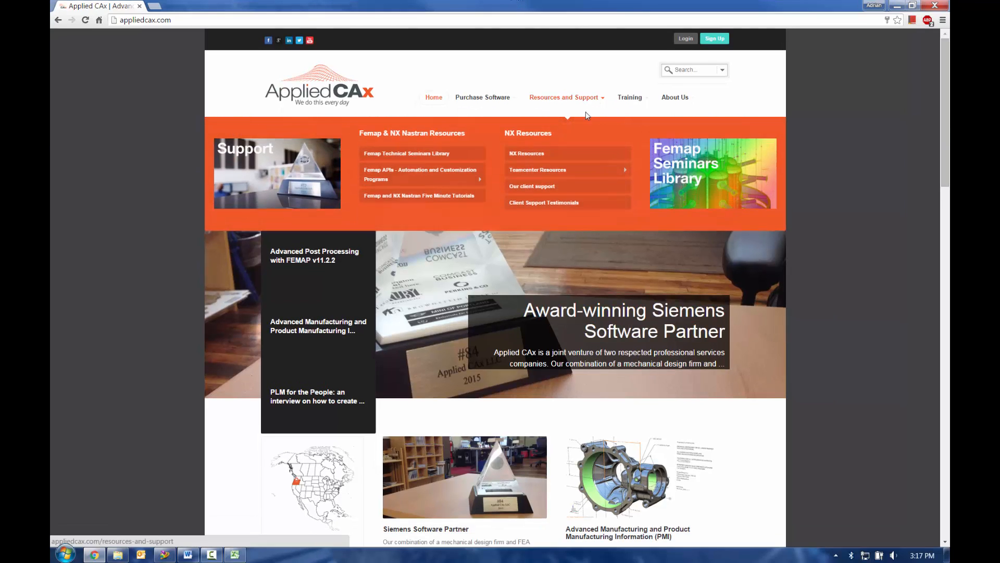
left_click(678, 171)
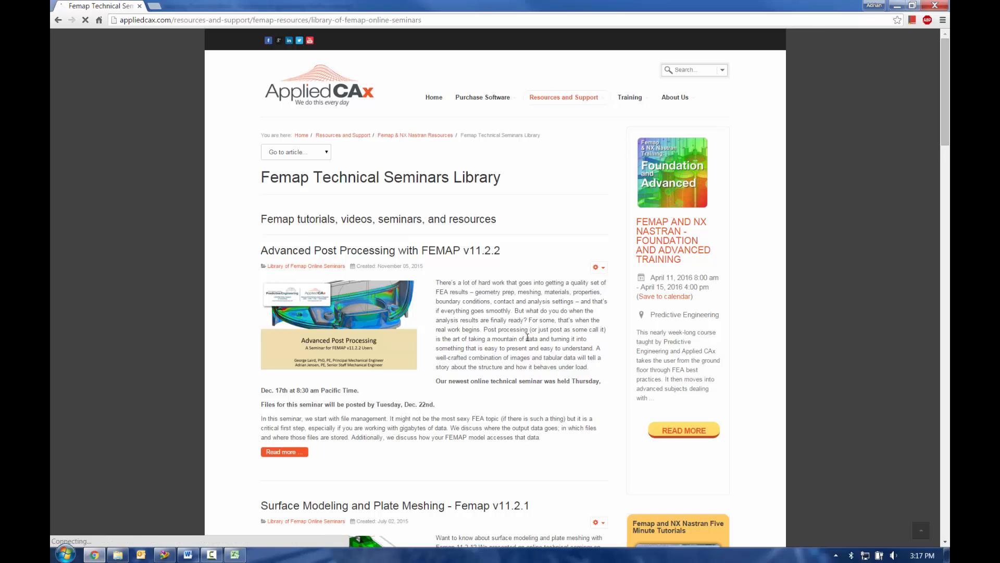
scroll(395, 265, "down", 2)
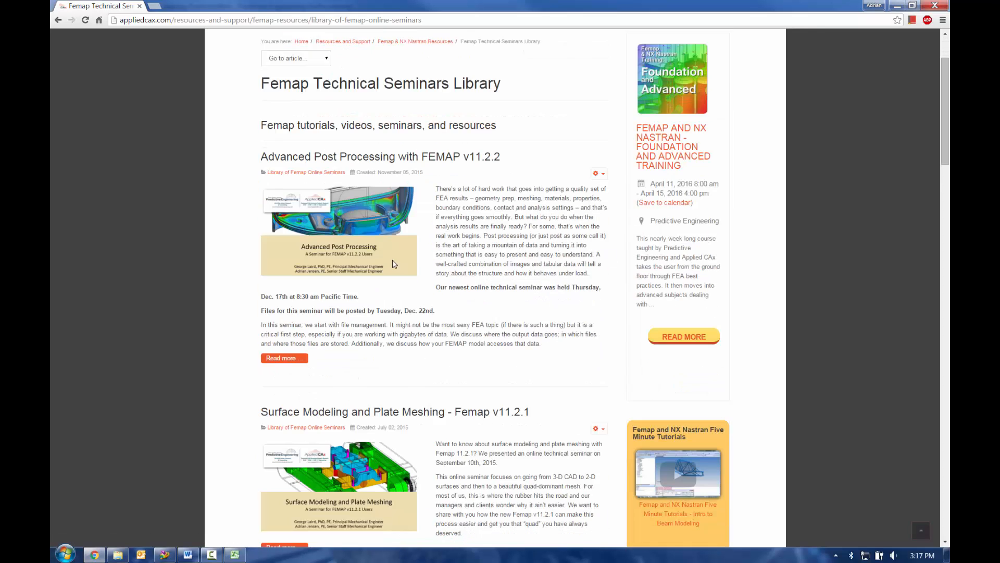
scroll(395, 265, "down", 2)
scroll(280, 462, "down", 3)
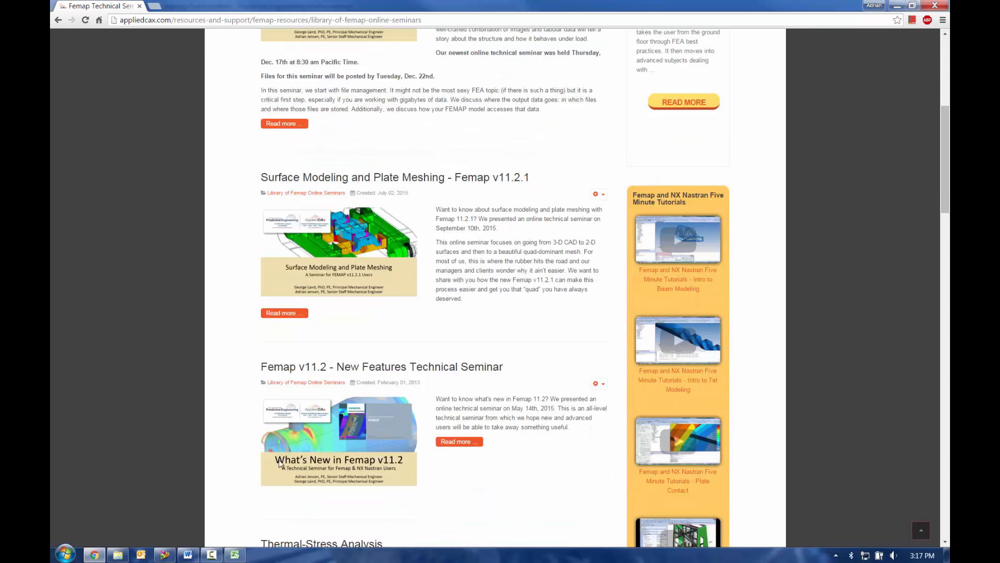
scroll(376, 319, "down", 5)
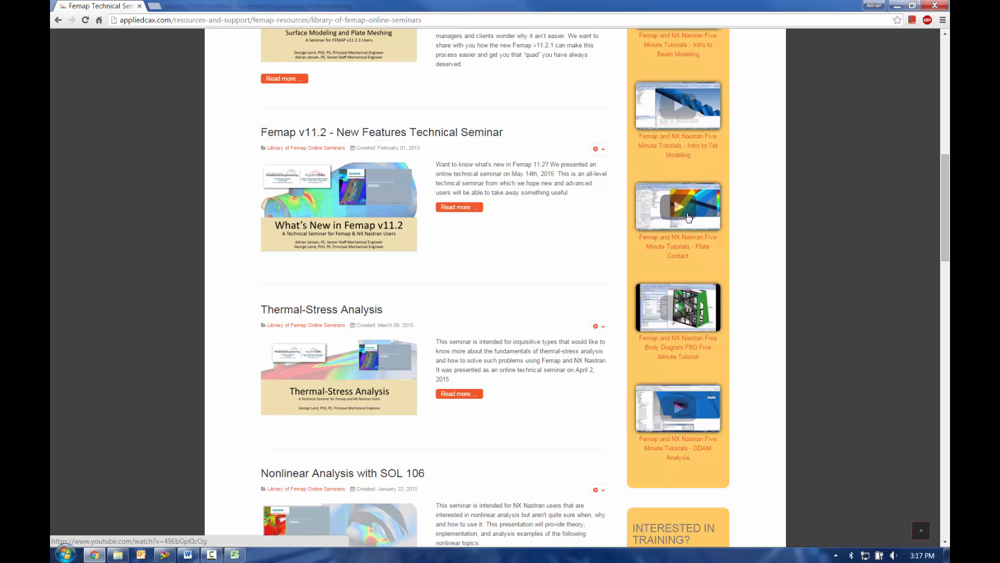
scroll(678, 208, "up", 3)
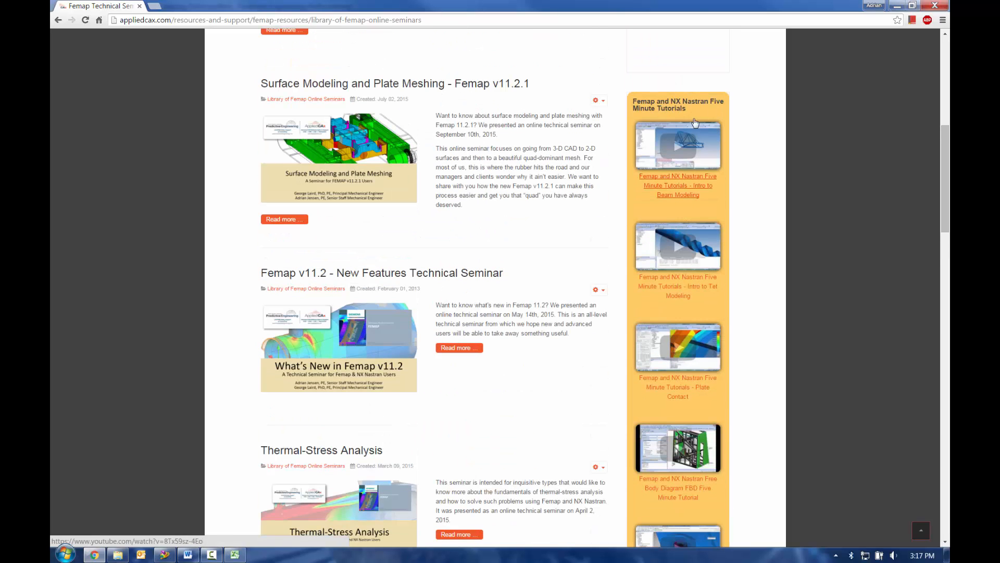